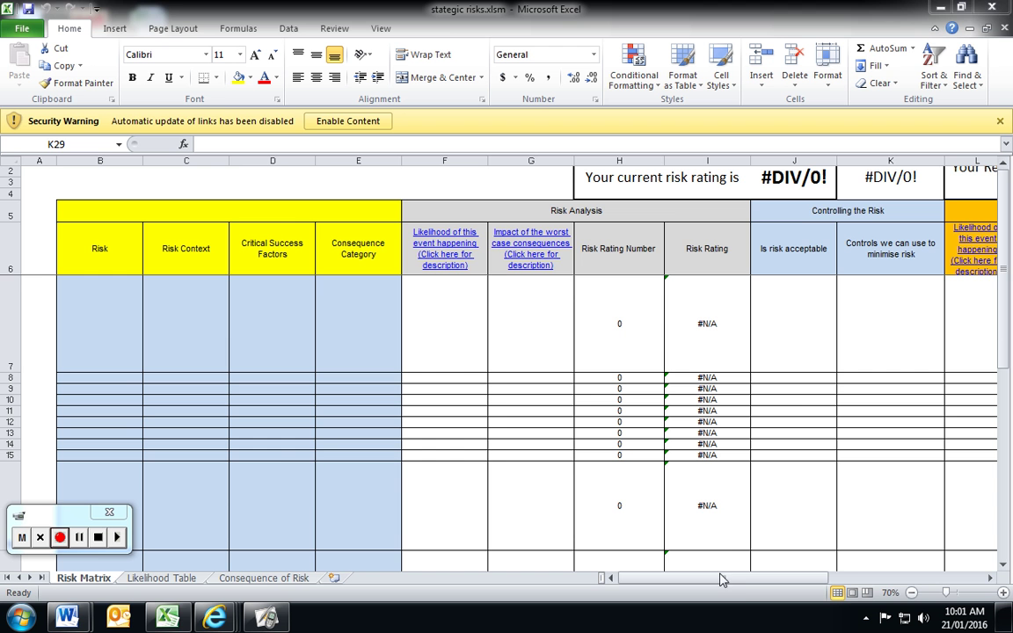
- Enable the workbook's blocked content and continue without editing the links
left_click_drag(720, 584, 675, 592)
scroll(670, 515, "down", 1, "ctrl")
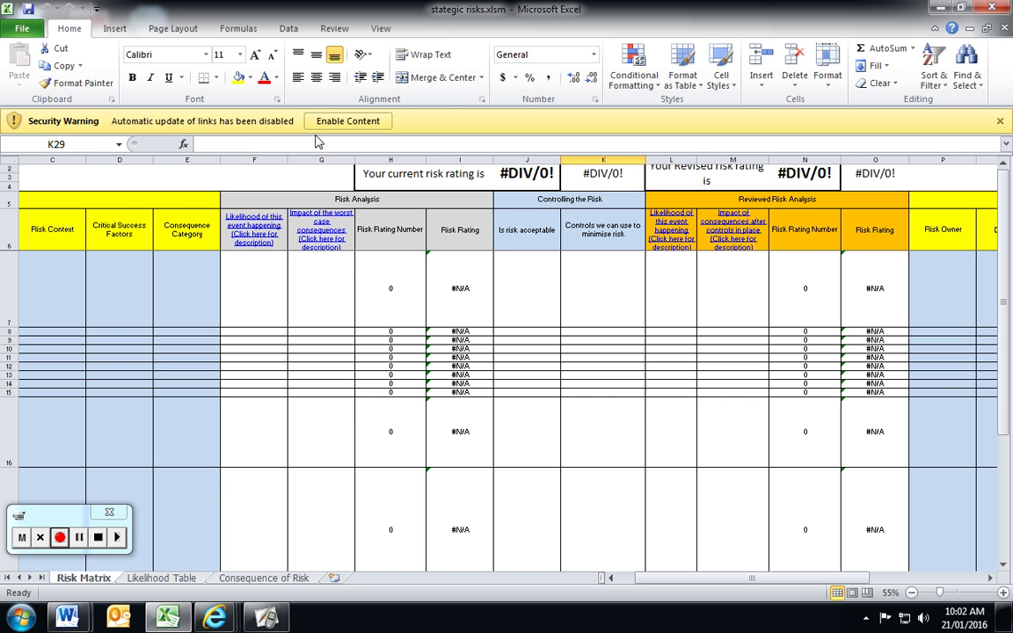
left_click(360, 127)
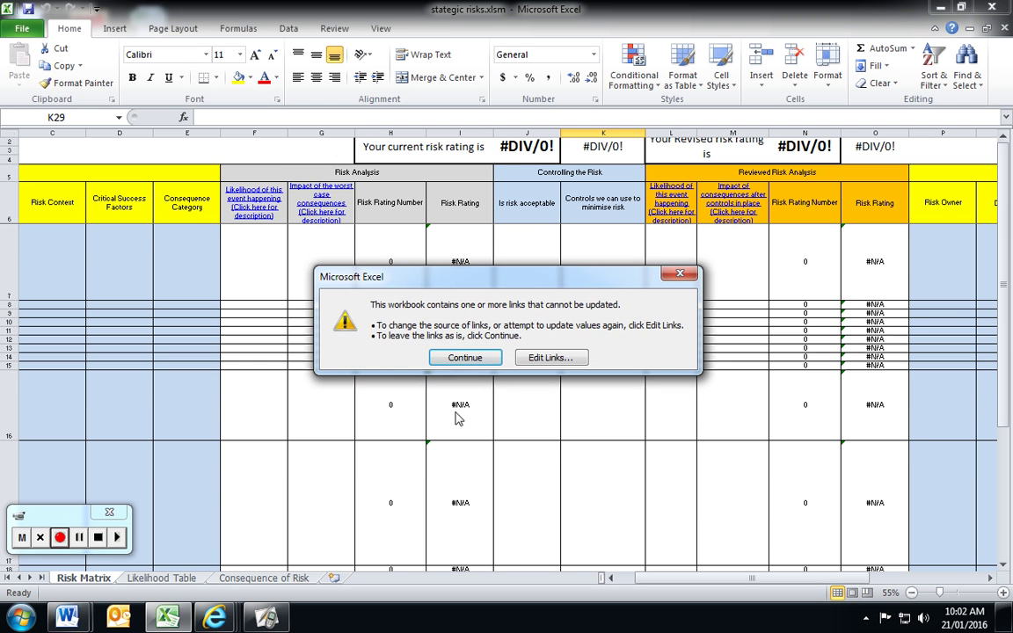
left_click(465, 358)
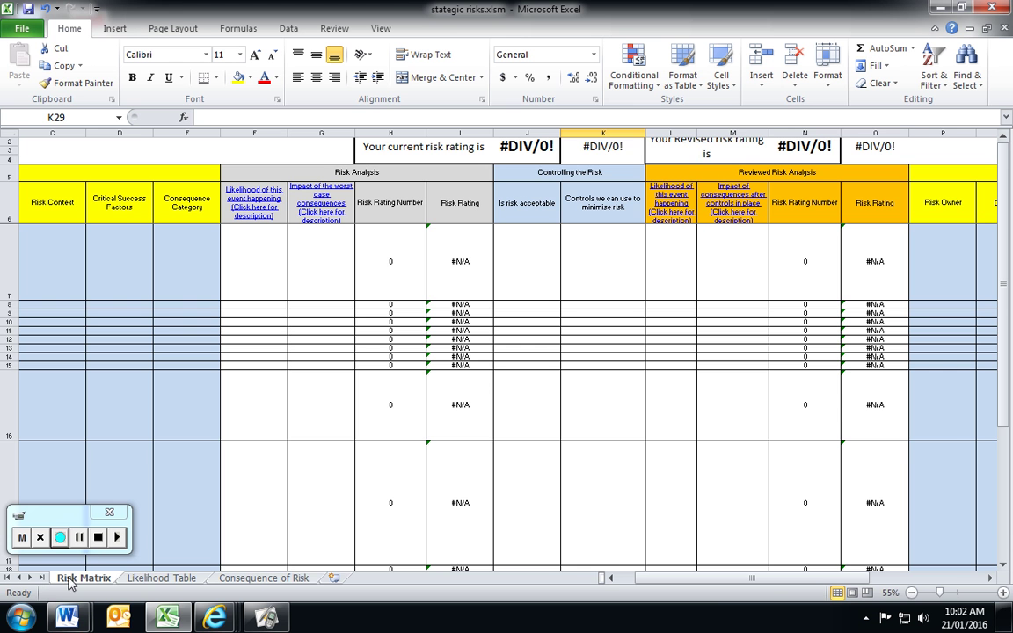
- Review the Likelihood Table sheet and highlight its level 5 row across level, description and frequency
left_click(145, 579)
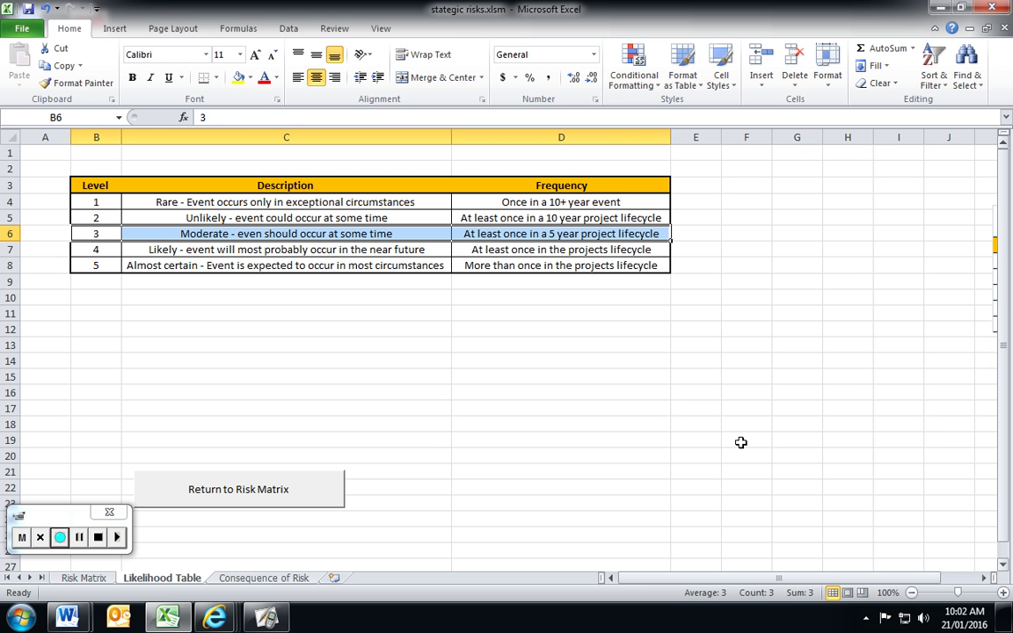
left_click(266, 426)
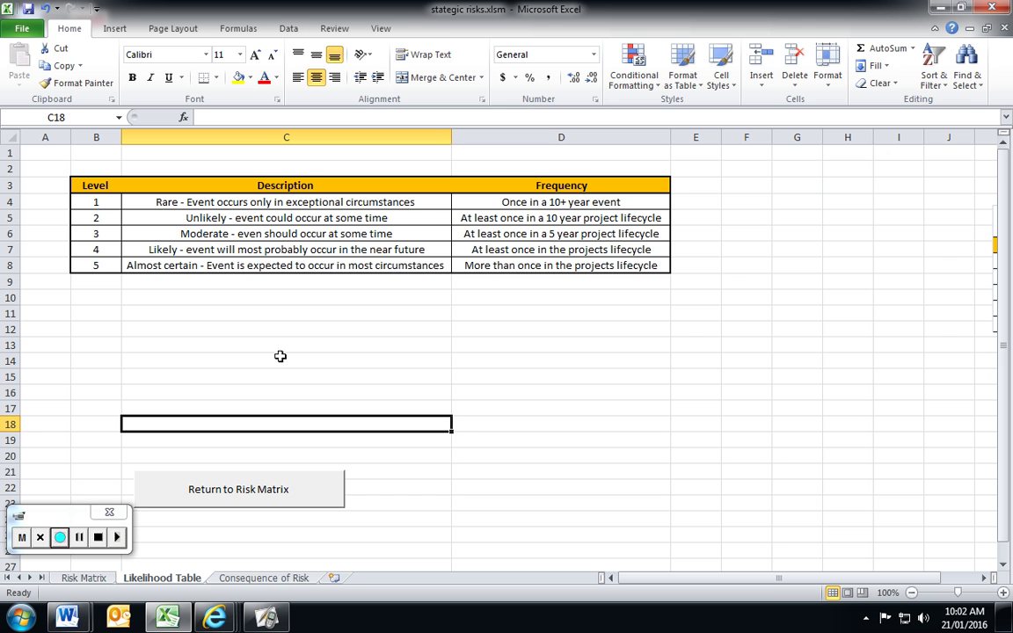
left_click_drag(90, 267, 568, 265)
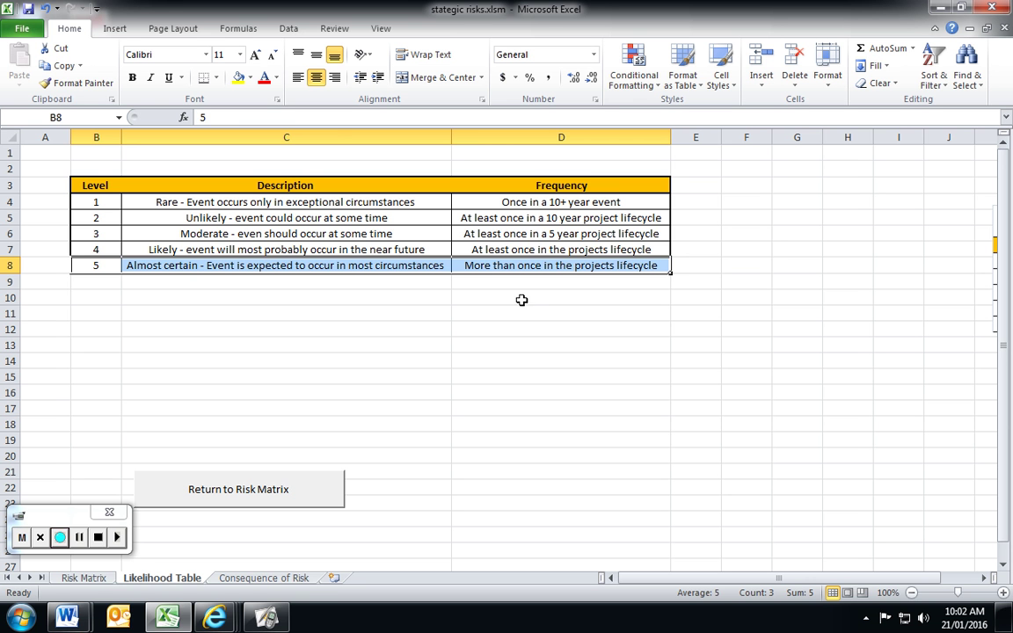
- Open the Consequence of Risk sheet and highlight the Financial Loss column from its heading to the Catastrophic row
left_click(303, 581)
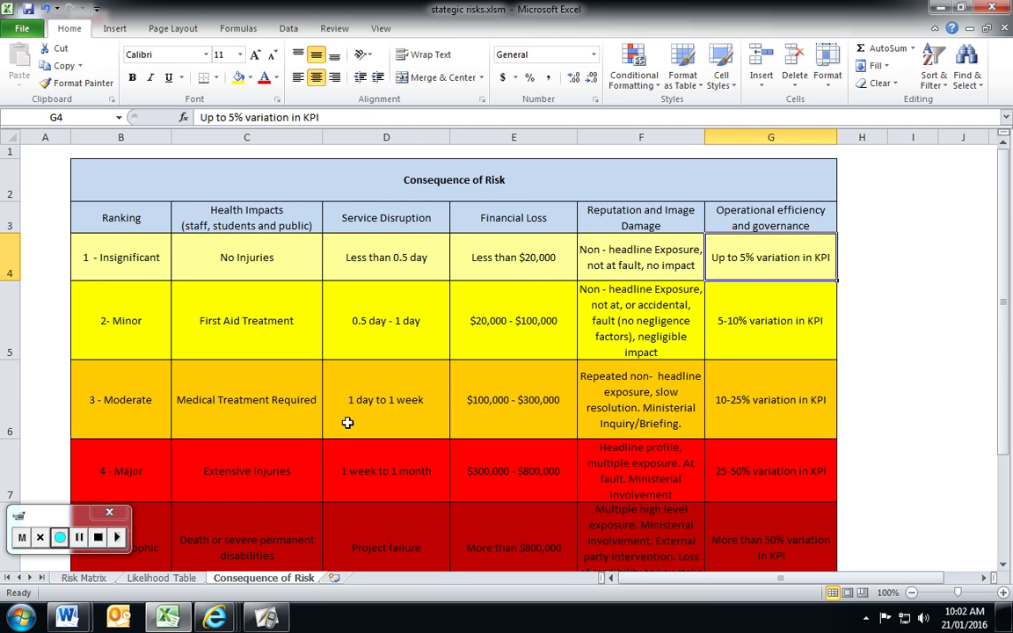
left_click_drag(525, 217, 534, 555)
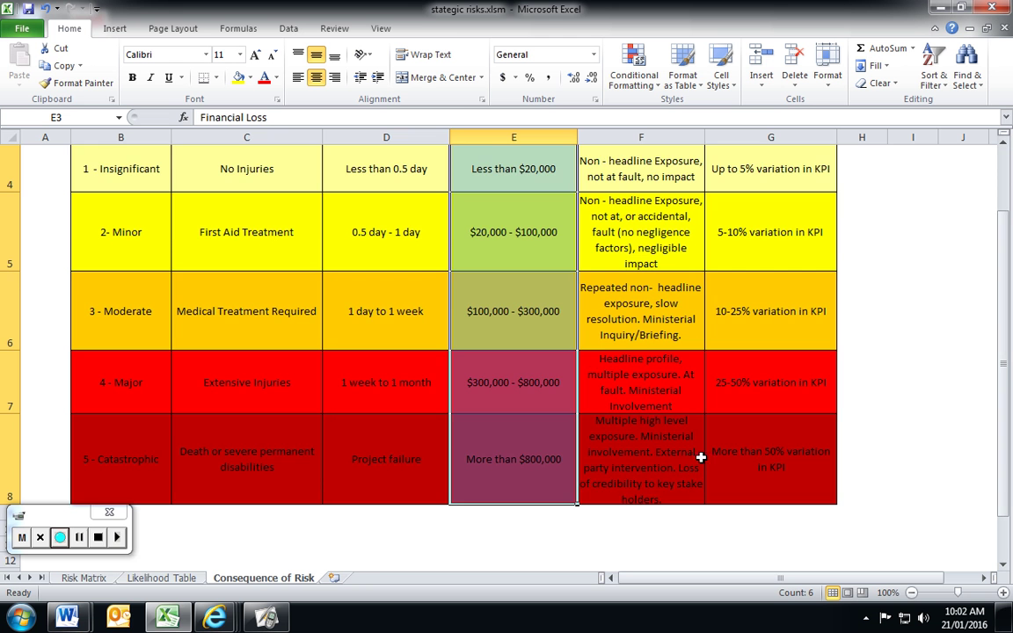
scroll(585, 278, "up", 1)
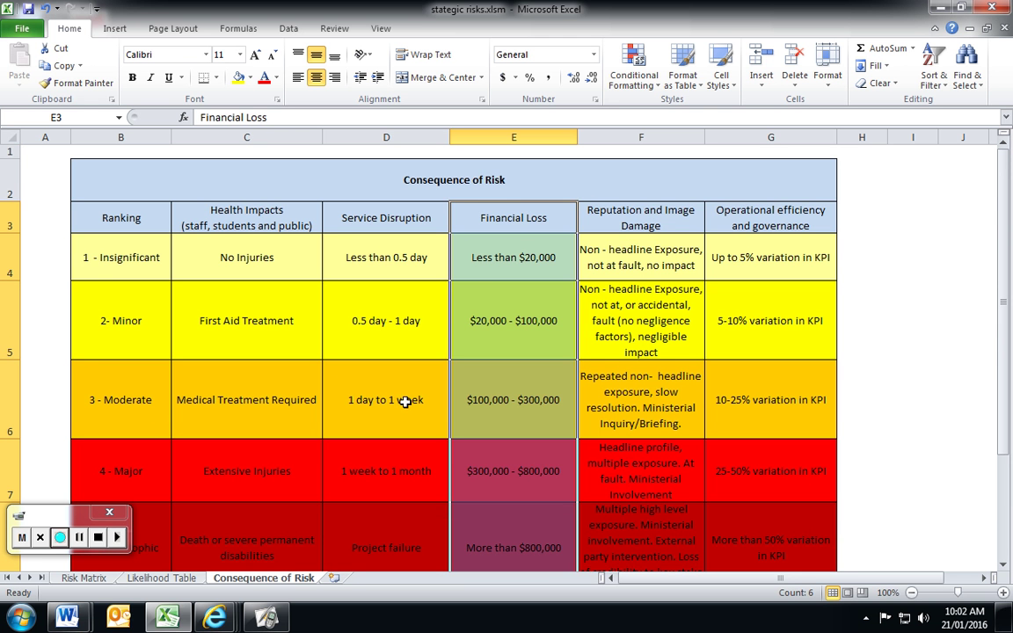
- Examine the Moderate ranking's financial loss and KPI criteria and the Insignificant ranking's KPI criterion in the consequence table
left_click(132, 404)
left_click(476, 420)
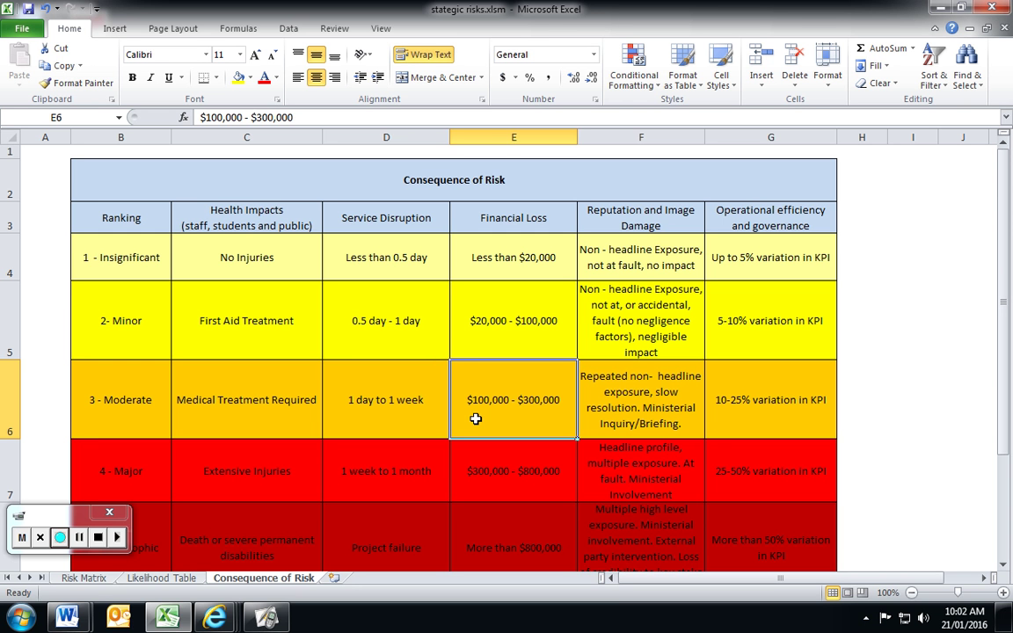
left_click(753, 420)
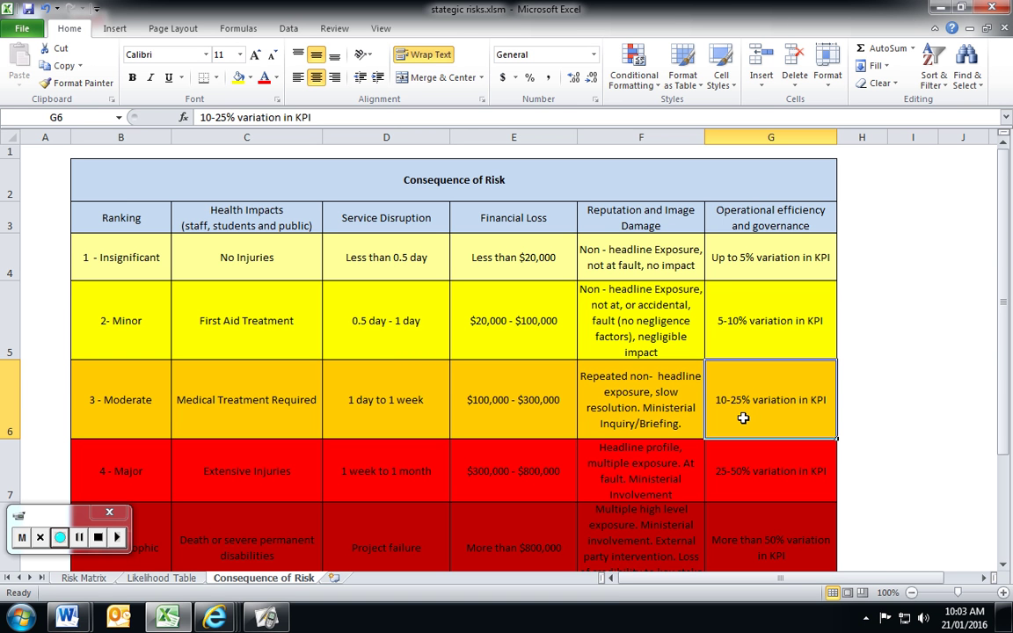
left_click(734, 268)
left_click(134, 264)
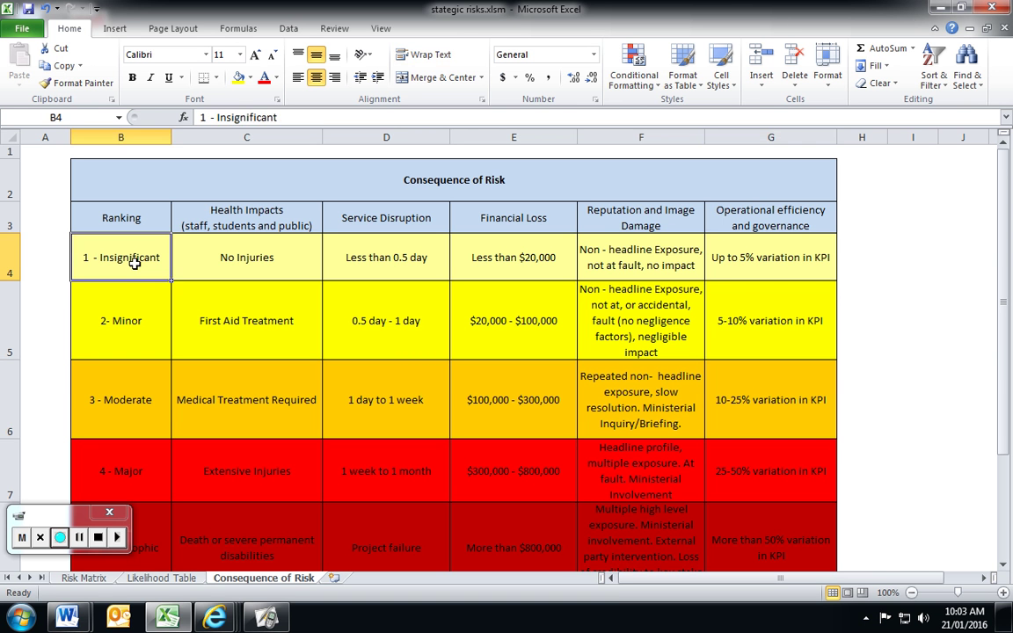
left_click(744, 260)
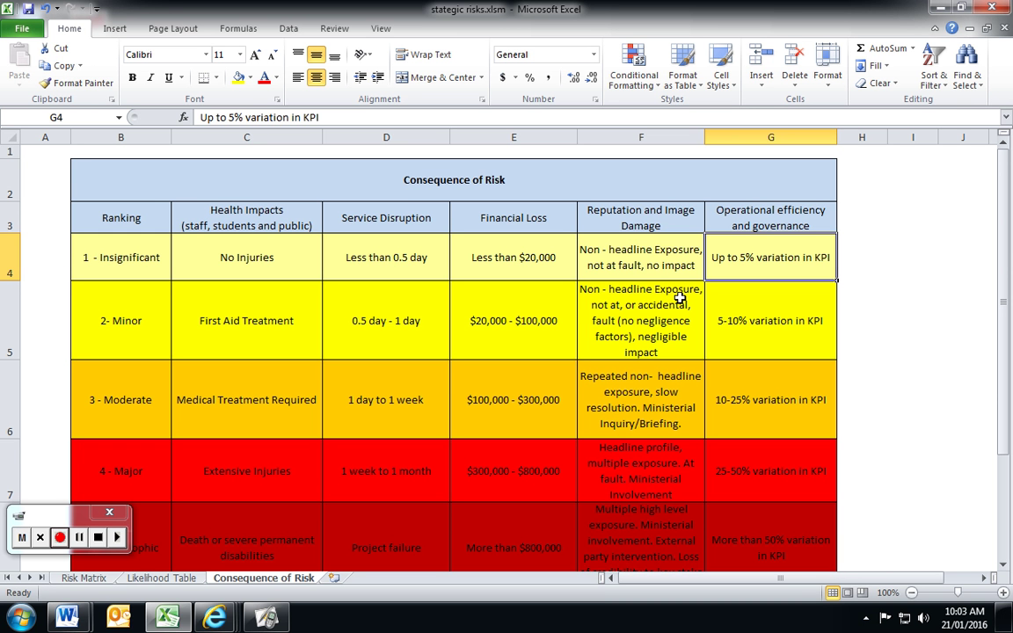
scroll(741, 377, "down", 1)
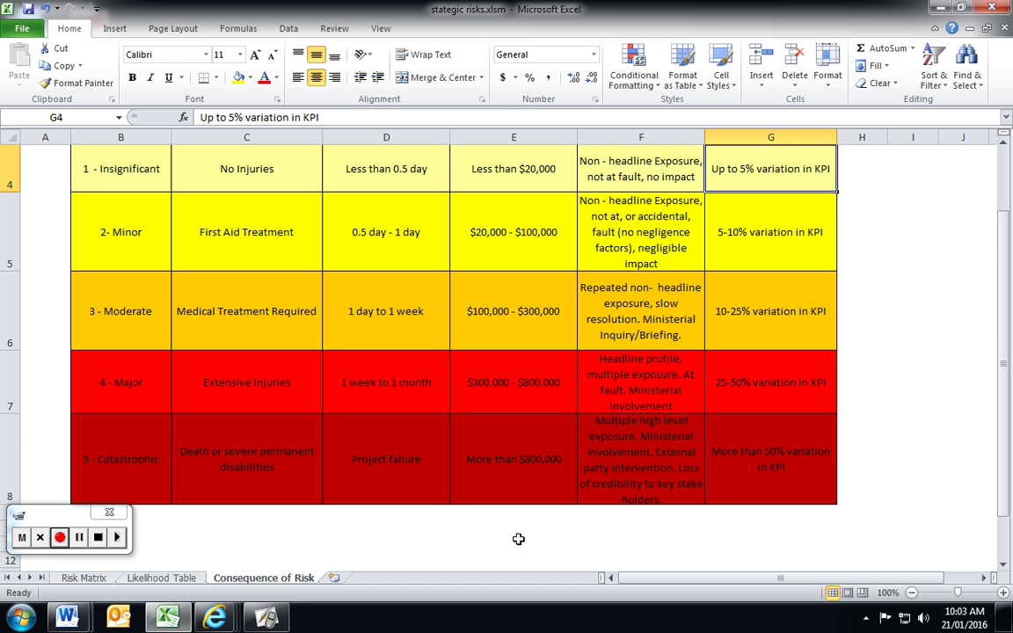
- Compare the Likelihood Table and Consequence of Risk sheets by alternating between them
left_click(163, 578)
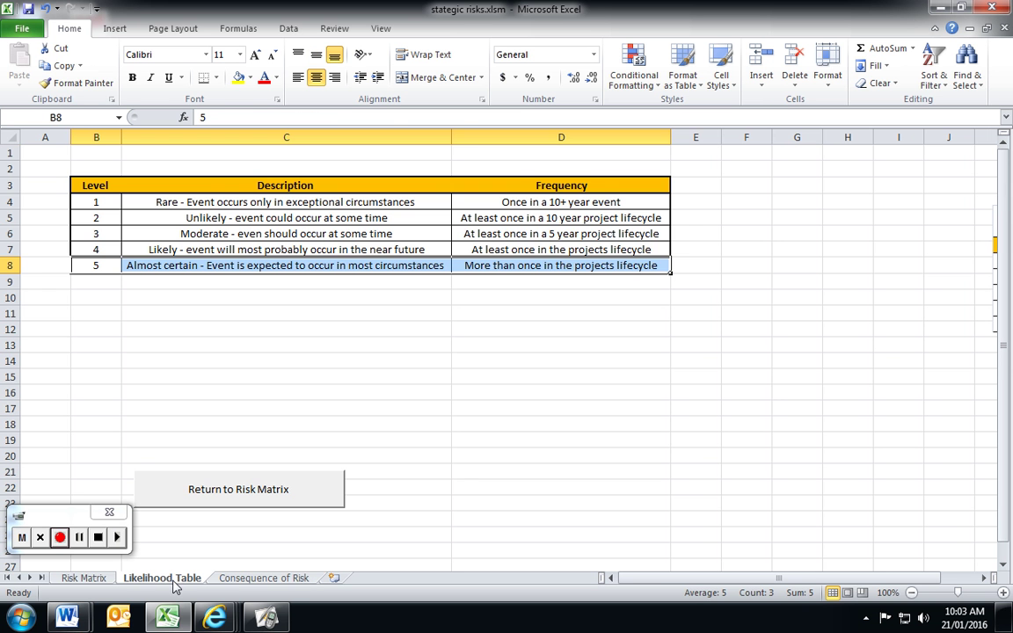
left_click(250, 578)
left_click(189, 578)
left_click(225, 577)
left_click(190, 578)
left_click(229, 577)
left_click(176, 578)
left_click(224, 578)
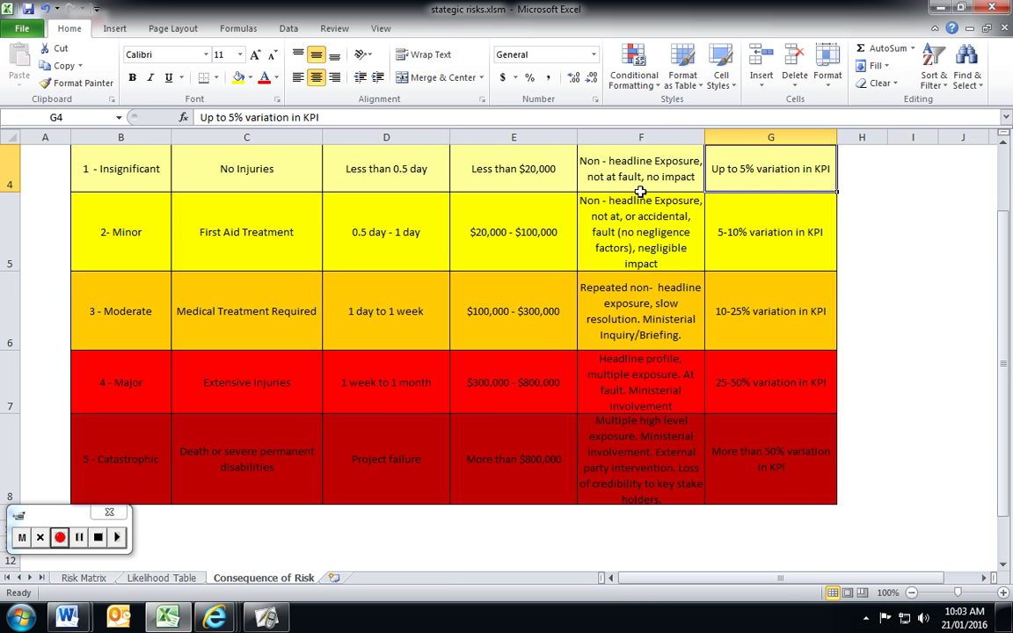
- Review the consequence table from its headings to the Catastrophic row and return to the Likelihood Table sheet
scroll(502, 338, "up", 1)
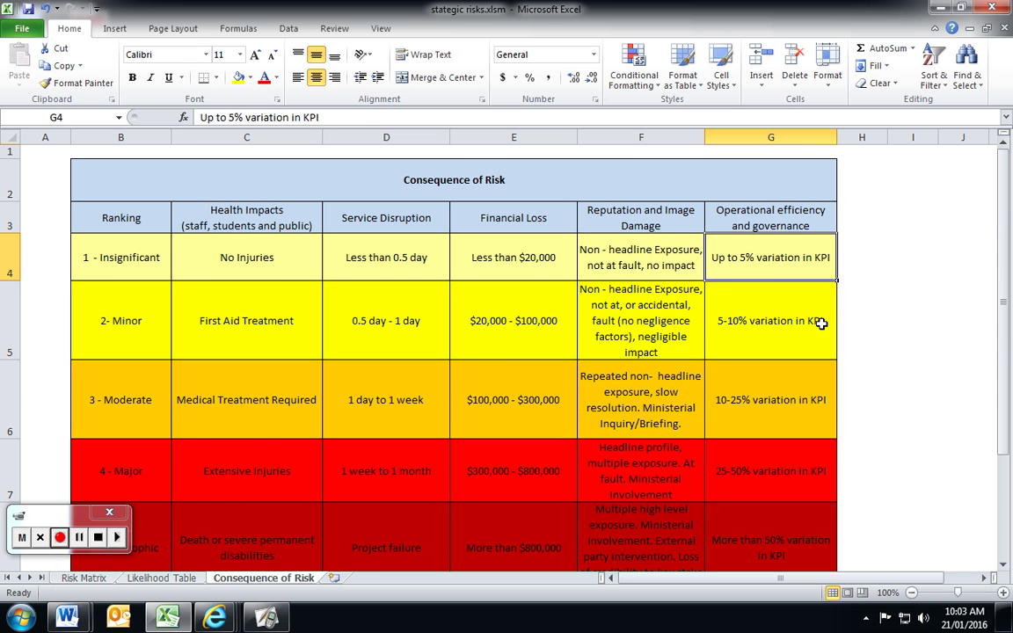
scroll(915, 339, "down", 1)
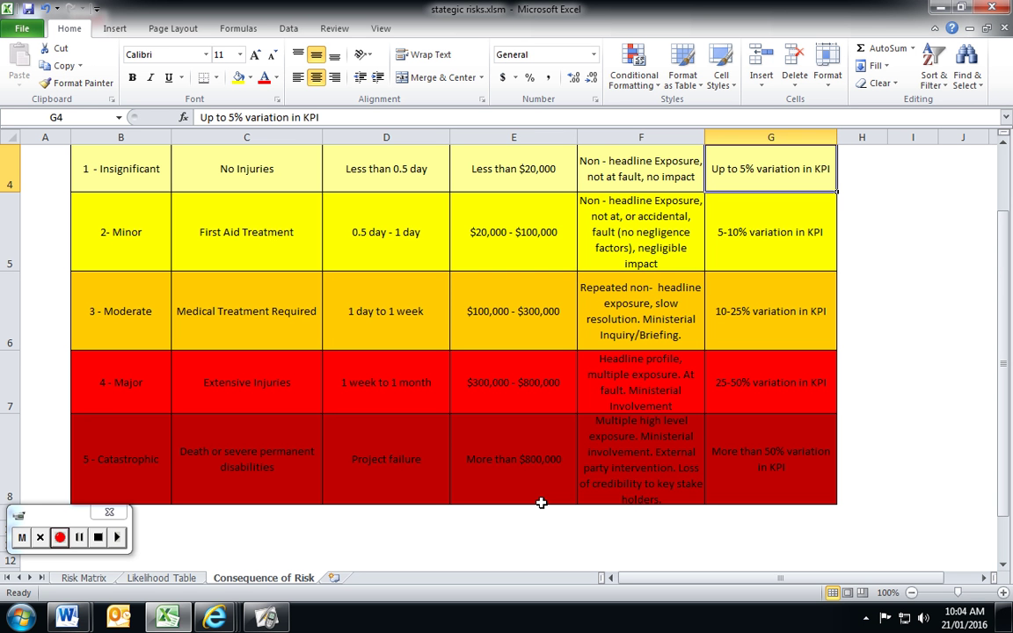
left_click(175, 580)
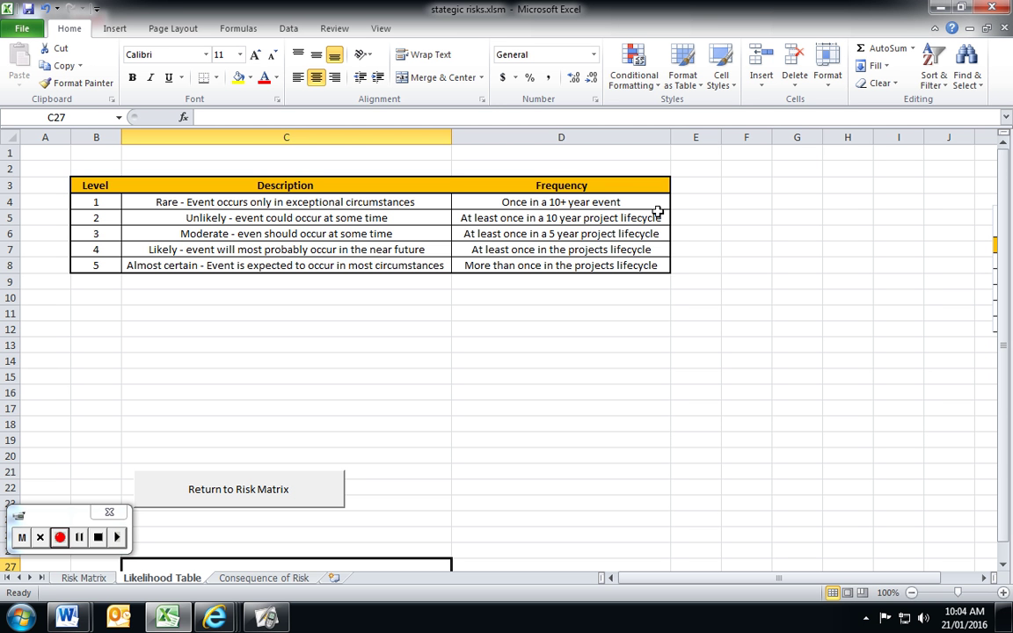
- On the Risk Matrix sheet, highlight the initial risk analysis columns B to I and the control and review columns J to O
left_click(83, 578)
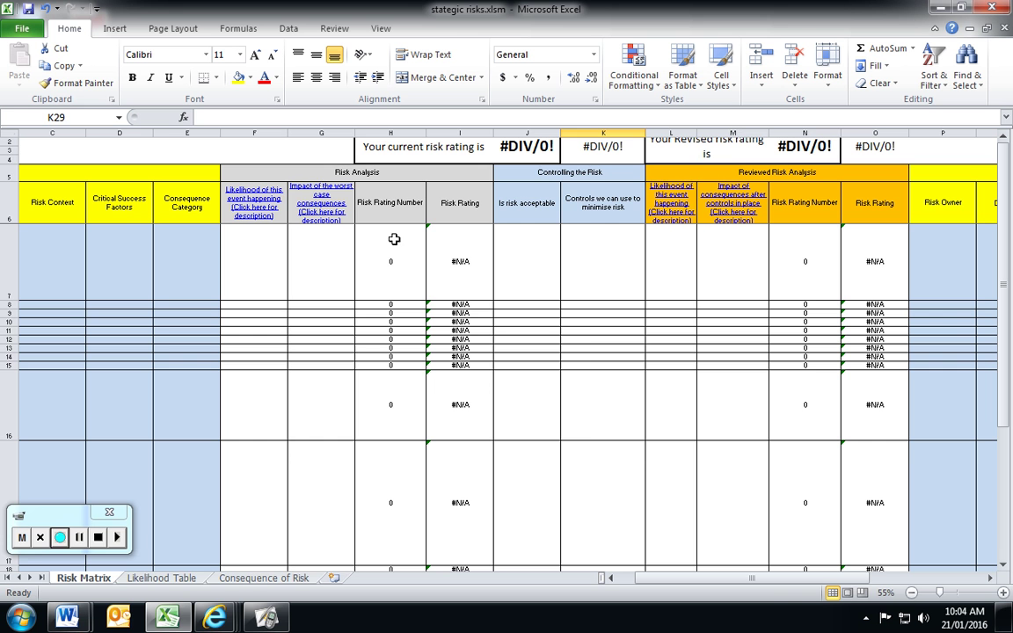
left_click_drag(469, 132, 56, 159)
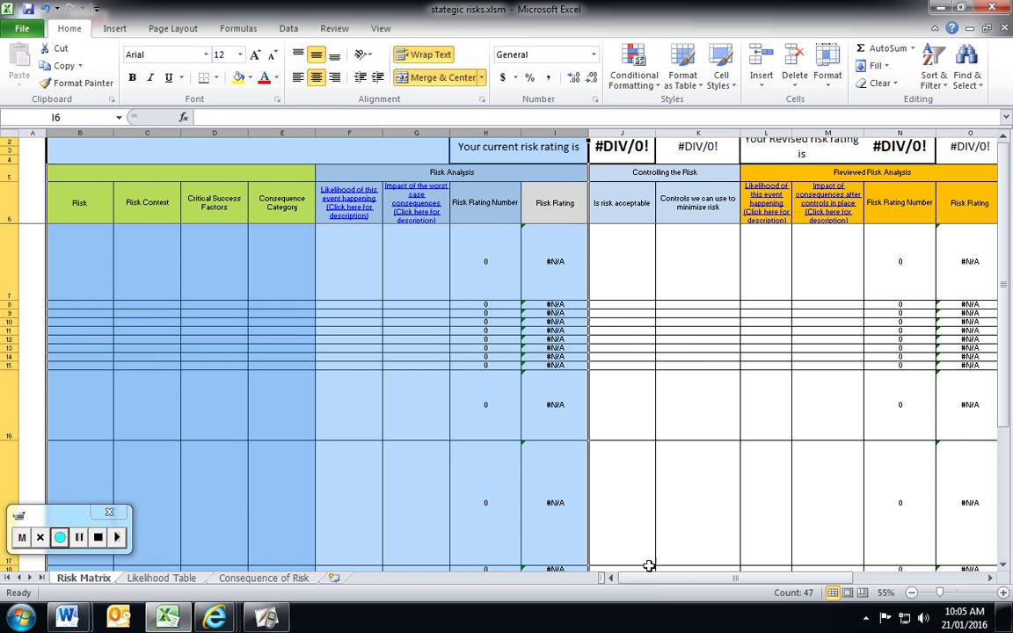
left_click_drag(660, 579, 689, 586)
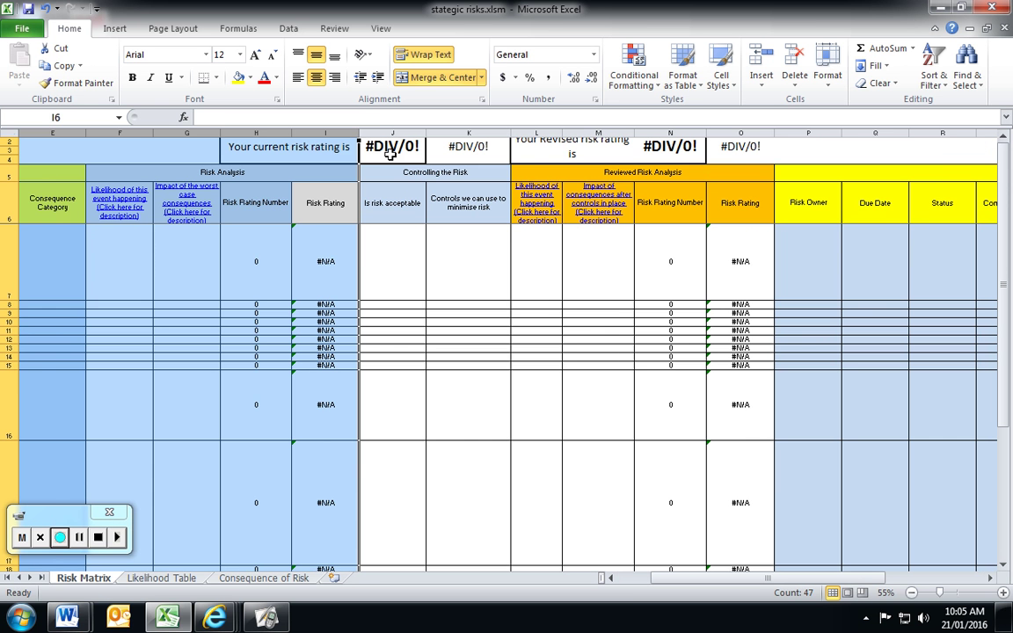
left_click_drag(382, 128, 738, 134)
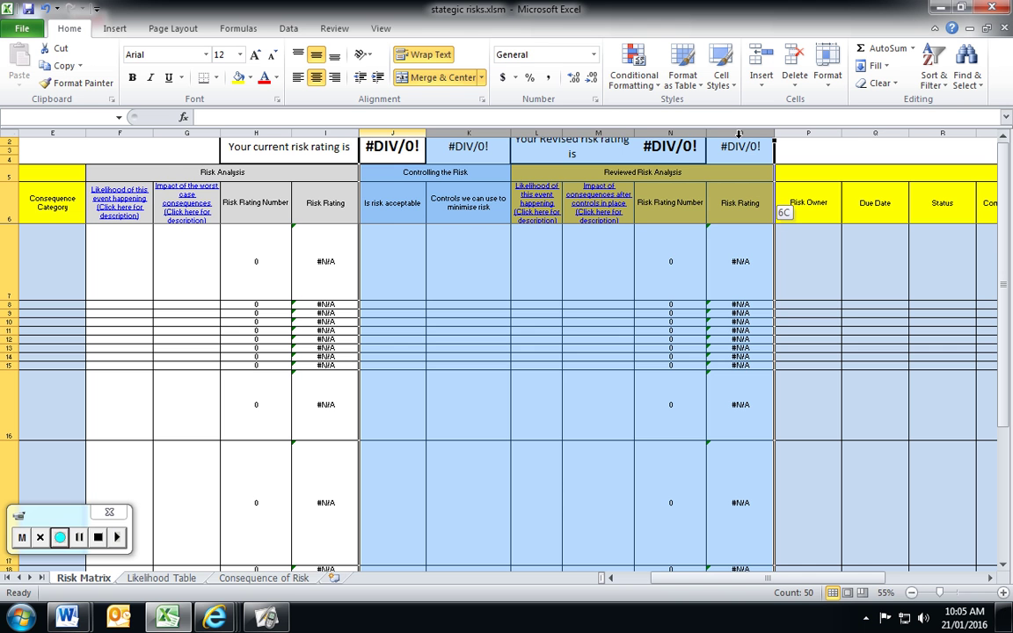
left_click_drag(738, 134, 739, 134)
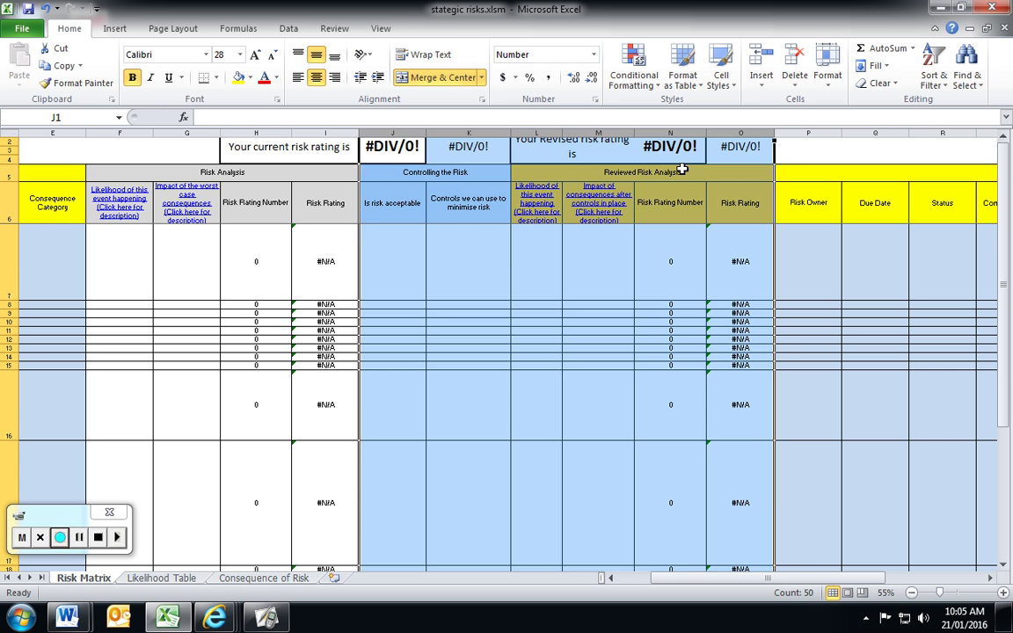
- Inspect the row 7 cells for risk controls, revised likelihood, revised impact and revised risk rating number
left_click(480, 268)
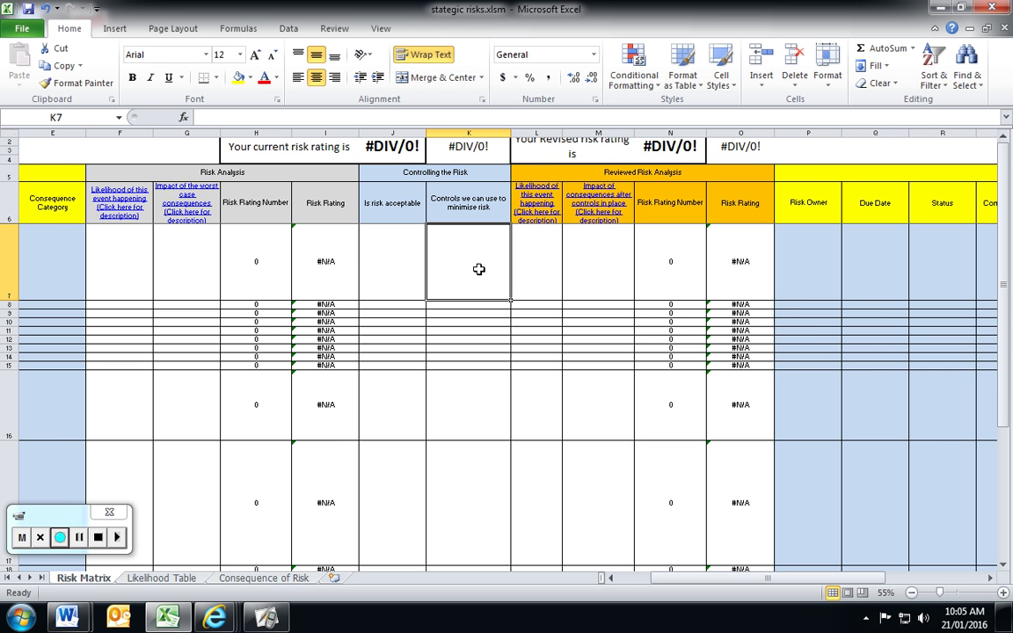
left_click(536, 250)
left_click(588, 251)
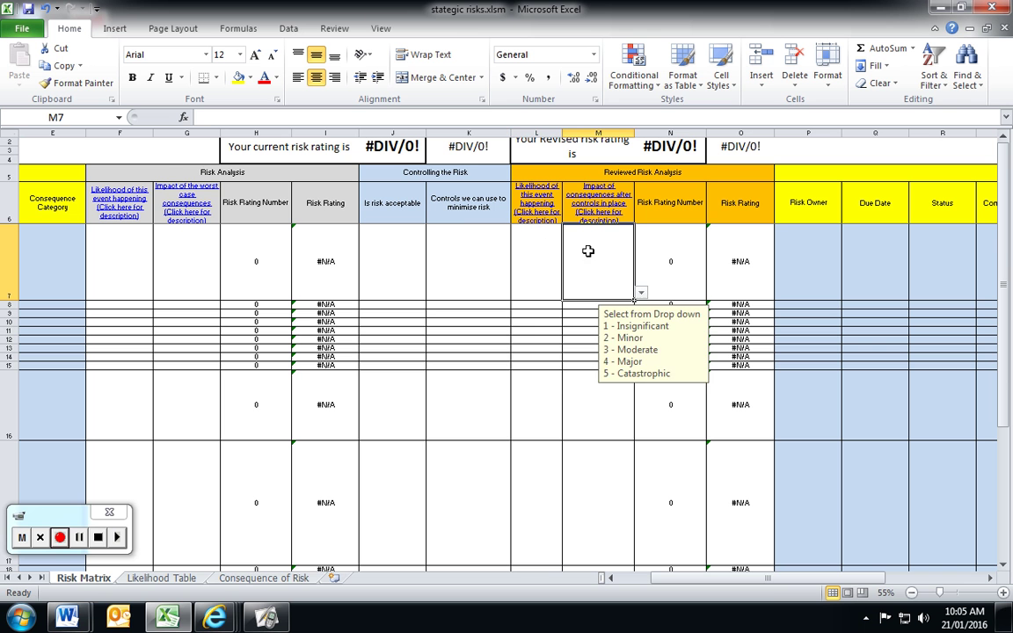
left_click(669, 259)
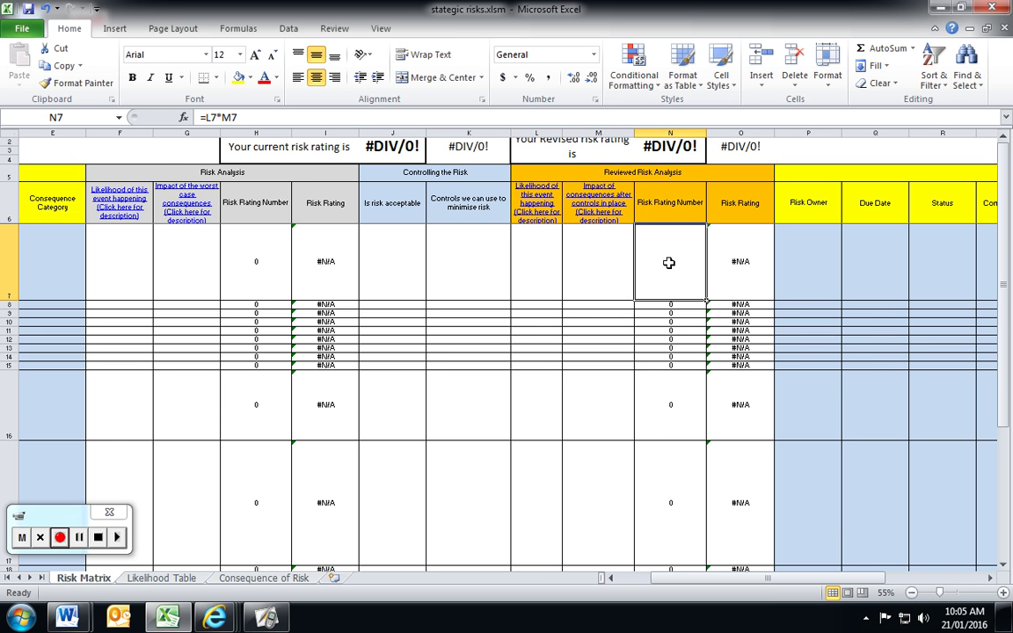
- Point out the current risk rating and revised risk rating summary cells above the matrix
left_click(326, 152)
left_click_drag(326, 152, 381, 152)
left_click_drag(527, 151, 731, 149)
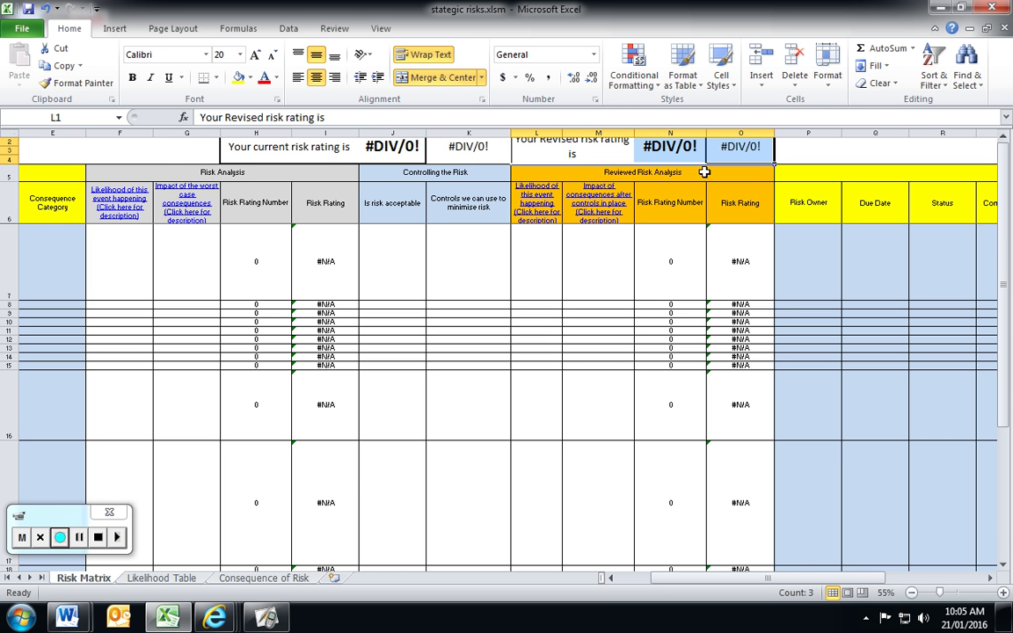
left_click(310, 147)
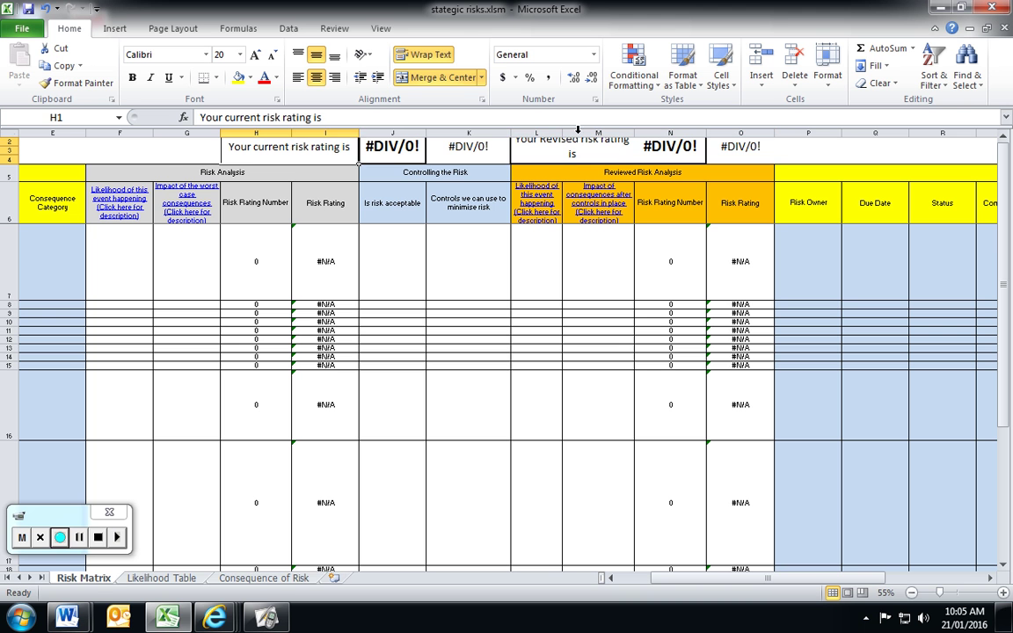
left_click(561, 143)
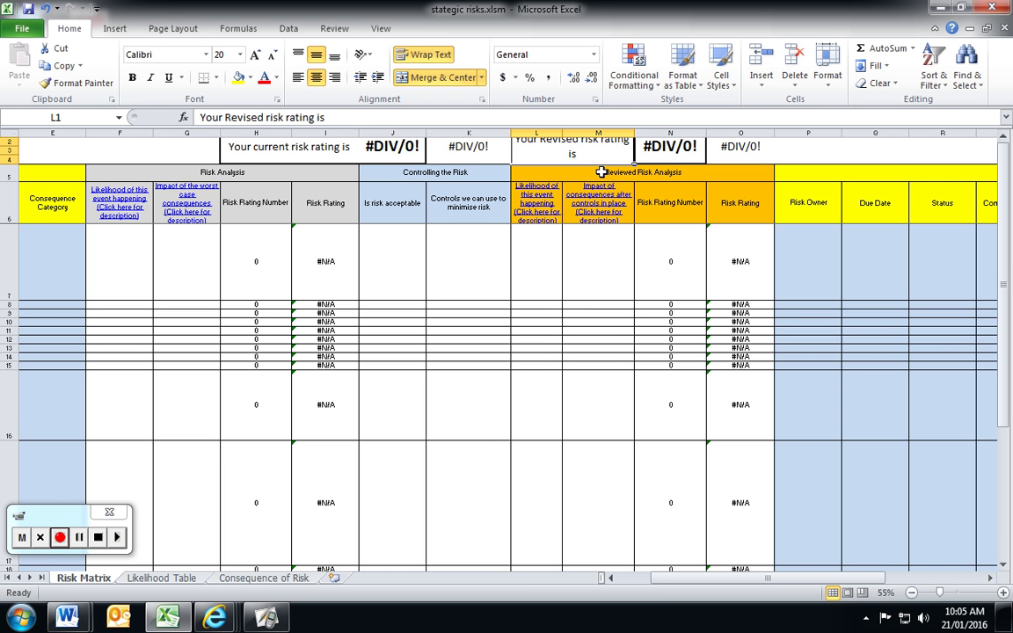
- Highlight columns J to O again and examine the follow-up columns from Risk Owner to Comments
left_click(614, 579)
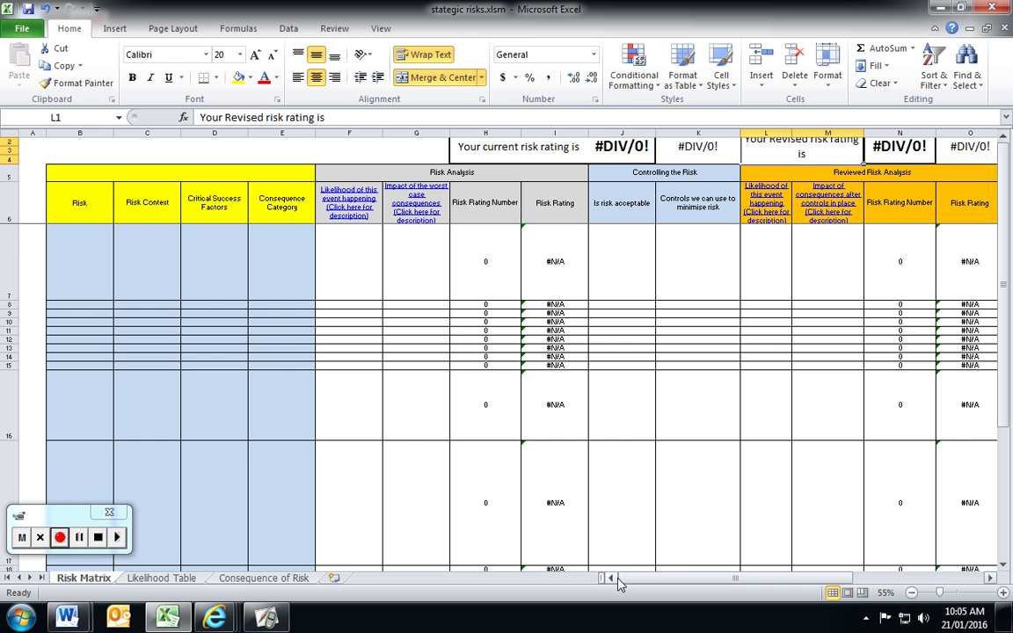
left_click_drag(655, 580, 713, 588)
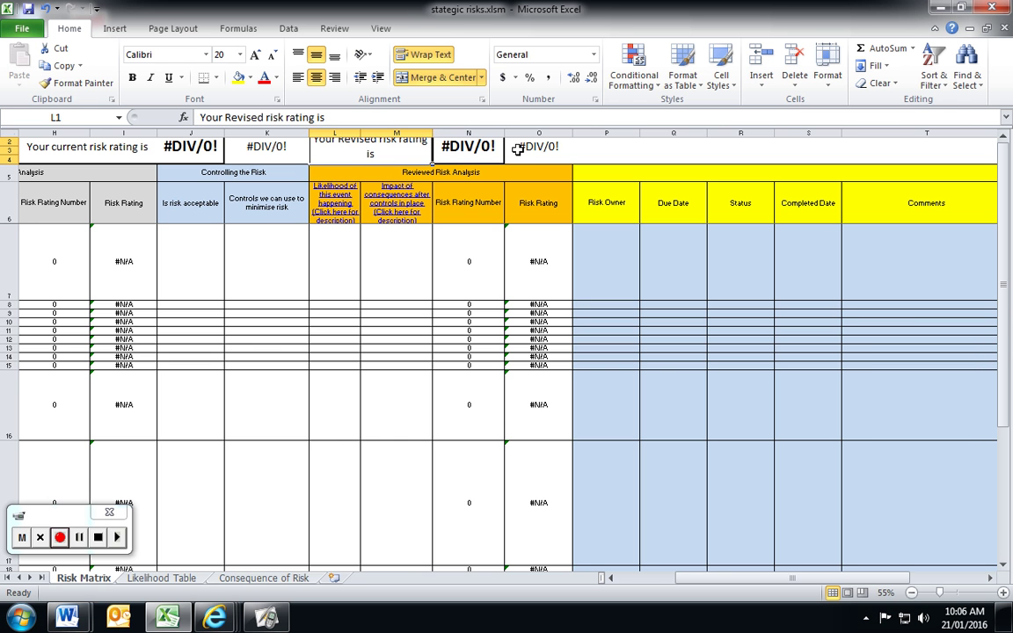
left_click_drag(195, 132, 541, 124)
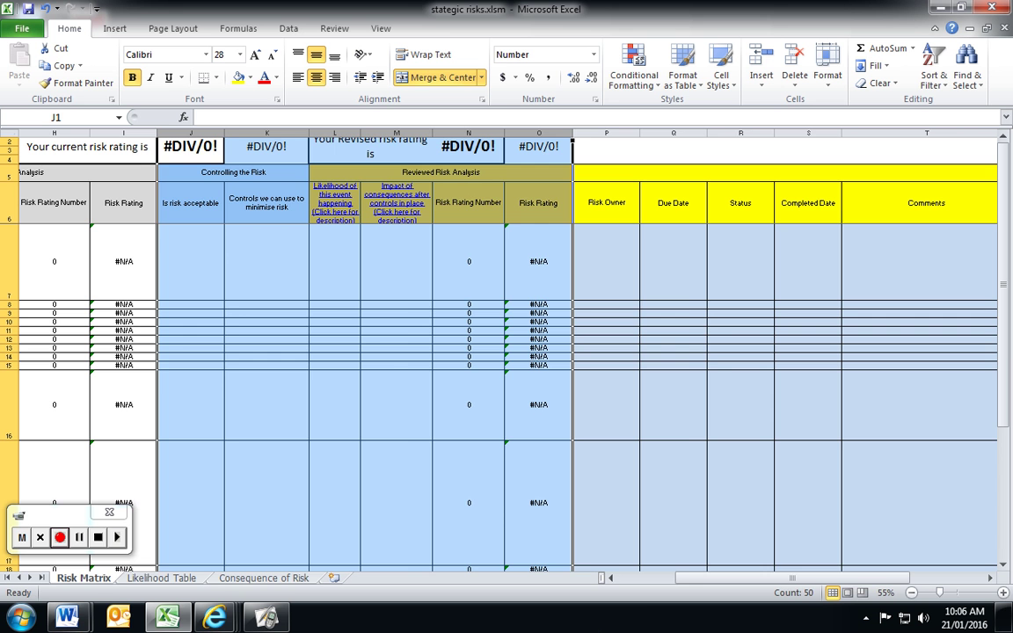
left_click(990, 578)
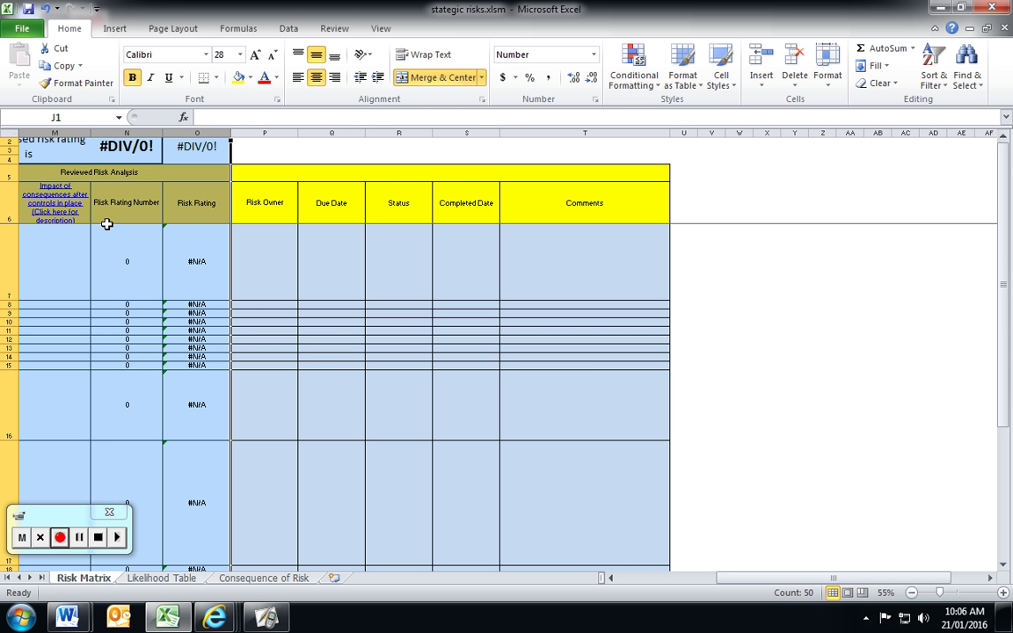
- Switch to ActivInspire to show the action plan drawing
left_click(265, 618)
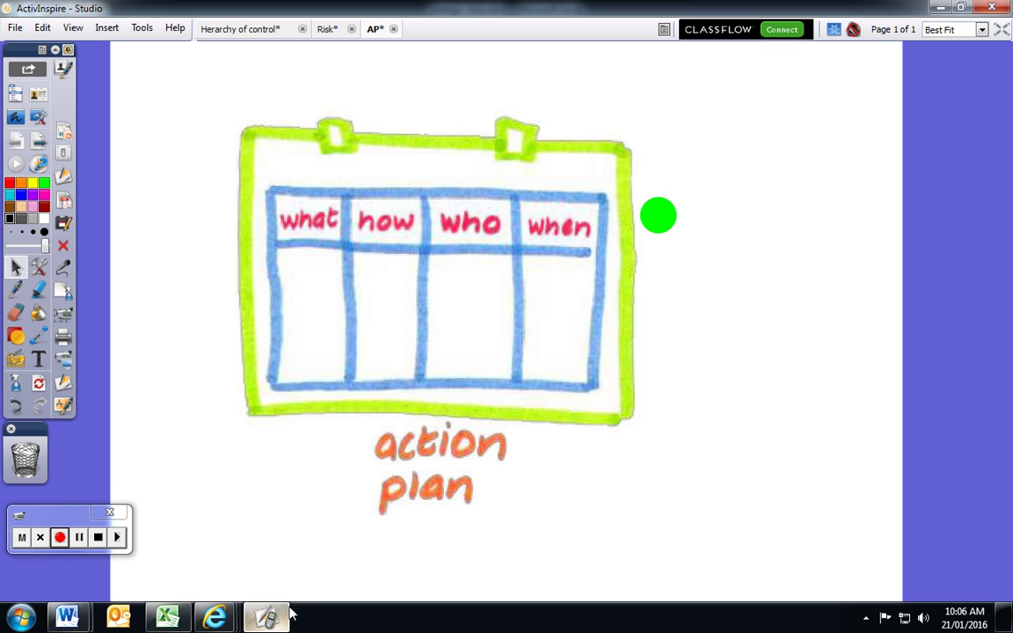
- Show the Risk flipchart page with the coloured rating matrix, and return to the strategic risks workbook in Excel
left_click(328, 29)
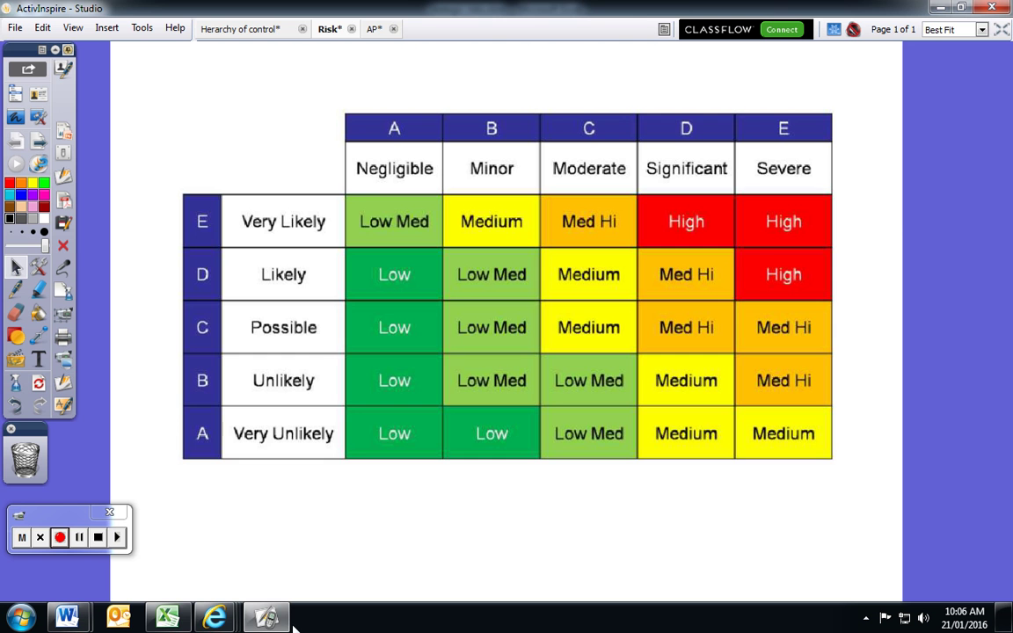
left_click(295, 563)
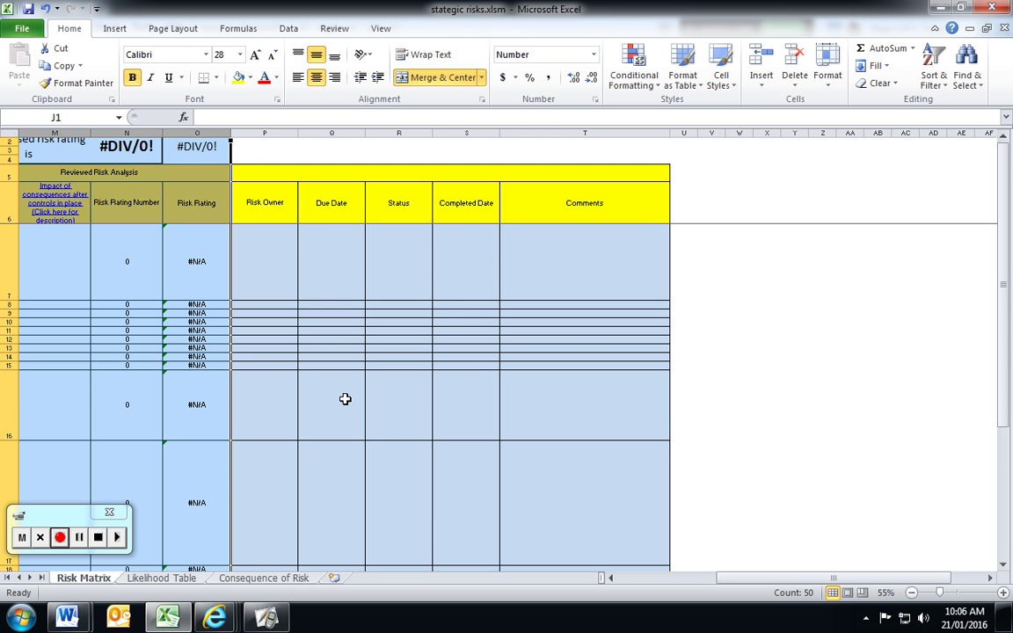
- Highlight columns P to T and point out the row 7 cells for Risk Owner and Due Date
left_click(259, 132)
left_click_drag(259, 131, 545, 131)
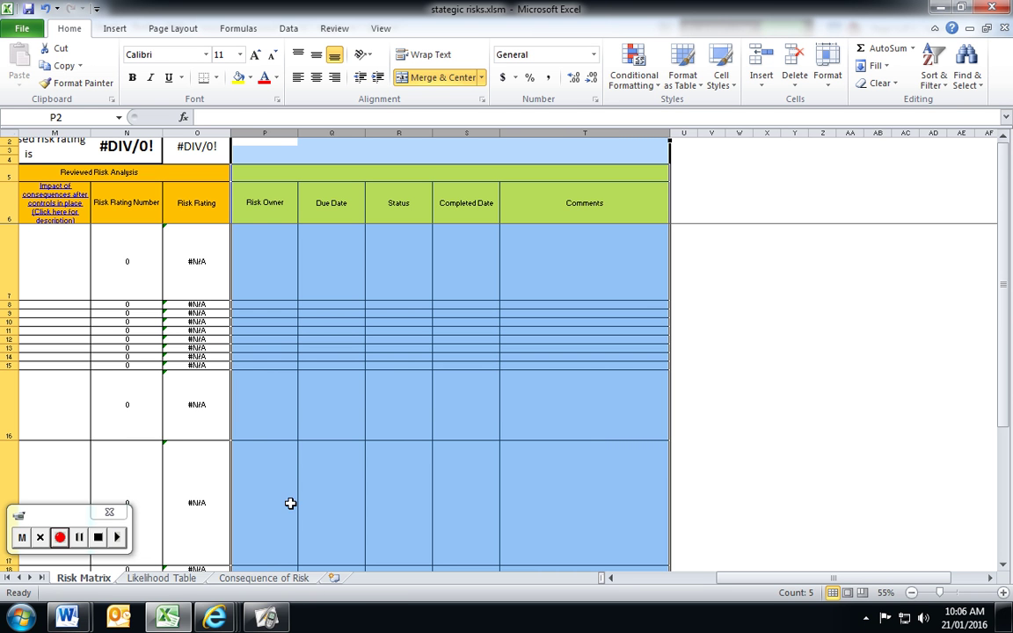
left_click(274, 278)
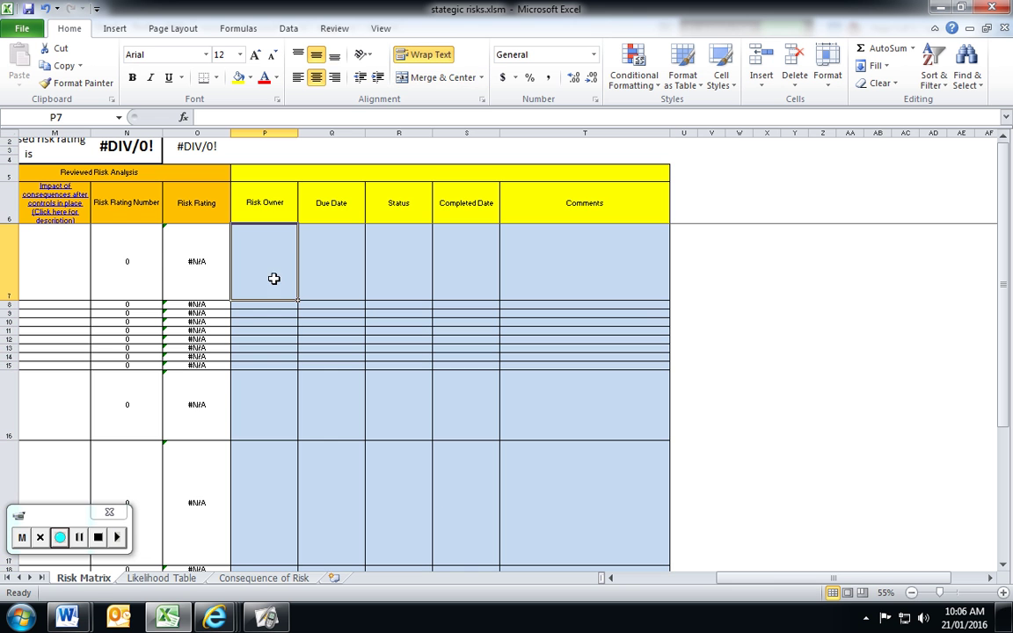
left_click(331, 273)
- Examine the options offered for the row 7 Status cell at a larger zoom, and leave the cell blank
left_click(413, 269)
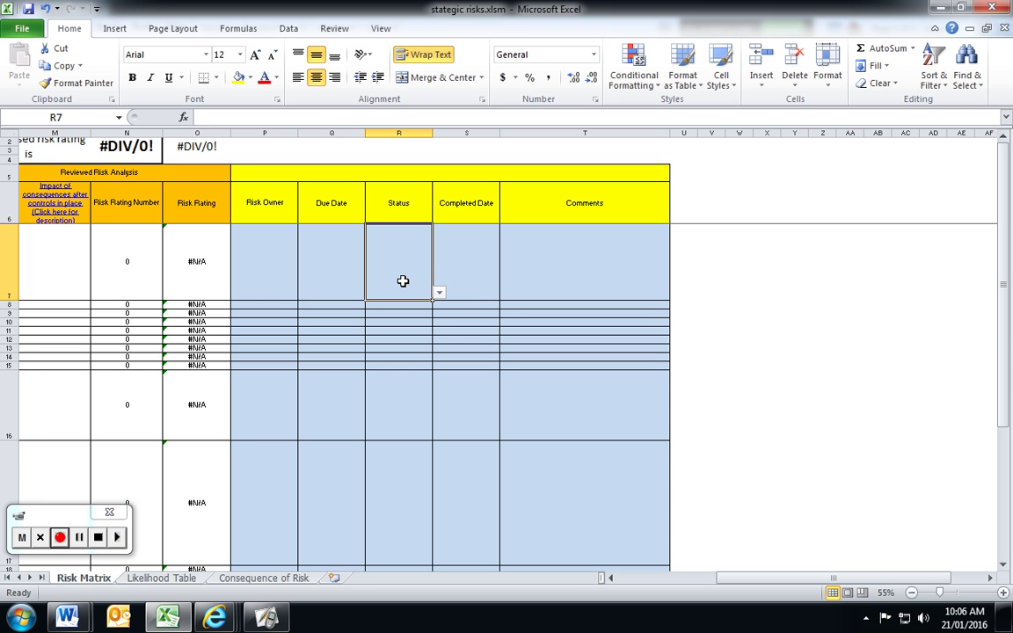
left_click(439, 293)
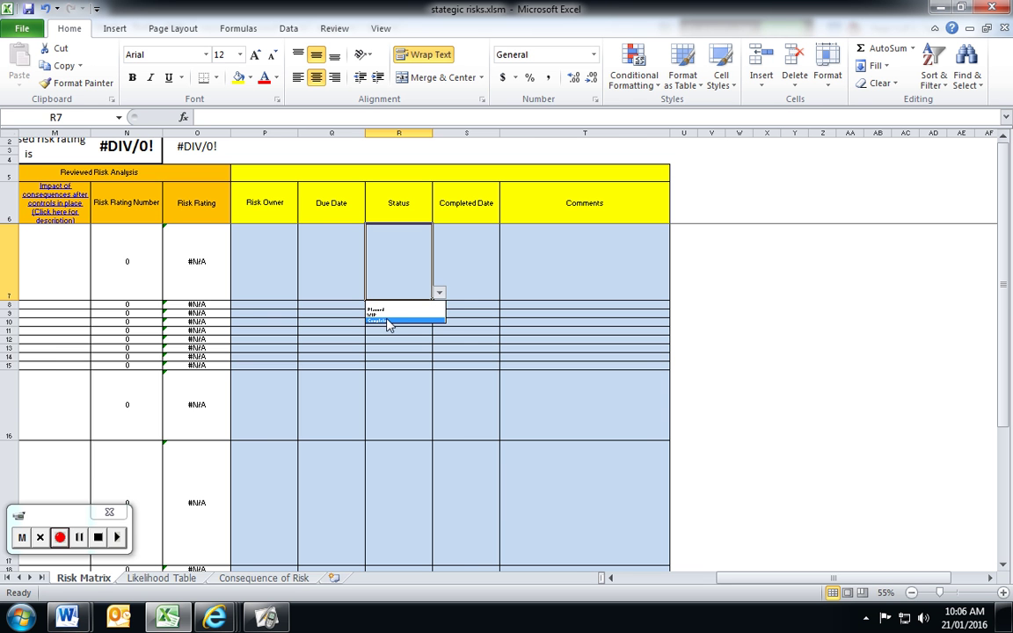
scroll(389, 321, "up", 3, "ctrl")
scroll(391, 327, "up", 1, "ctrl")
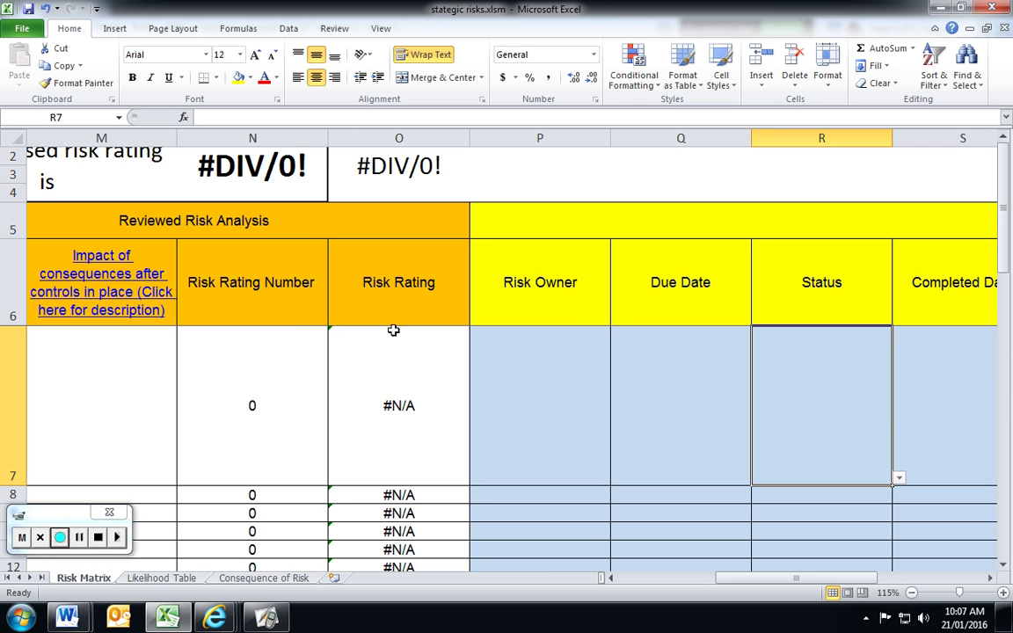
left_click(899, 481)
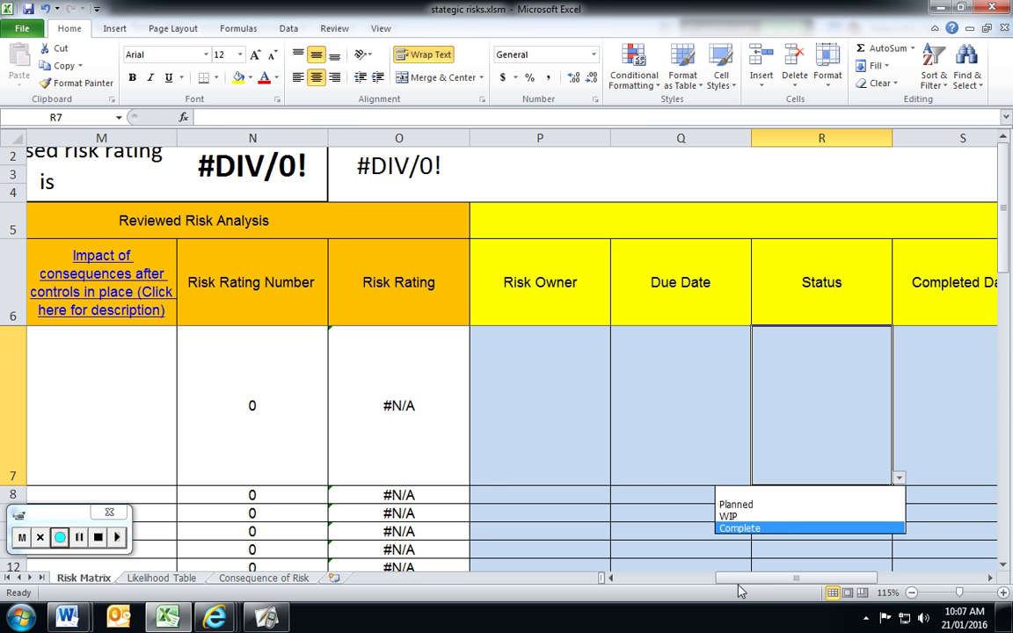
key("Escape")
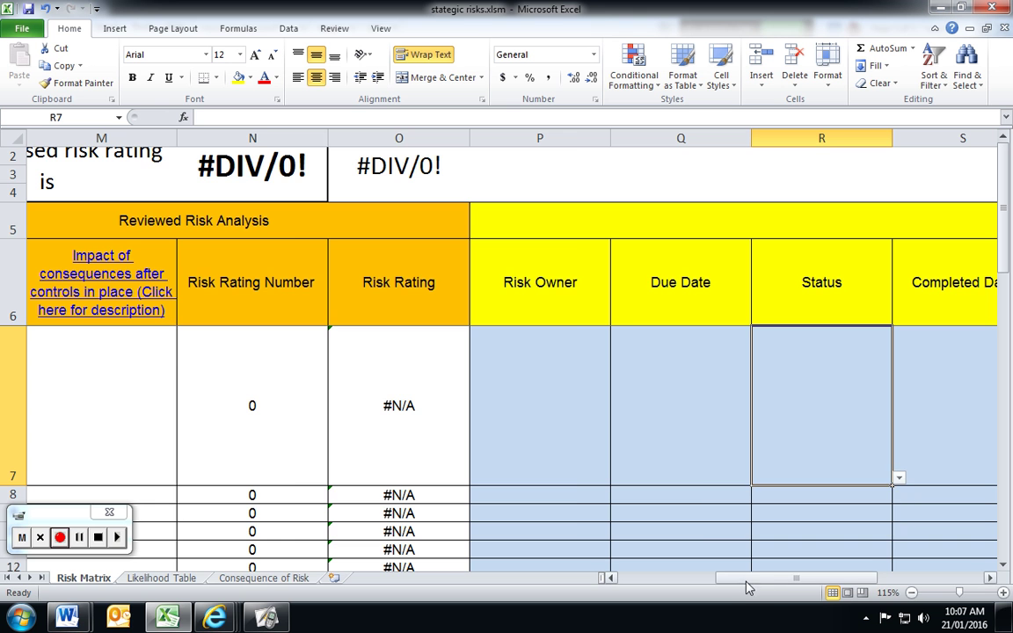
- Point out the row 7 cells for Completed Date and Comments
left_click(990, 578)
left_click(991, 578)
left_click(676, 407)
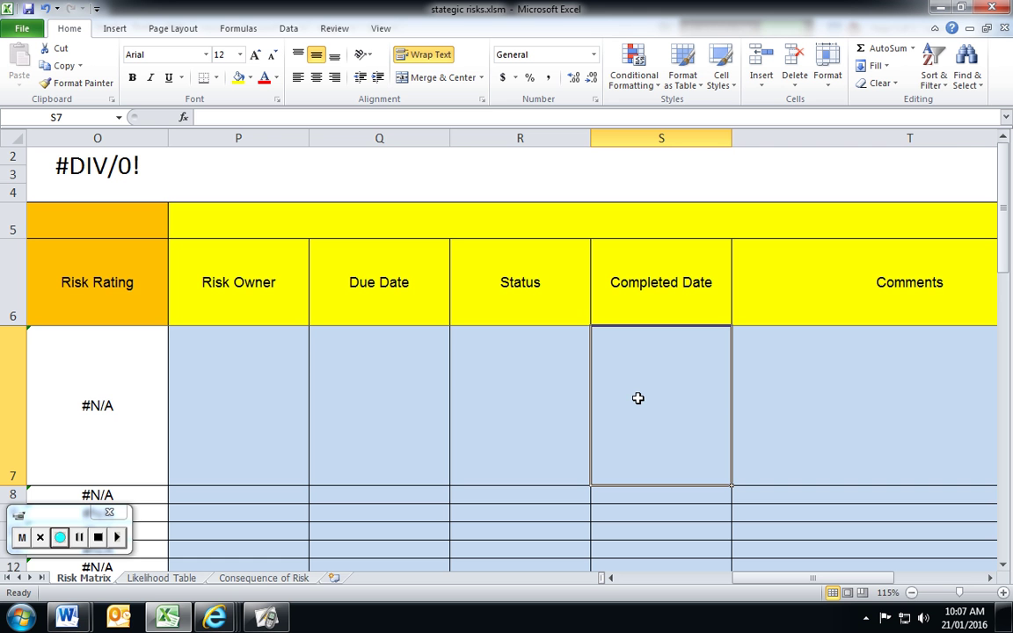
left_click(991, 578)
left_click(990, 578)
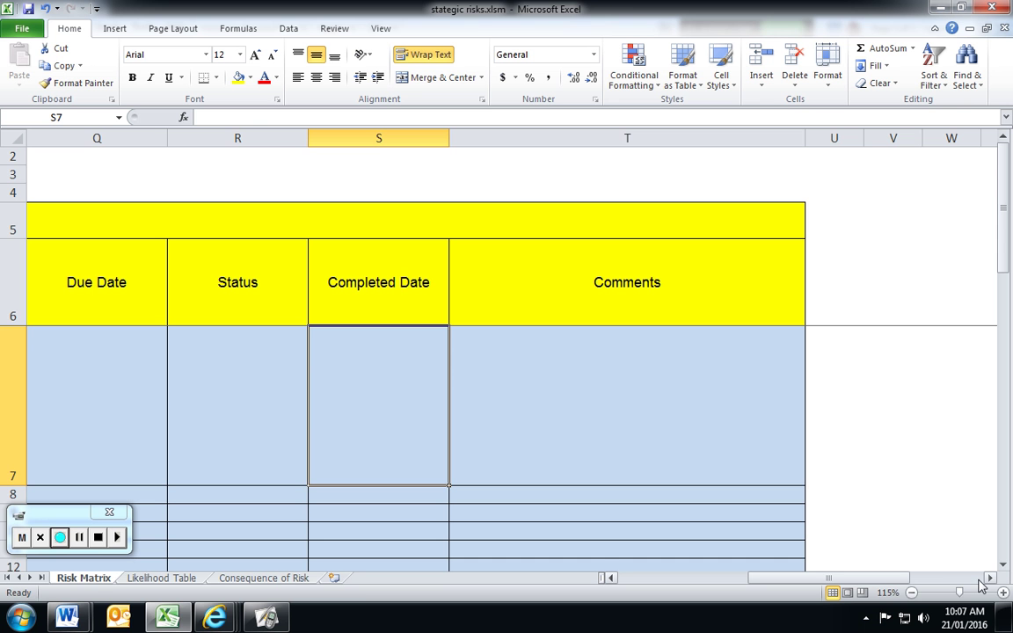
left_click(774, 466)
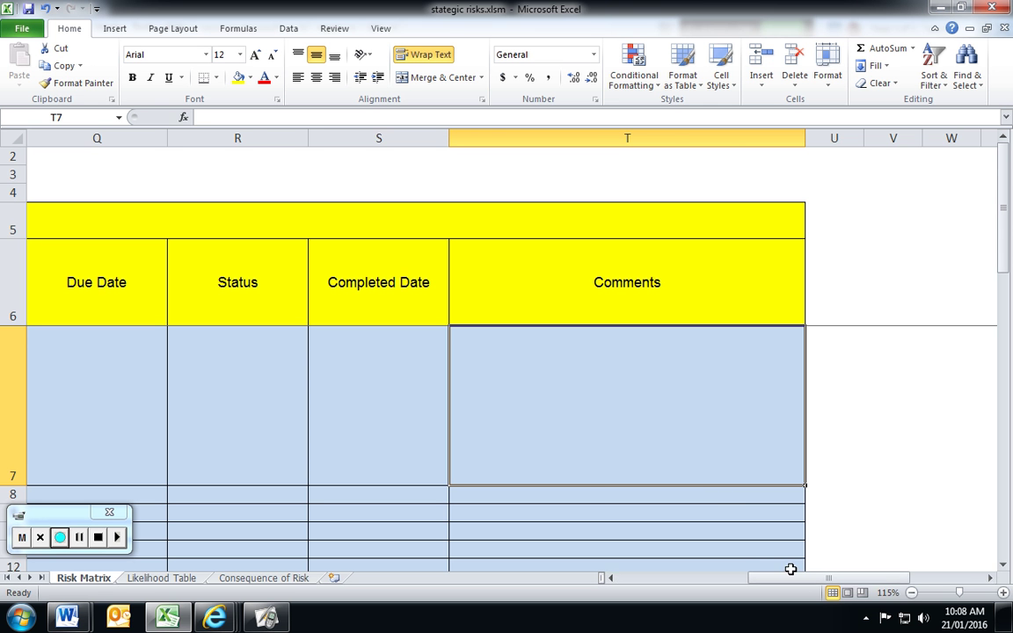
- Enter "mis- communication of projecy outcomes" as the row 7 risk in cell B7
left_click_drag(803, 582, 665, 586)
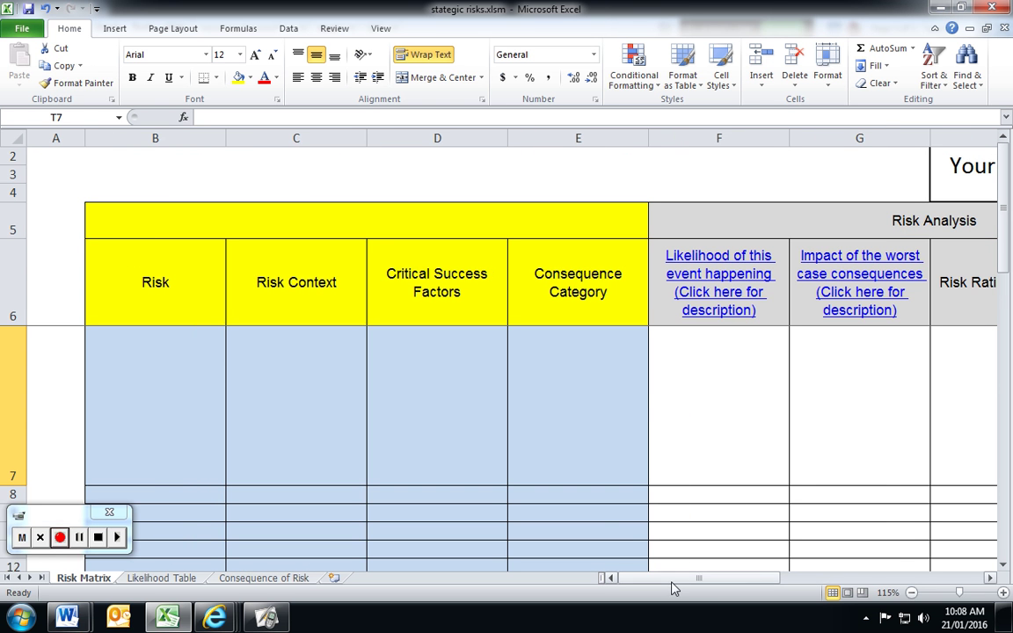
left_click(204, 439)
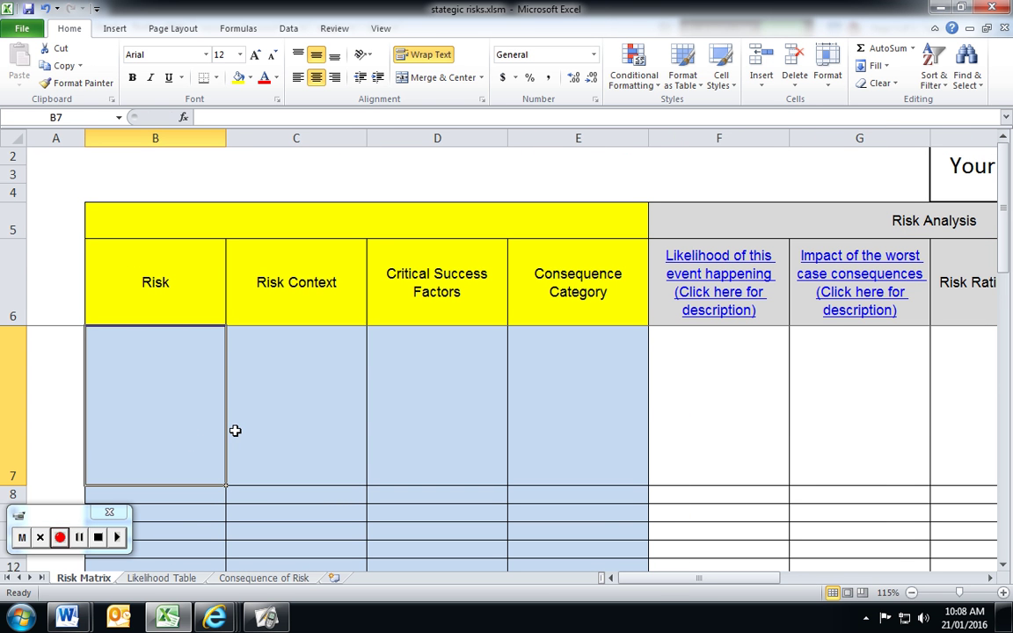
type("coo")
type("is")
type("- comm")
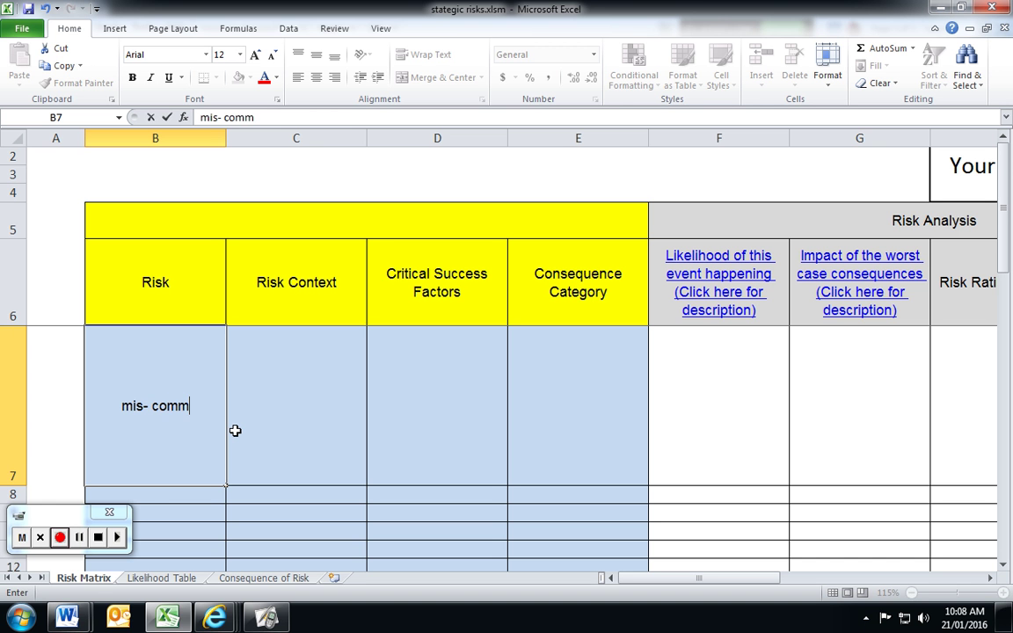
type("unication of")
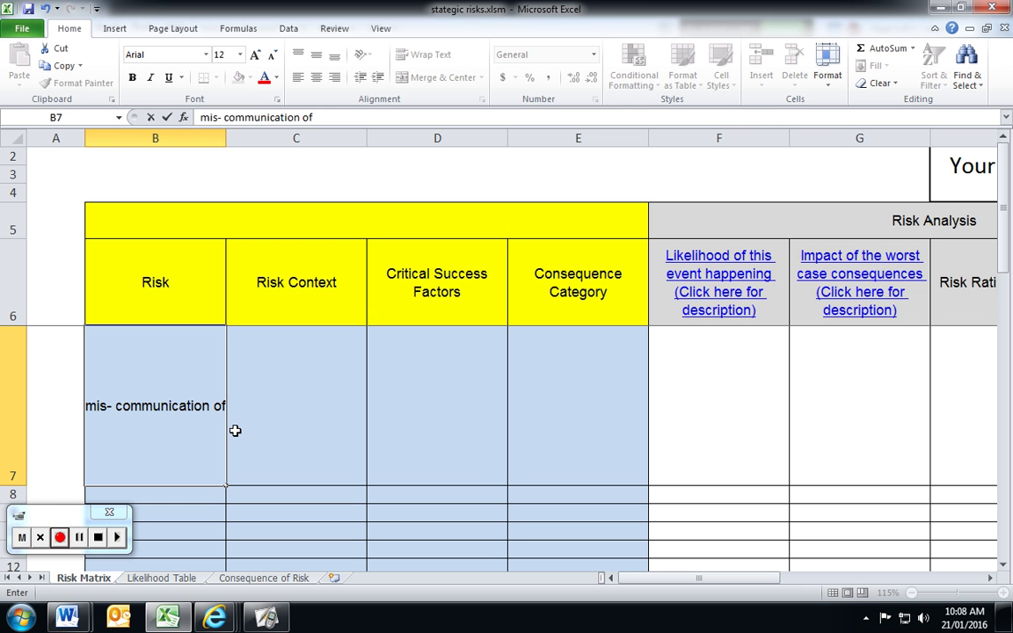
type(" pr")
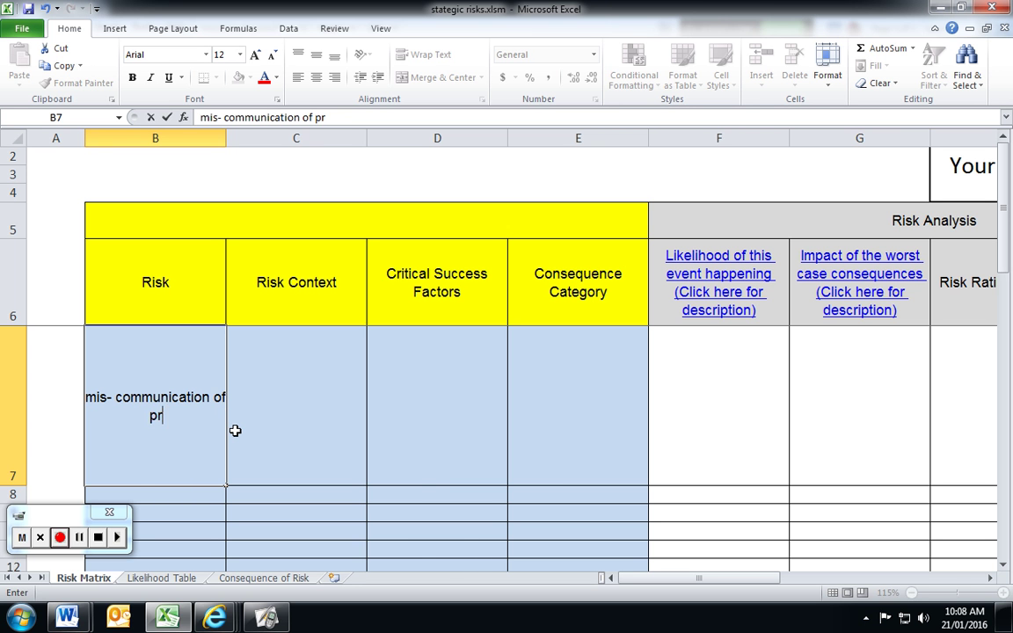
type("ojecy outcomes")
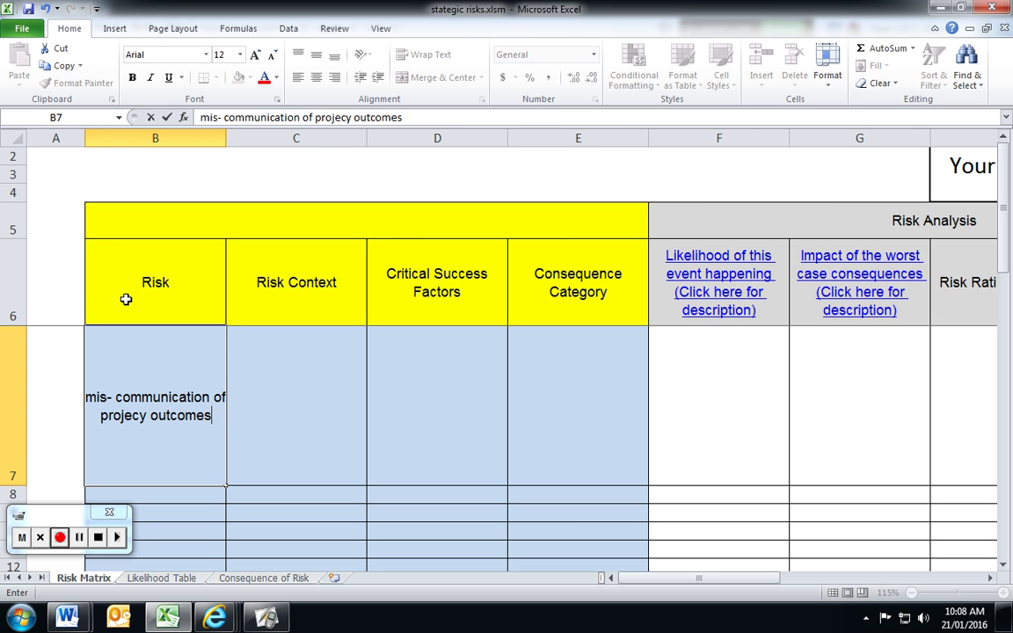
left_click(303, 409)
- Point out the Risk Context heading and select the row 7 cell beneath it
left_click(431, 444)
key("Tab")
left_click_drag(385, 452, 340, 452)
left_click(300, 302)
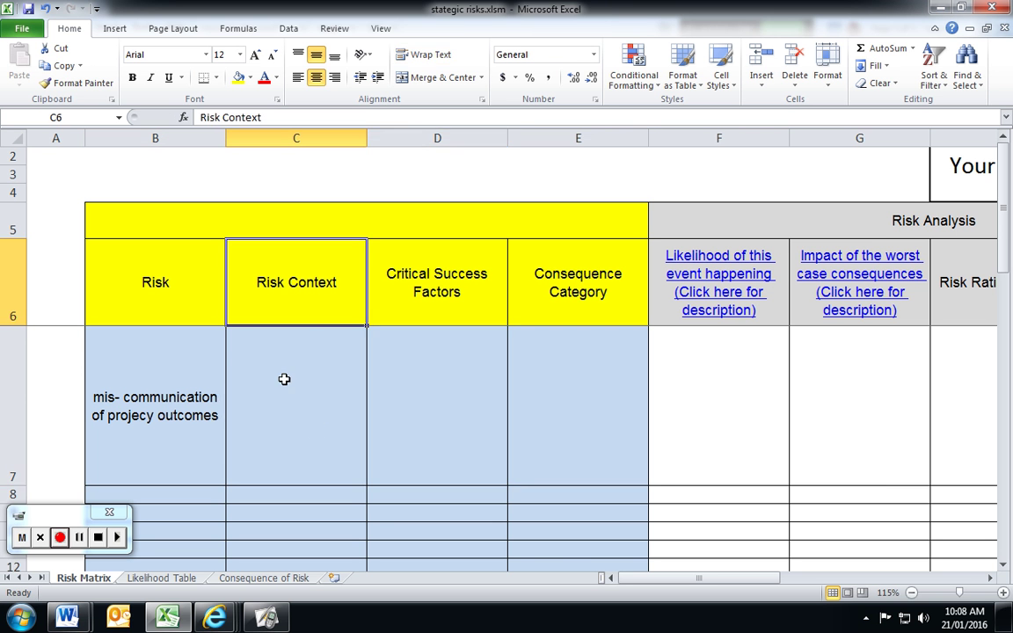
left_click(348, 473)
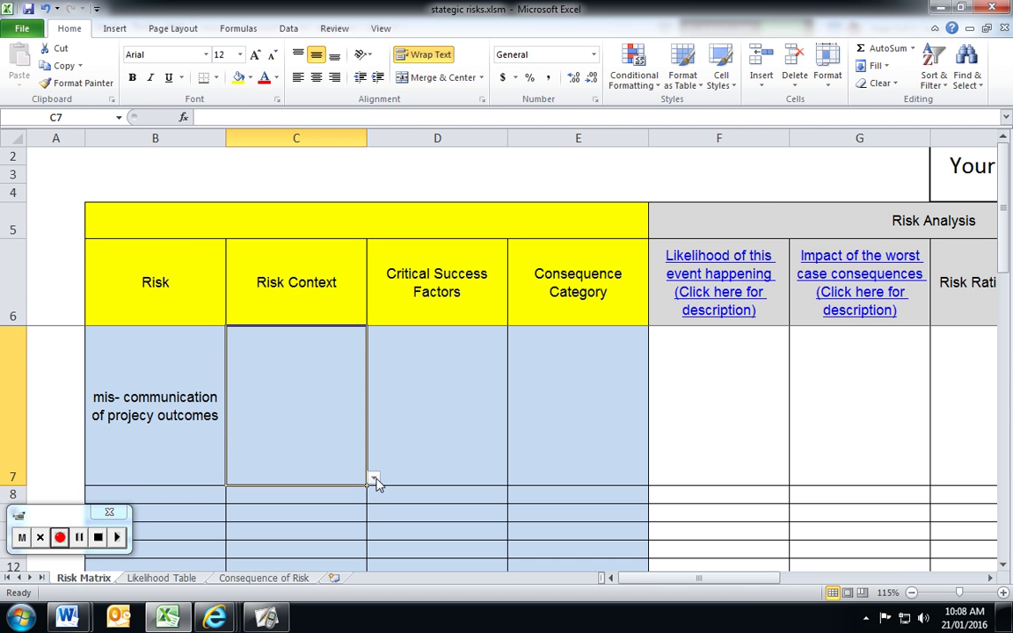
- Examine the choices Strategic, Operational and Project for the row 7 Risk Context cell
scroll(375, 475, "up", 2, "ctrl")
scroll(662, 484, "down", 2)
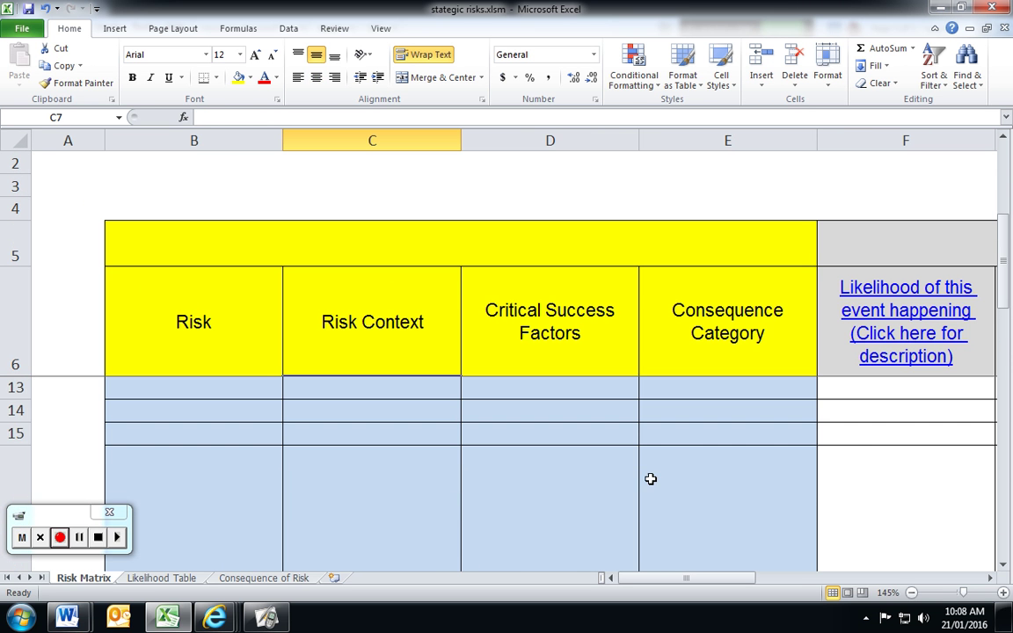
scroll(849, 446, "up", 2)
left_click_drag(1000, 210, 1001, 209)
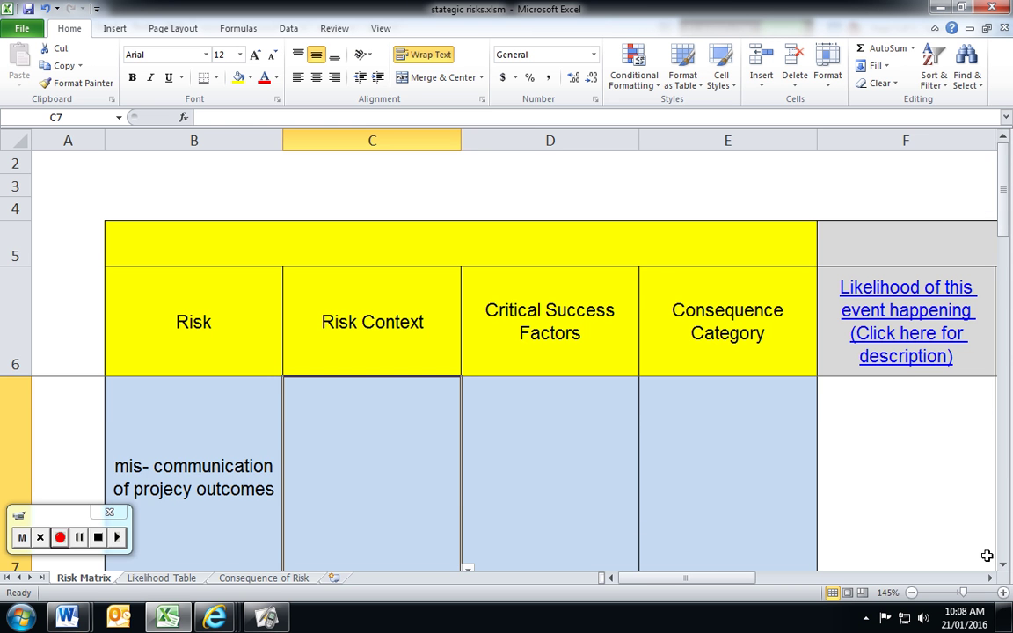
scroll(906, 510, "down", 1)
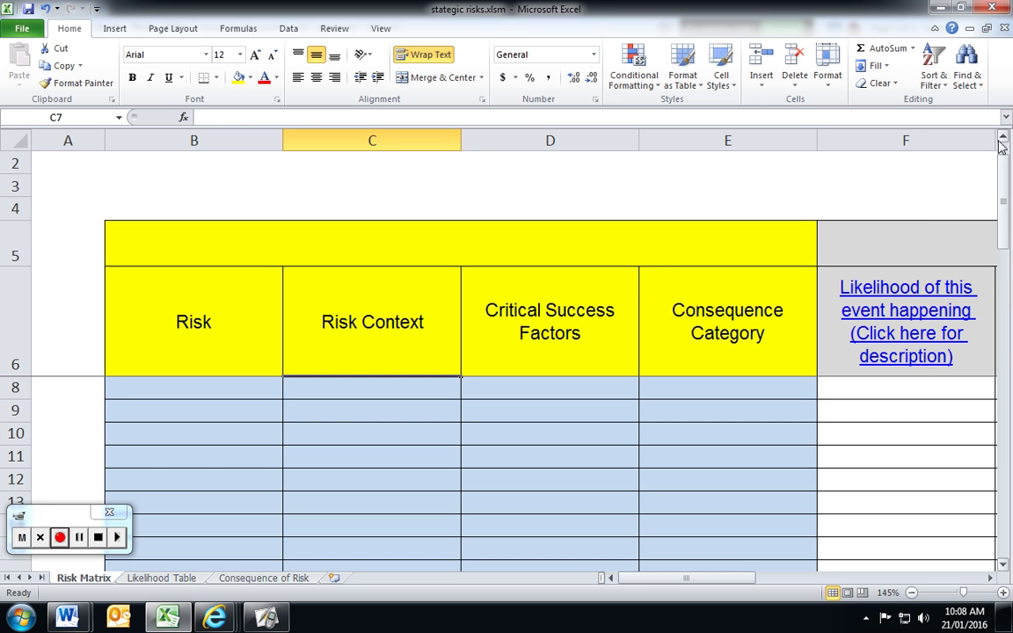
scroll(1002, 178, "up", 1)
scroll(604, 389, "down", 1, "ctrl")
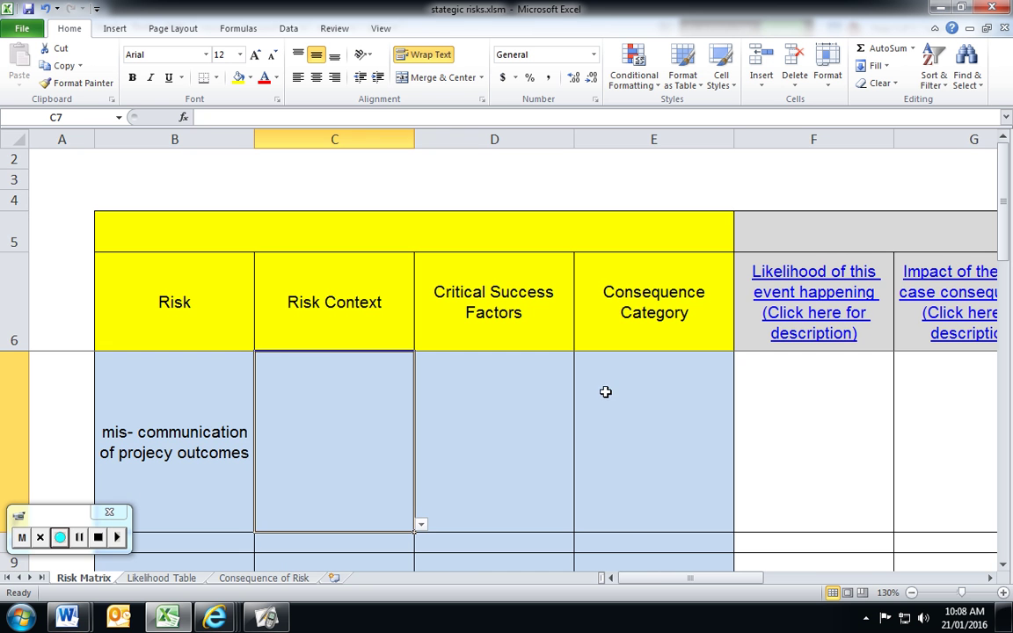
left_click(421, 527)
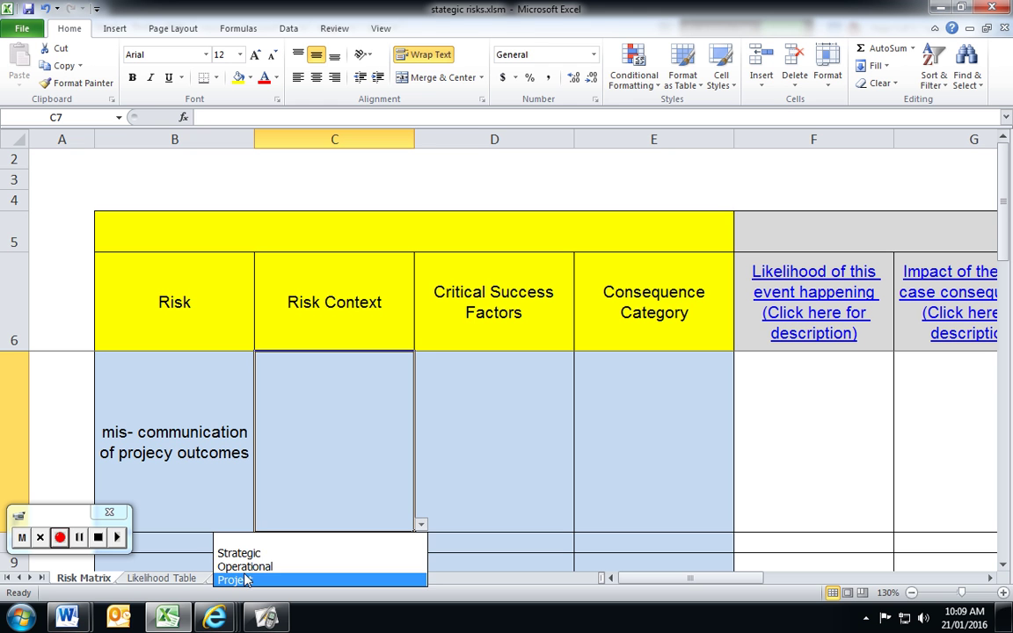
- Select the row 7 risk description cell B7
left_click(127, 449)
left_click(136, 450)
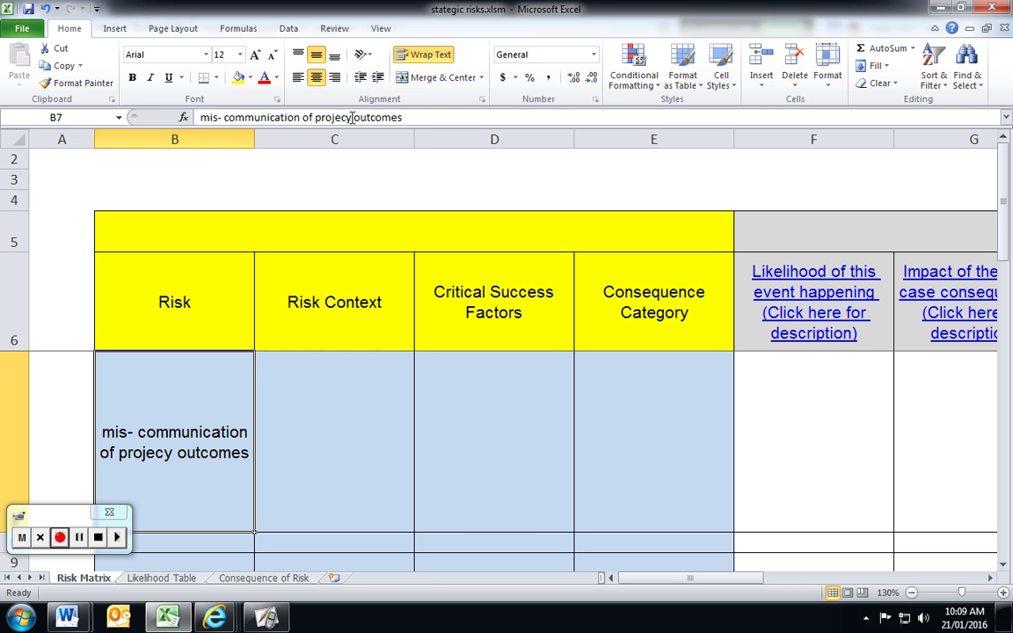
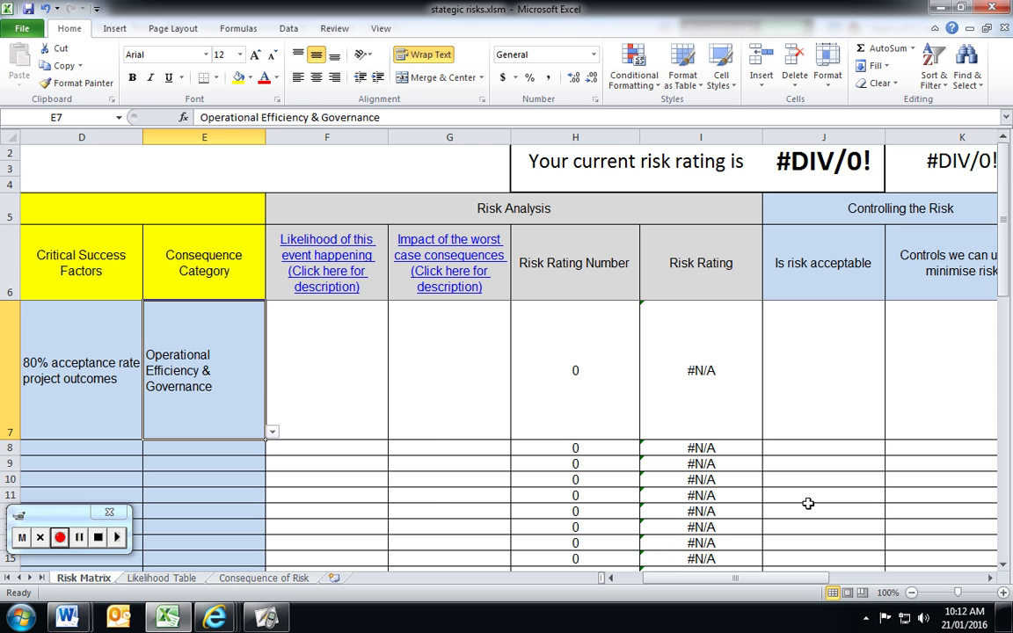
- Review the 80% acceptance rate success factor in row 7 and set the likelihood of the event happening to 5
left_click(343, 392)
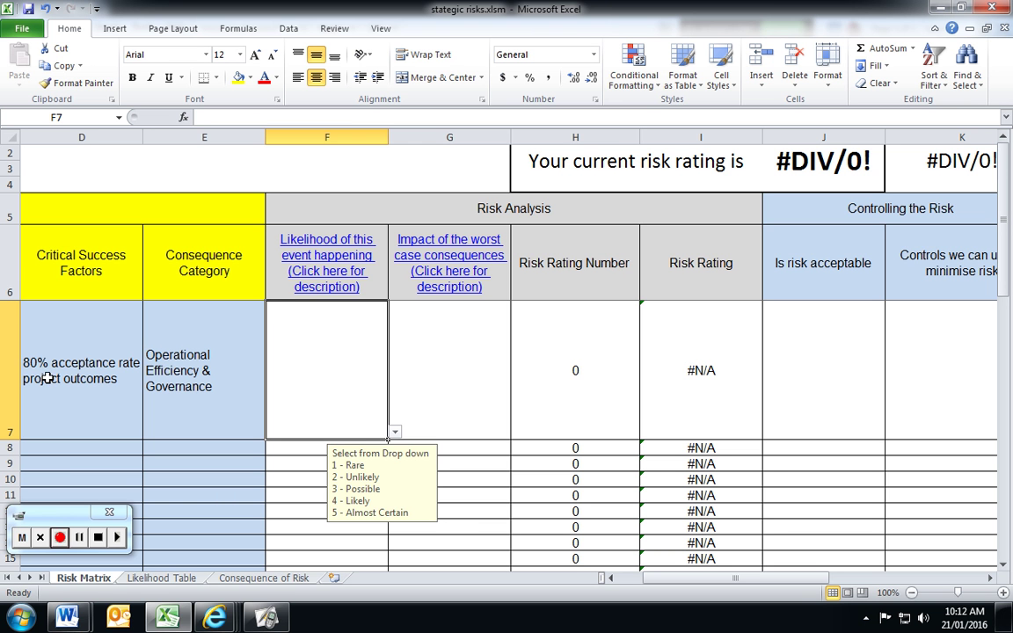
left_click(42, 343)
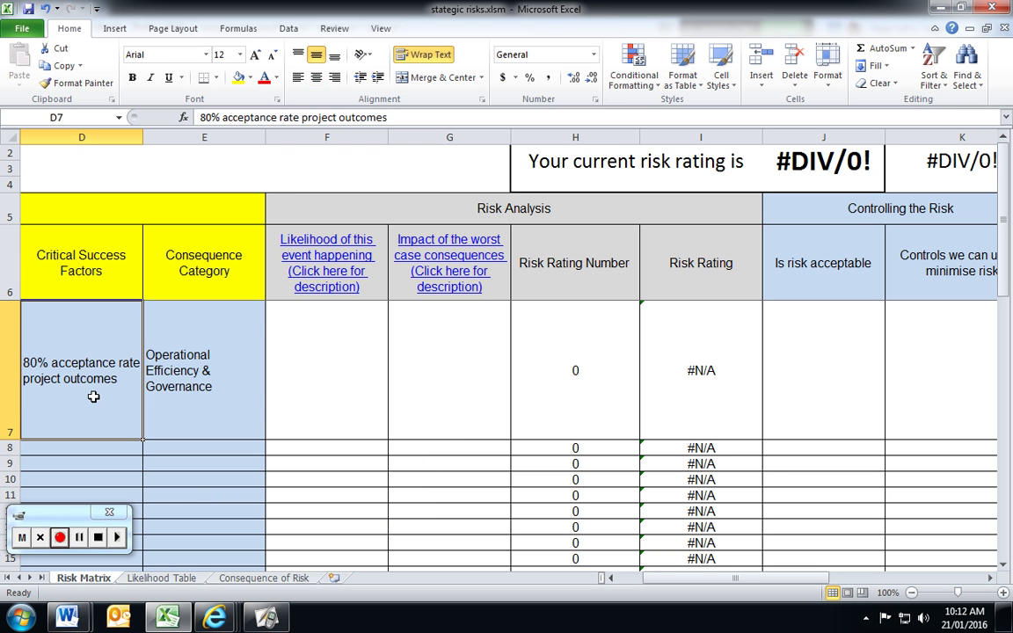
left_click(304, 375)
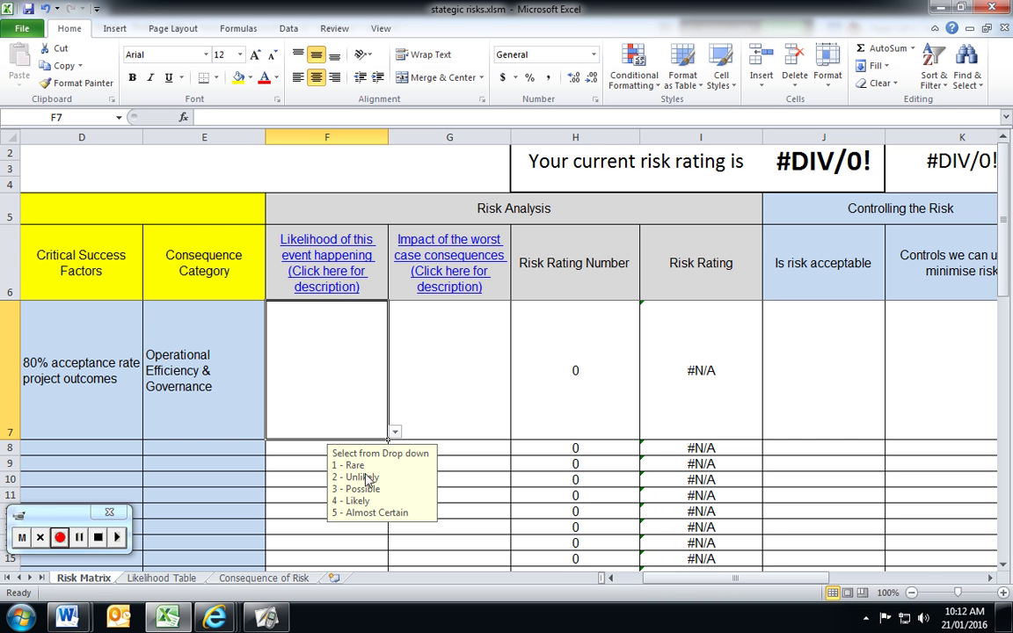
left_click(393, 435)
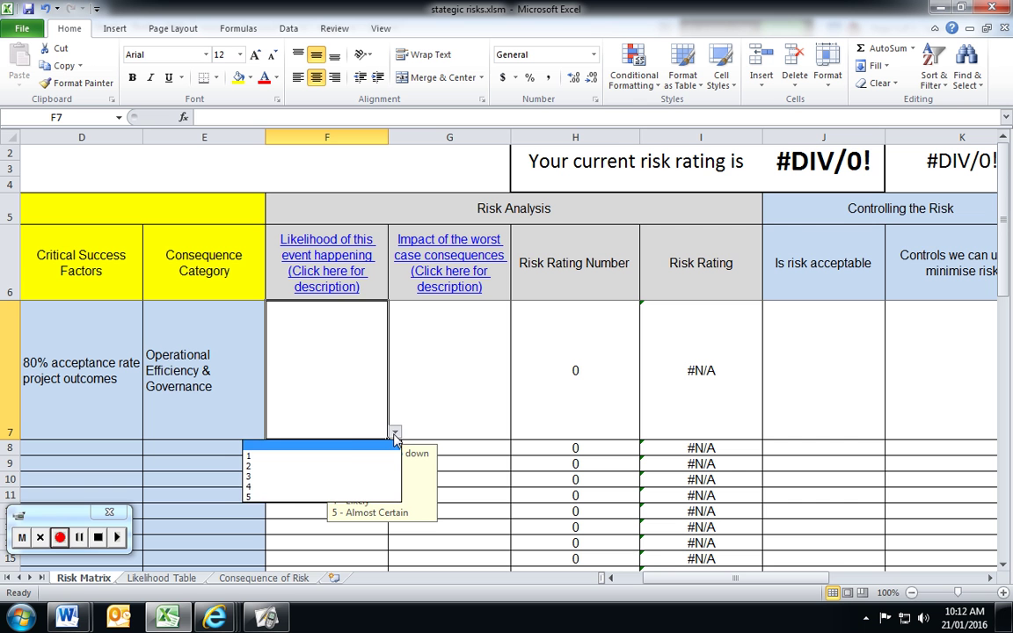
left_click(276, 498)
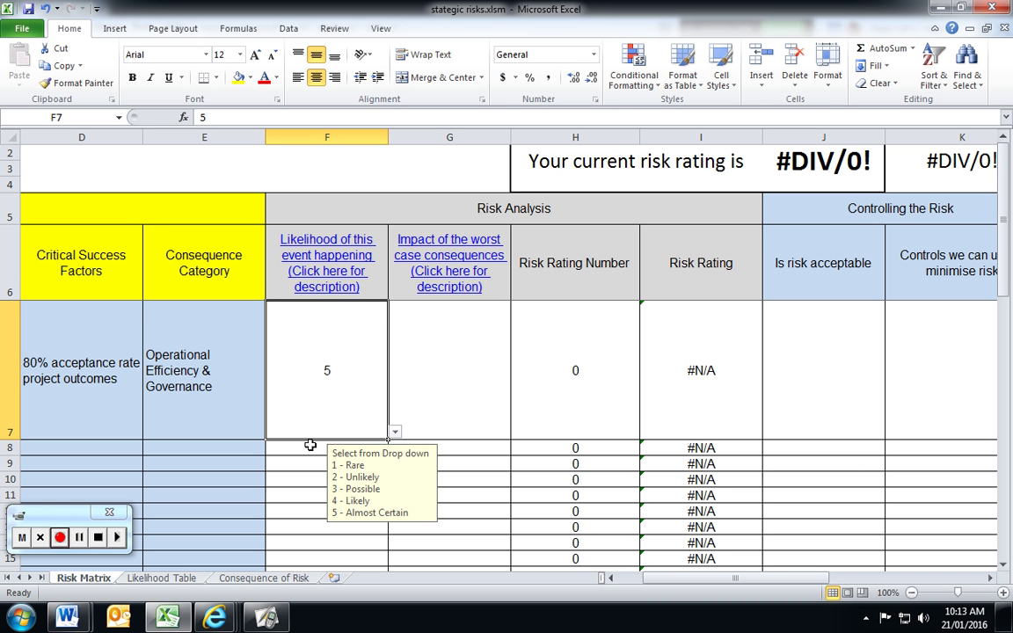
- Revisit the row 7 critical success factor and likelihood cells, and select the worst case consequences impact cell
left_click(74, 374)
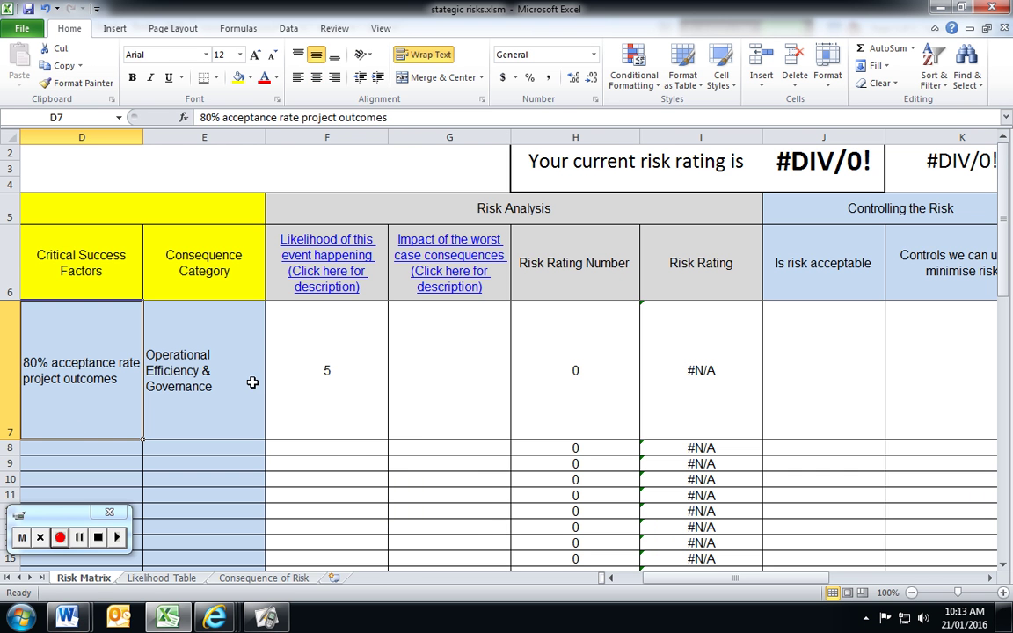
left_click(301, 359)
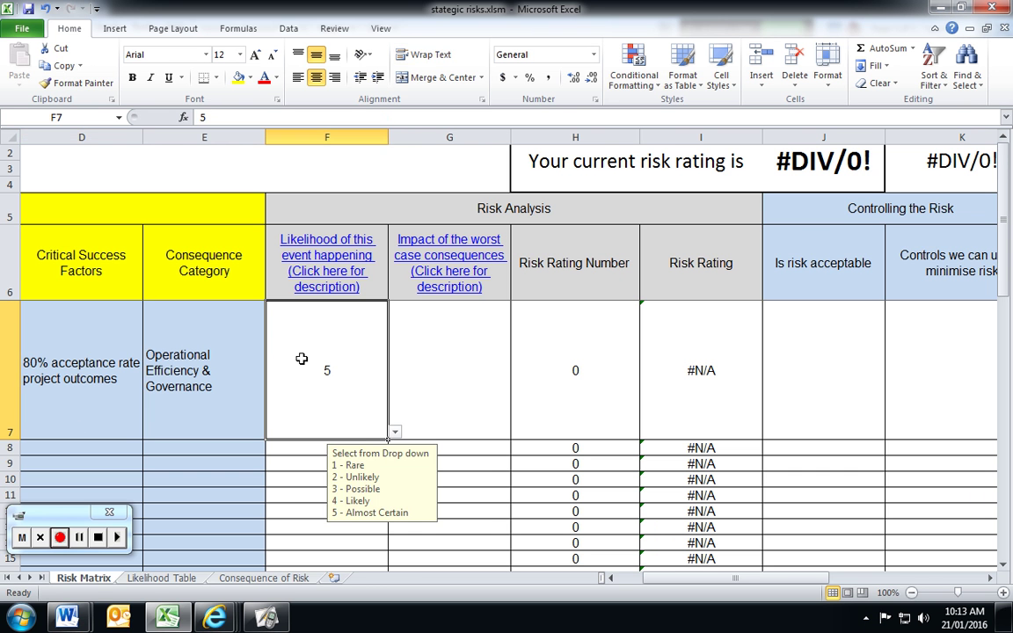
left_click(461, 396)
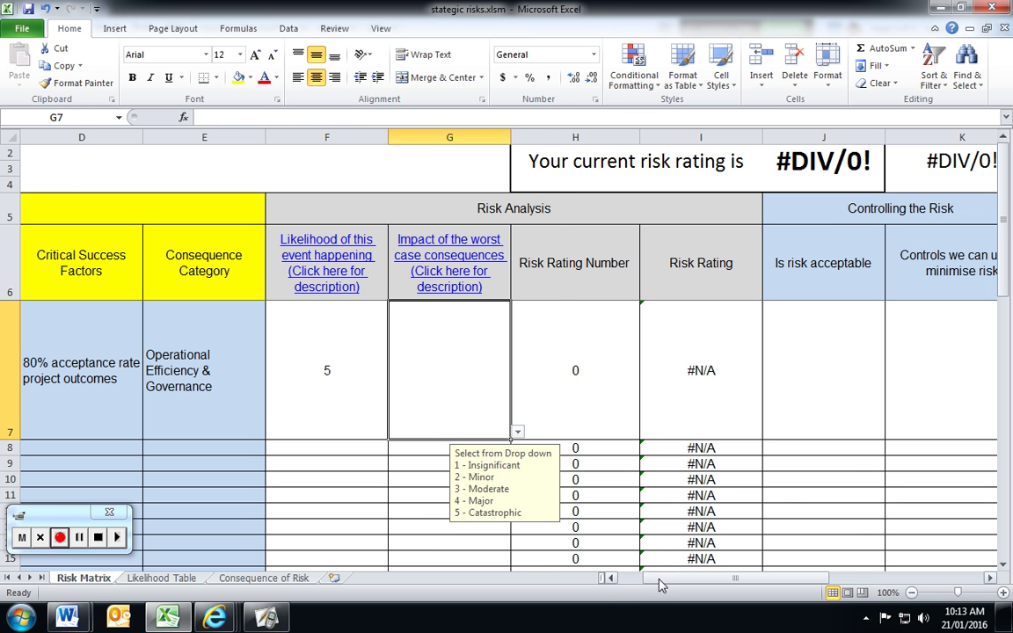
- Revisit the row 7 success factor and impact cells, and examine the operational efficiency and governance rankings on the Consequence of Risk sheet
left_click_drag(664, 577, 640, 591)
left_click(335, 359)
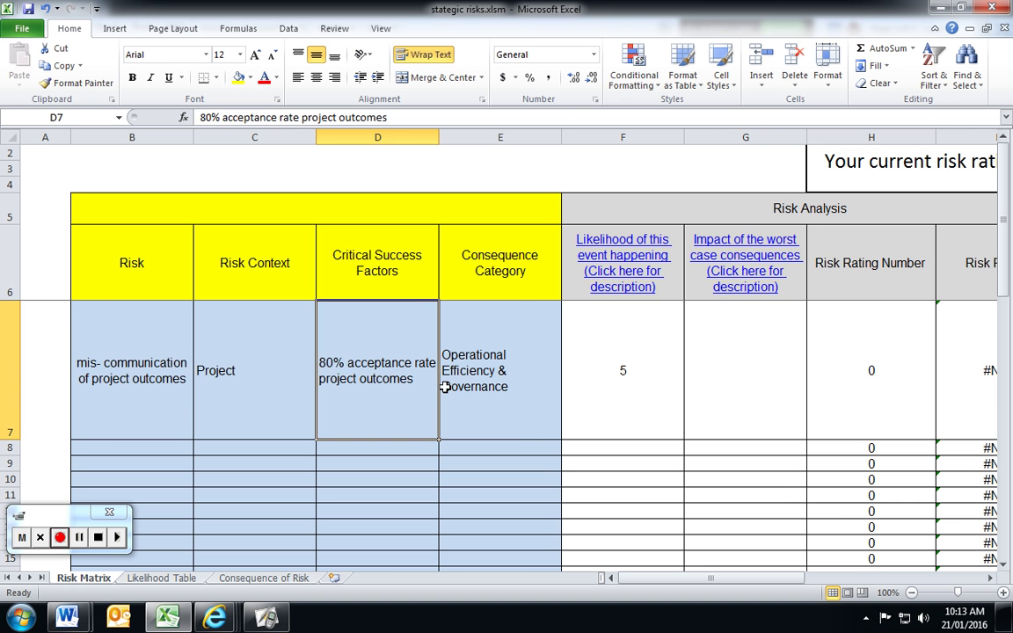
left_click(694, 385)
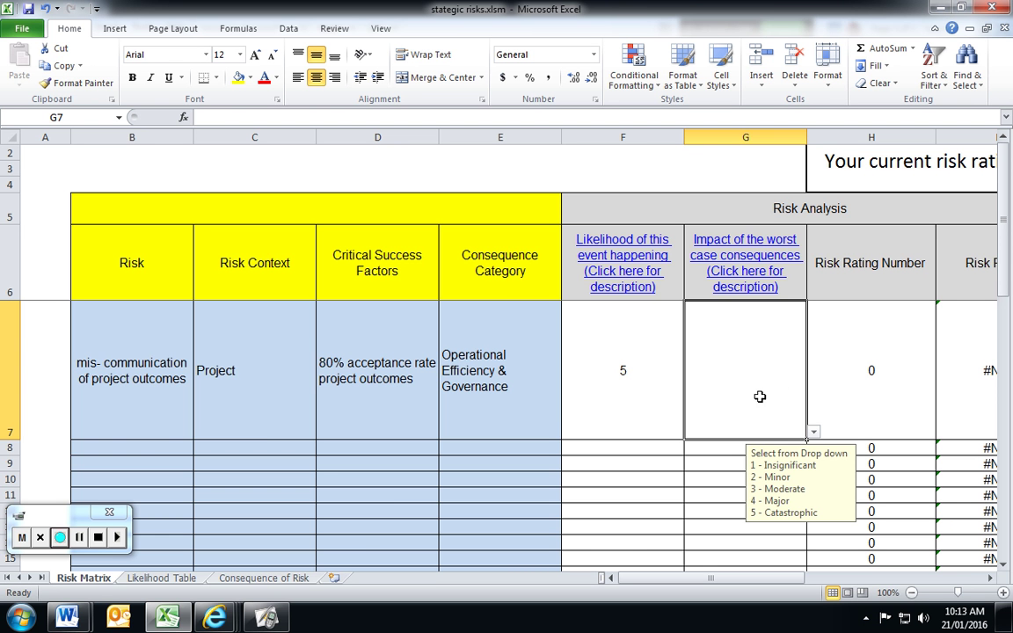
left_click(264, 578)
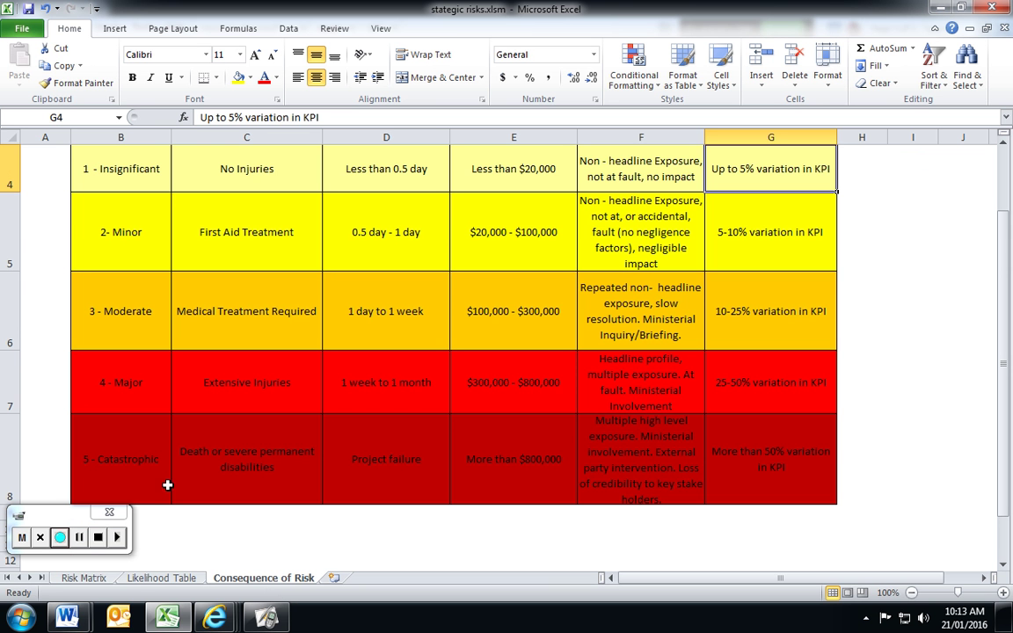
scroll(420, 472, "up", 1)
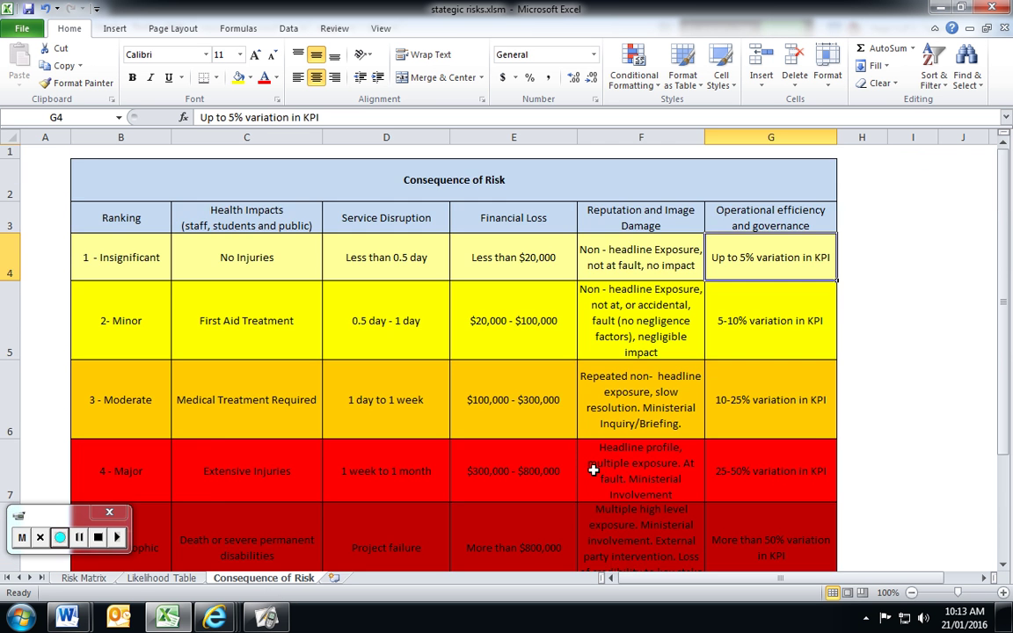
scroll(594, 469, "down", 1)
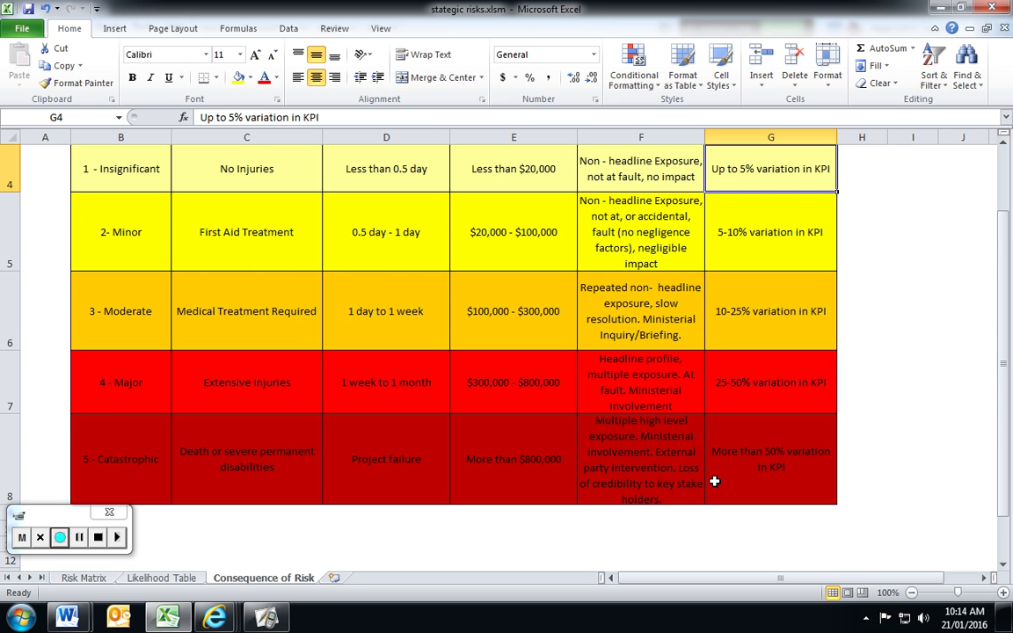
scroll(715, 482, "up", 1)
scroll(717, 482, "down", 1)
scroll(681, 436, "up", 1)
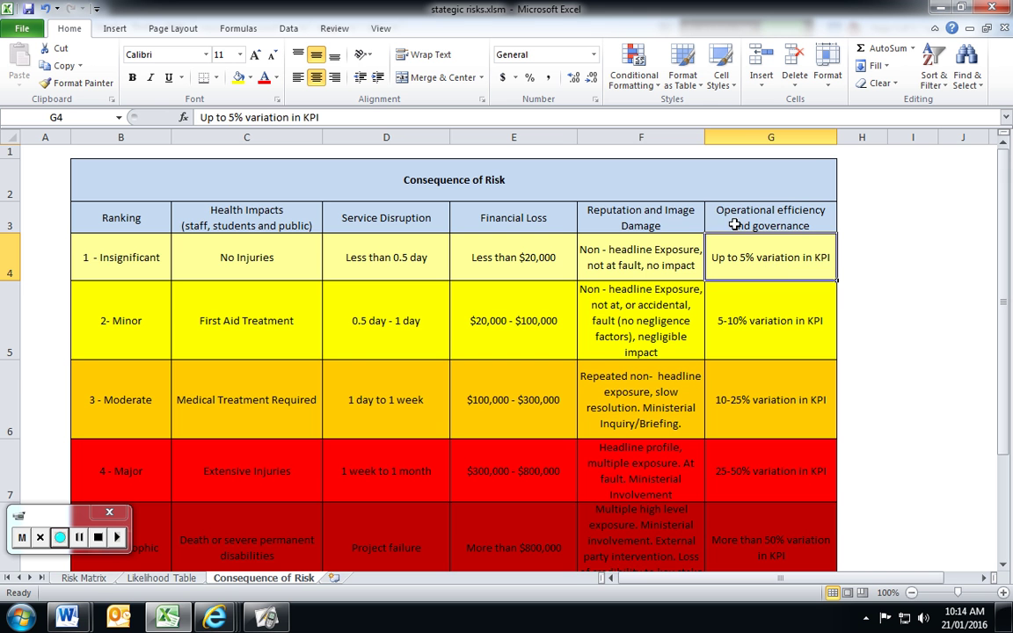
- Set the row 7 impact of the worst case consequences to 5 on the Risk Matrix sheet
left_click(100, 583)
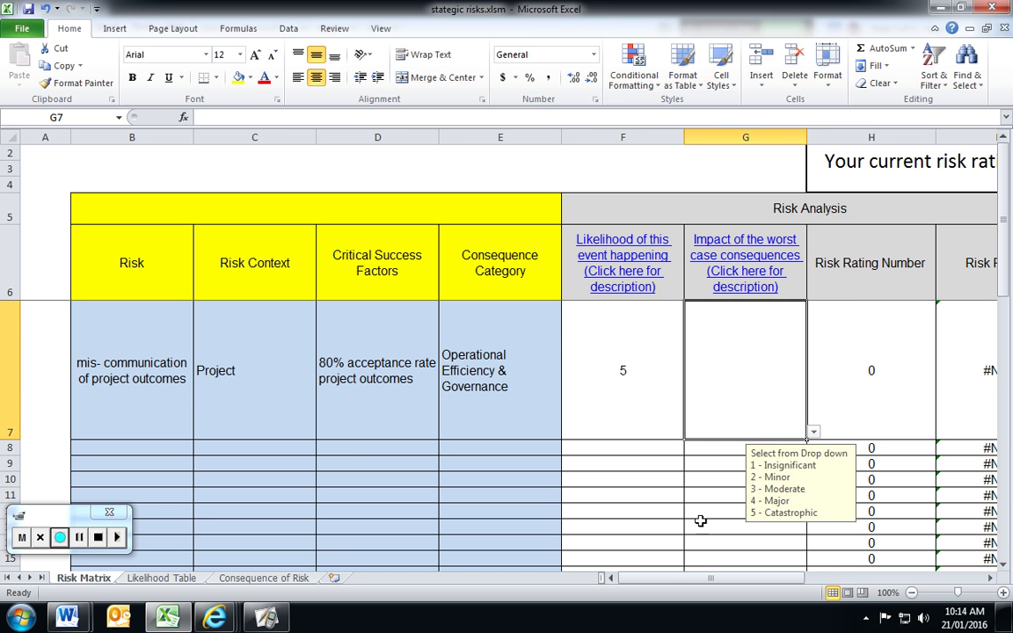
left_click(820, 448)
left_click(776, 412)
left_click(813, 432)
left_click(678, 499)
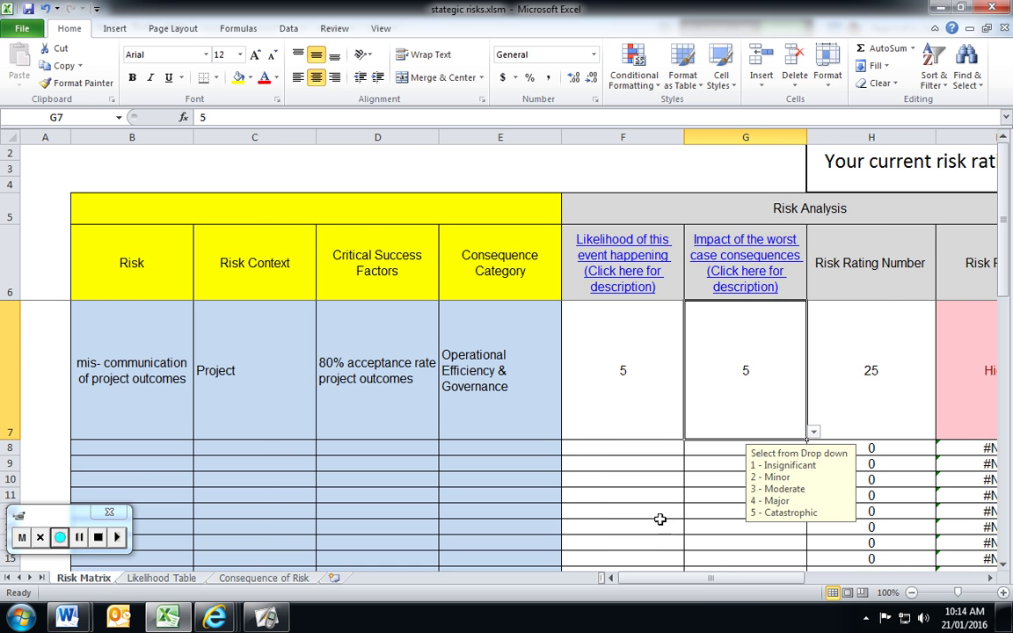
- Review the row 7 risk rating and set whether the risk is acceptable to No
left_click_drag(710, 579, 737, 586)
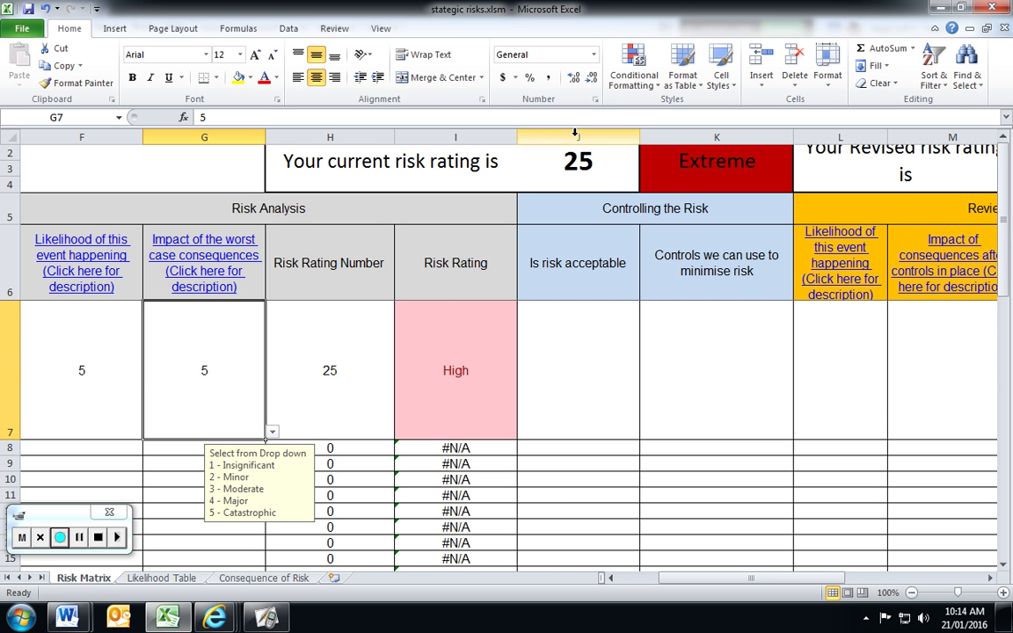
left_click_drag(697, 578, 715, 593)
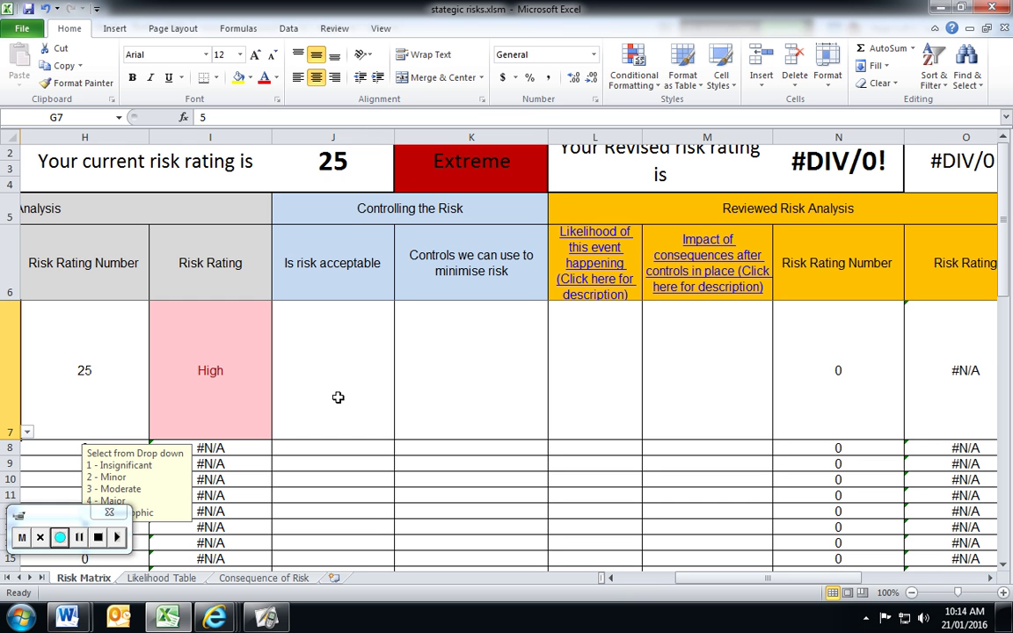
left_click(291, 383)
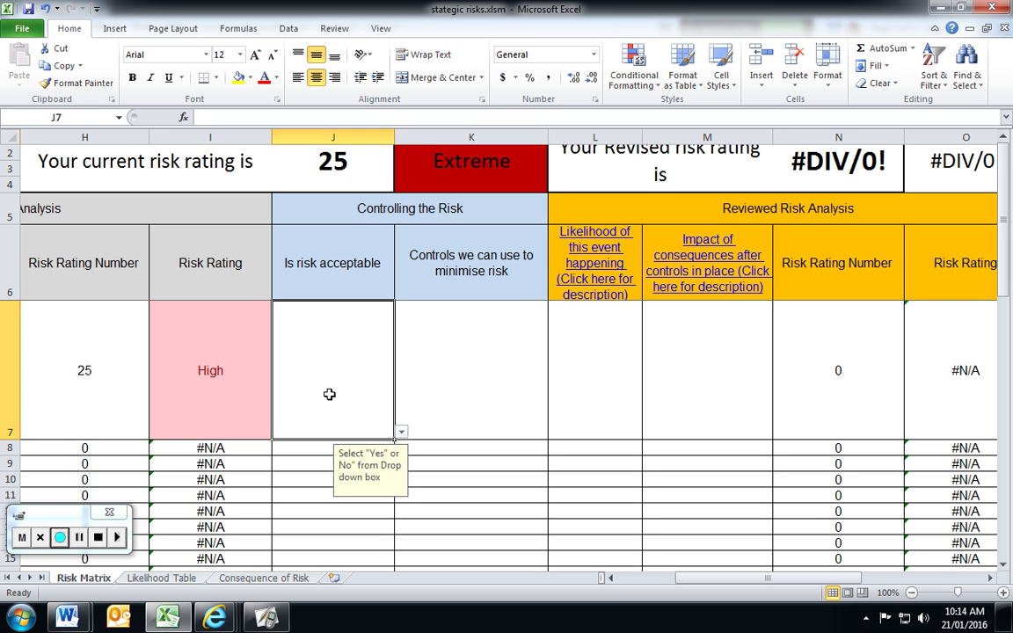
left_click(401, 434)
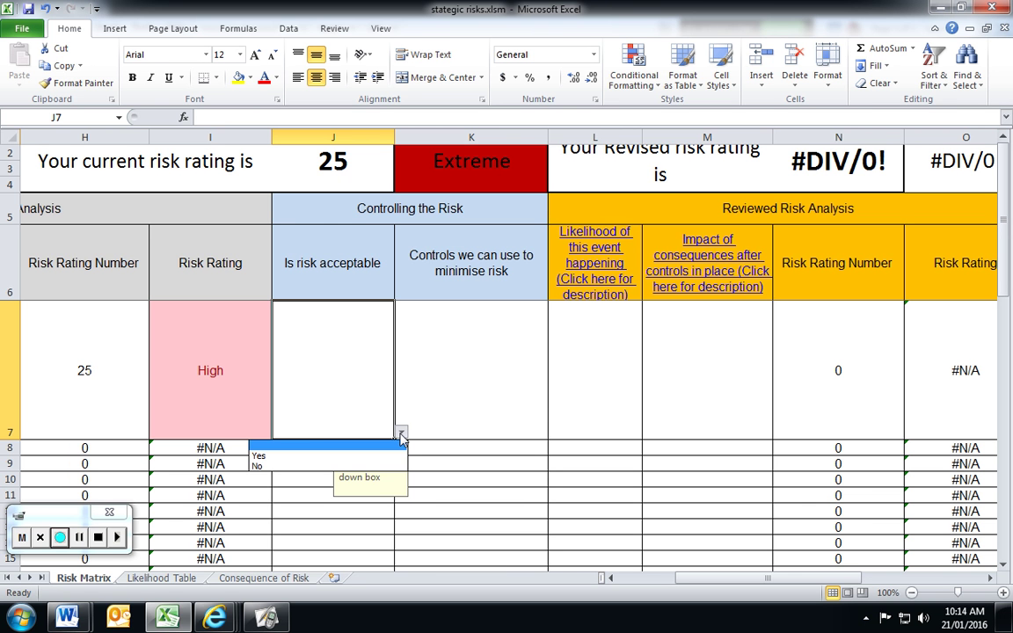
left_click(279, 467)
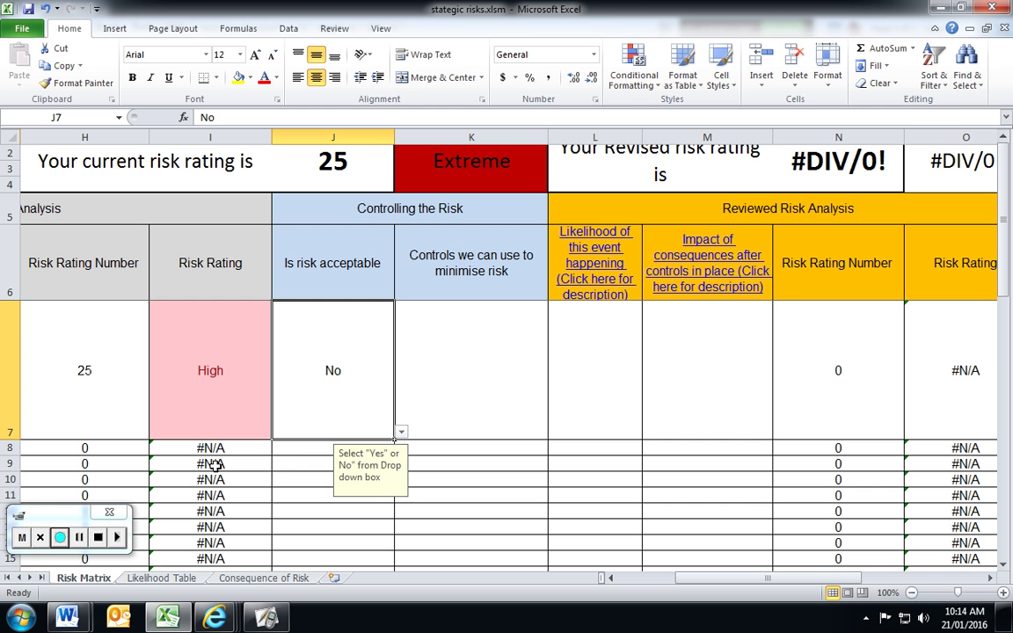
- Enter "Ipad integration" in row 7 as the control used to minimise the risk
left_click(451, 402)
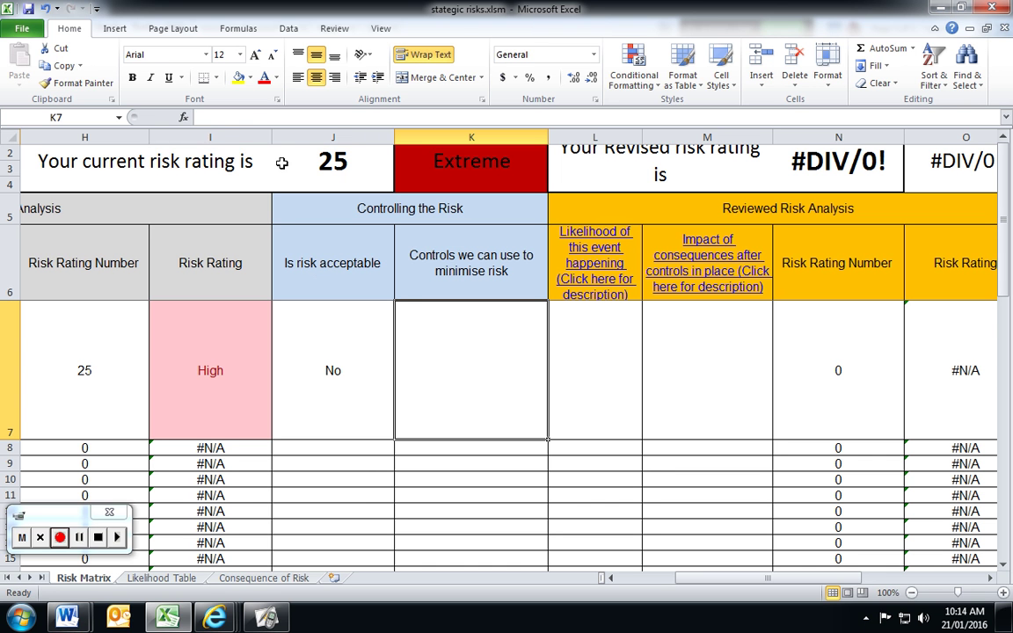
left_click(261, 117)
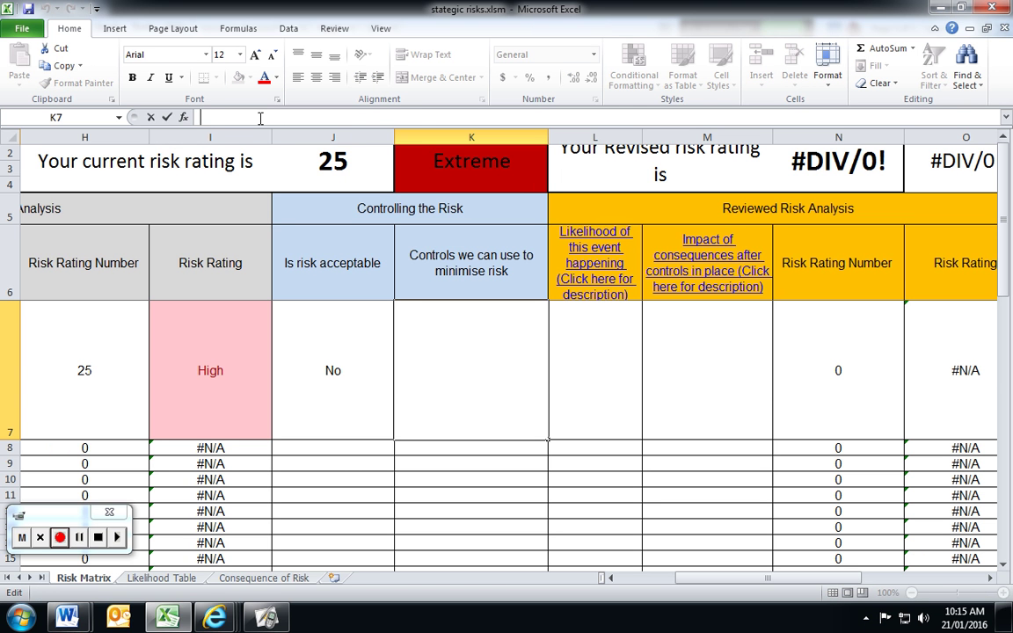
type("IPa")
key("BackSpace")
key("BackSpace")
type("pad")
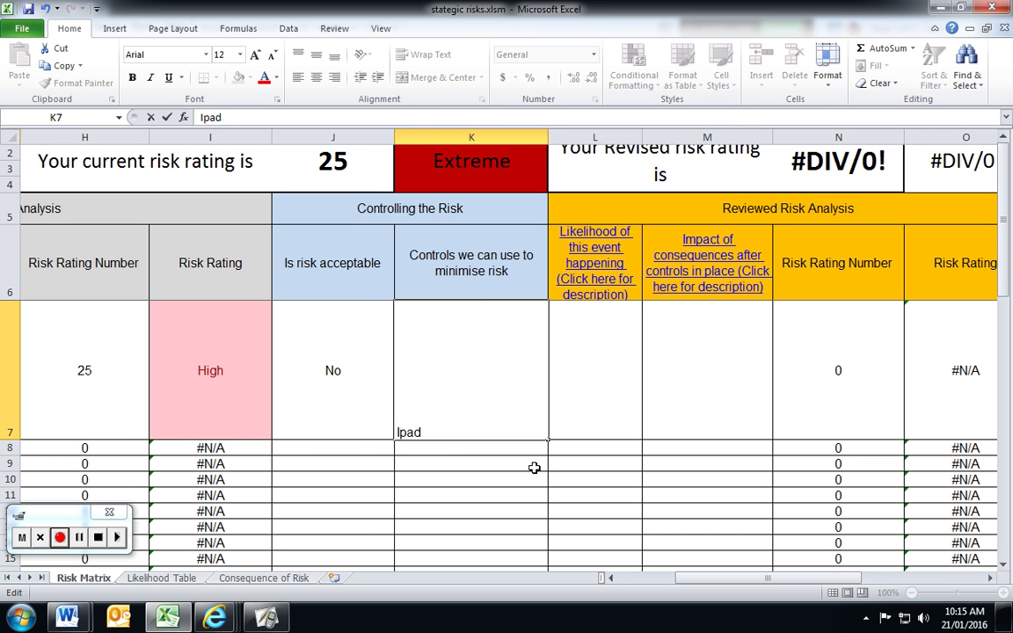
type(" interf")
key("BackSpace")
key("BackSpace")
type("f")
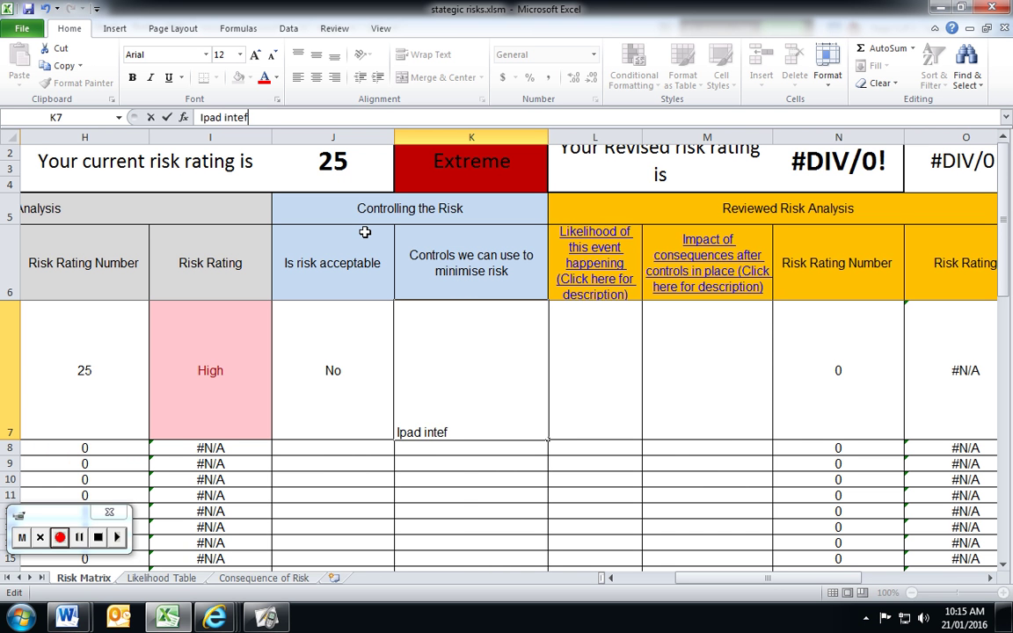
key("BackSpace")
type("gration")
- In the row 7 Reviewed Risk Analysis, set the likelihood to 4 and the impact of consequences after controls to 5
left_click(583, 375)
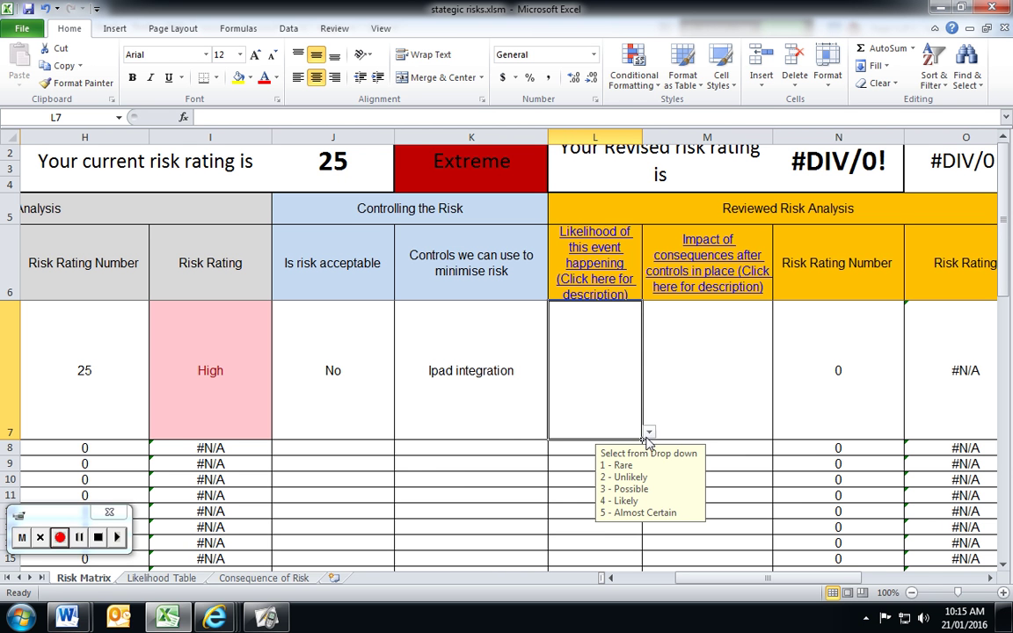
left_click(649, 434)
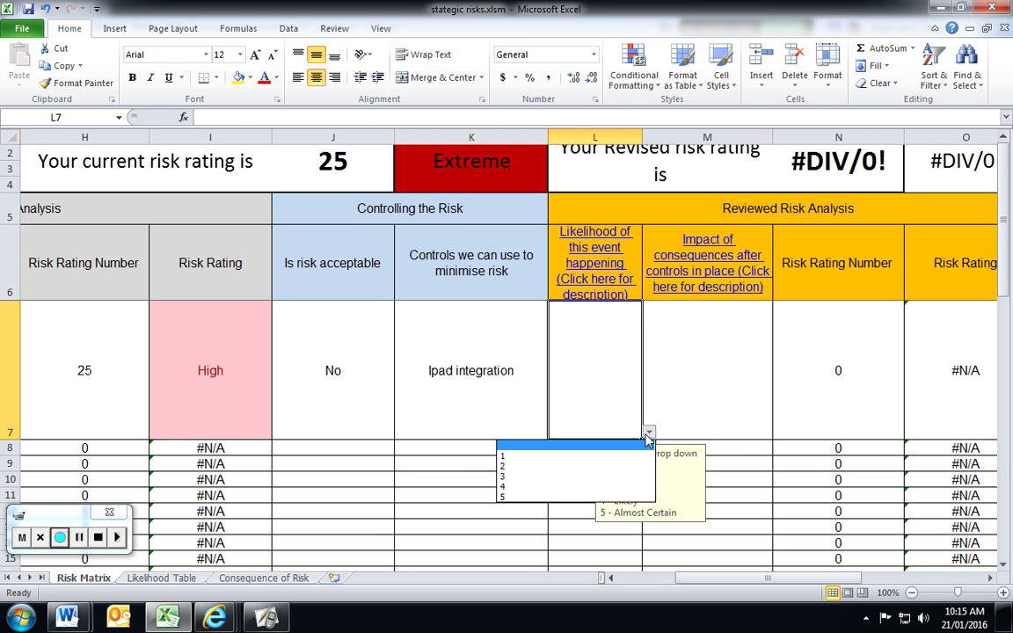
left_click(580, 488)
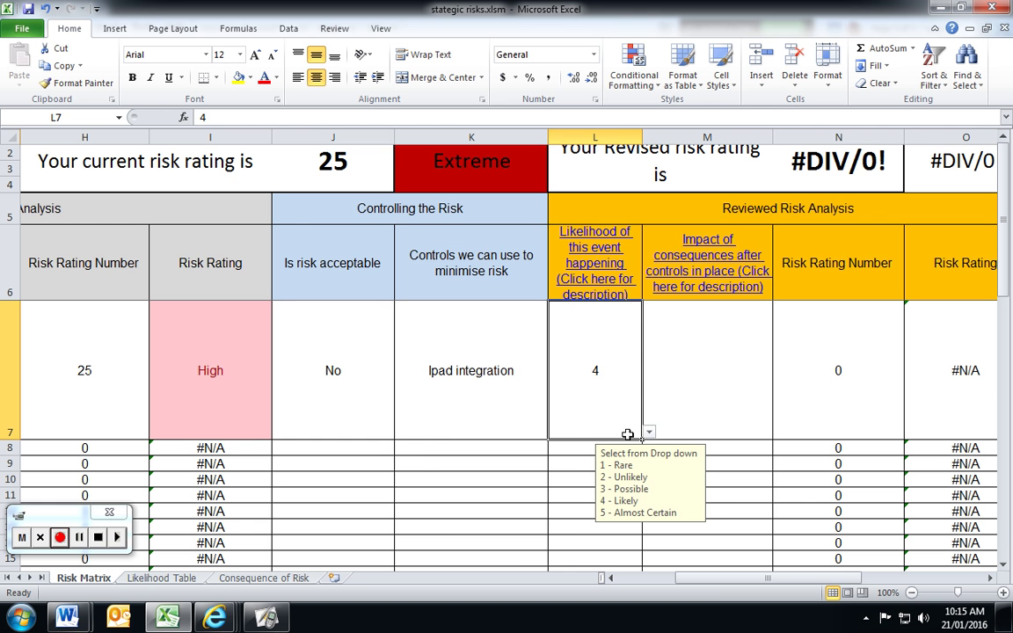
left_click_drag(704, 579, 724, 581)
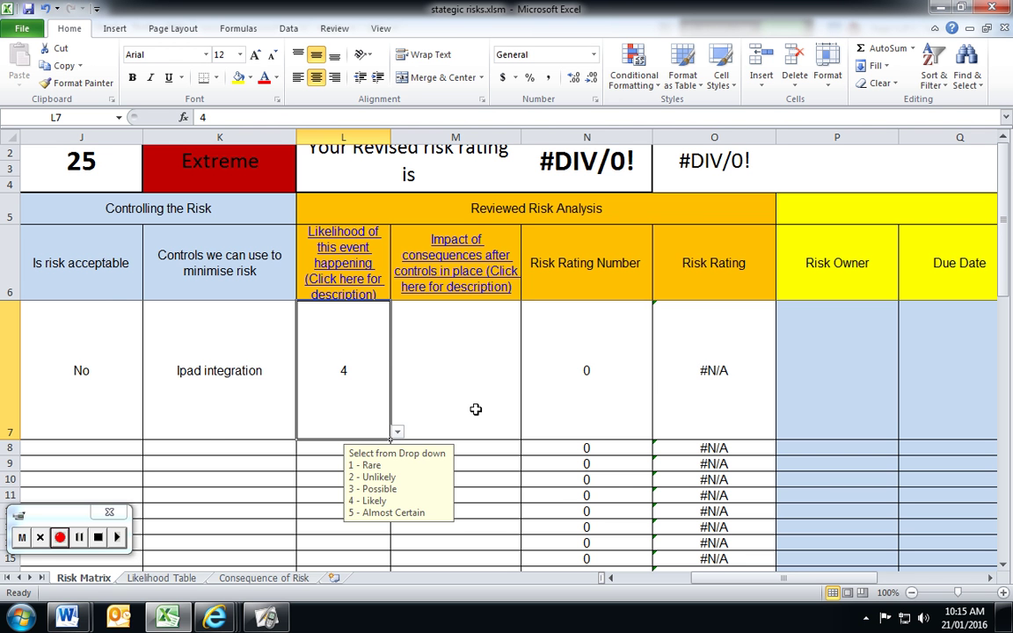
left_click(447, 394)
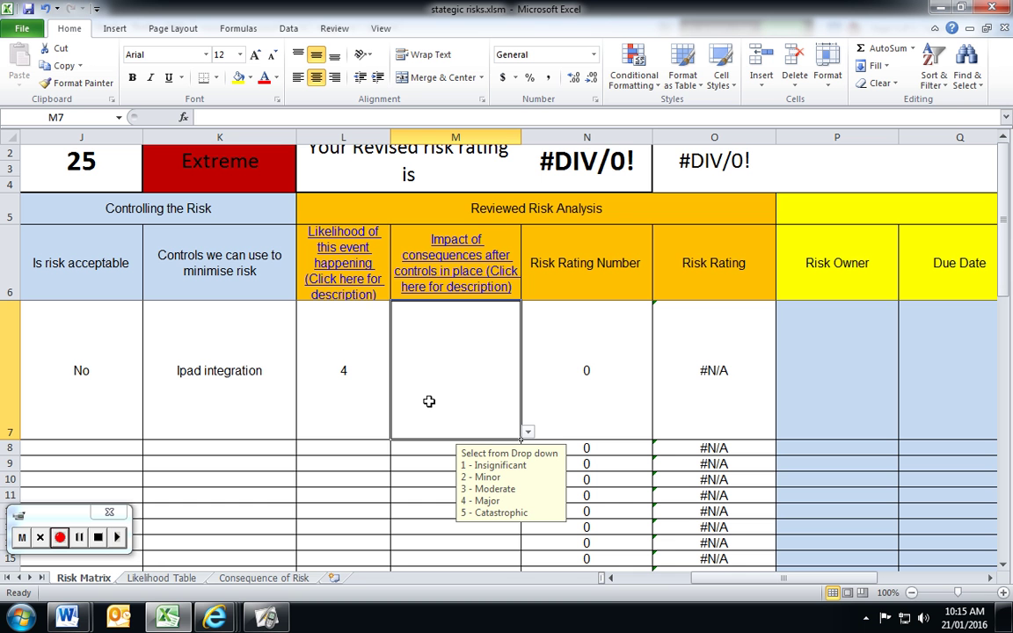
left_click(526, 432)
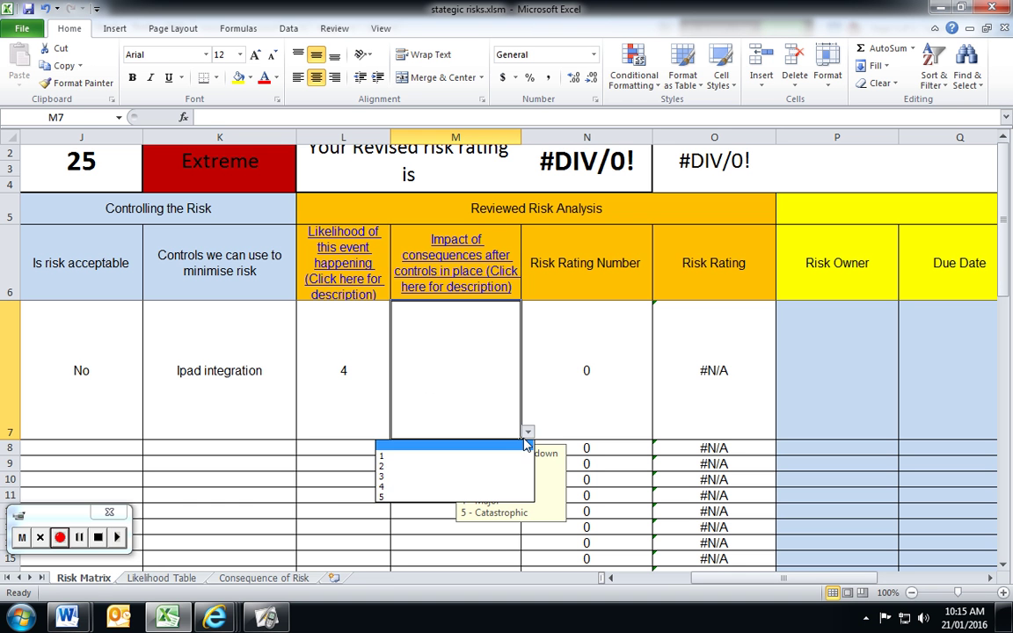
left_click(430, 496)
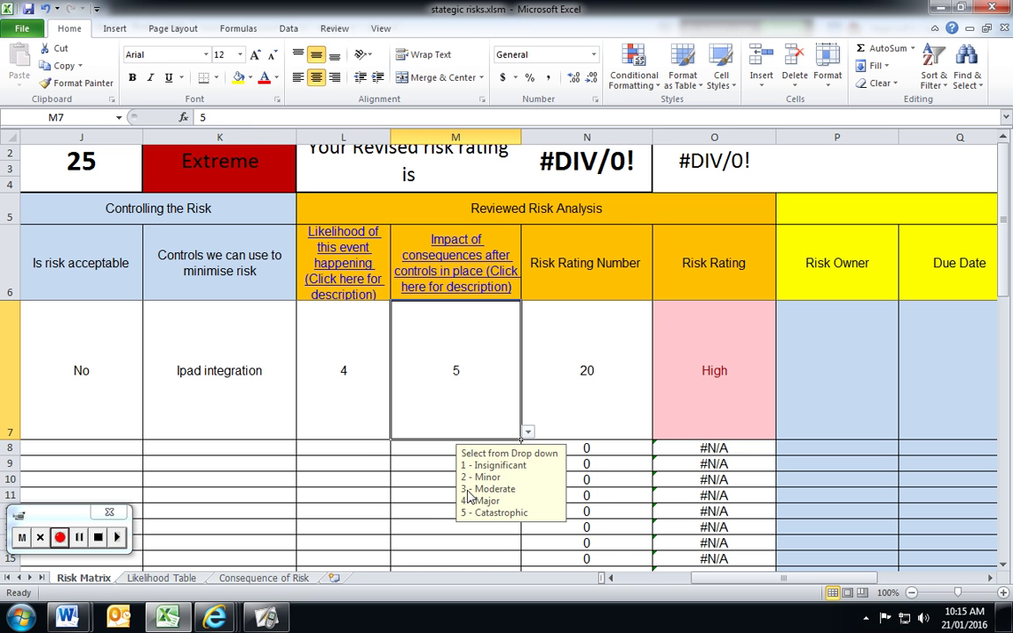
- Look back over the completed row 7 entries and enter "IT department" as the risk owner
left_click_drag(737, 584, 771, 579)
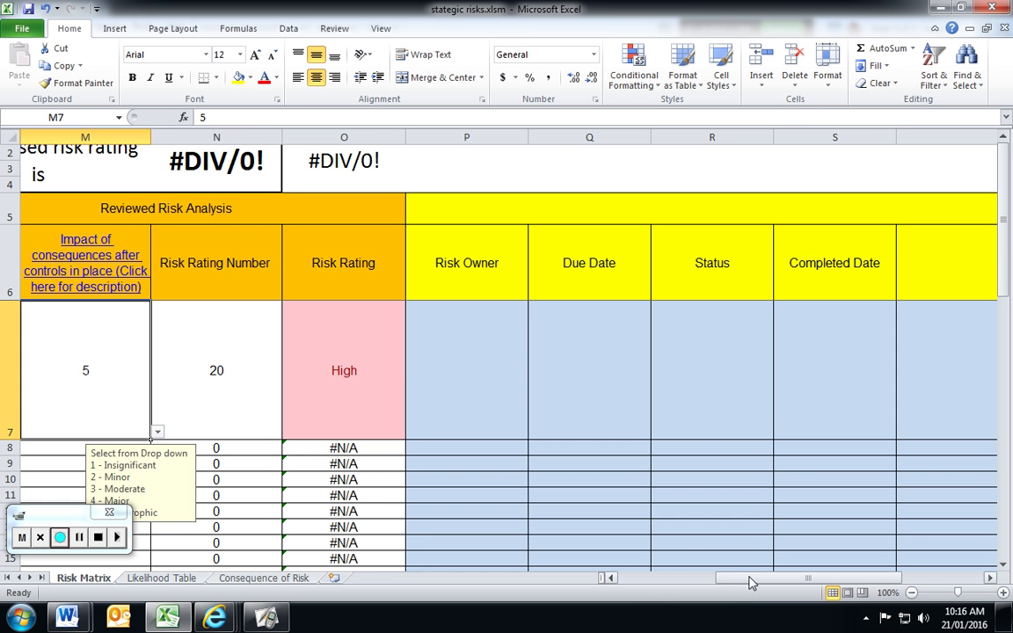
left_click_drag(774, 578, 673, 580)
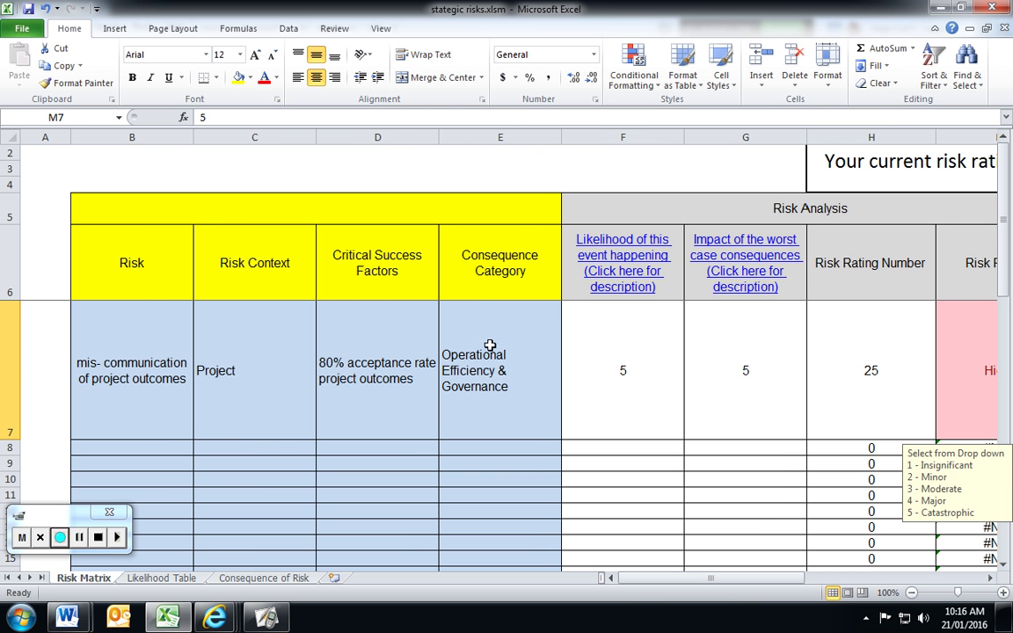
left_click(465, 334)
left_click_drag(638, 584, 760, 582)
left_click(194, 353)
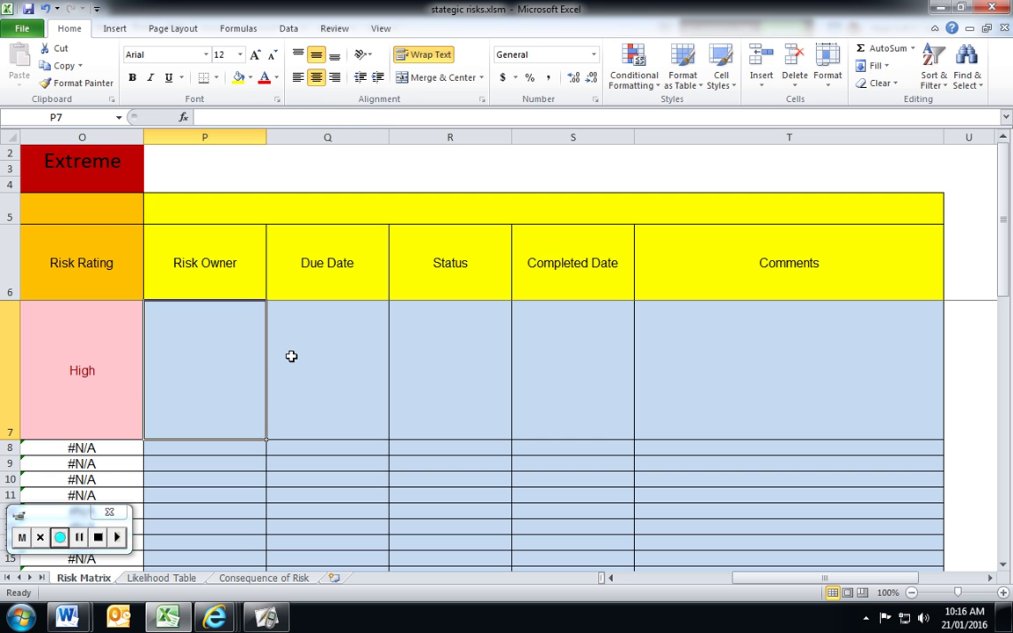
type("IT departmenty")
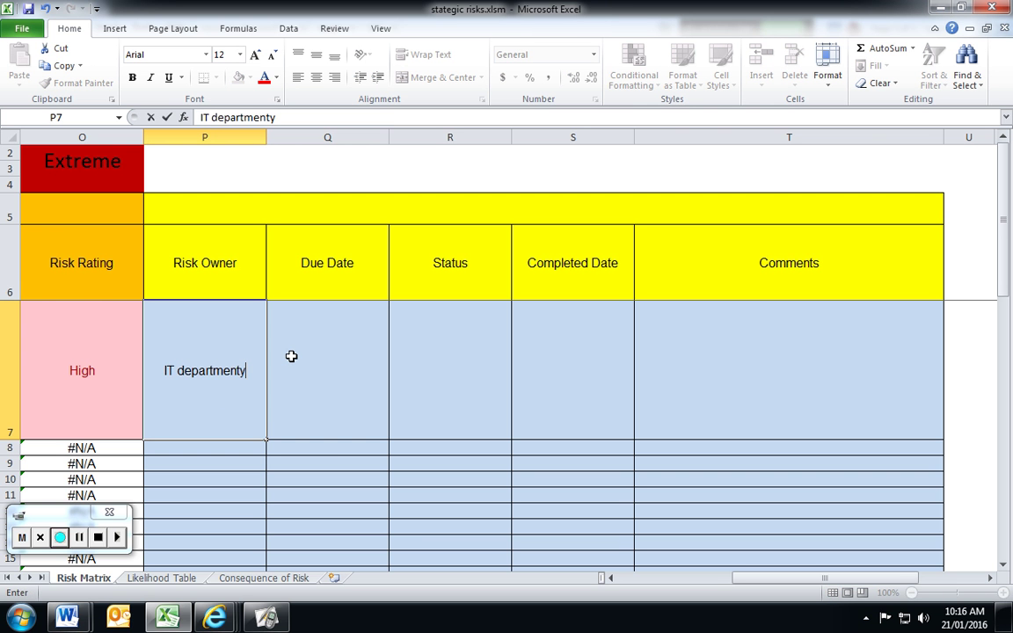
key("BackSpace")
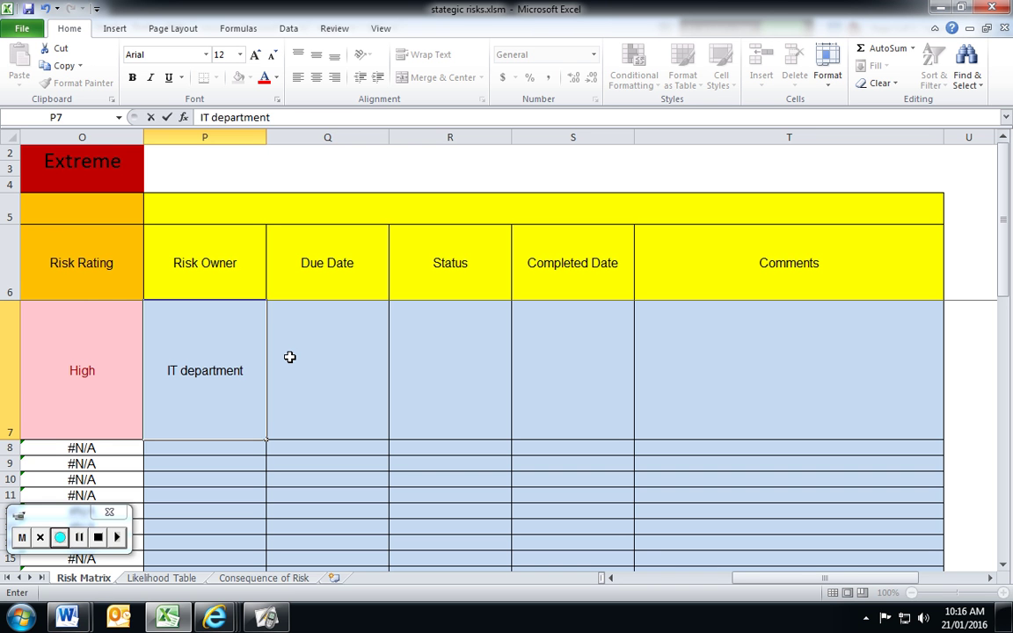
- Enter "6 months" as the row 7 due date
left_click(289, 356)
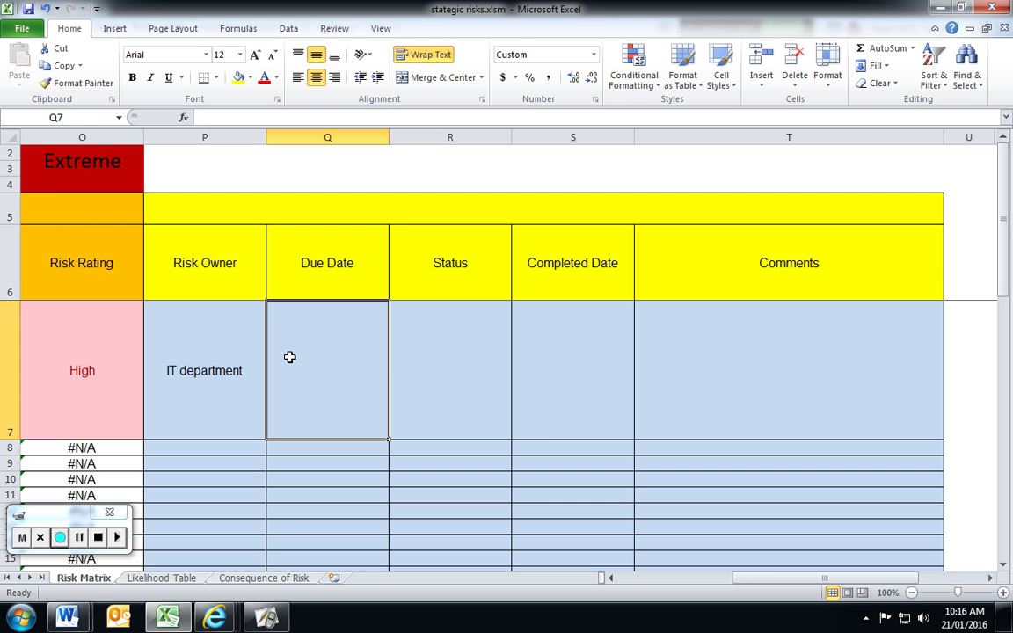
type("6 ")
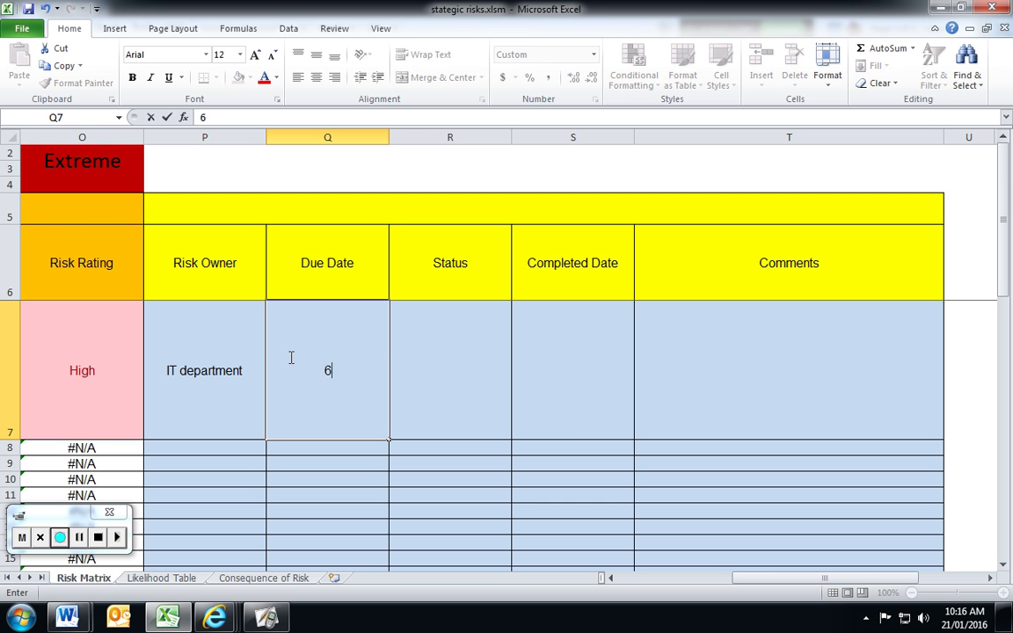
type("m")
key("BackSpace")
type("months")
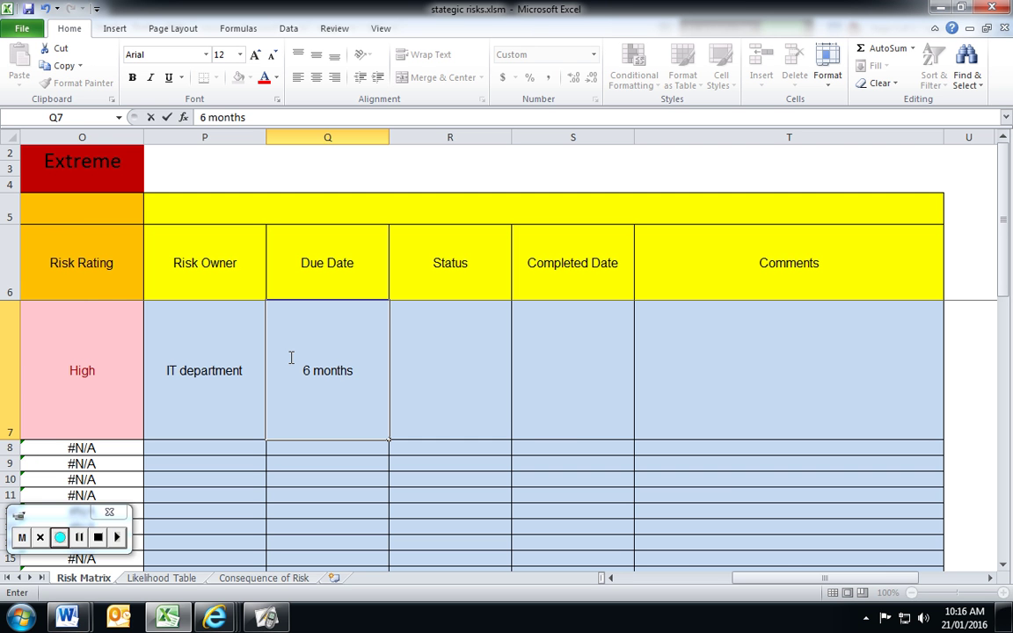
key("Tab")
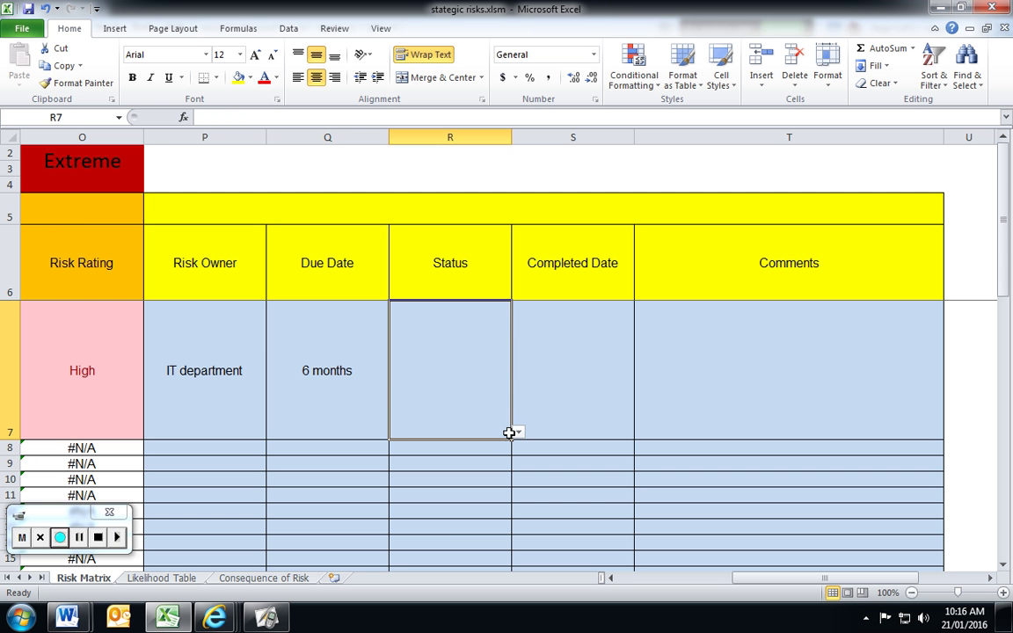
- Set the row 7 status to WIP and leave the completed date blank
left_click(518, 432)
left_click(421, 467)
left_click(598, 373)
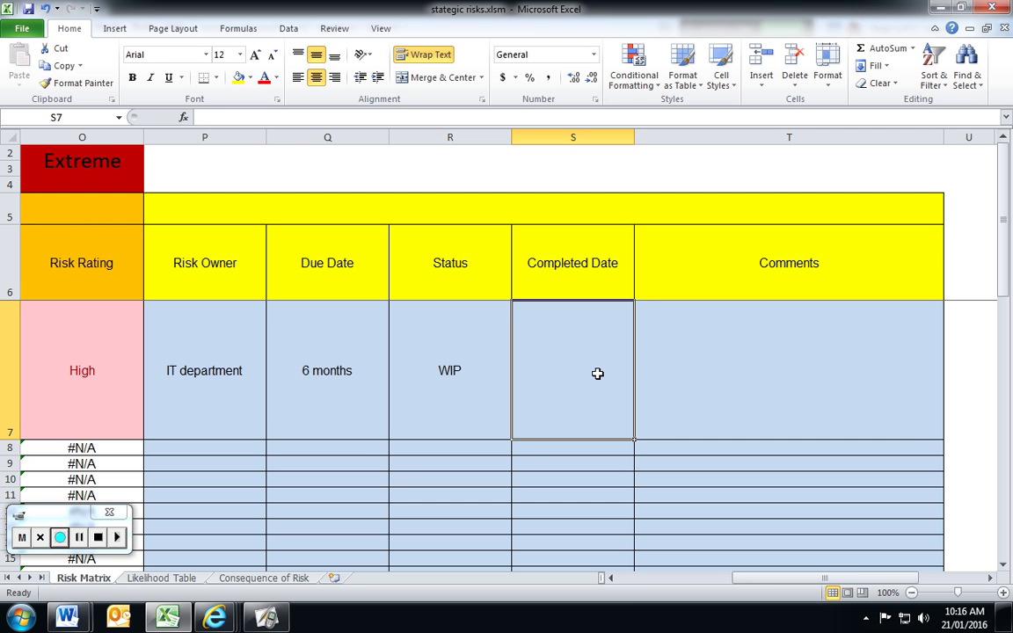
- Enter "Develop IPAD application for communication of fisheries regulations." as the row 7 comment
left_click(676, 387)
type("DEvelo")
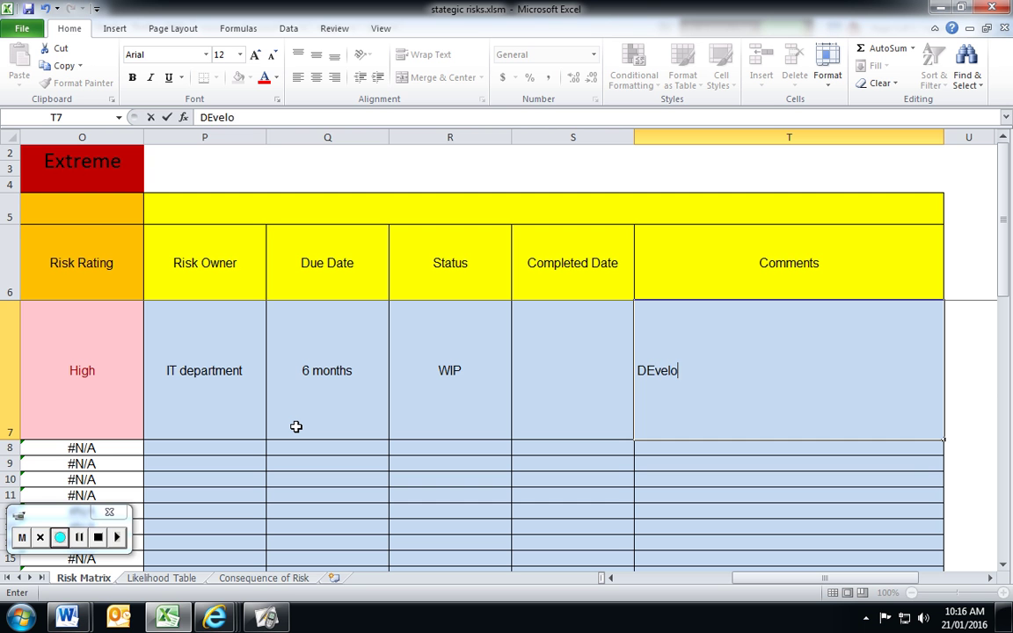
type("p")
key("BackSpace")
key("BackSpace")
key("BackSpace")
key("BackSpace")
key("BackSpace")
type("velop Ipa")
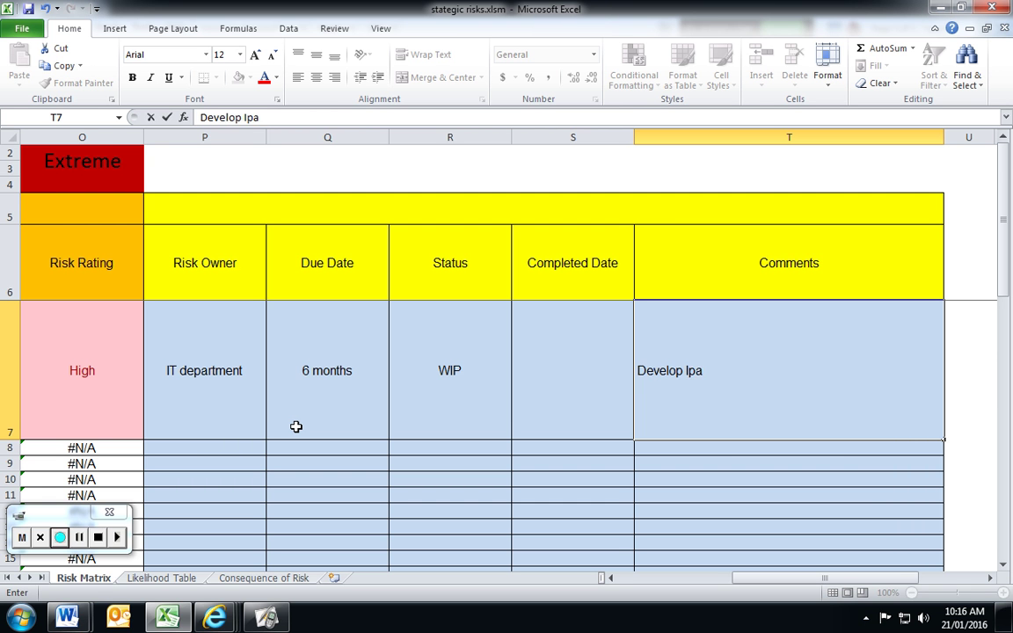
key("BackSpace")
key("BackSpace")
type("PAD appl")
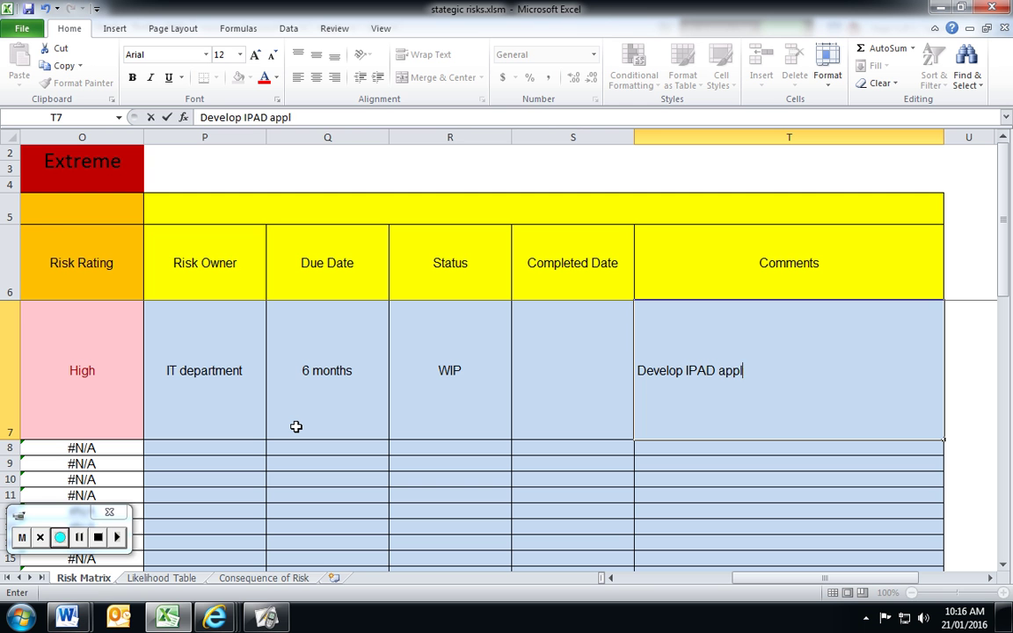
type("ication for")
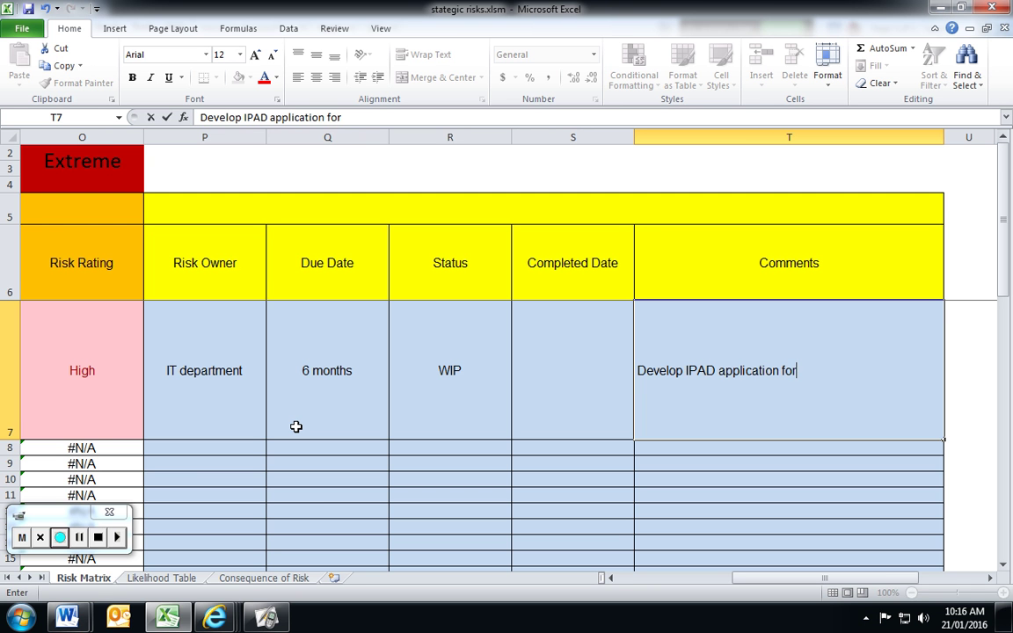
type(" communication")
key("BackSpace")
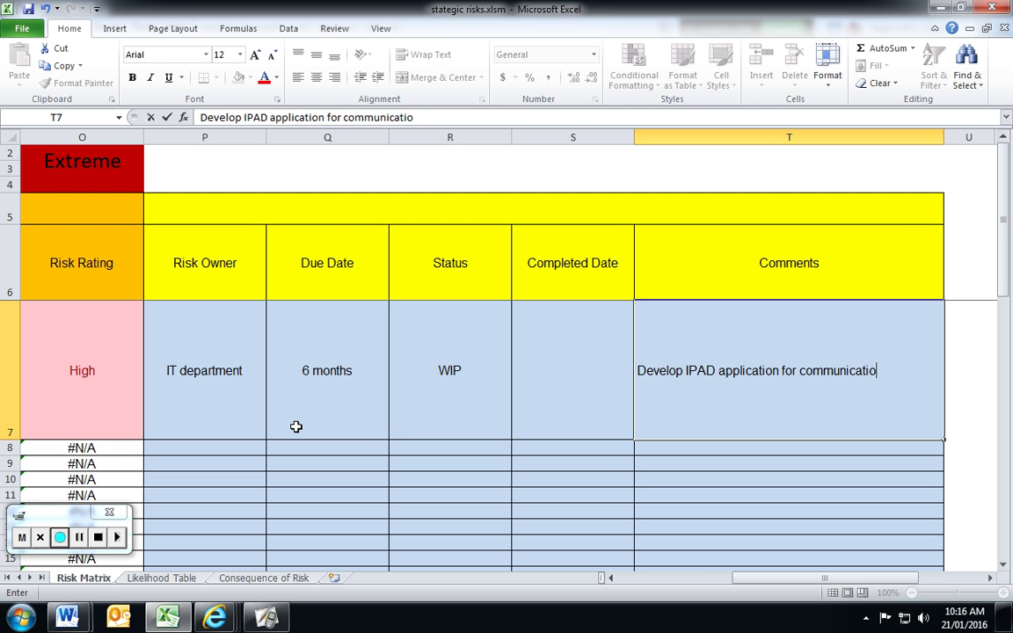
type("of fisheries re")
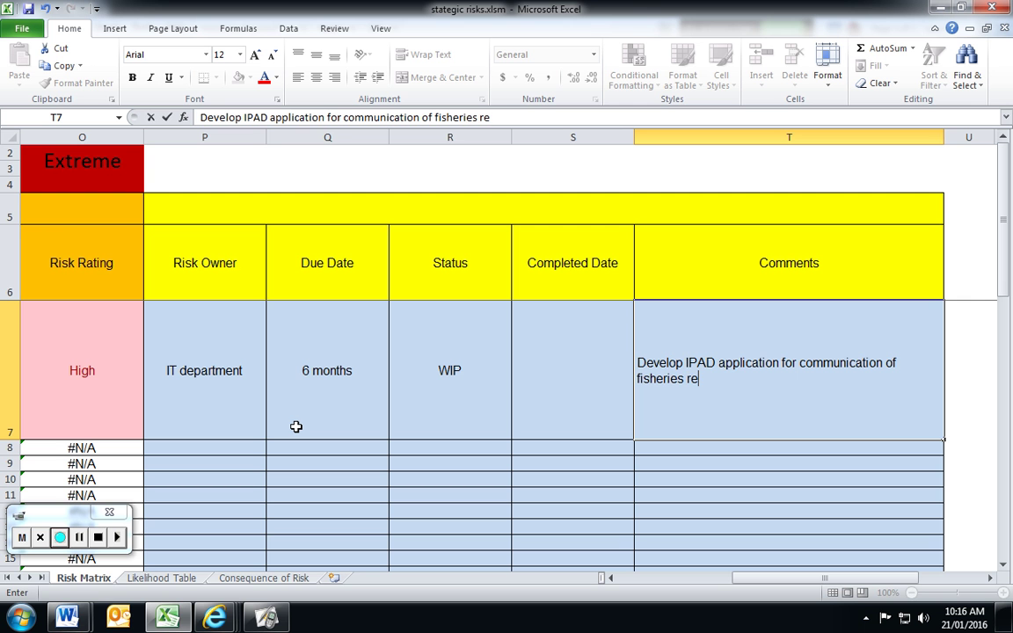
type("gulations.")
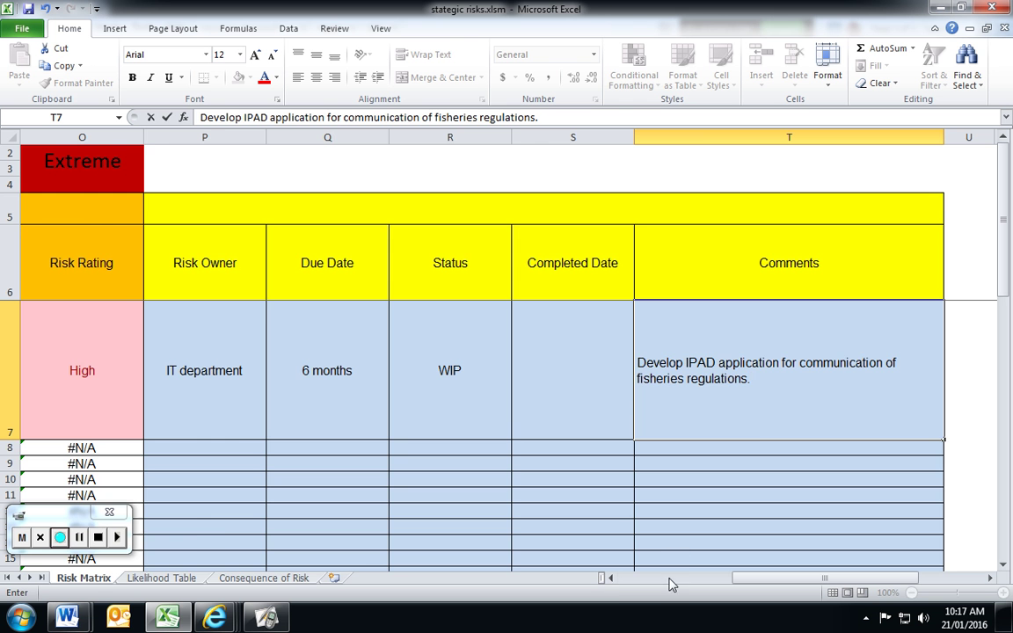
left_click(611, 578)
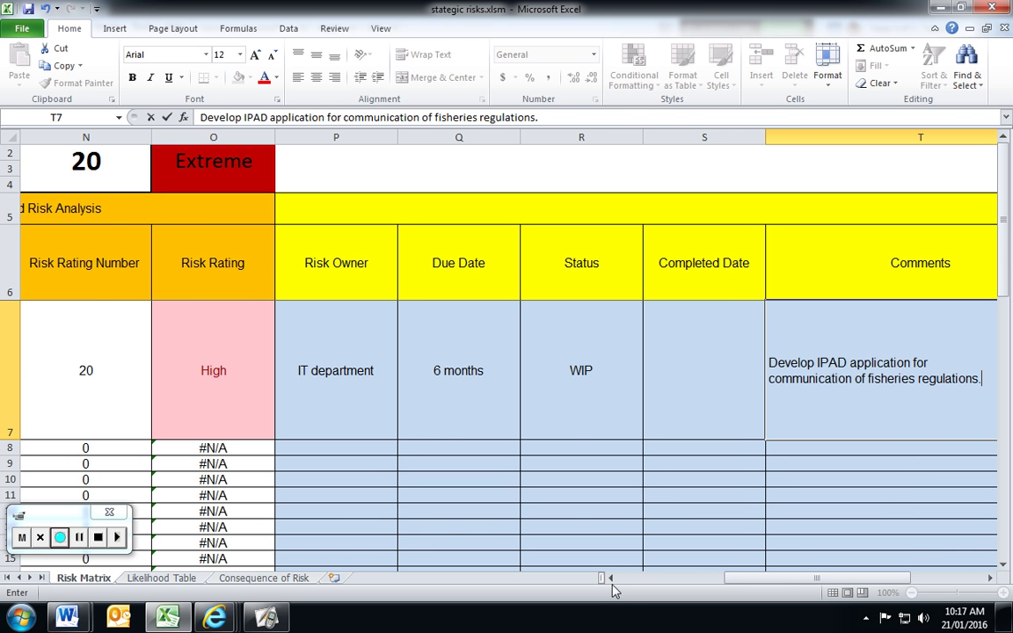
left_click(611, 578)
left_click(611, 578)
left_click(611, 578)
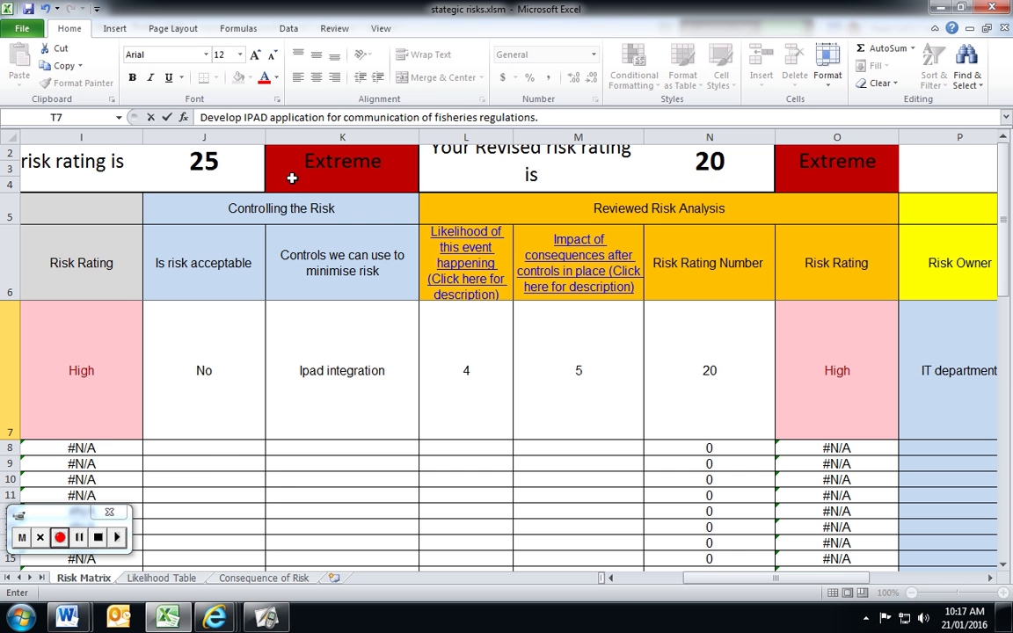
left_click(229, 429)
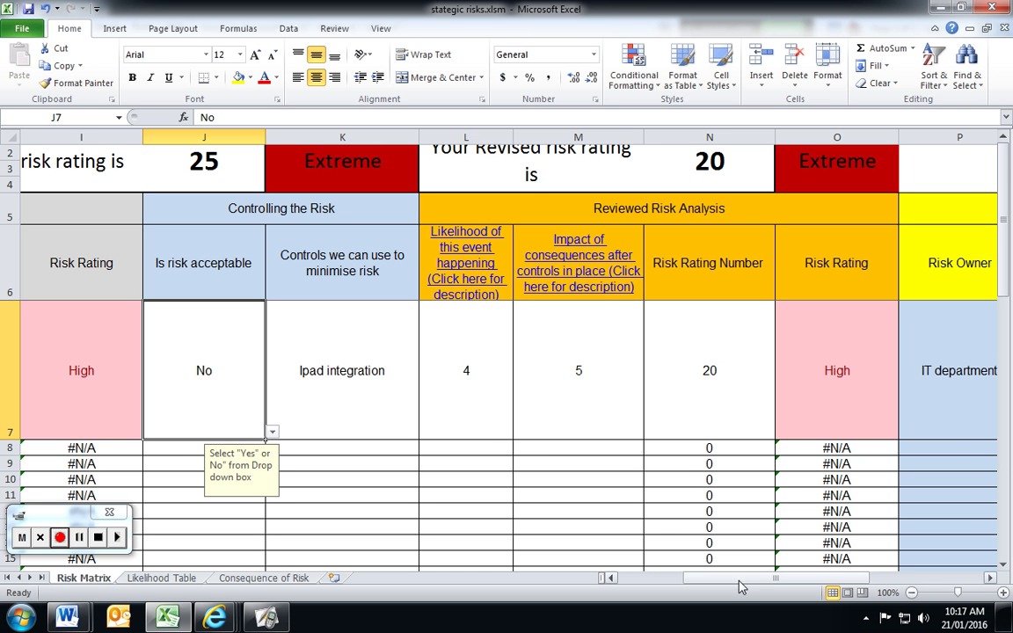
- Copy the row 7 risk description into row 8 and set the row 8 risk context to Project
left_click_drag(735, 578, 672, 590)
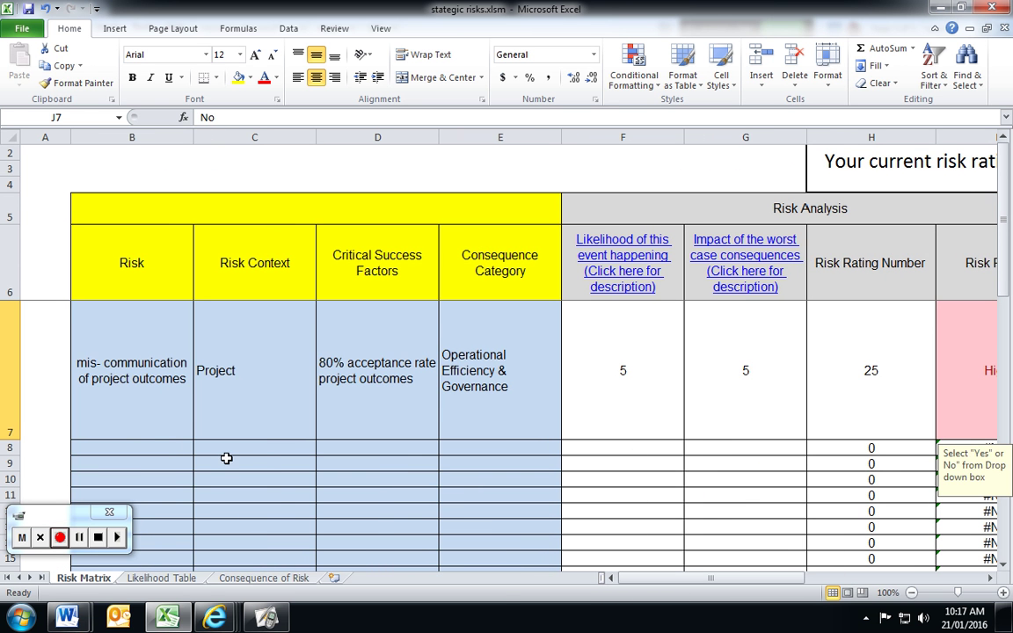
left_click(131, 398)
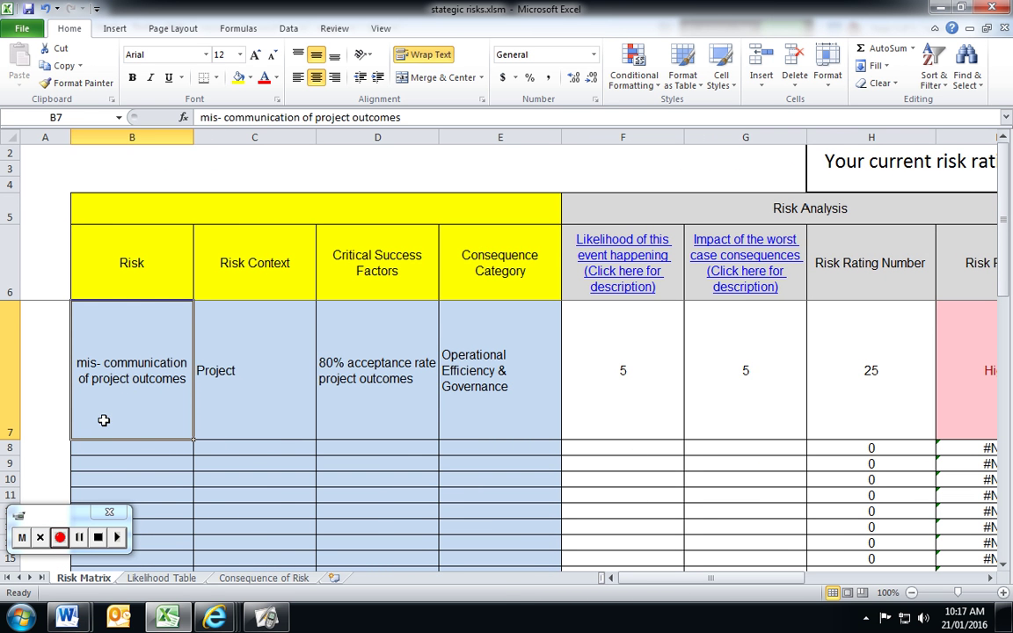
key("ctrl+c")
left_click(142, 447)
key("ctrl+v")
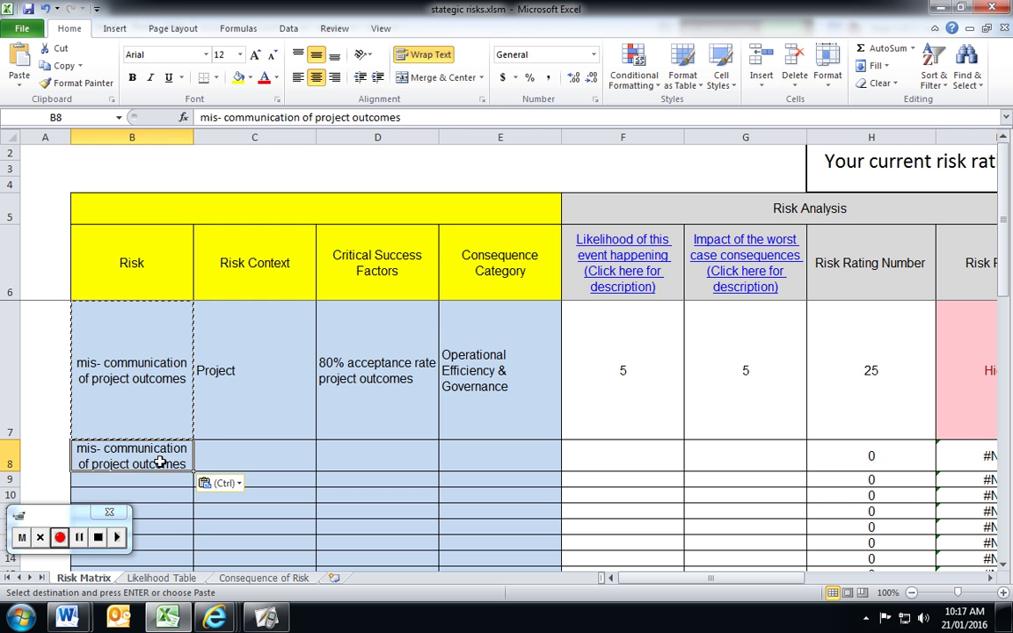
left_click(232, 411)
left_click(280, 461)
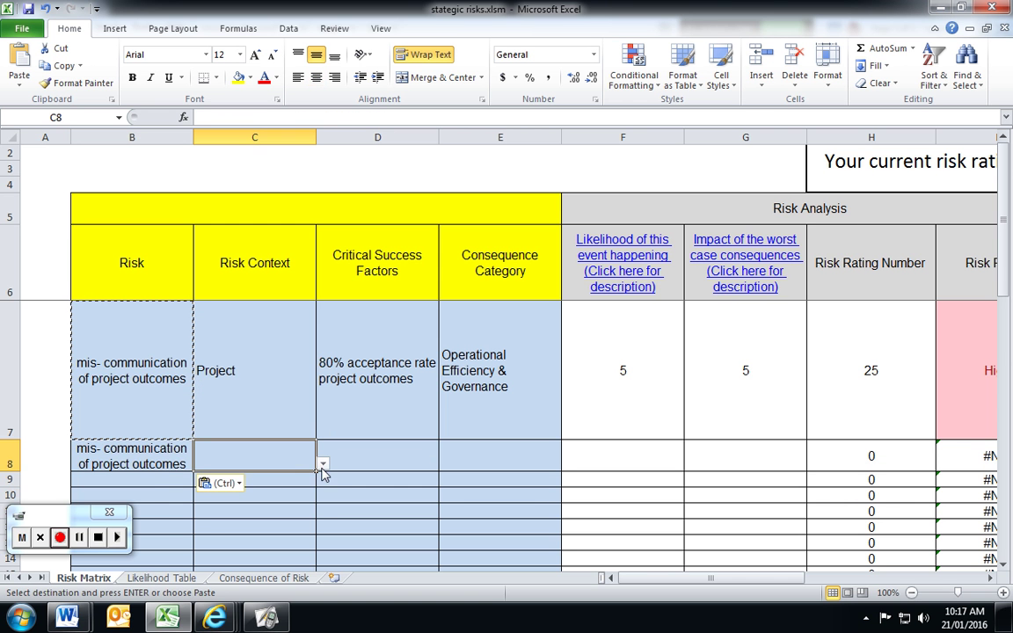
left_click(322, 463)
left_click(206, 507)
- Copy the row 7 critical success factor into row 8 and set the row 8 consequence category to Operational Efficiency & Governance
left_click(362, 408)
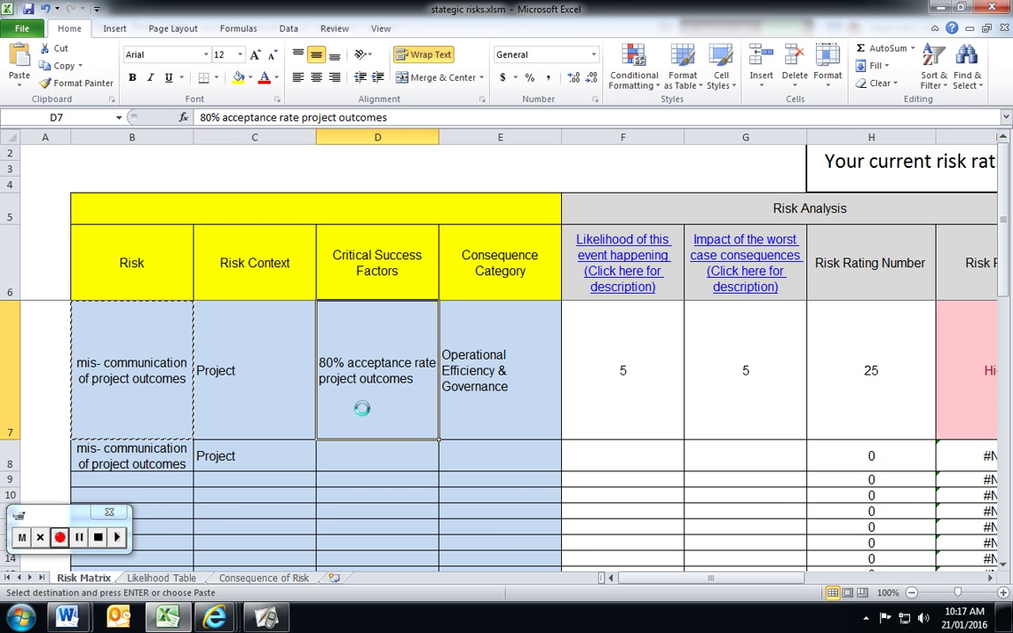
key("ctrl+c")
left_click(356, 455)
key("ctrl+v")
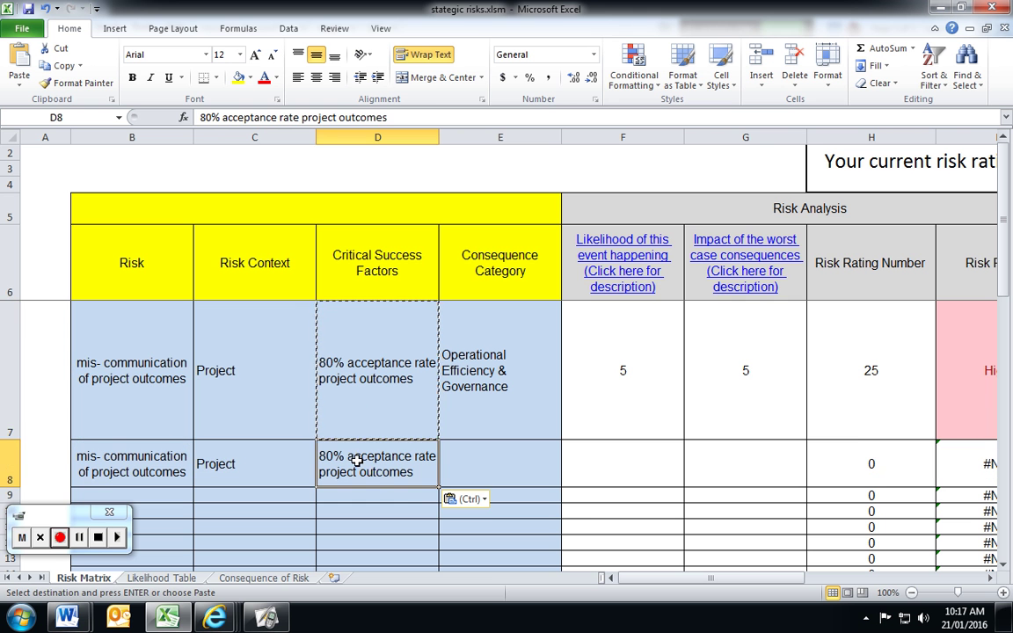
left_click(477, 407)
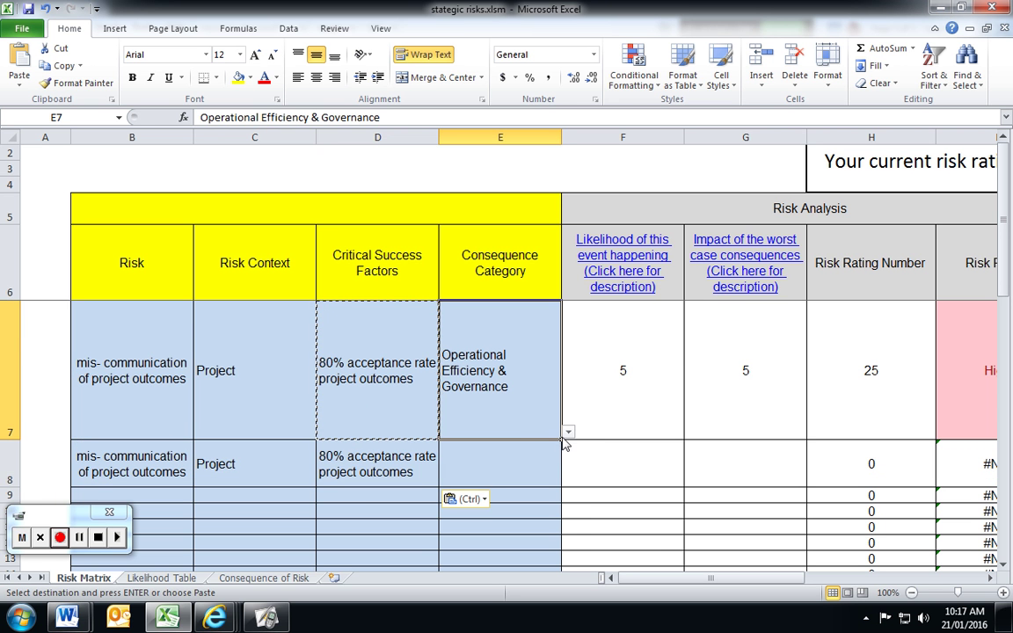
left_click(554, 466)
left_click(568, 480)
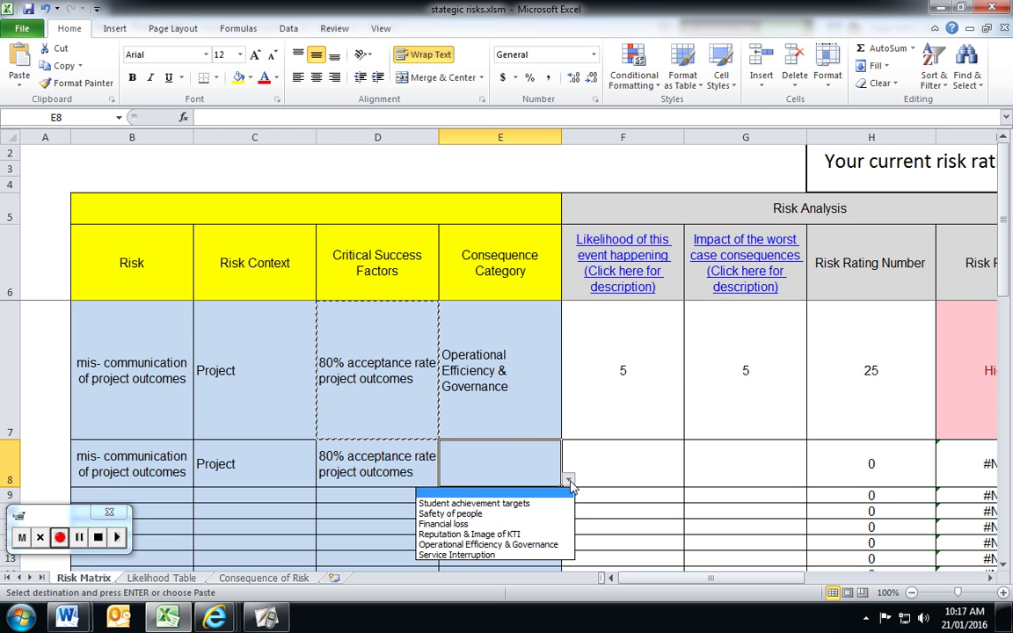
left_click(461, 543)
key("Escape")
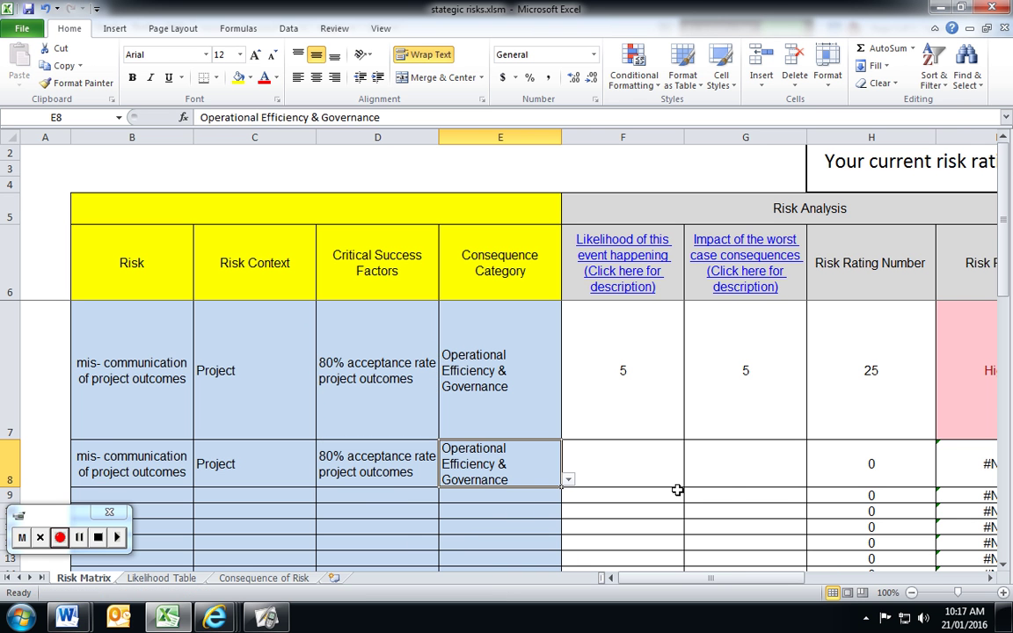
- In the row 8 Risk Analysis, set the likelihood to 5 and the impact of the worst case consequences to 5
left_click(642, 470)
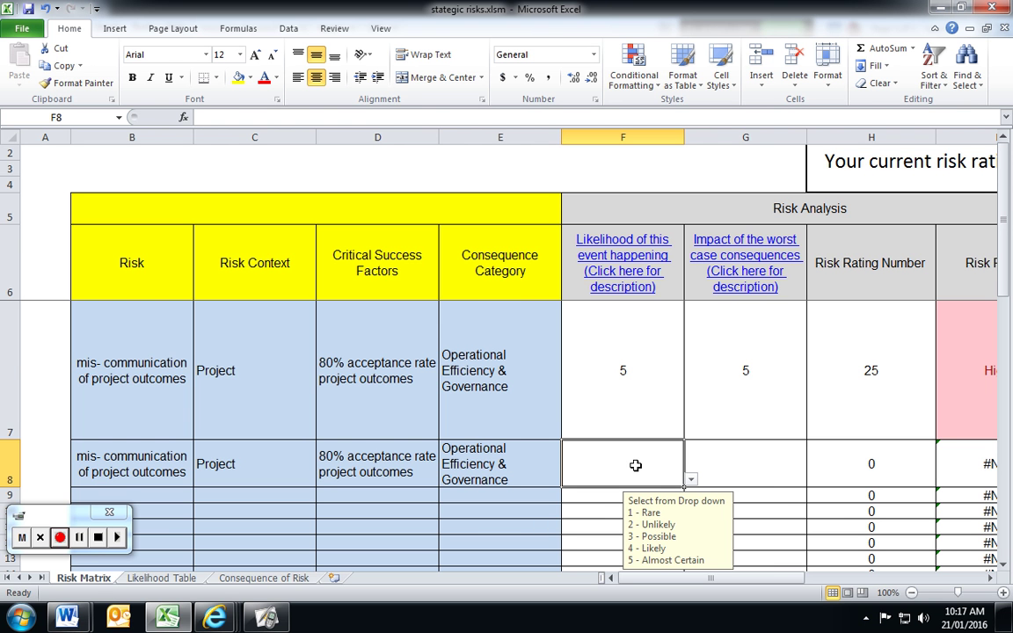
left_click(691, 479)
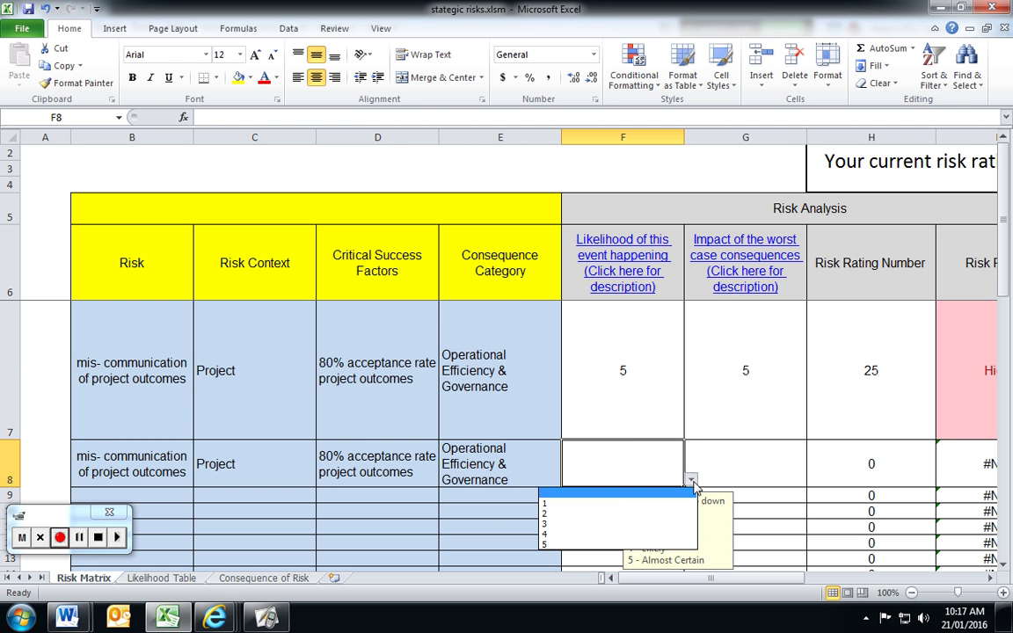
left_click(559, 546)
left_click(740, 464)
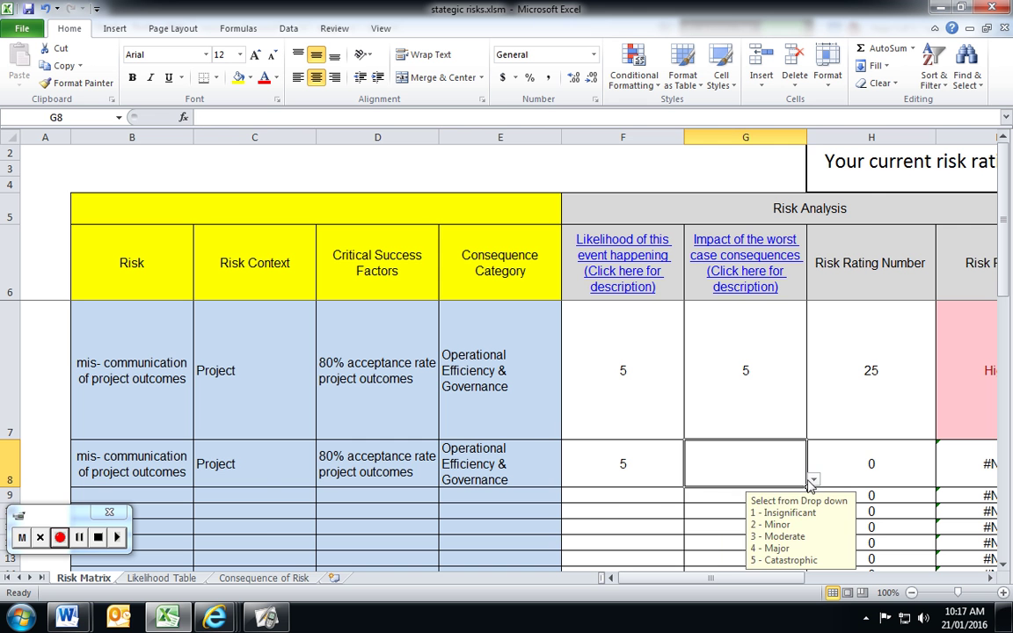
left_click(814, 482)
left_click(672, 544)
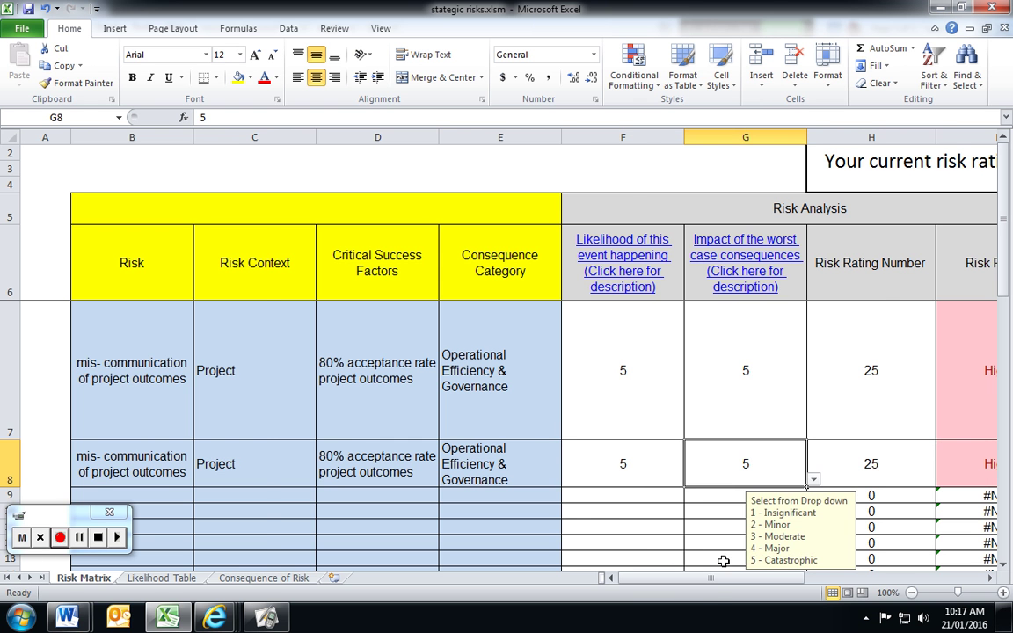
- Set "Is risk acceptable" to No for the row 8 risk
left_click_drag(685, 584, 722, 587)
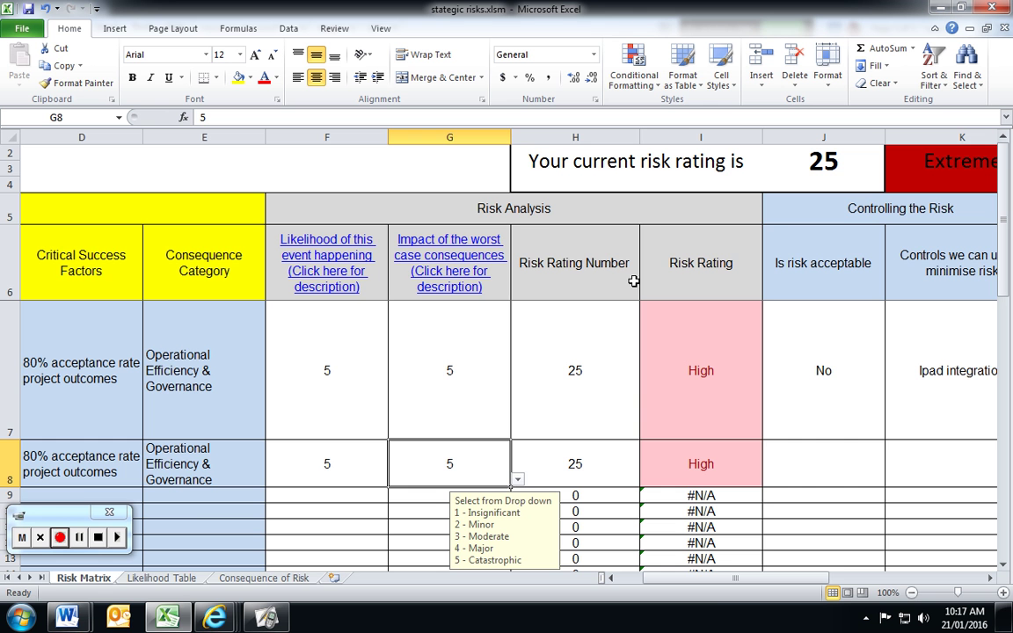
left_click_drag(723, 580, 754, 587)
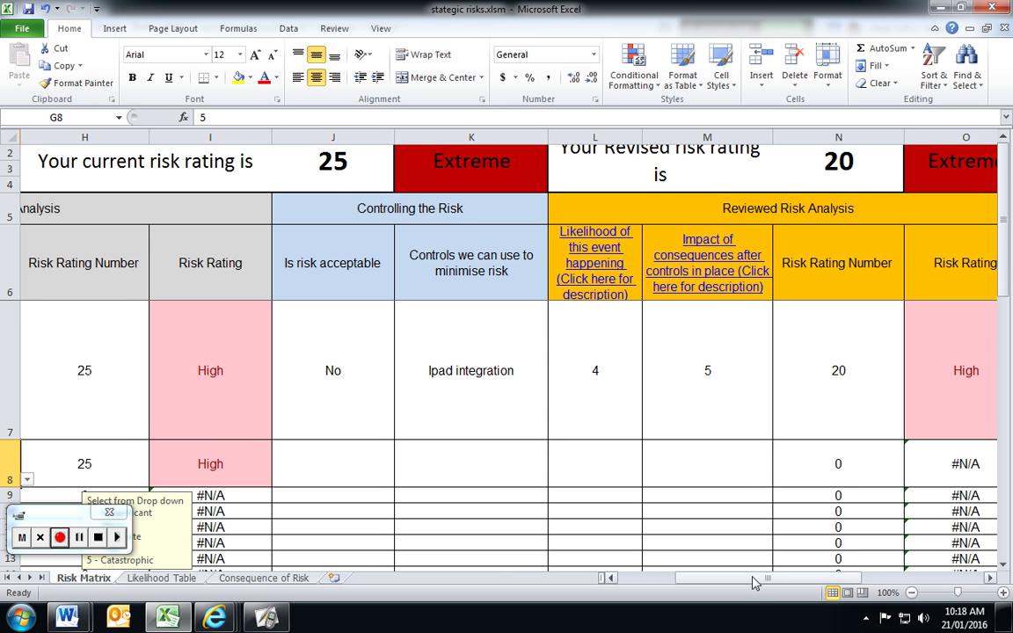
mouse_move(753, 578)
left_mouse_down()
mouse_move(730, 585)
mouse_move(748, 583)
left_mouse_up()
left_click(468, 452)
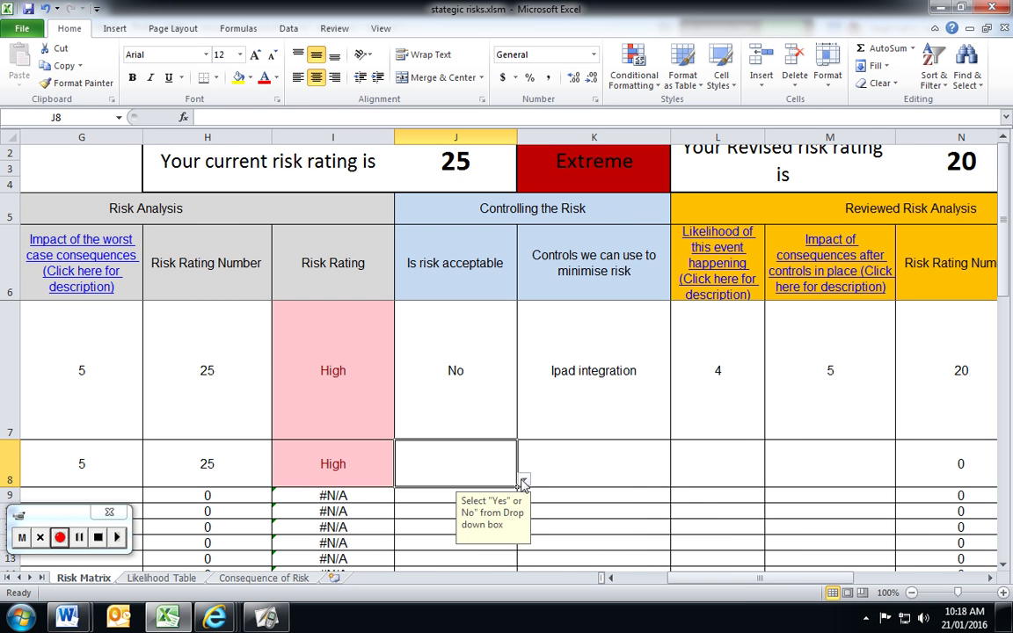
left_click(523, 481)
left_click(429, 513)
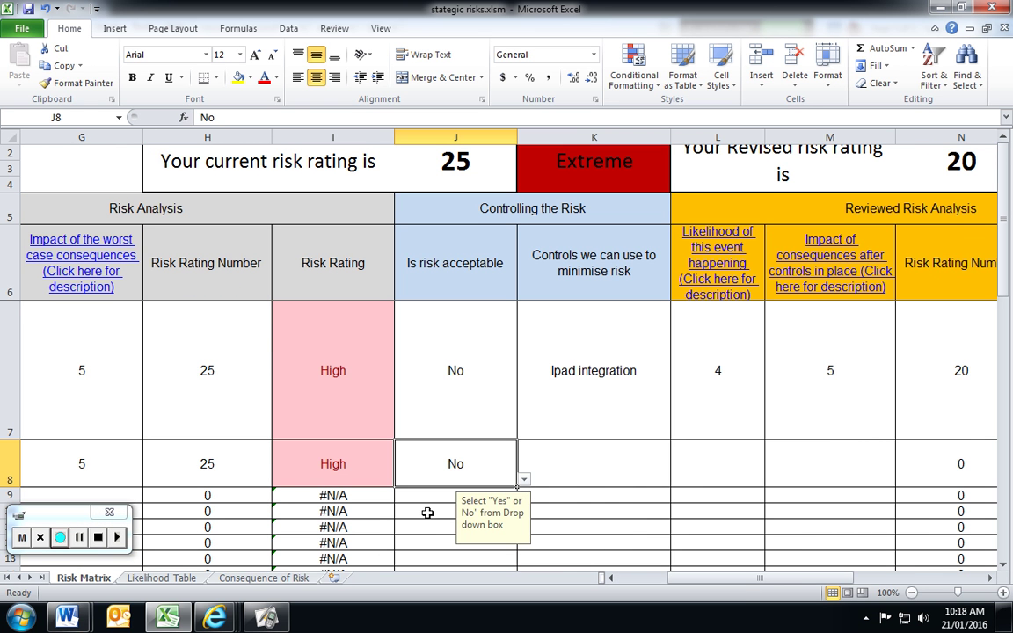
- Enter "interpretation" as the control to minimise the row 8 risk
left_click(588, 474)
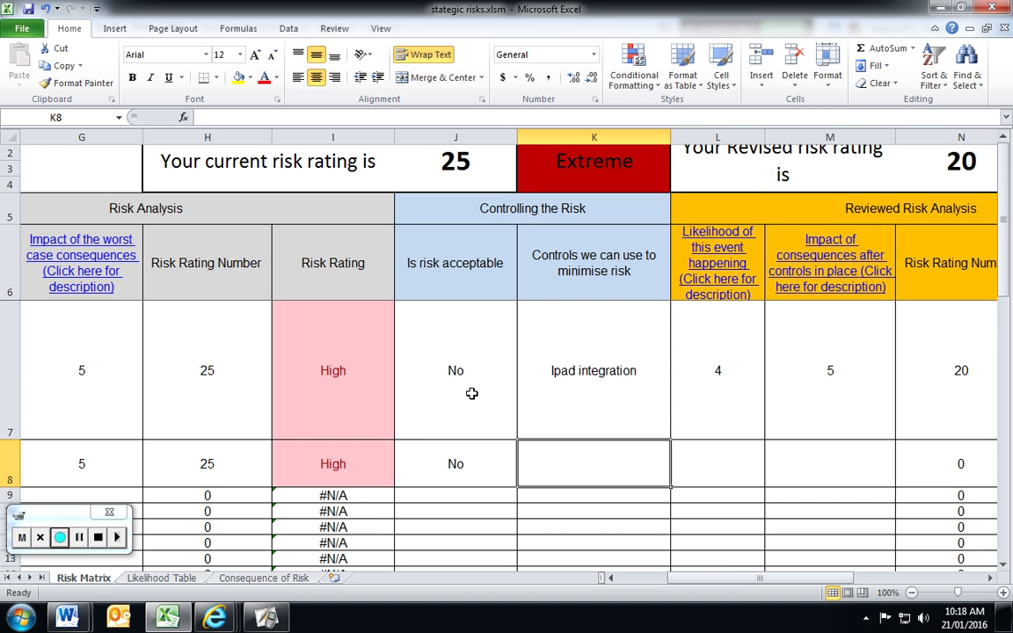
type("in")
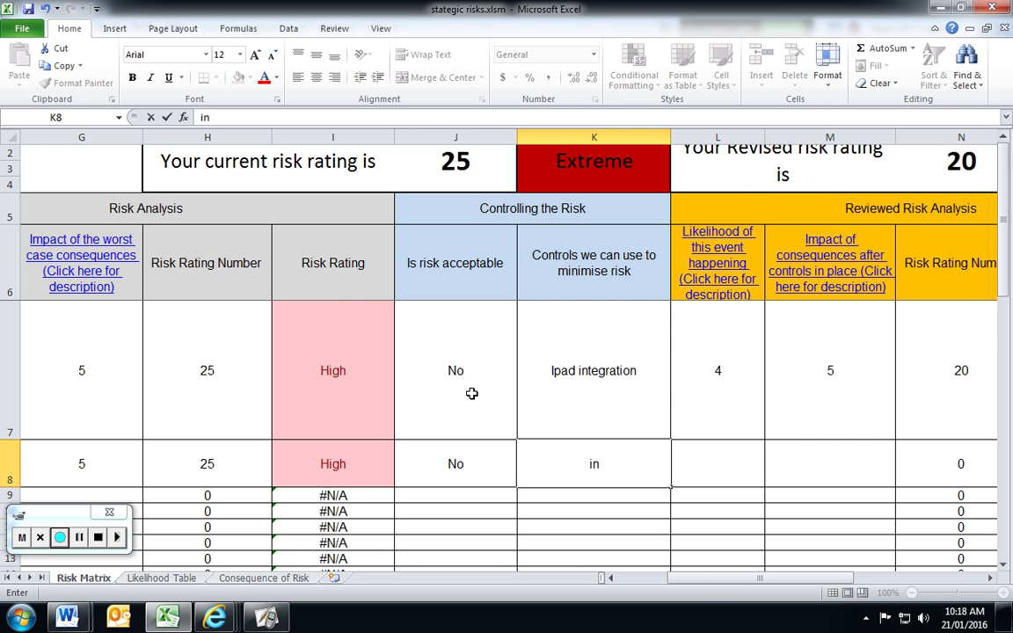
type("terpreta")
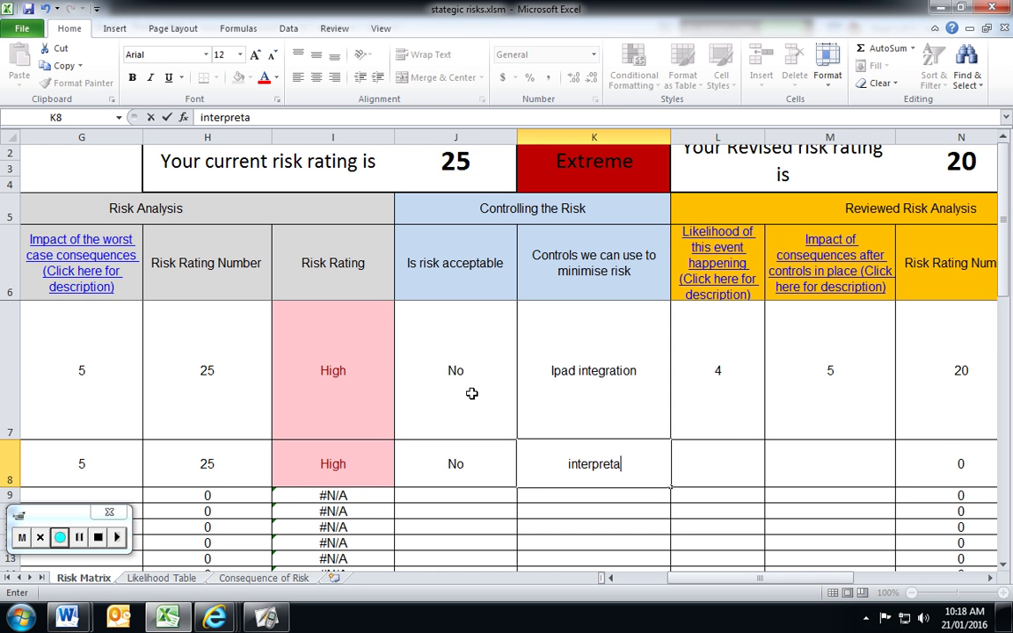
type("tion")
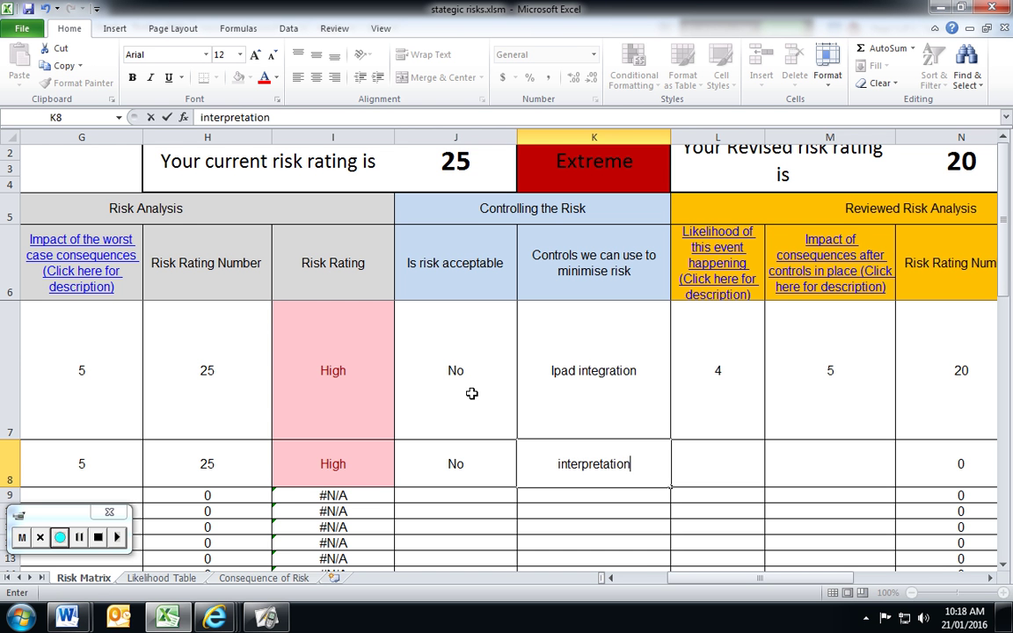
- In the row 8 Reviewed Risk Analysis, set the likelihood to 2 and the impact of consequences after controls to 5
left_click(691, 451)
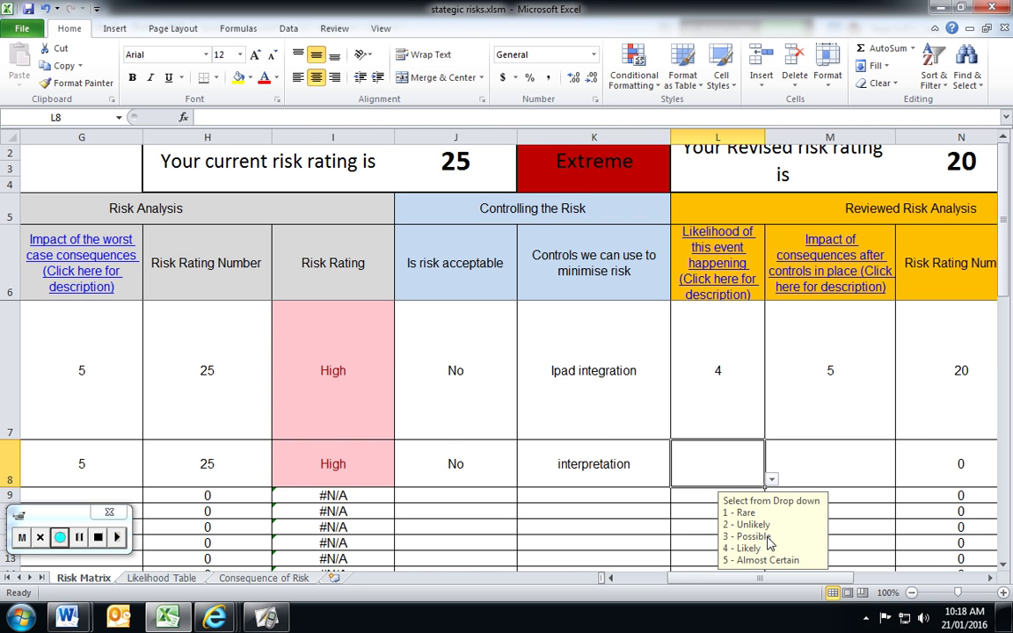
left_click(771, 480)
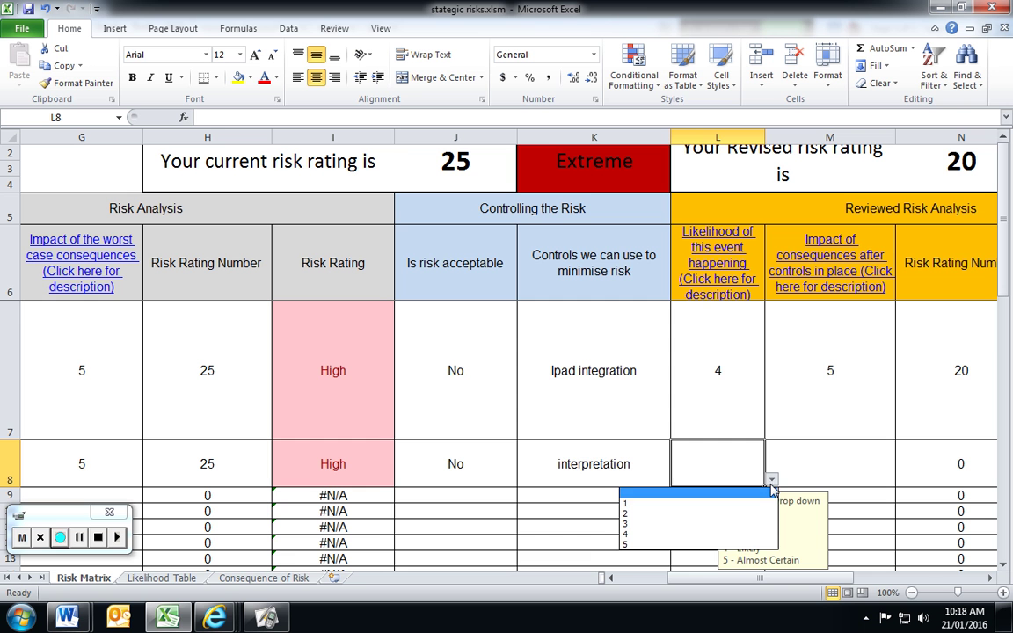
left_click(666, 514)
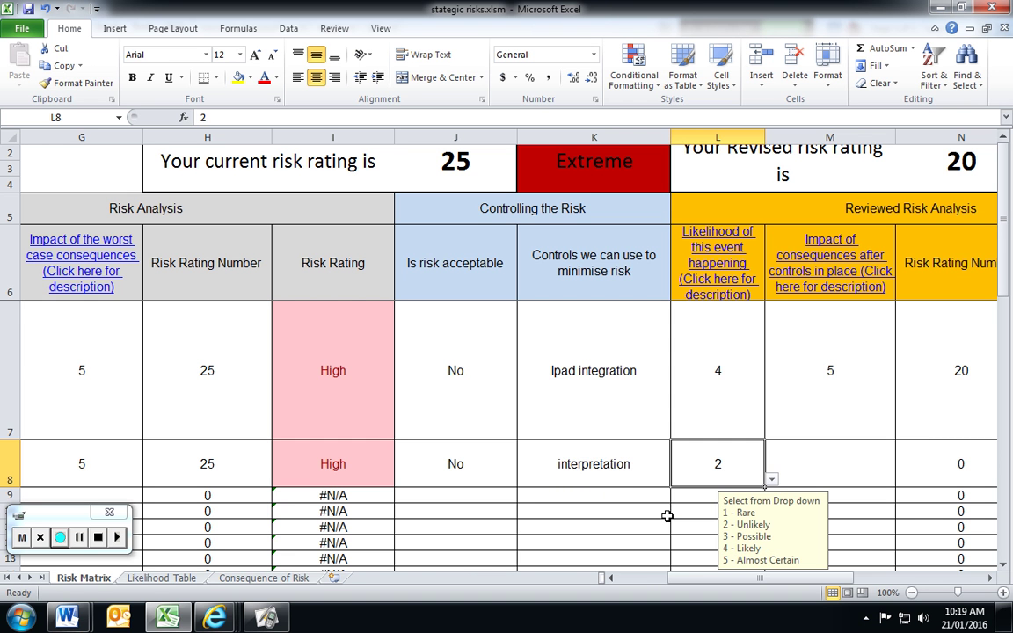
left_click(809, 465)
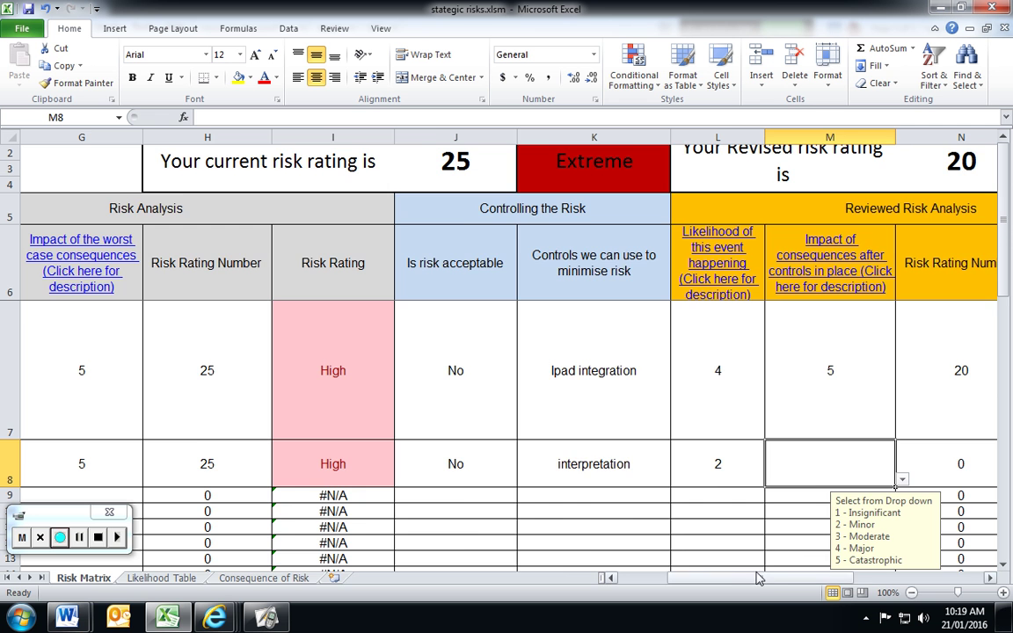
left_click_drag(758, 578, 699, 526)
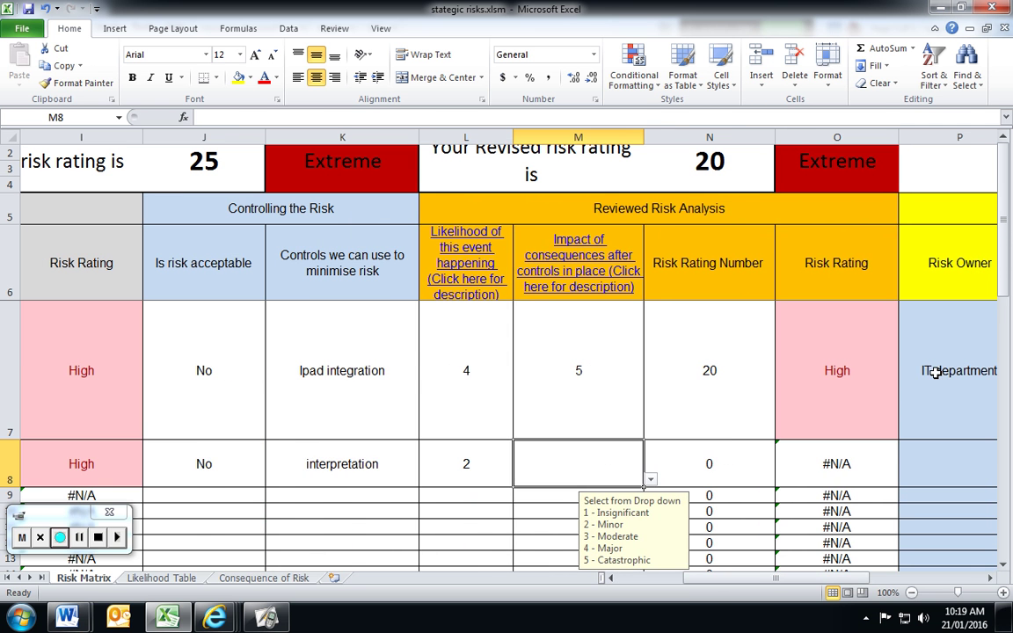
left_click_drag(1008, 257, 1007, 263)
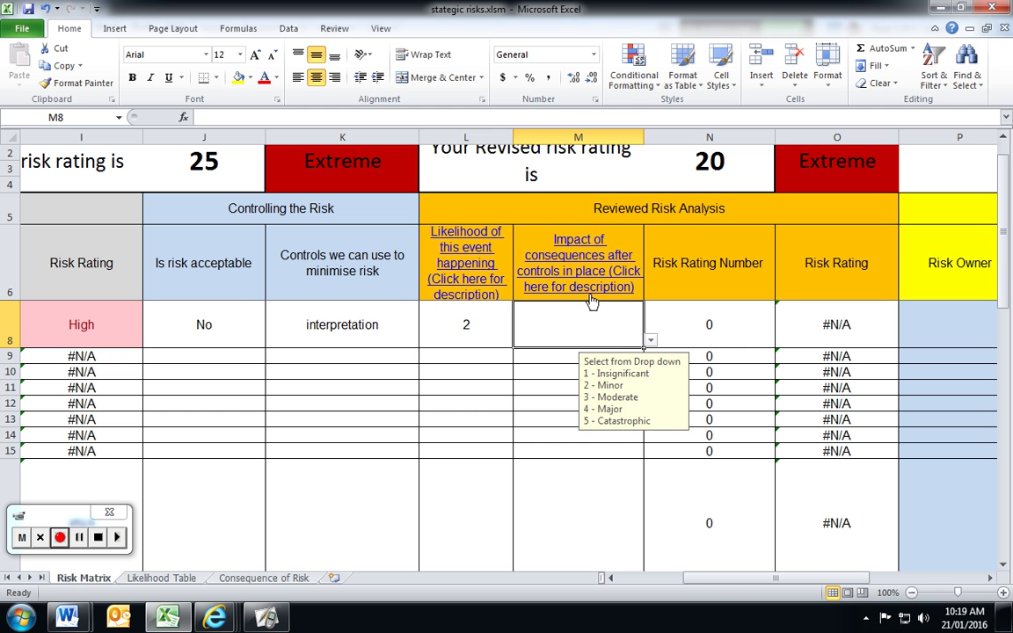
left_click(651, 341)
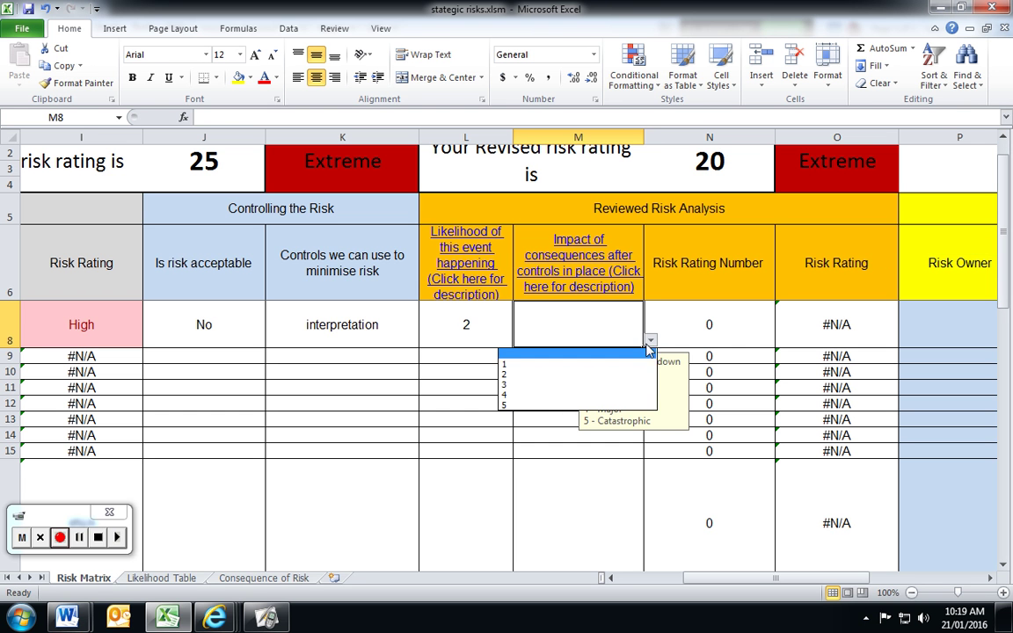
left_click(546, 406)
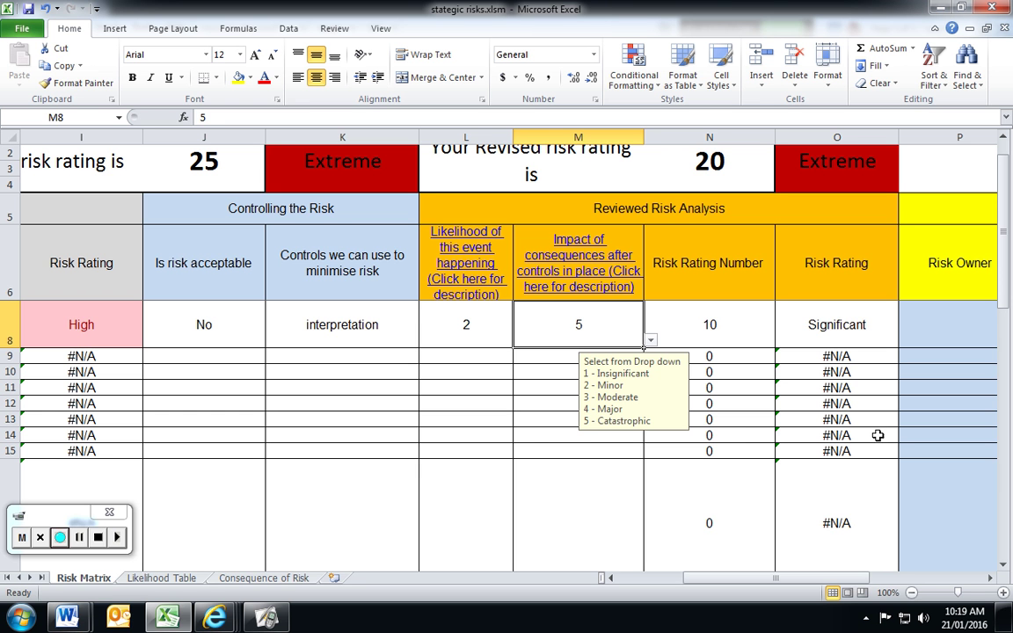
- Copy the row 7 risk owner and due date into row 8
scroll(996, 587, "right", 5)
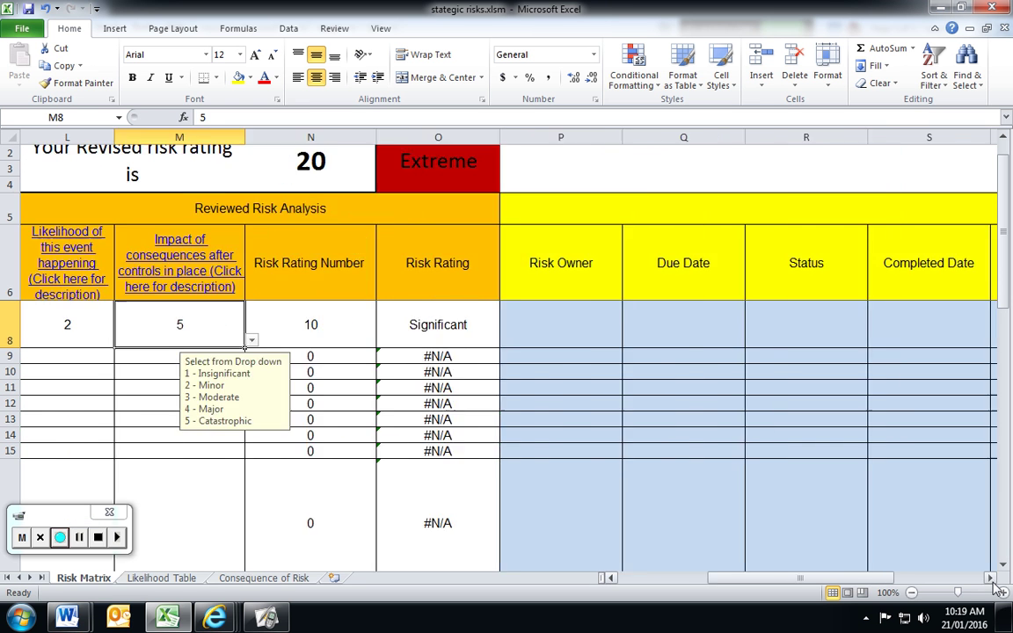
scroll(949, 509, "up", 1)
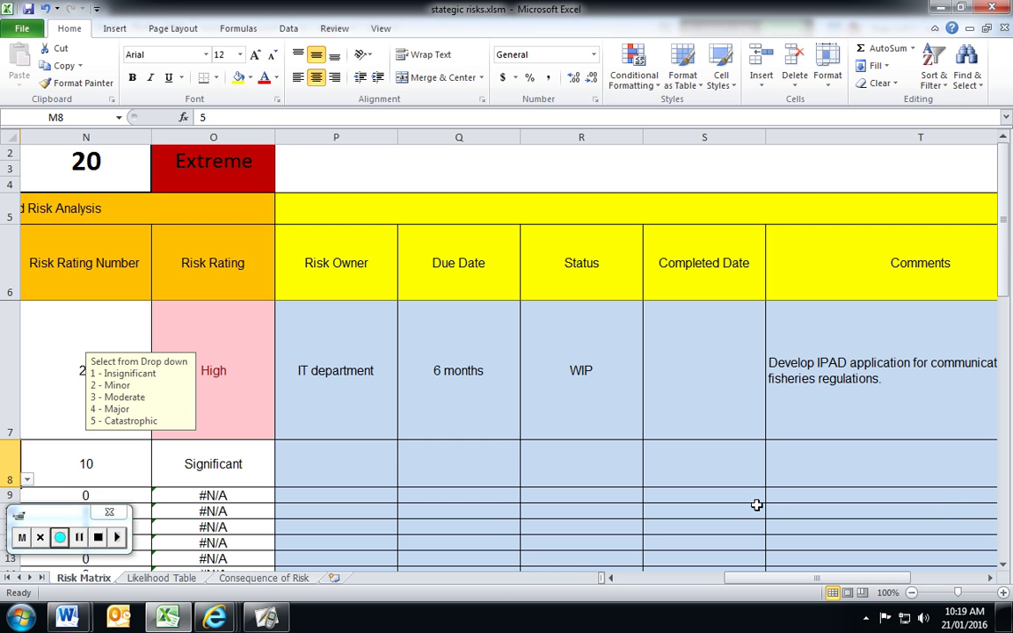
left_click_drag(342, 394, 409, 396)
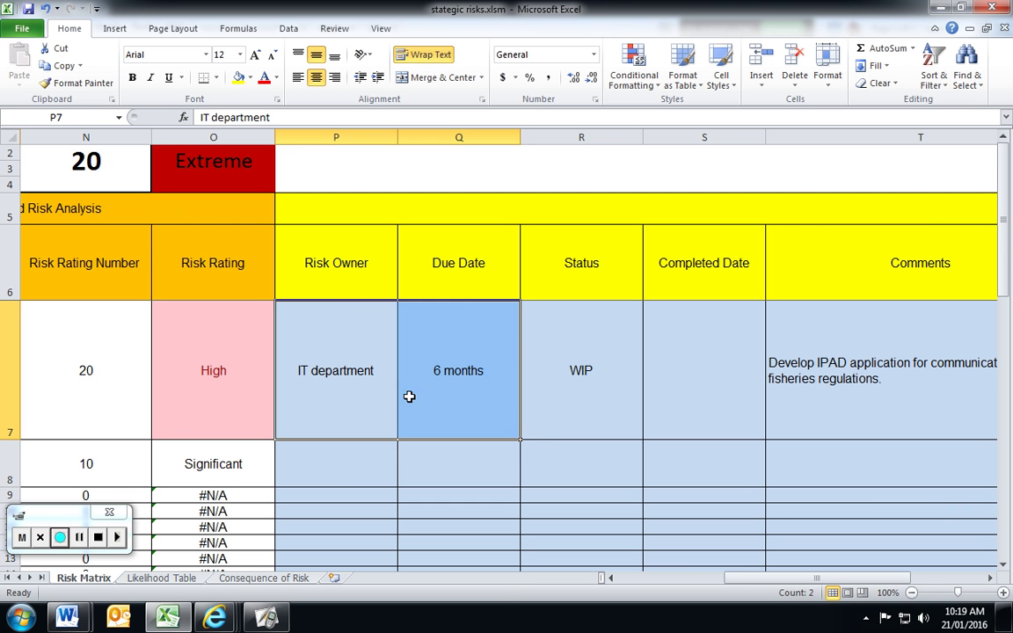
key("ctrl+c")
left_click_drag(358, 467, 419, 467)
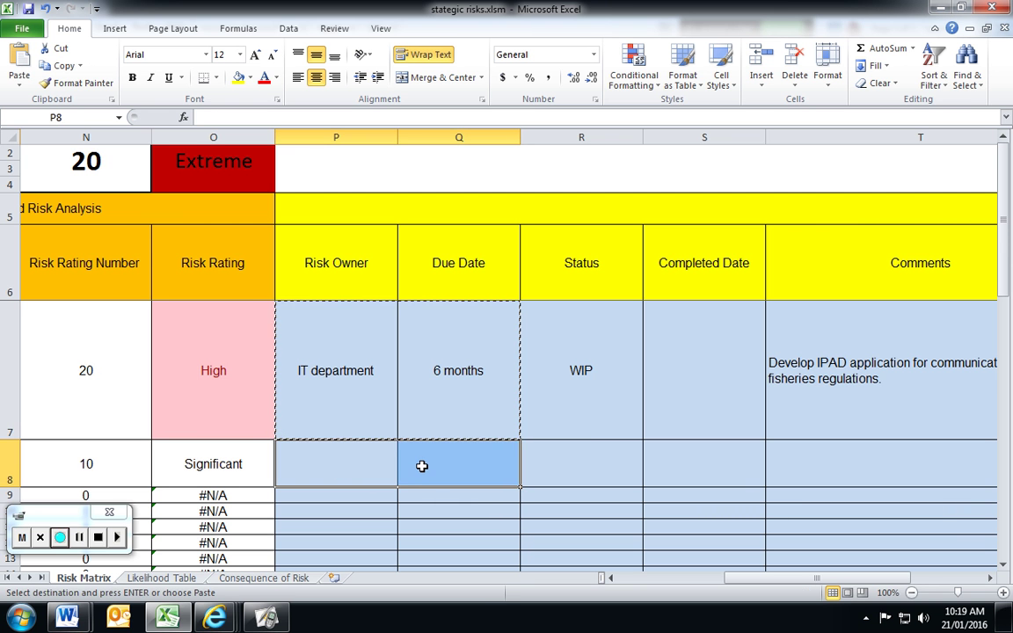
key("ctrl+v")
- Set the status of the row 8 risk to WIP
left_click(571, 405)
left_click(595, 473)
left_click(649, 480)
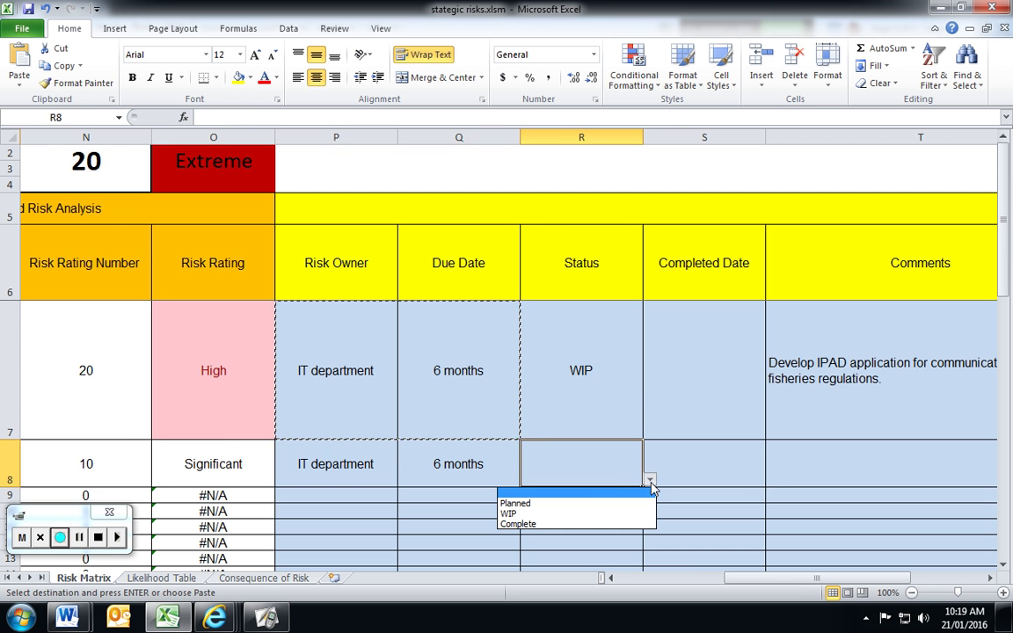
left_click(521, 515)
- Enter the comment "Need to outsource the interpteter" for the row 8 risk
left_click(858, 466)
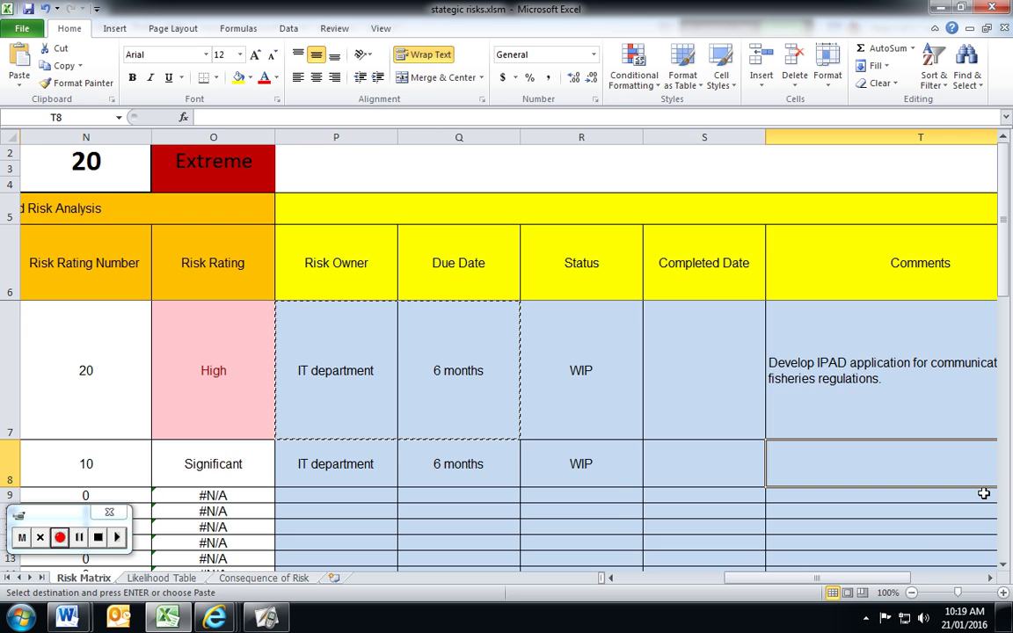
type("Need tyo")
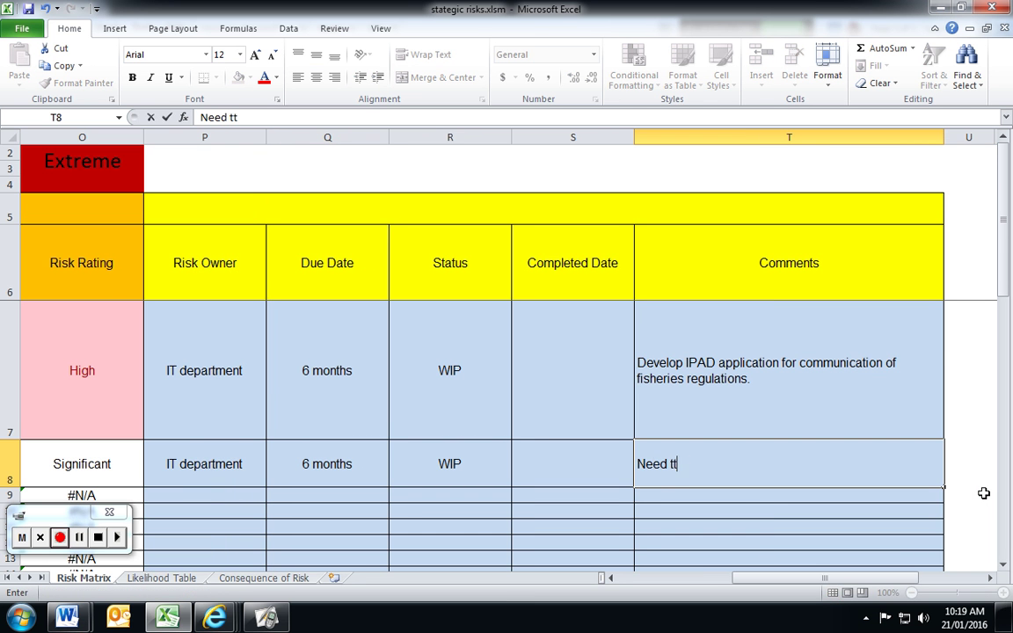
type("o outsourc")
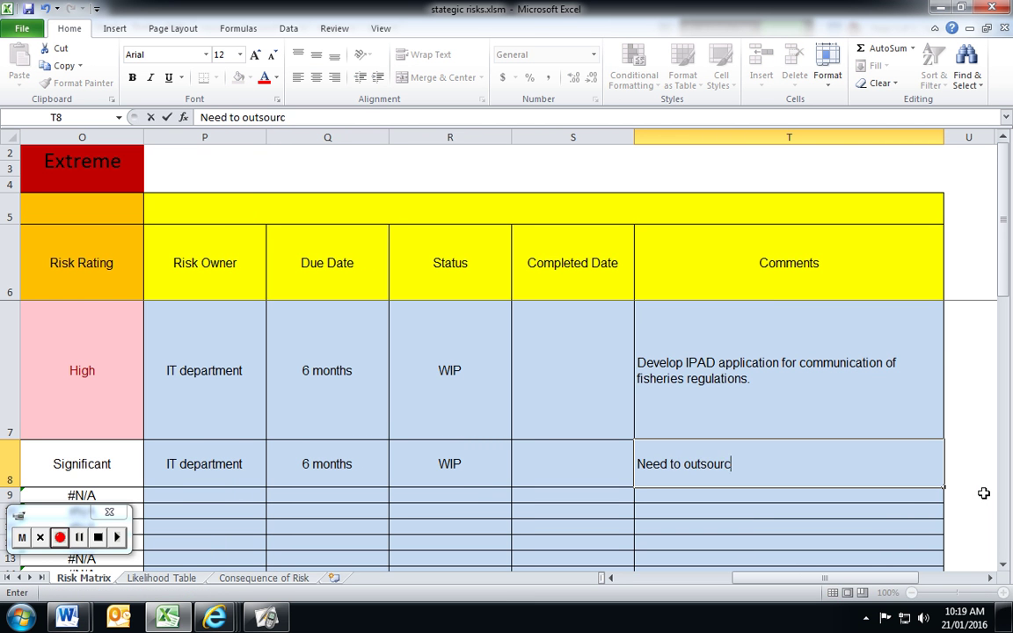
type("e the ")
type("interpre")
key("BackSpace")
key("BackSpace")
type("t")
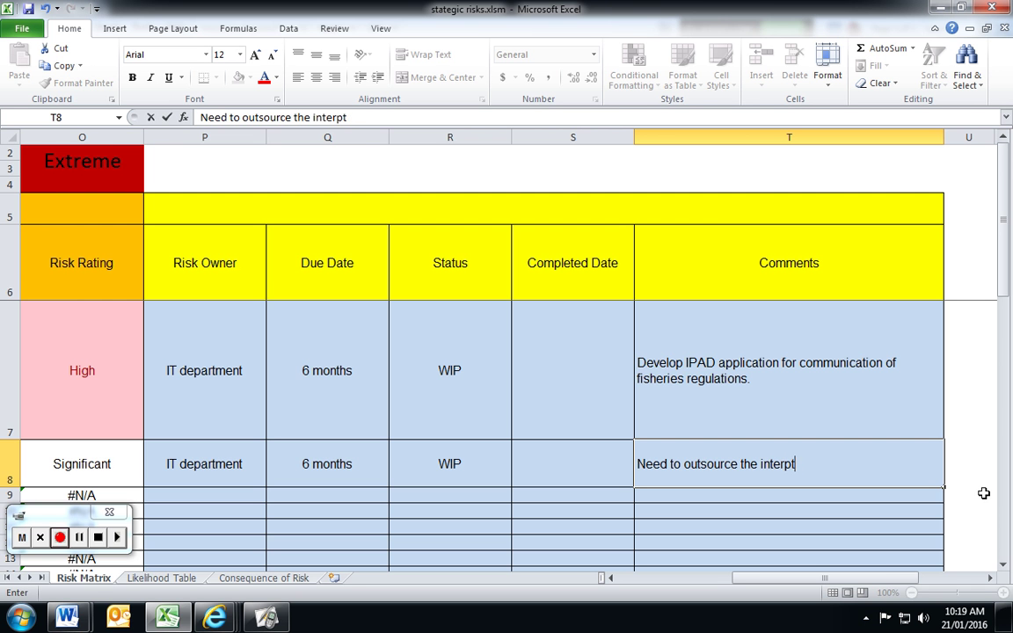
type("eter")
left_click(792, 528)
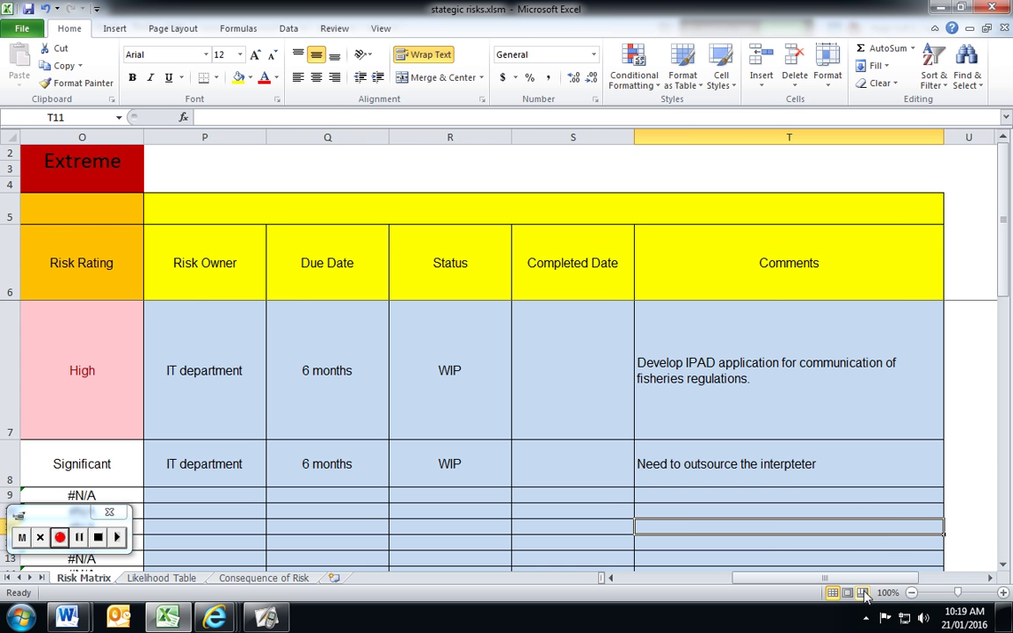
- Examine the reviewed ratings of the row 7 and row 8 risks and compare the overall current and revised risk ratings
left_click_drag(858, 581, 819, 580)
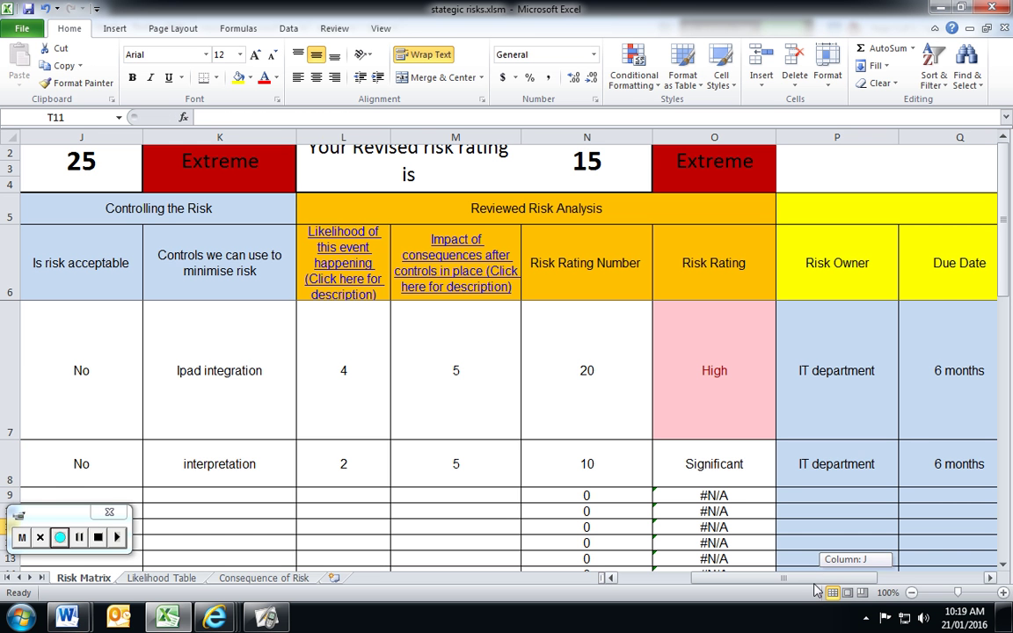
left_click(606, 512)
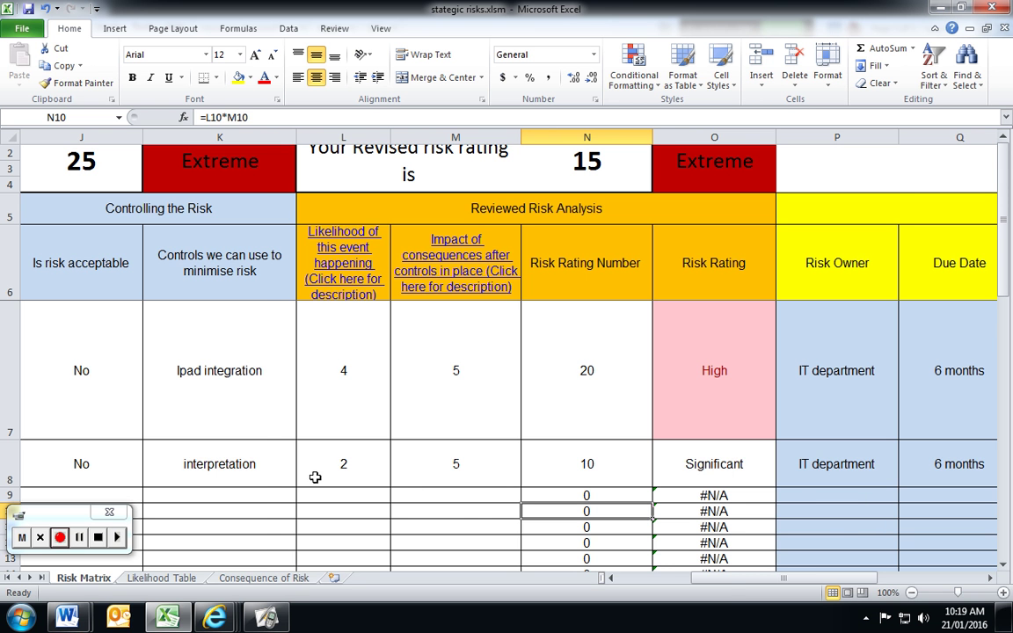
mouse_move(715, 579)
left_mouse_down()
mouse_move(695, 580)
mouse_move(730, 581)
left_mouse_up()
left_click(628, 451)
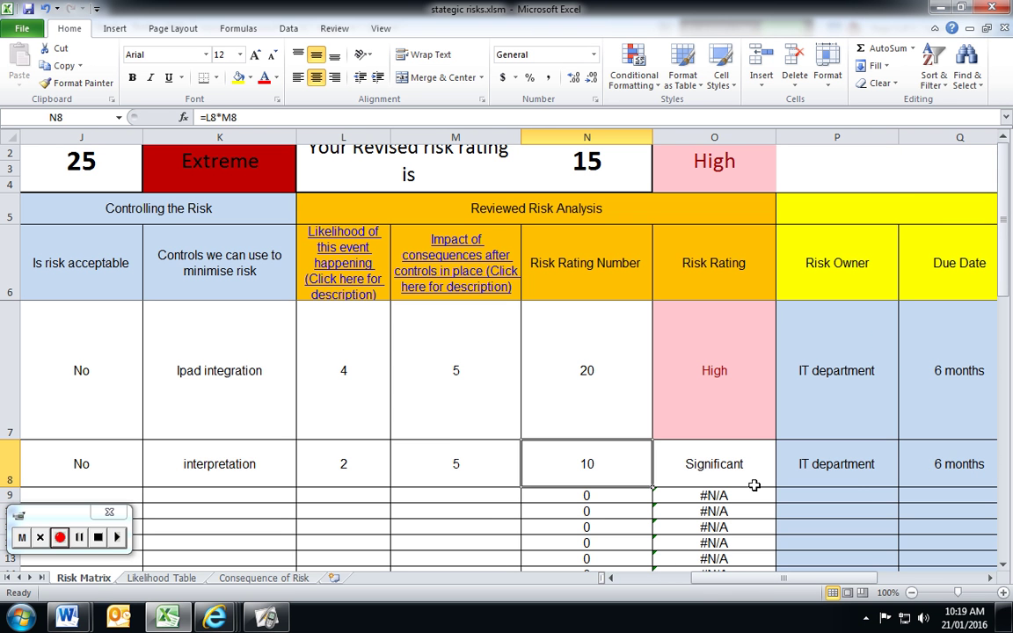
left_click_drag(753, 480, 325, 480)
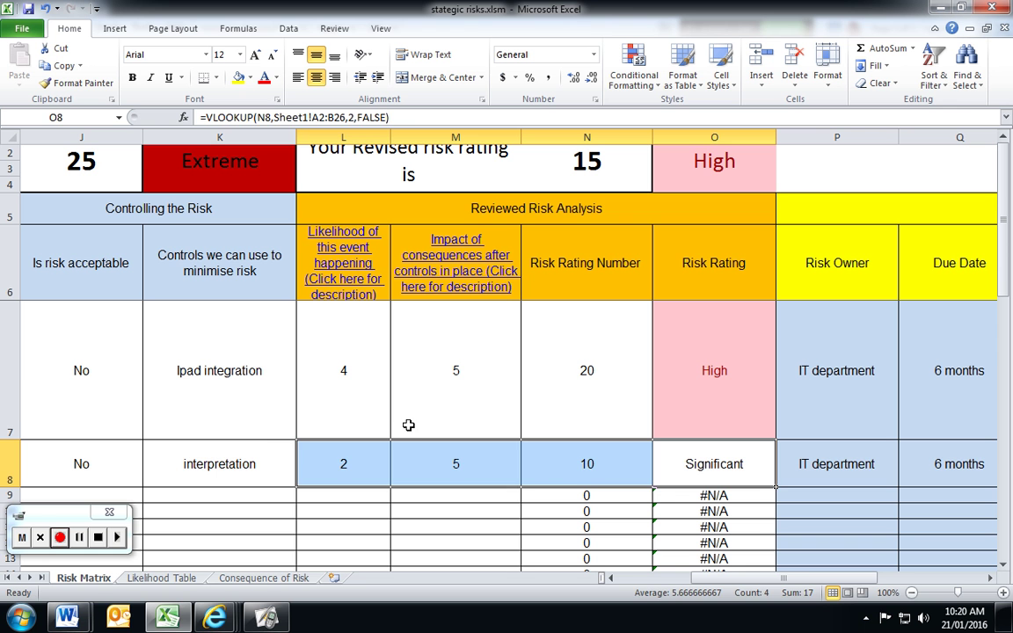
left_click(558, 400)
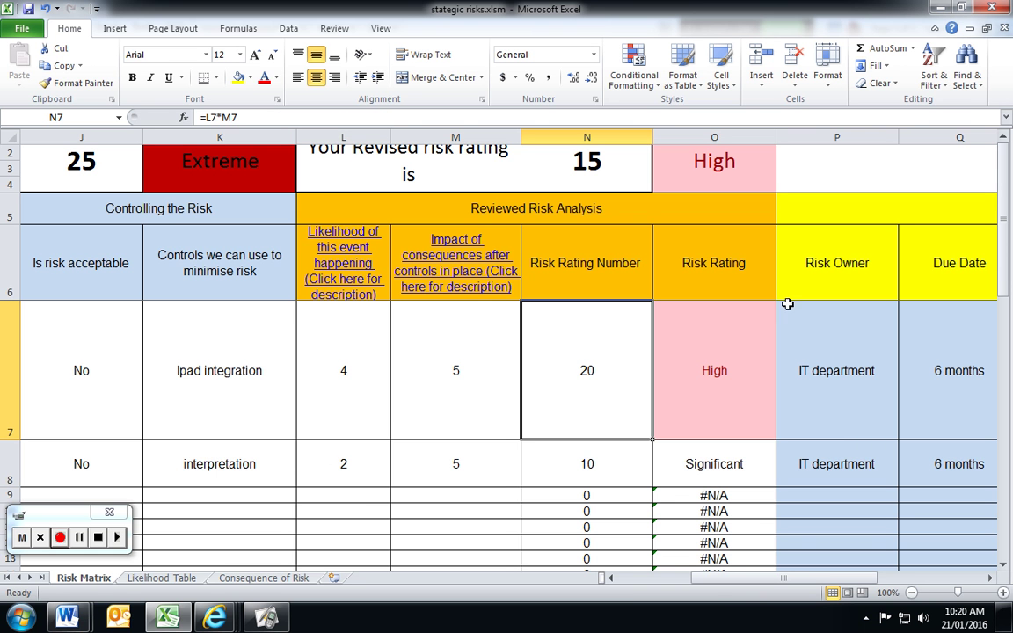
left_click(204, 169)
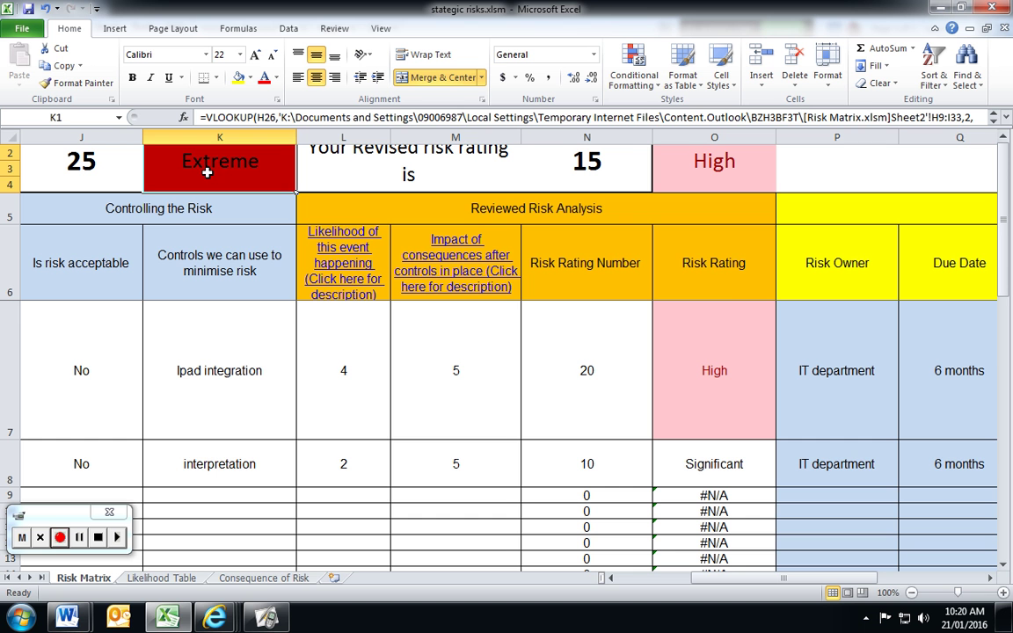
left_click(716, 176)
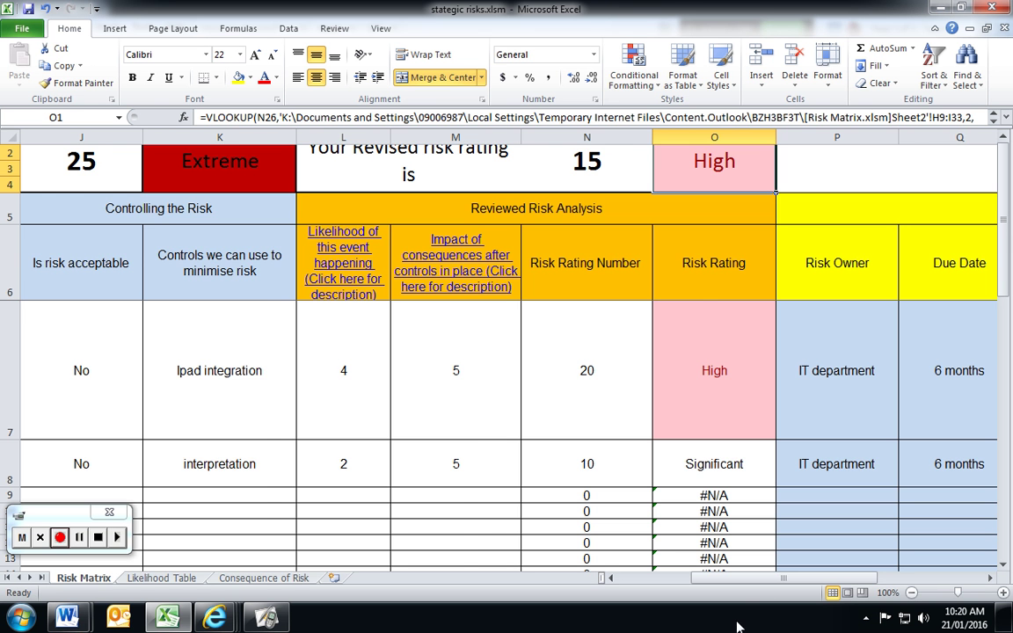
- Copy the row 8 risk description "mis- communication of project outcomes" into the Risk cell of row 9
left_click_drag(769, 579, 582, 521)
scroll(309, 520, "down", 1)
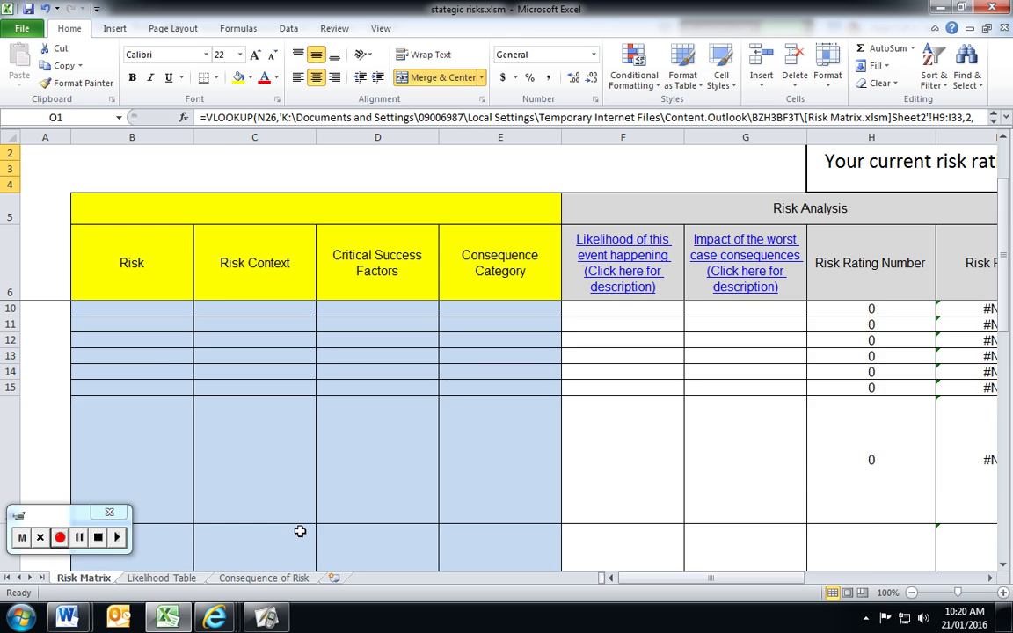
scroll(300, 530, "up", 1)
left_click_drag(87, 513, 147, 59)
left_click_drag(120, 106, 55, 16)
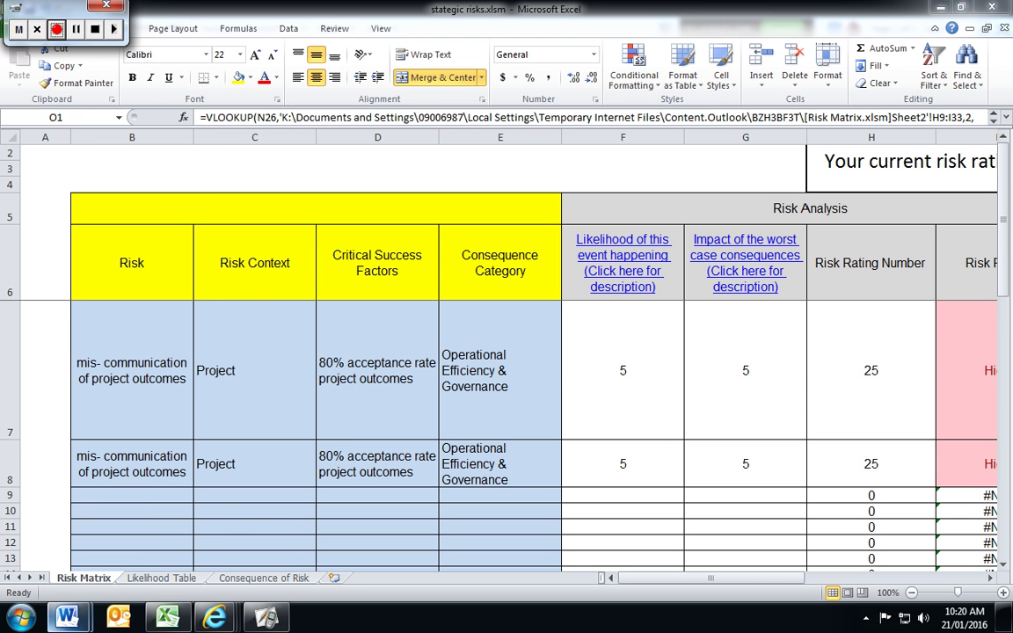
left_click(99, 469)
key("ctrl+c")
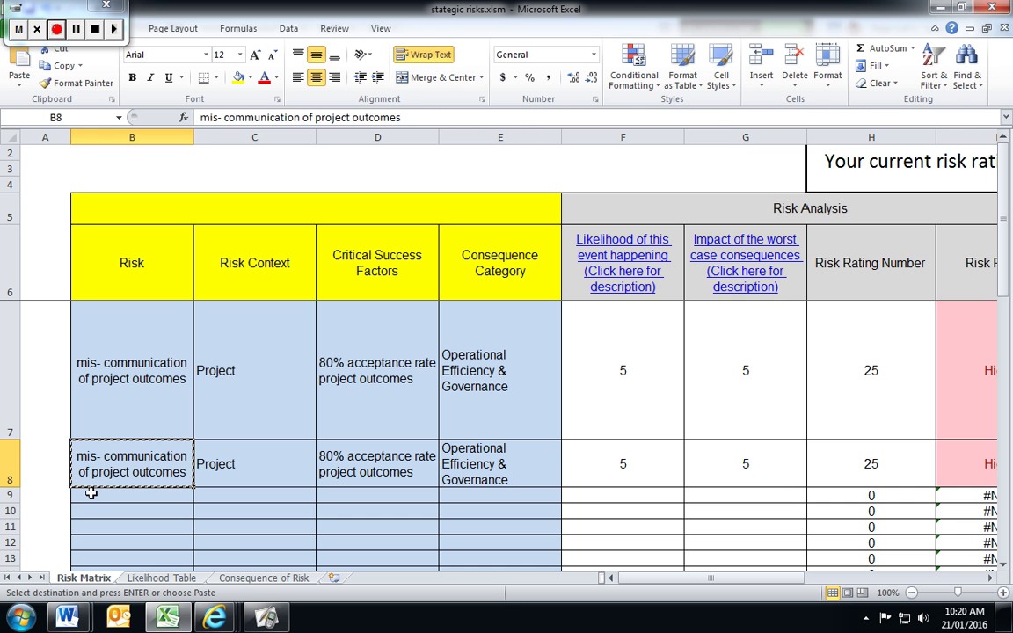
left_click(91, 493)
key("ctrl+v")
- Set the risk context of row 9 to Project
left_click(203, 463)
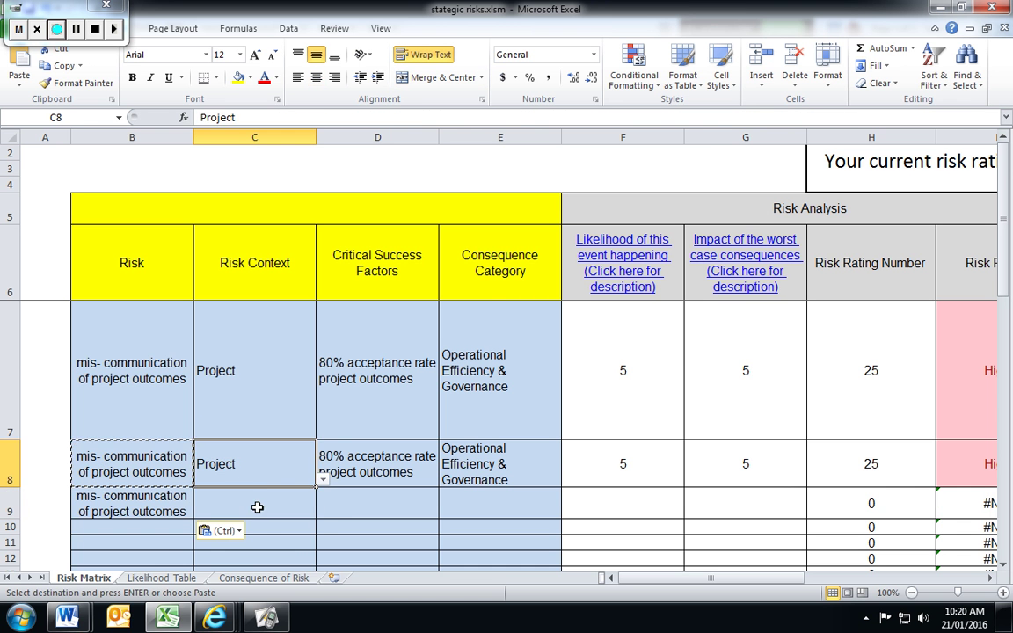
left_click(255, 507)
left_click(323, 511)
left_click(215, 555)
- Copy the row 8 critical success factor into row 9 and set the row 9 consequence category to Operational Efficiency & Governance
left_click(357, 473)
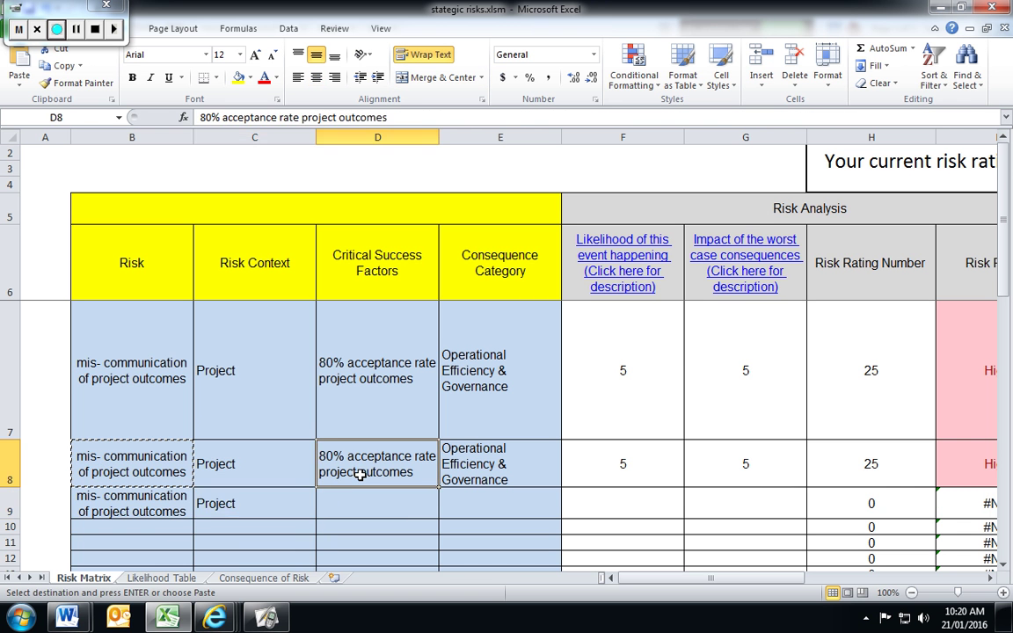
left_click_drag(437, 494, 392, 538)
left_click(527, 515)
left_click(568, 527)
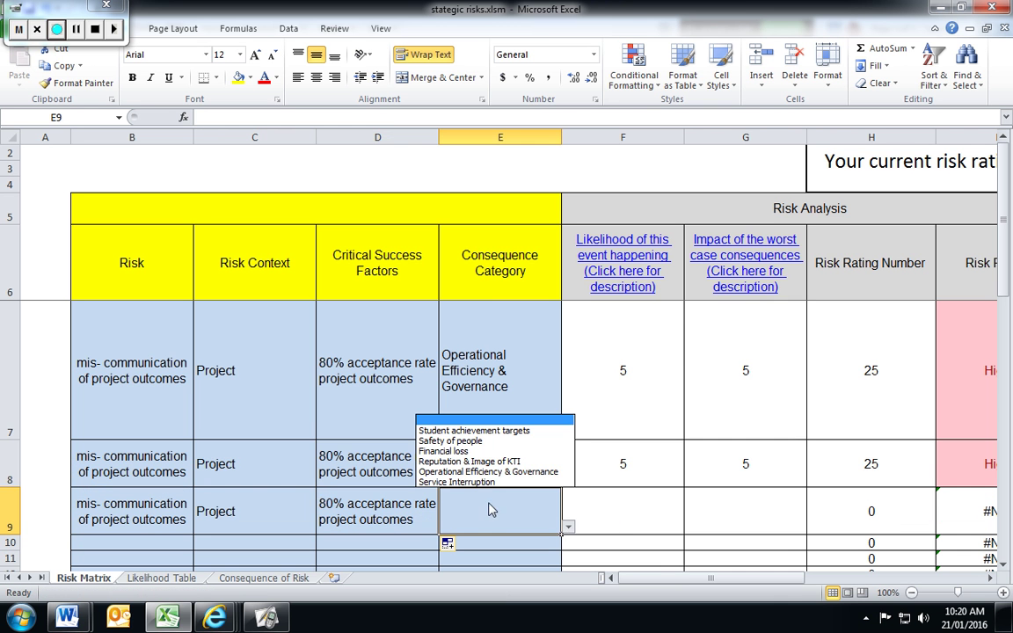
left_click(486, 473)
- Set both the likelihood and the worst-case impact of the row 9 risk to 5
left_click(602, 507)
scroll(662, 533, "down", 1)
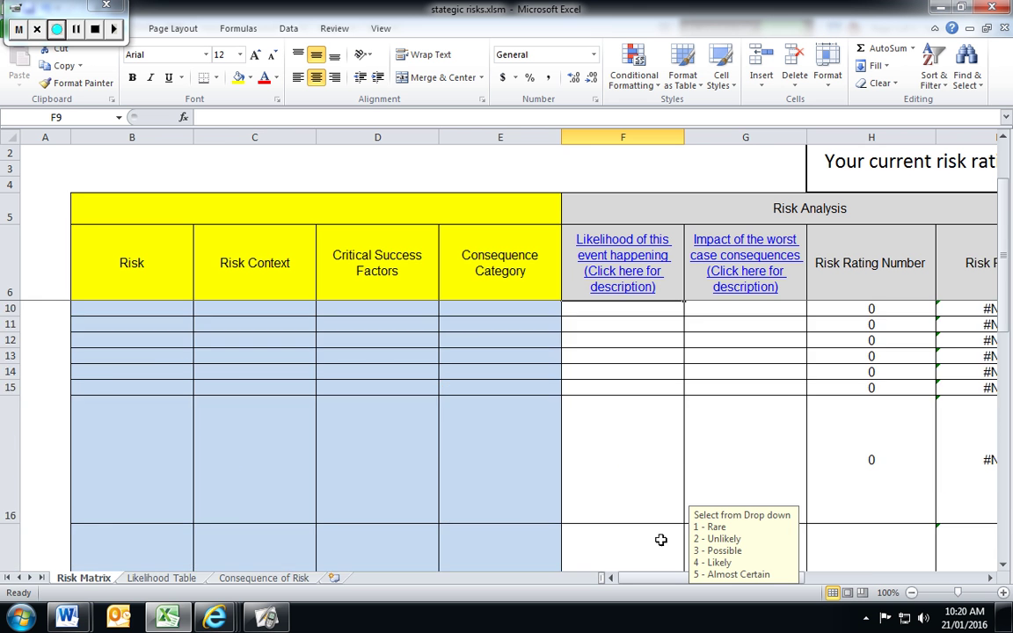
scroll(676, 394, "up", 1)
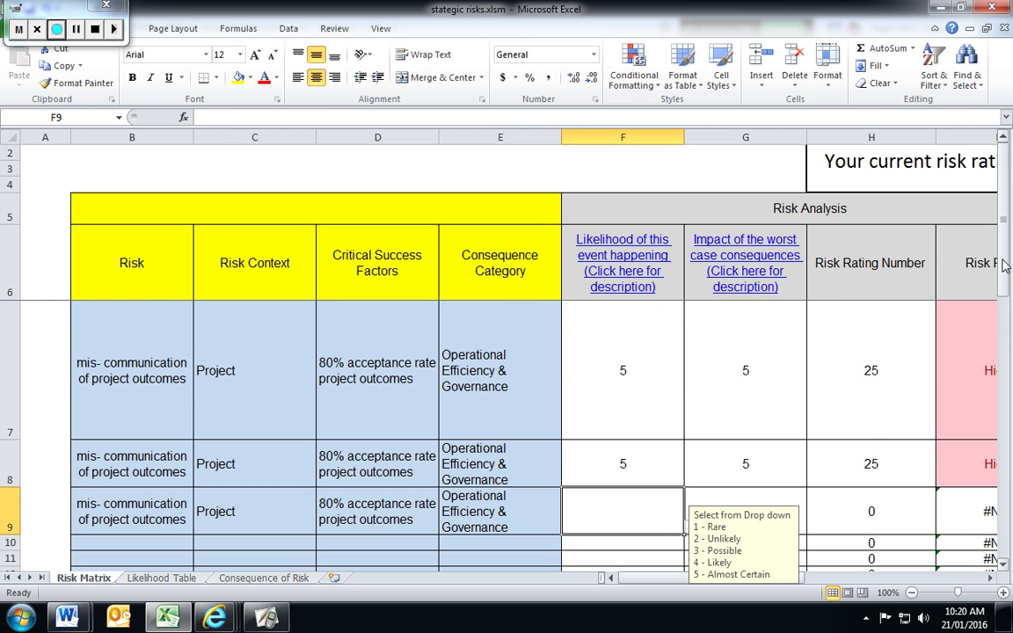
mouse_move(1004, 255)
left_mouse_down()
mouse_move(1007, 278)
mouse_move(1007, 269)
left_mouse_up()
left_click(691, 387)
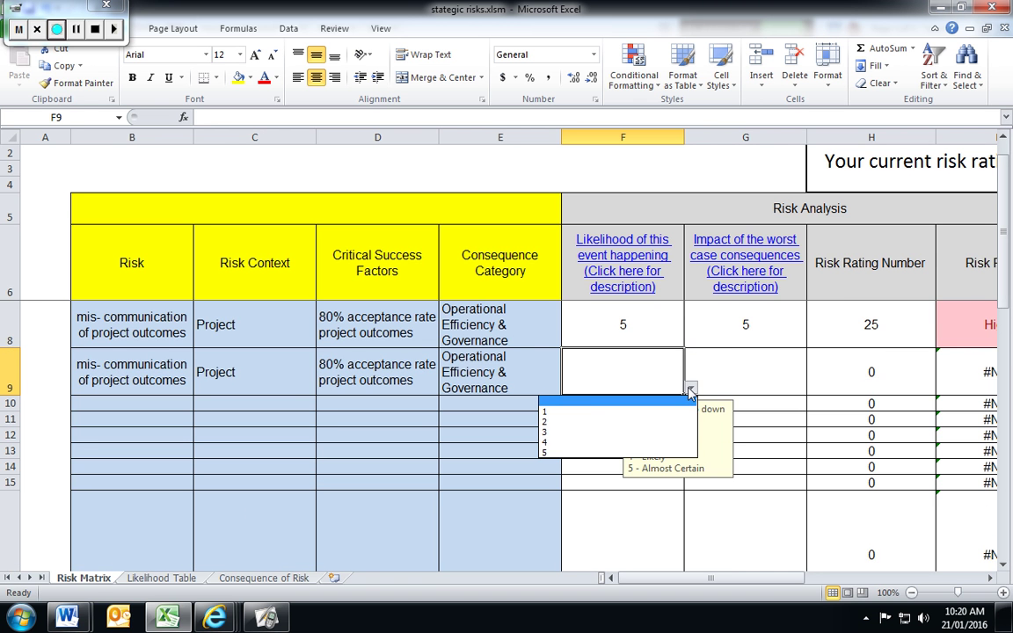
left_click(570, 452)
left_click(782, 381)
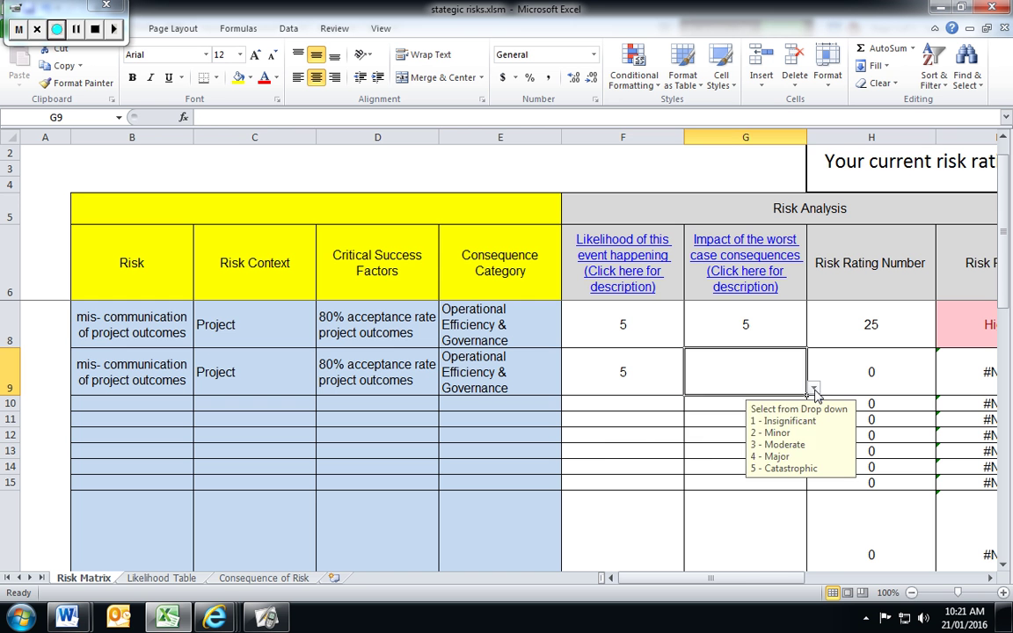
left_click(814, 387)
left_click(715, 452)
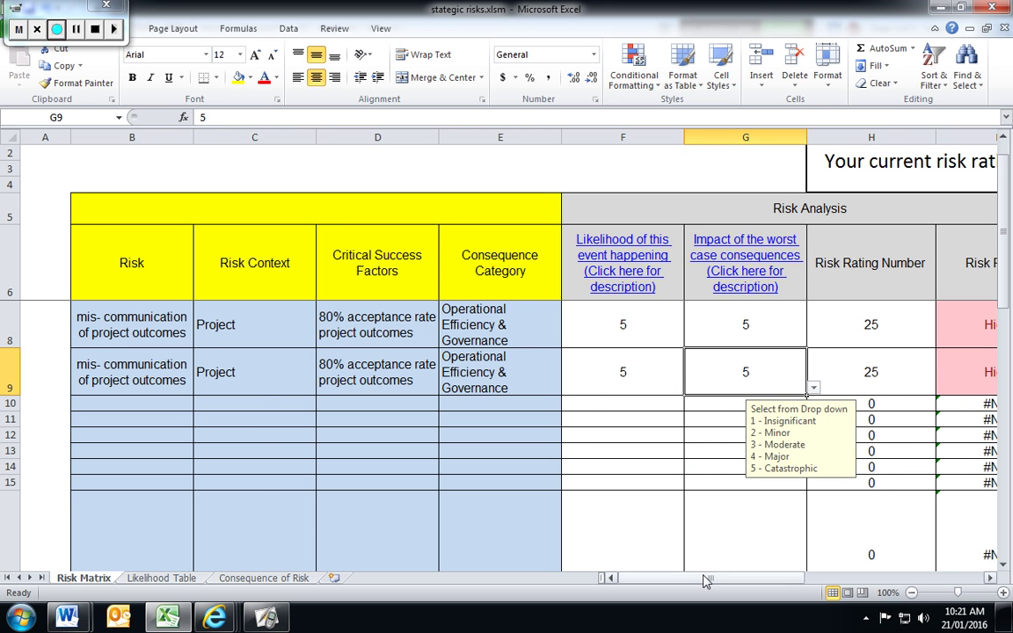
- Mark the row 9 risk as not acceptable by choosing No
left_click_drag(704, 579, 743, 581)
left_click(473, 327)
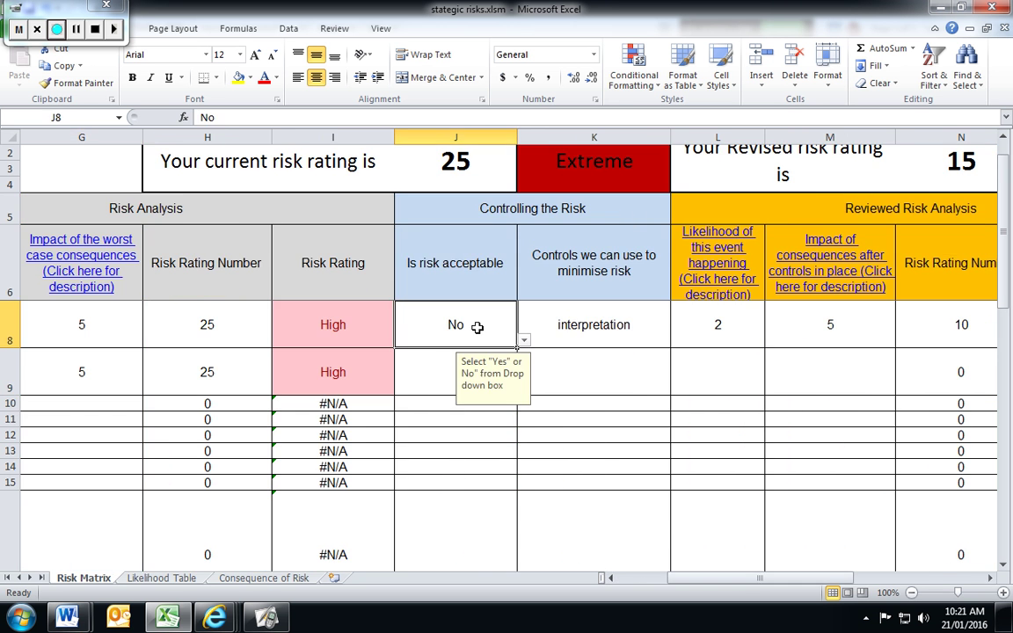
left_click(461, 368)
left_click(523, 387)
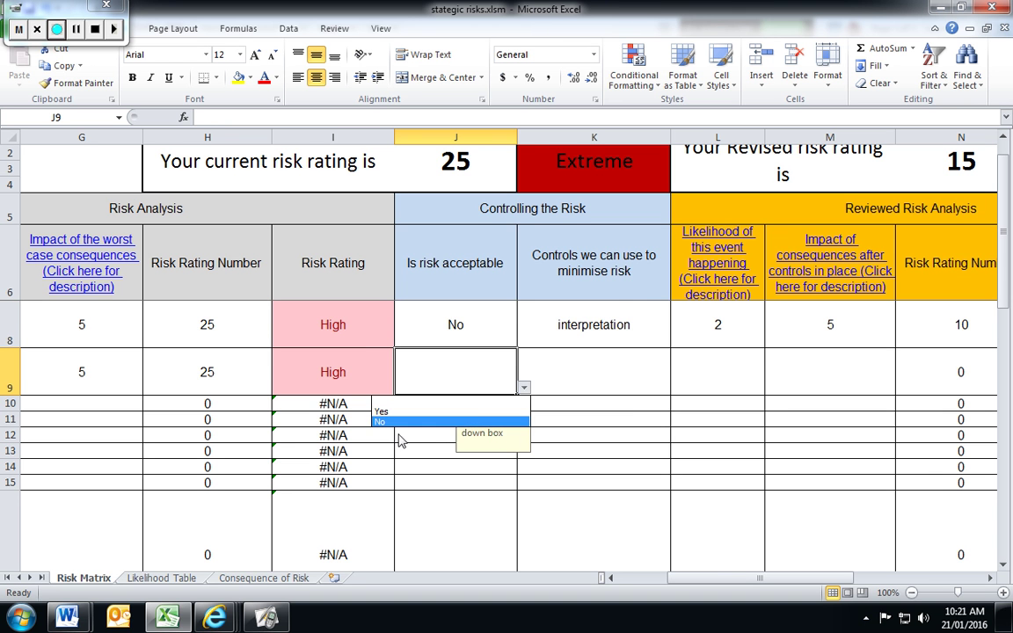
left_click(385, 423)
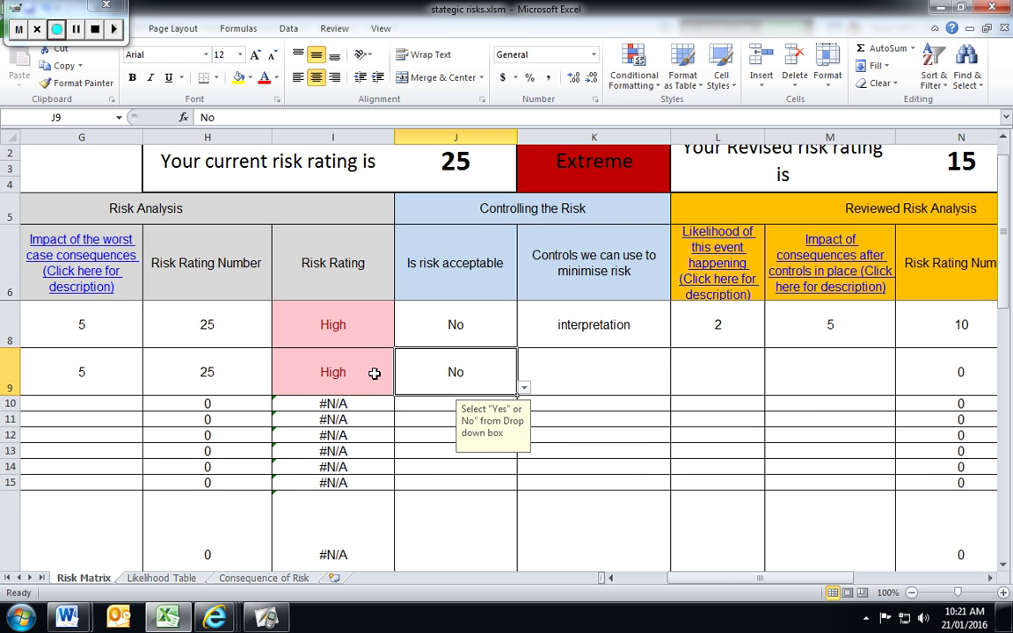
- Enter "hearing aids" as the control used to minimise the row 9 risk
left_click(603, 371)
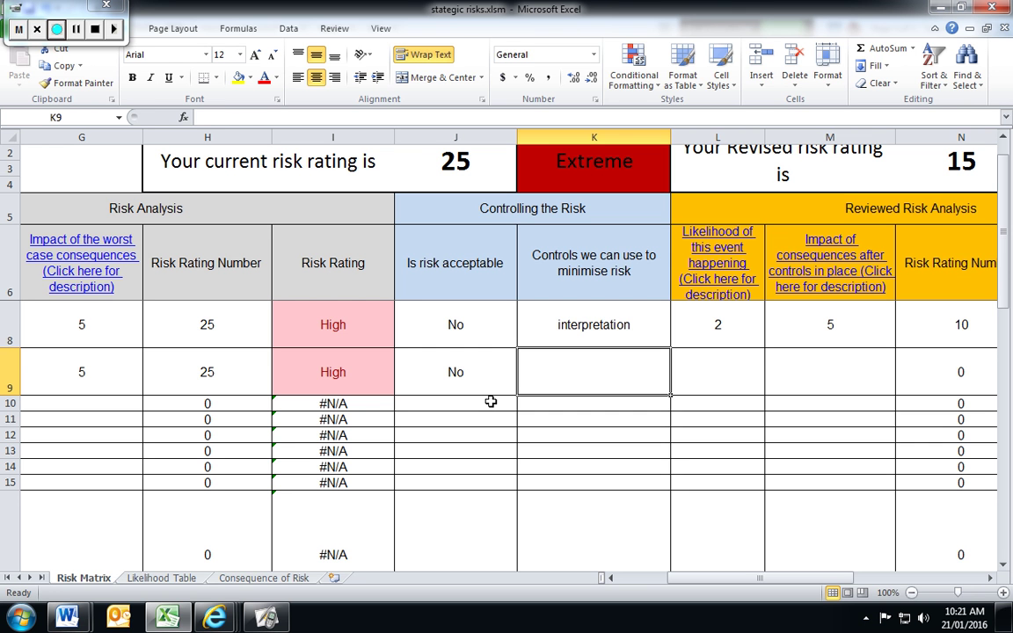
type("hearing")
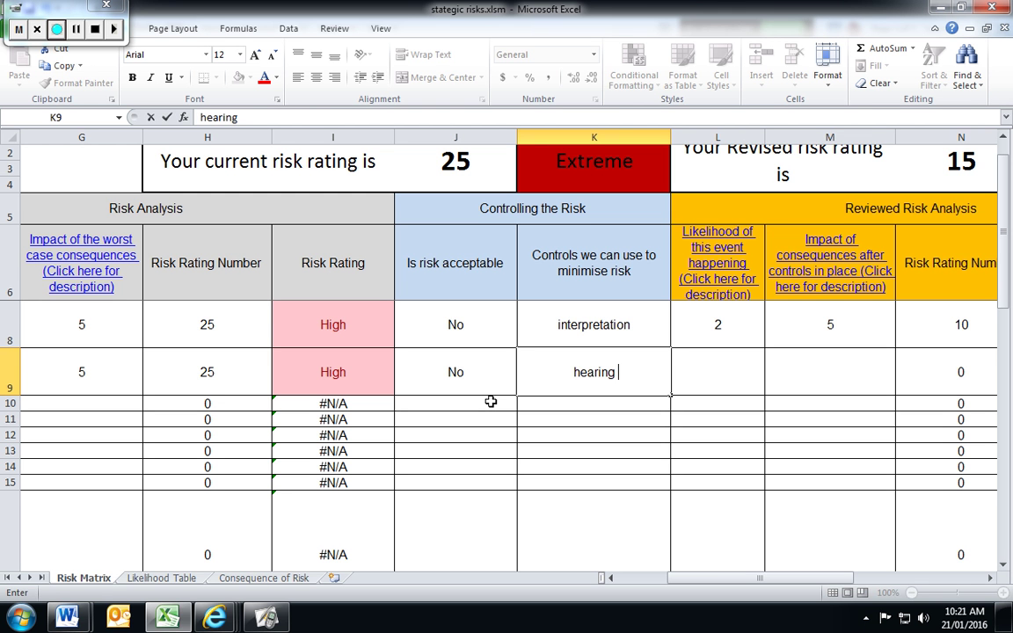
type("aides")
key("BackSpace")
key("BackSpace")
type("s")
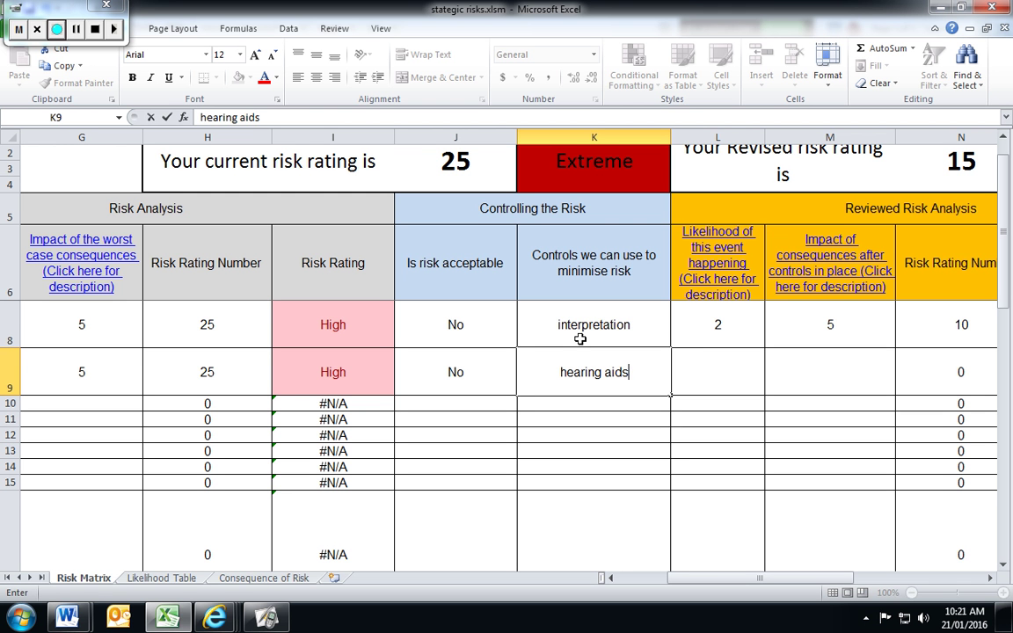
- Set the reviewed likelihood of the row 9 risk to 2 and its impact after controls to 5
left_click(731, 374)
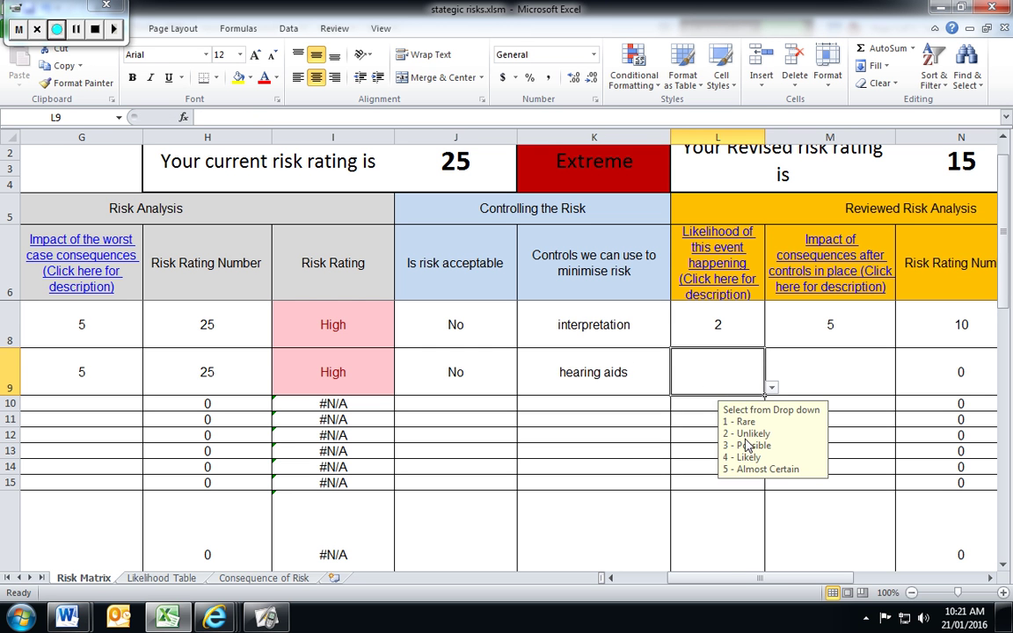
left_click(770, 388)
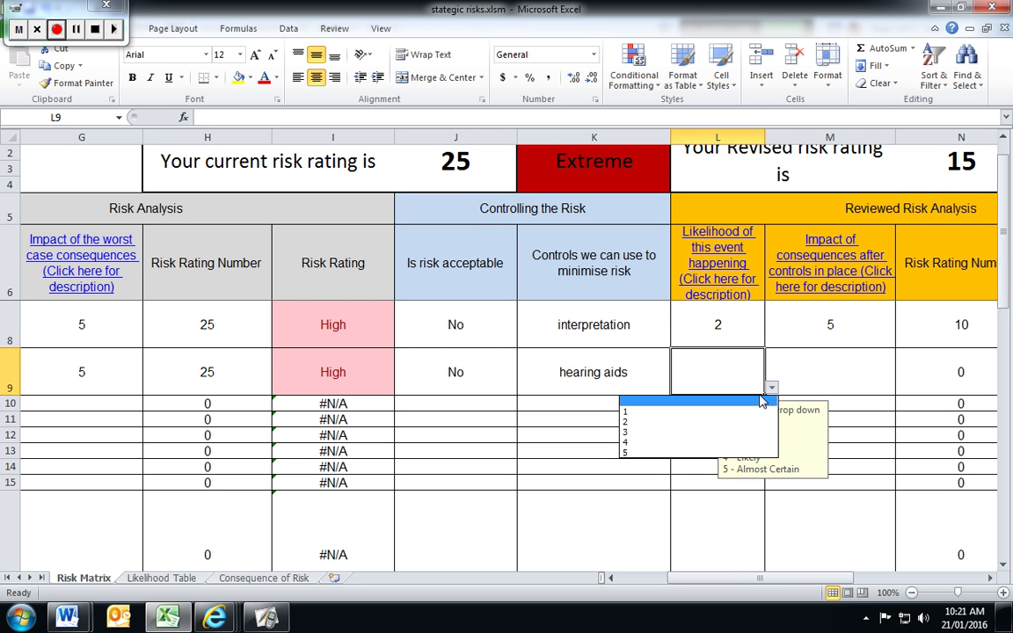
left_click(673, 423)
left_click(819, 382)
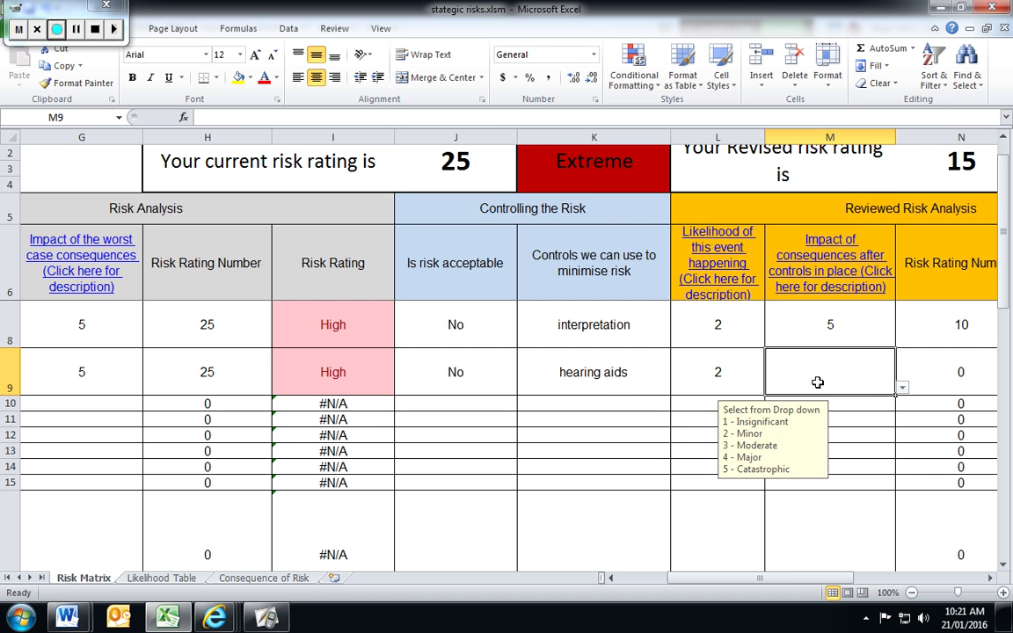
left_click(902, 388)
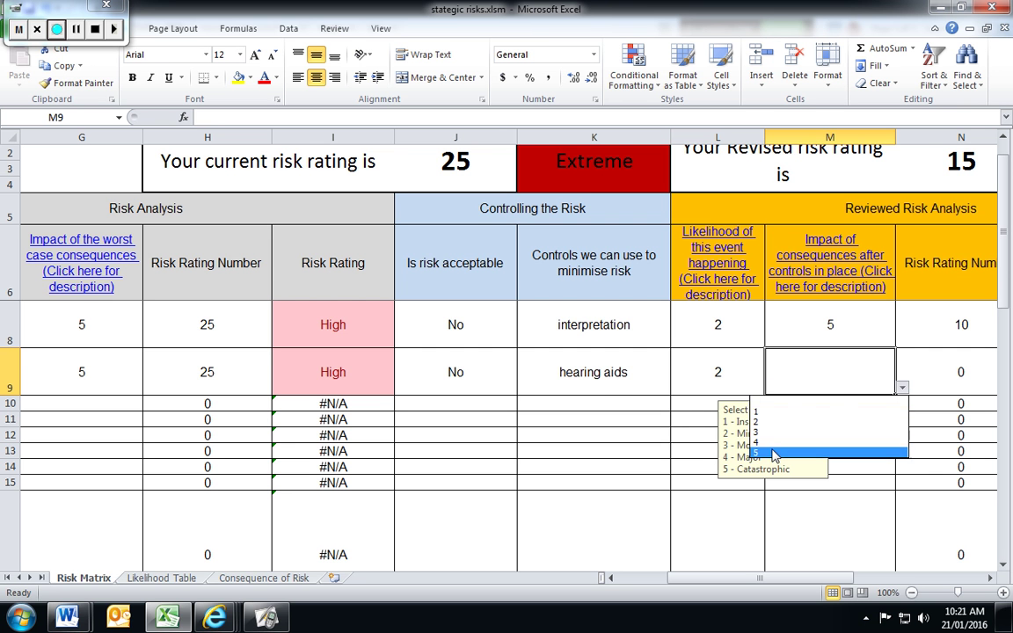
left_click(773, 451)
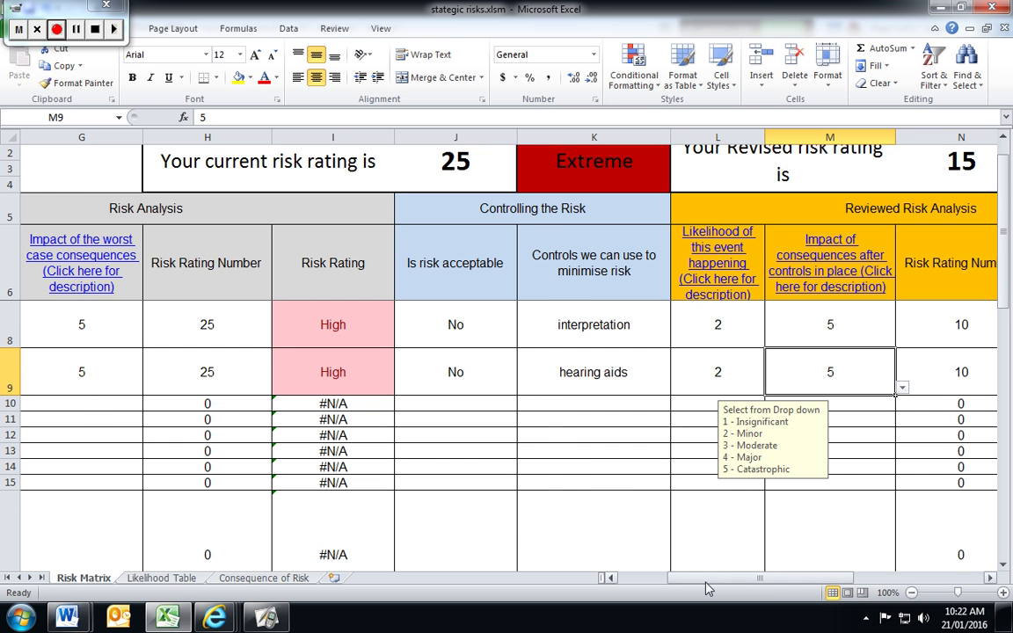
- Fill the row 8 risk owner "IT department" down into row 9
left_click_drag(709, 582, 761, 584)
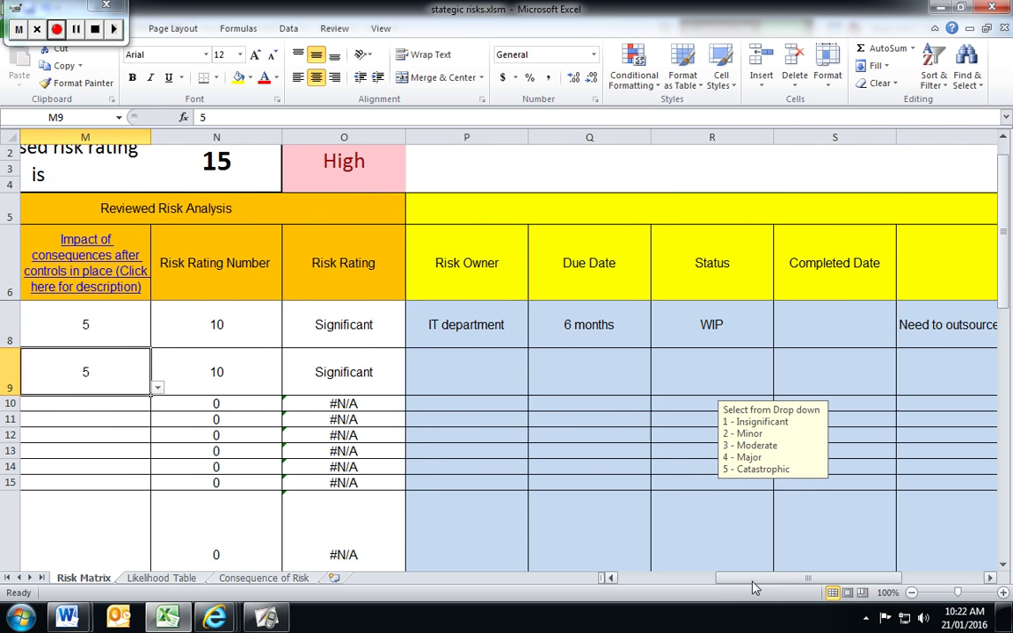
left_click(514, 348)
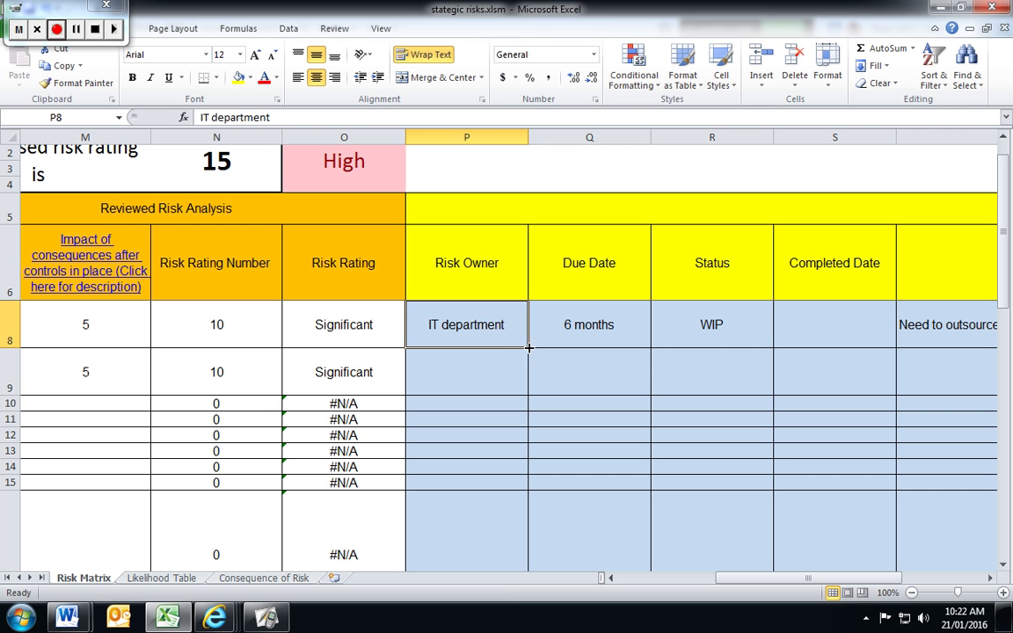
left_click_drag(529, 349, 521, 375)
left_click(616, 341)
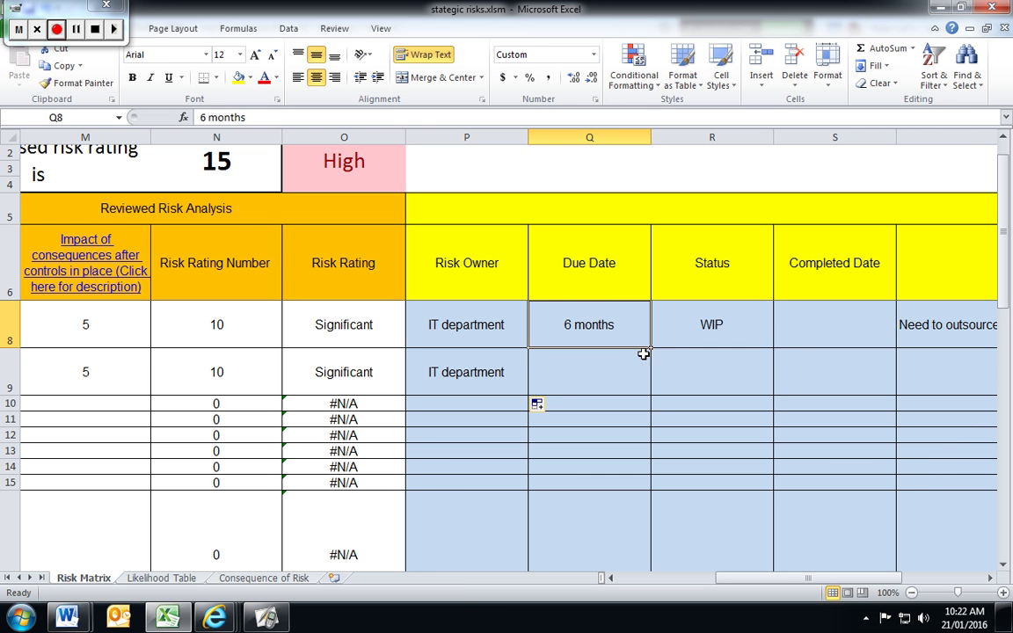
left_click_drag(655, 348, 656, 372)
left_click(730, 386)
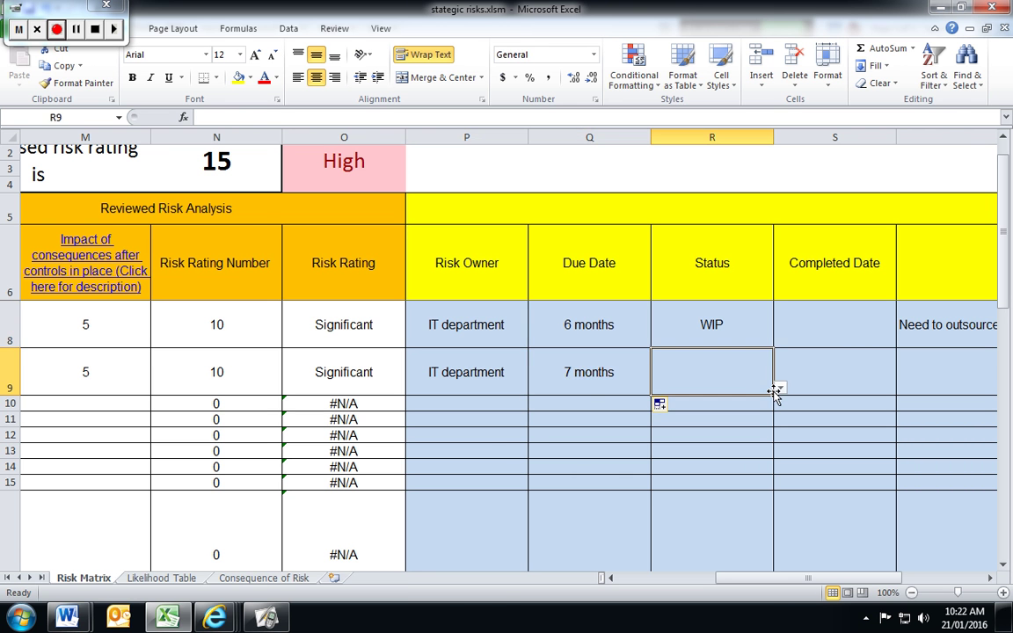
- Copy the row 8 due date "6 months" into the Due Date cell of row 9
left_click(607, 367)
right_click(570, 327)
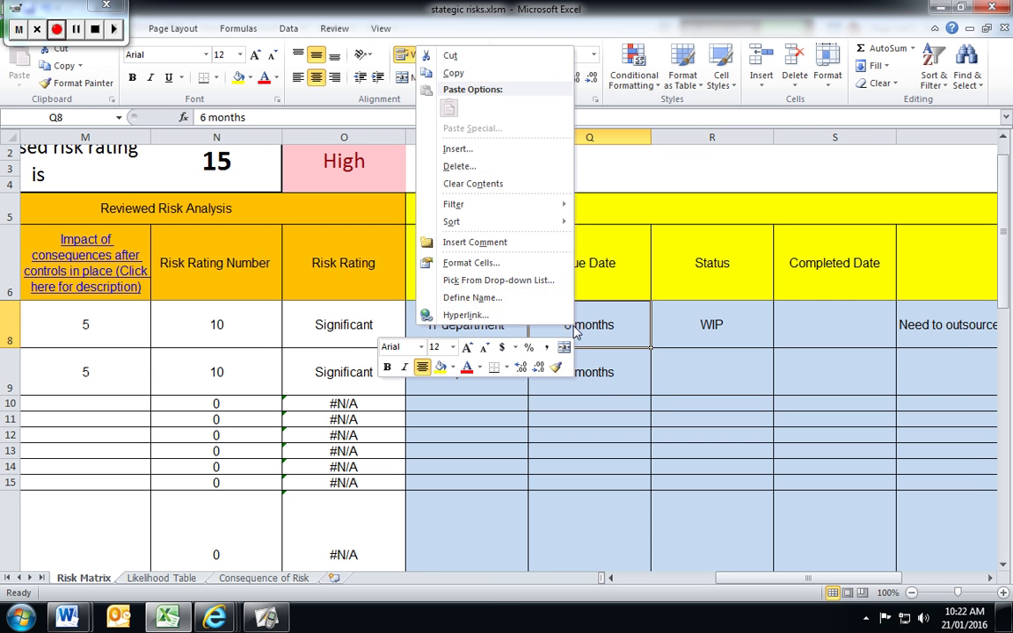
left_click(439, 73)
left_click(570, 362)
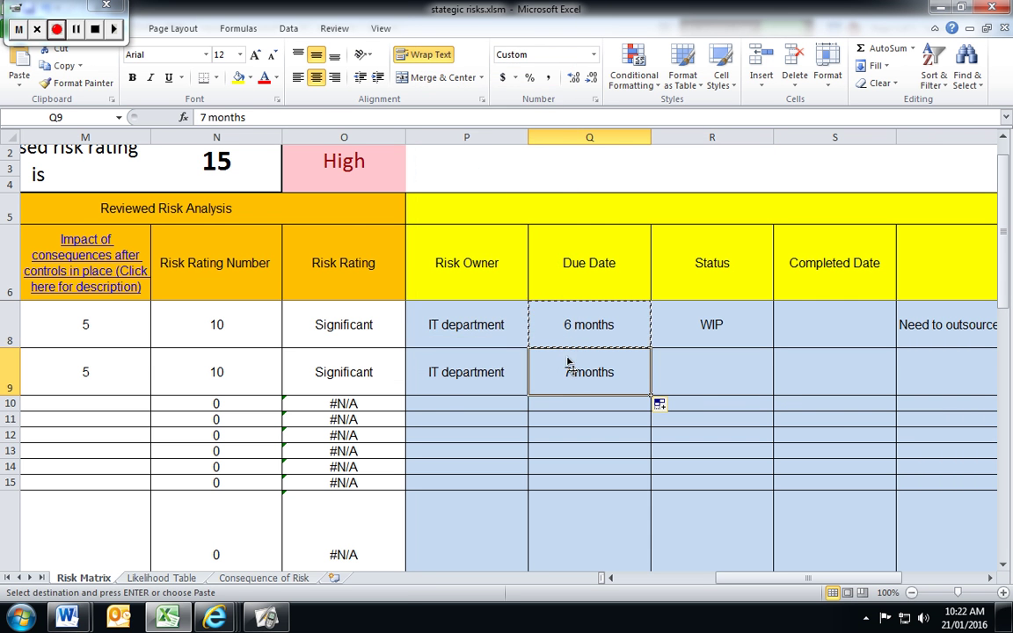
right_click(565, 365)
left_click(434, 140)
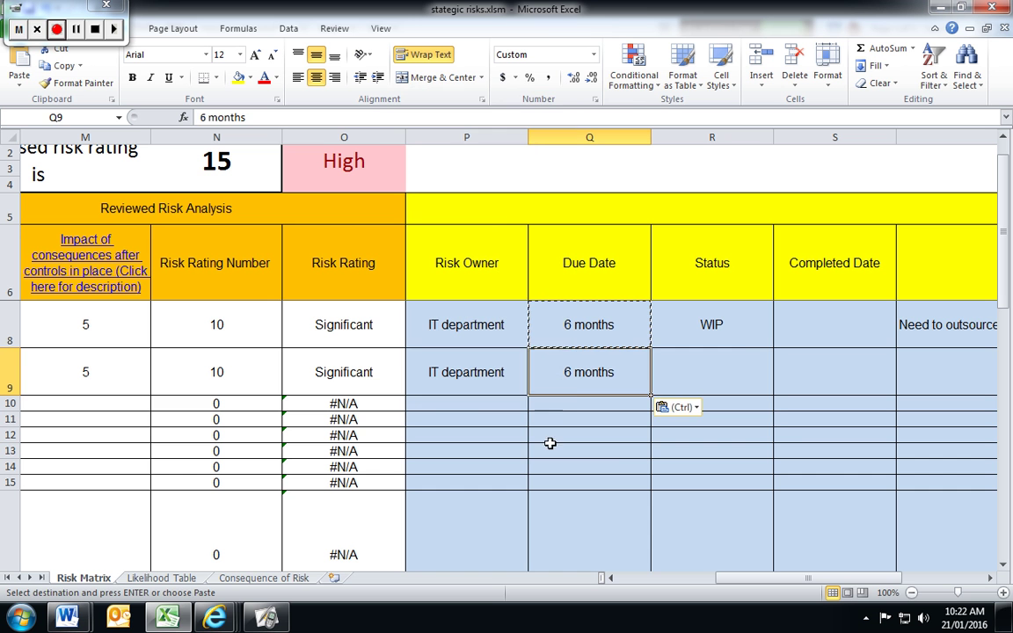
left_click(563, 450)
- Set the status of the row 9 risk to WIP
left_click(699, 384)
left_click(779, 387)
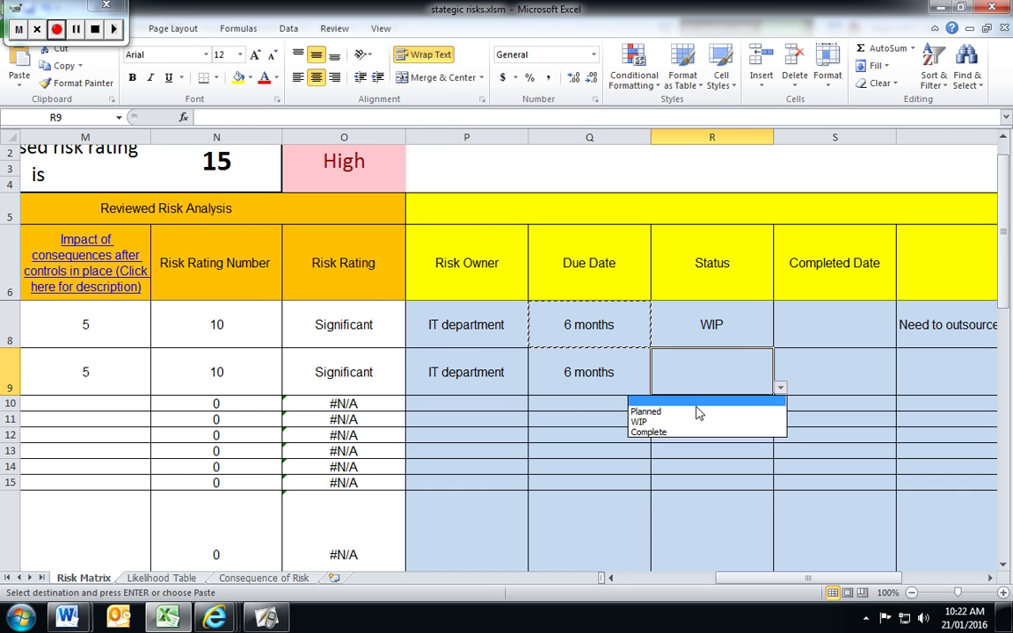
left_click(675, 425)
- Copy the row 7 comment about developing an IPAD application for fisheries regulations into the Comments cell of row 9
left_click_drag(808, 579, 824, 585)
left_click(680, 371)
scroll(735, 361, "up", 1)
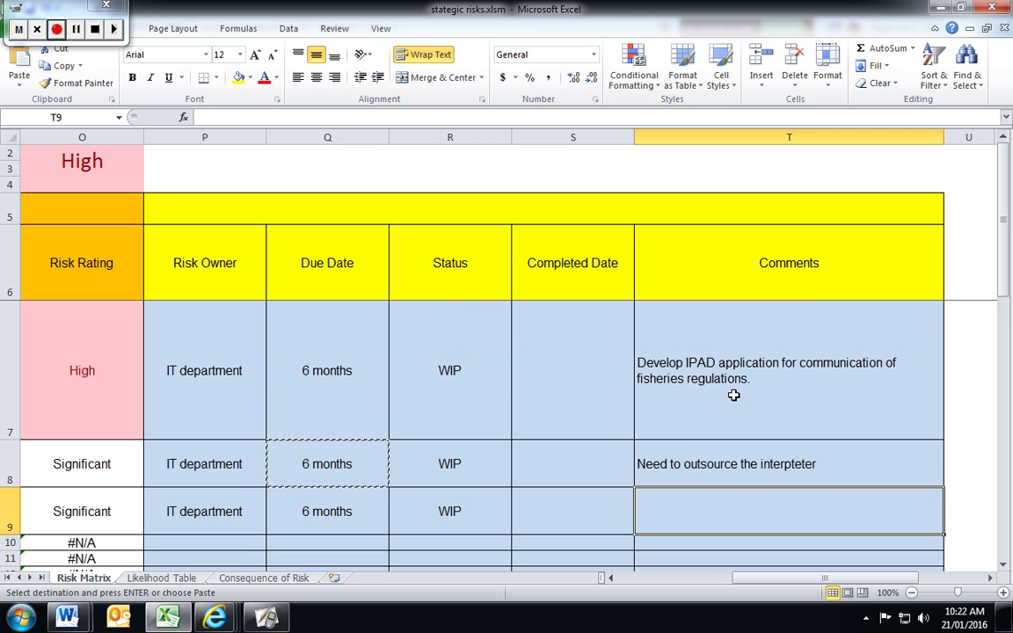
left_click(696, 421)
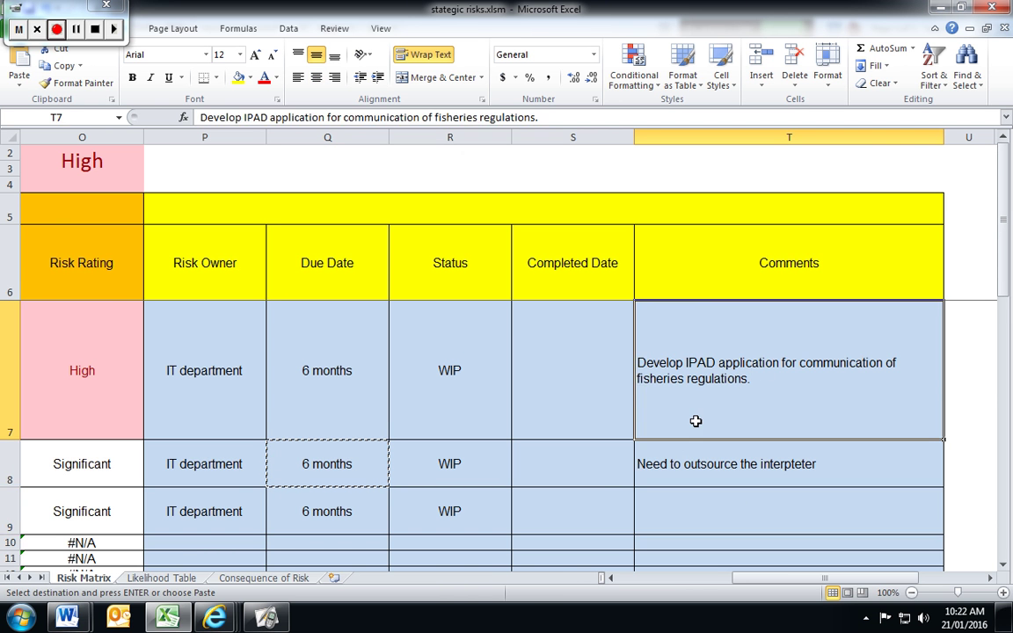
key("ctrl+c")
left_click(691, 514)
key("ctrl+v")
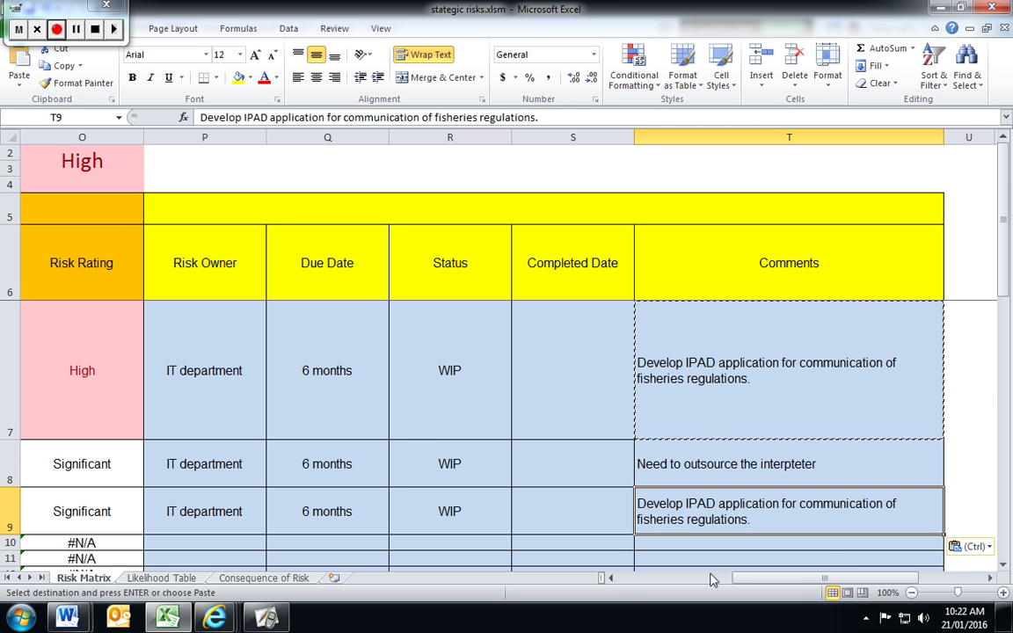
- Examine the overall revised risk rating and compare the reviewed likelihood, impact and rating numbers of the risks in rows 7 to 9
left_click(616, 561)
left_click_drag(803, 583, 765, 588)
left_click(535, 543)
scroll(600, 486, "down", 1)
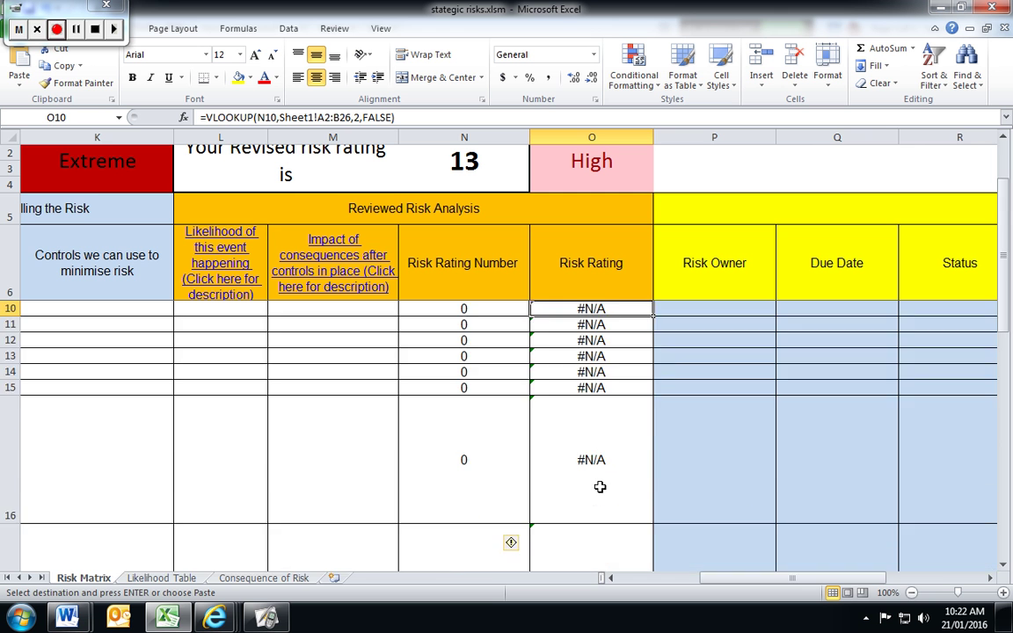
scroll(539, 438, "up", 1)
left_click(337, 155)
scroll(644, 357, "down", 1)
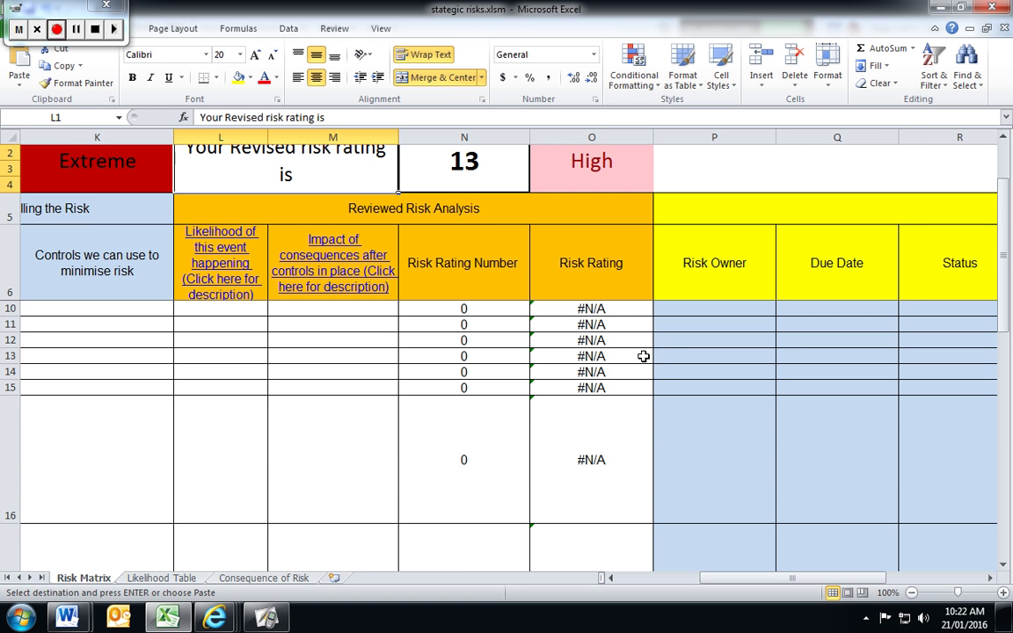
scroll(823, 290, "up", 1)
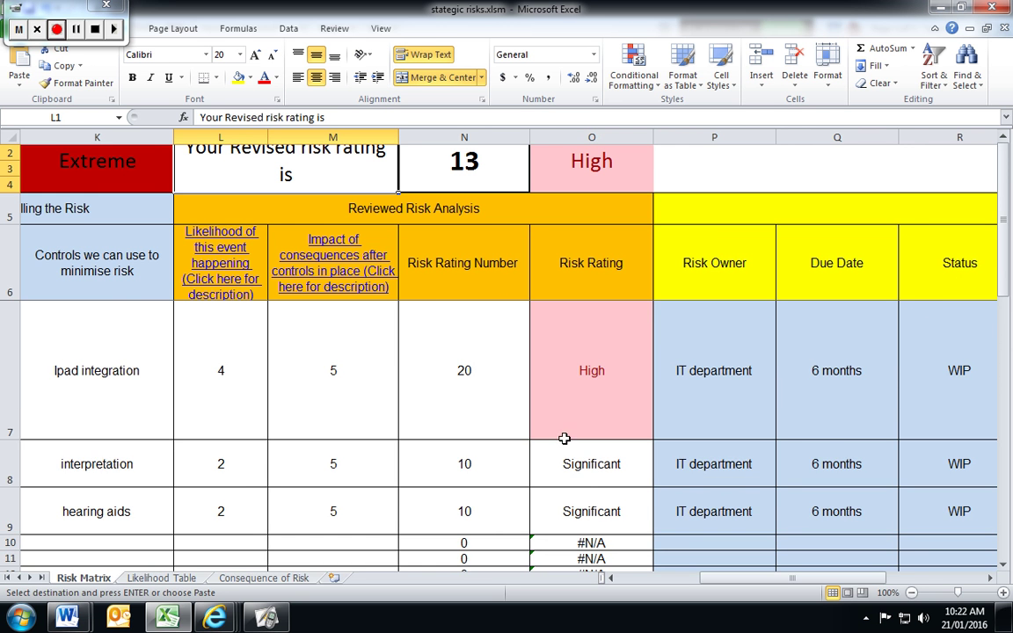
left_click_drag(241, 469, 433, 506)
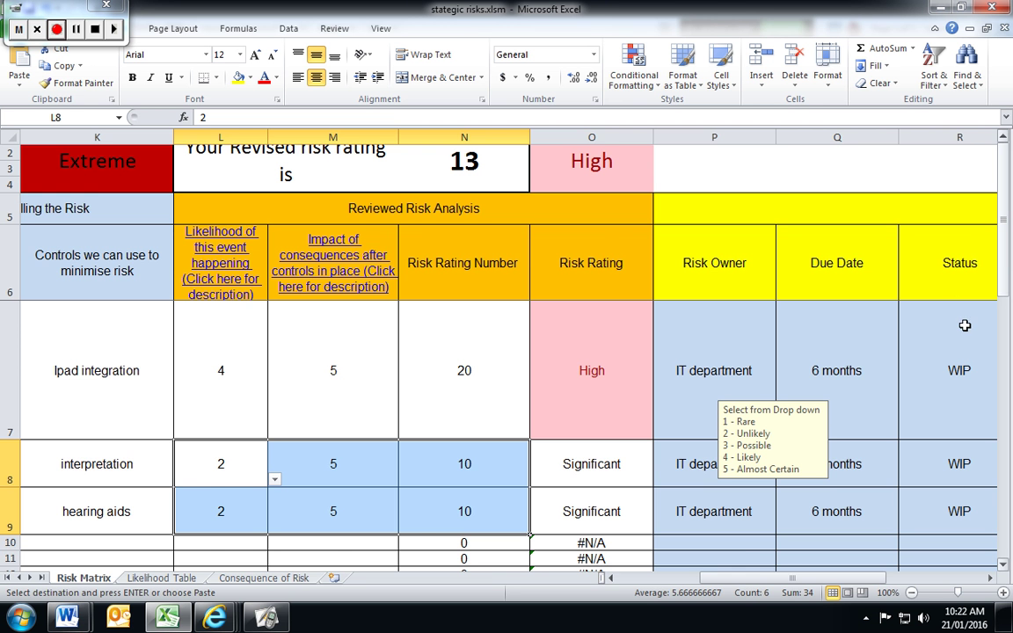
- Copy the row 9 risk "mis- communication of project outcomes" into the Risk cell of row 10
left_click_drag(785, 585, 698, 586)
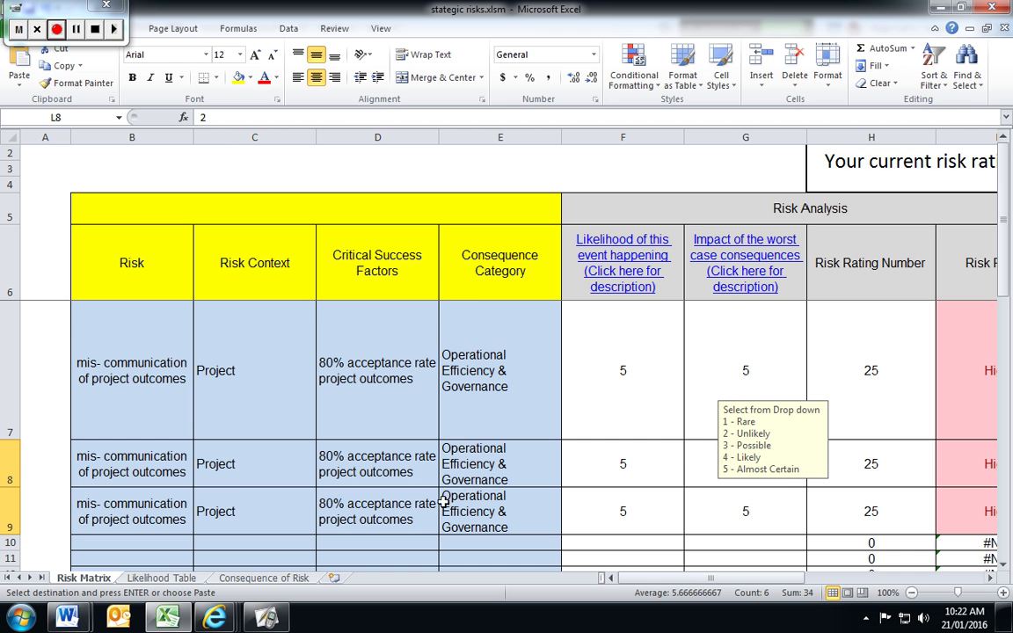
left_click_drag(1004, 246, 1004, 255)
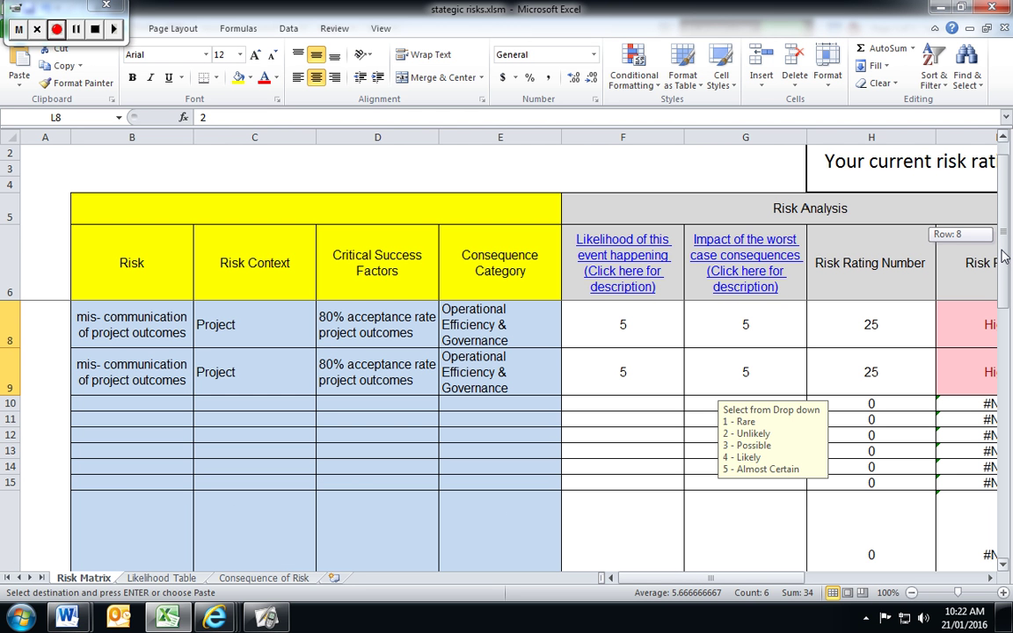
left_click_drag(1004, 255, 1004, 255)
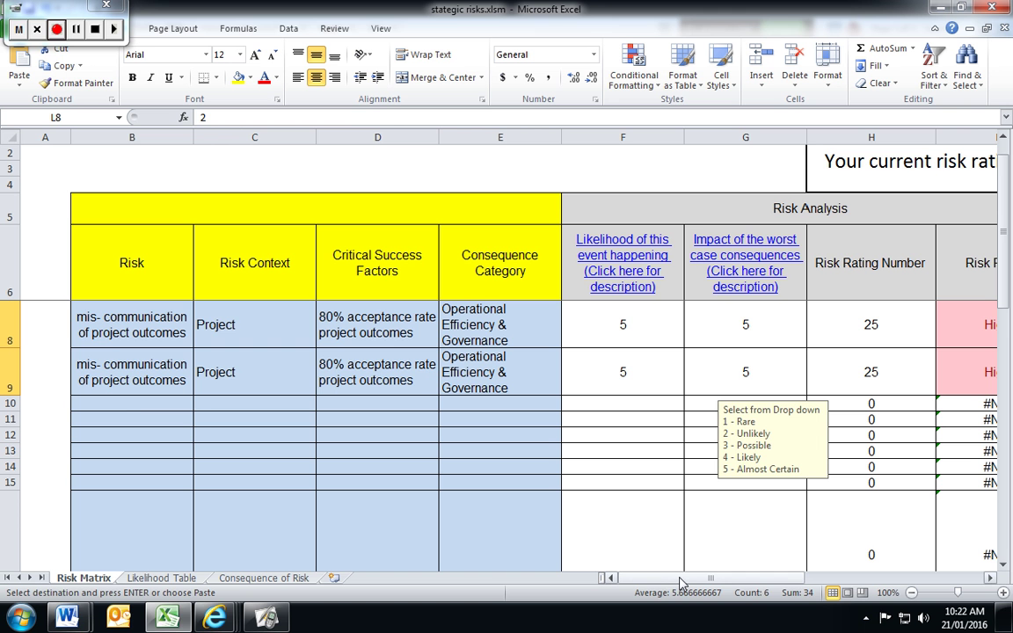
left_click(139, 370)
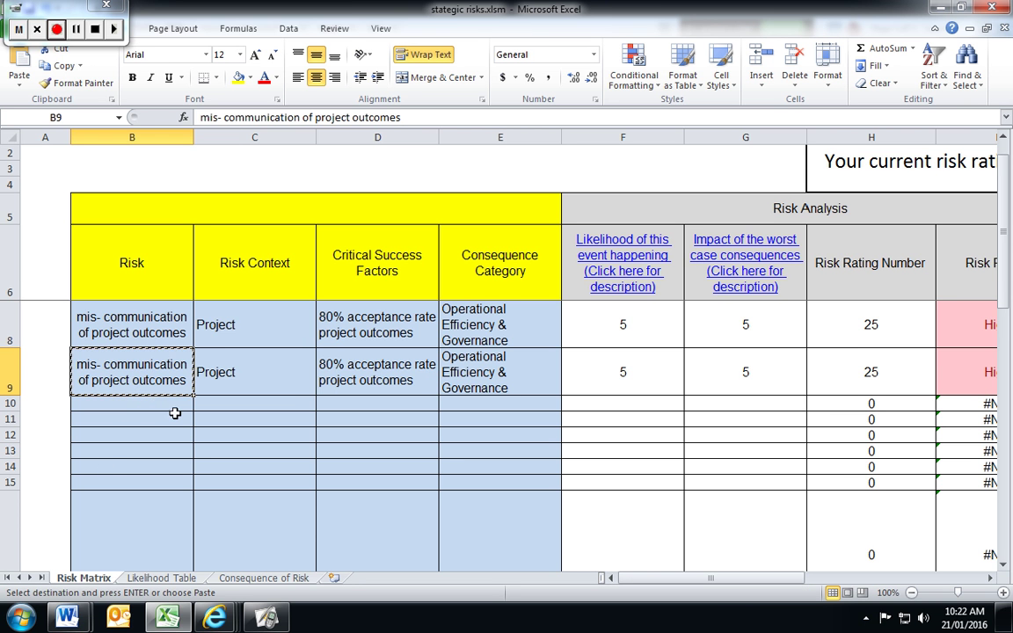
left_click(167, 404)
key("ctrl+v")
- Set the risk context of row 10 to Project
left_click(255, 376)
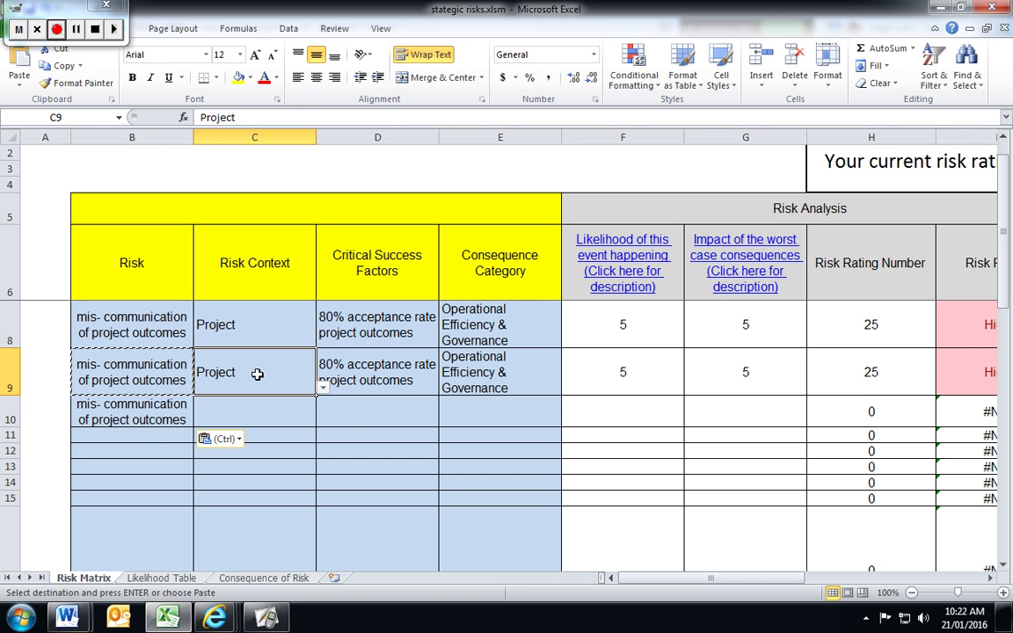
left_click(290, 420)
left_click(323, 420)
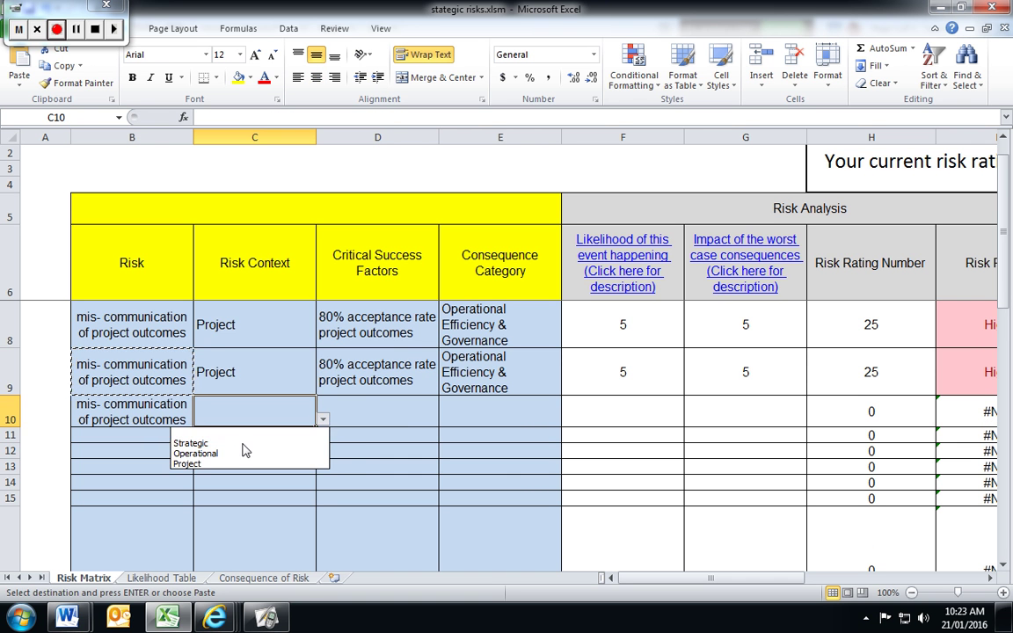
left_click(222, 465)
- Copy the row 9 critical success factor into row 10 and set that row's consequence category to Operational Efficiency & Governance
left_click(382, 376)
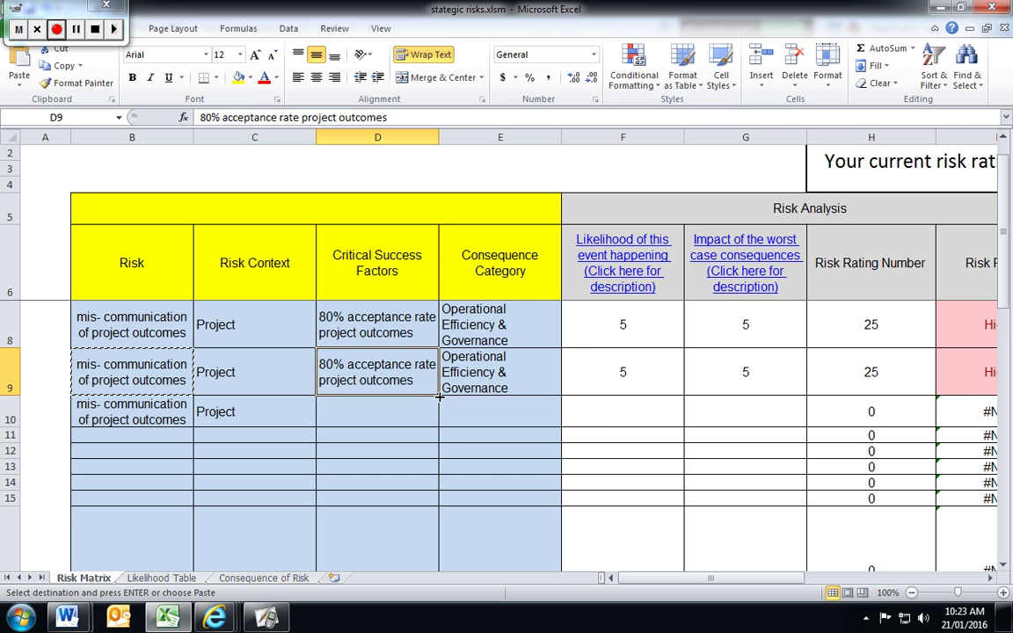
left_click_drag(438, 396, 438, 424)
left_click(487, 387)
left_click(536, 422)
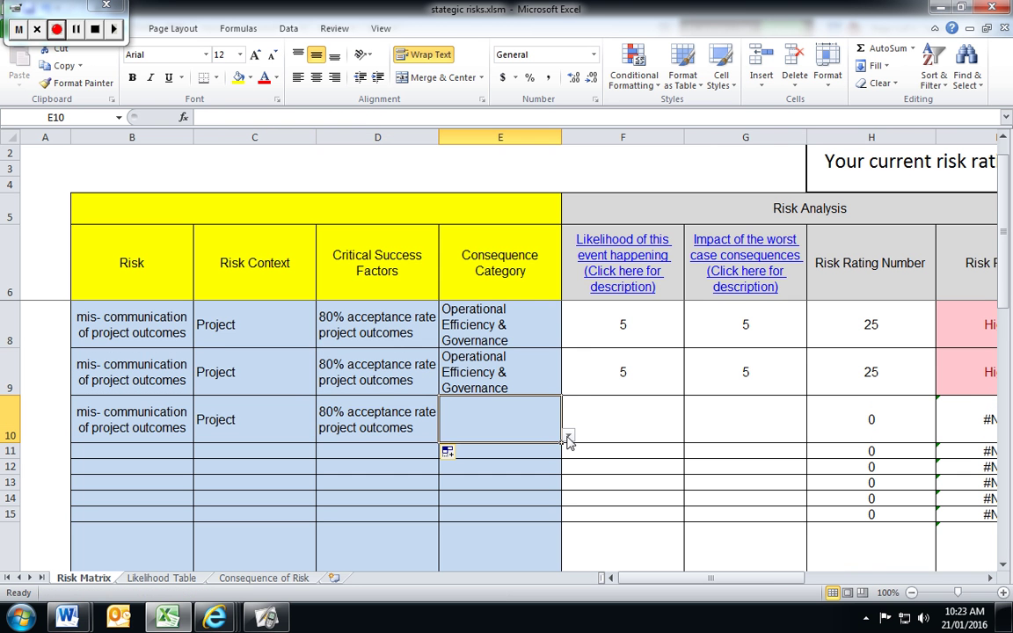
left_click(568, 434)
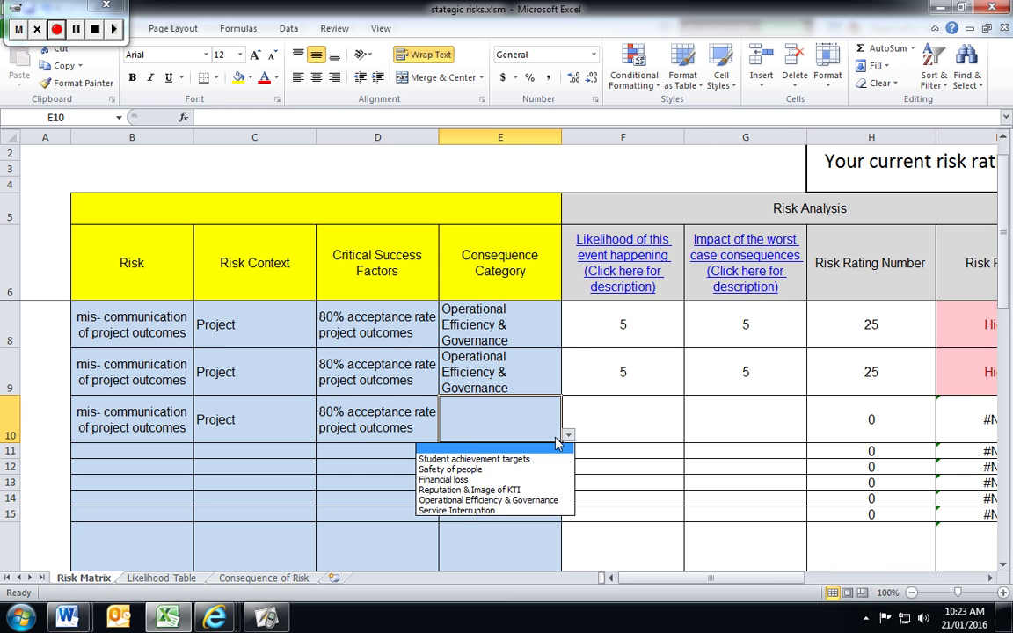
left_click(475, 500)
- Set both the initial likelihood and the worst-case impact of the row 10 risk to 5
left_click(641, 420)
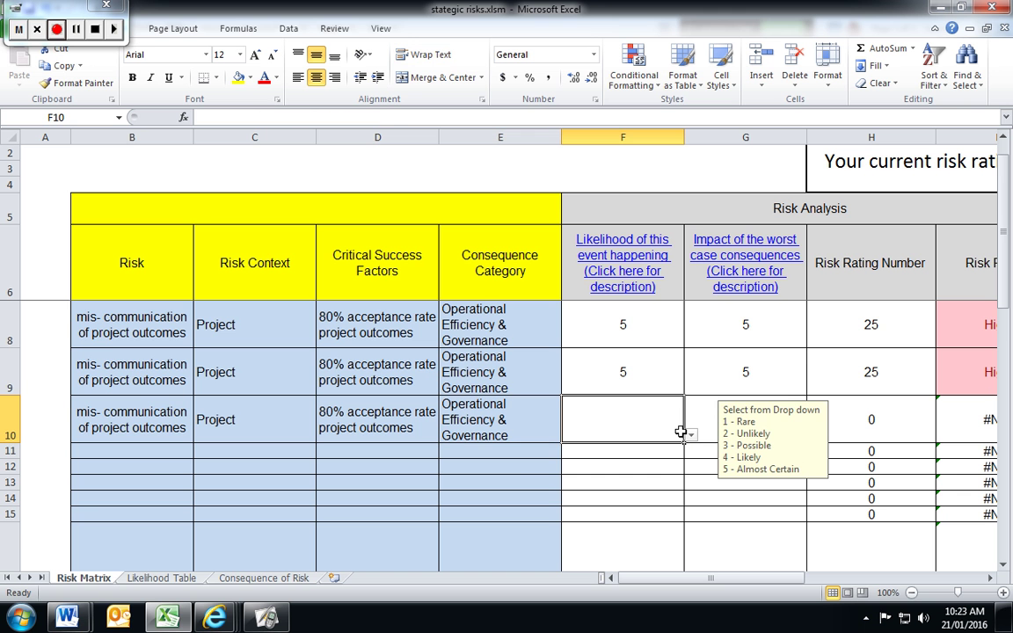
left_click(692, 440)
left_click(554, 491)
key("Tab")
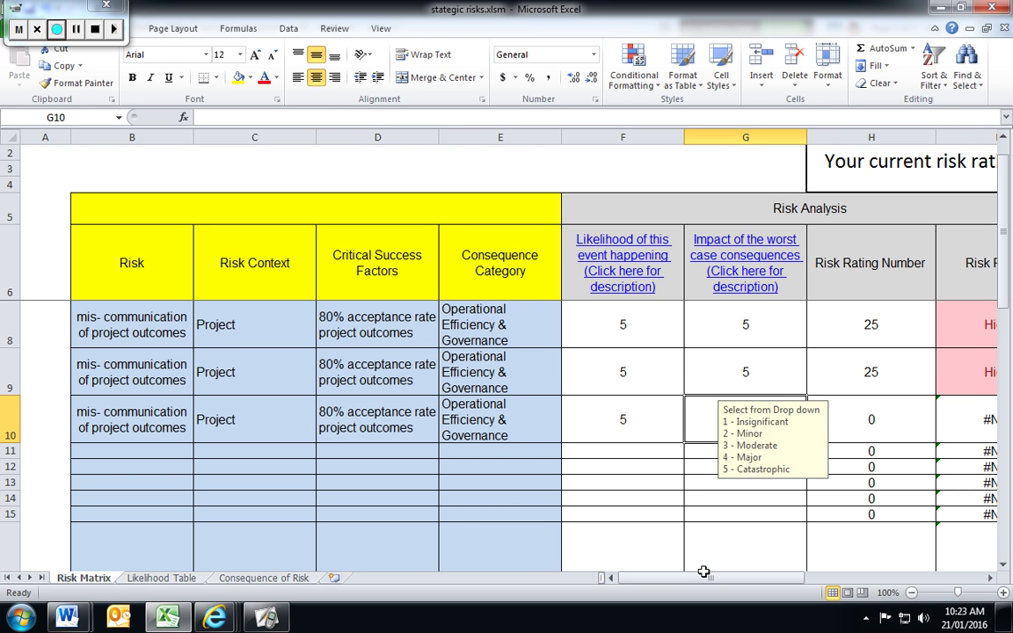
left_click_drag(703, 574, 743, 576)
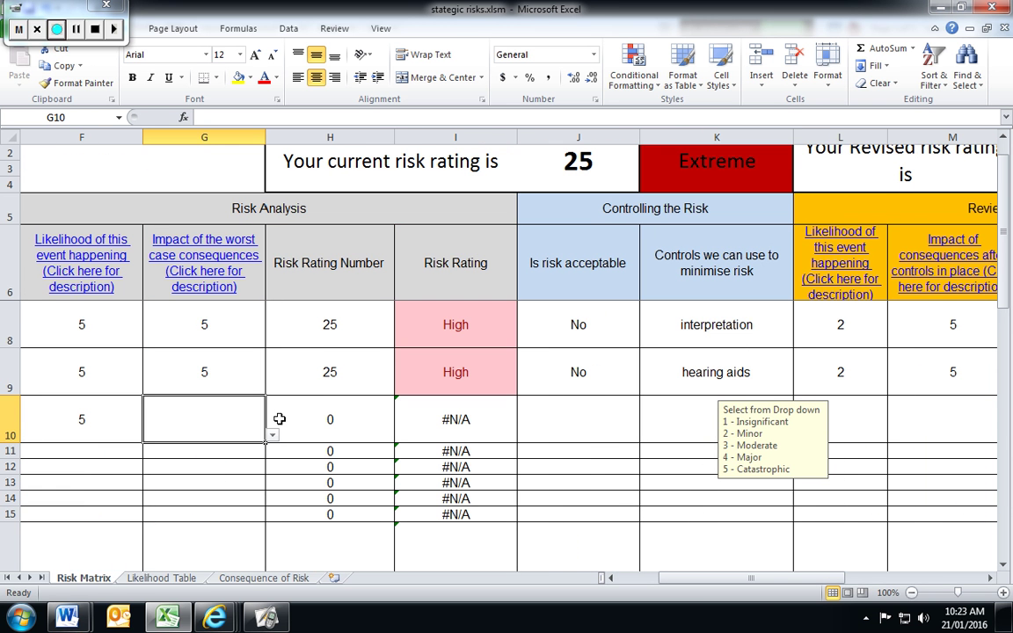
left_click(273, 435)
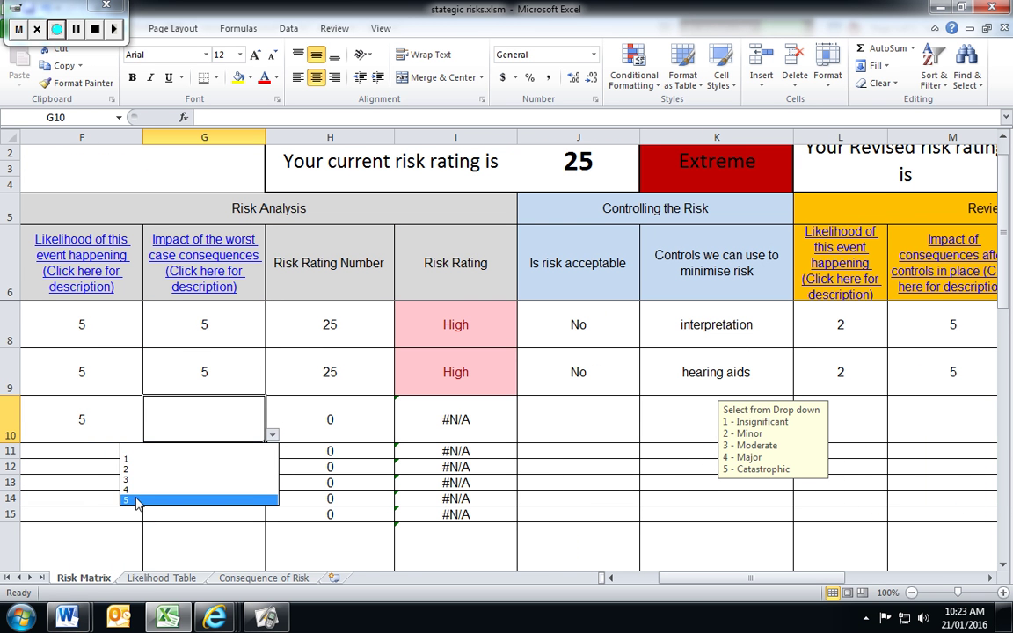
left_click(136, 501)
- Mark the row 10 risk as not acceptable with "No" and enter "subtitles" as its control
left_click(562, 422)
left_click(646, 435)
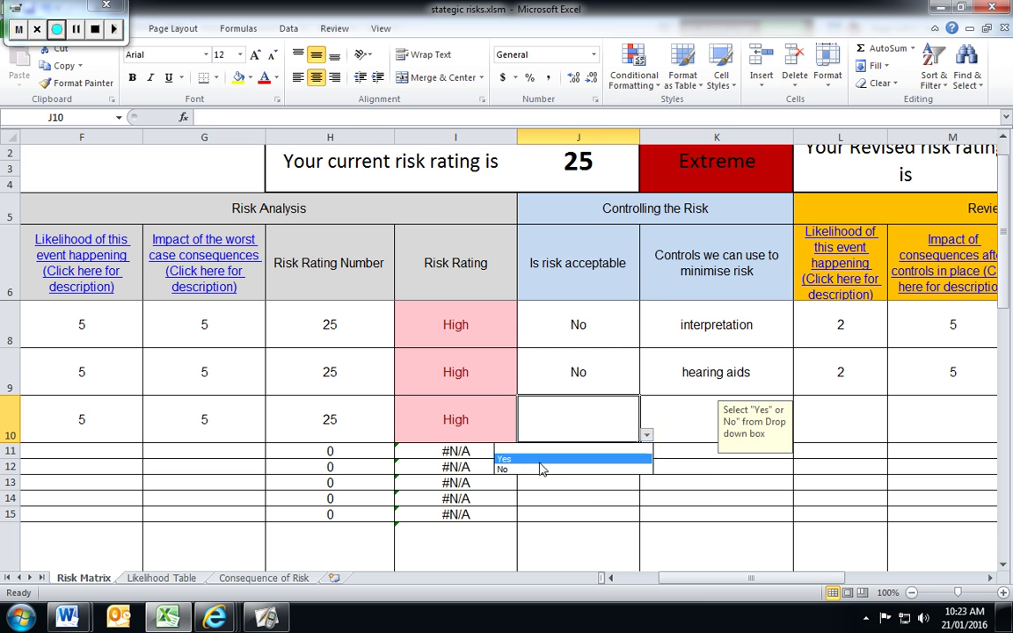
left_click(540, 470)
left_click_drag(712, 578, 736, 590)
left_click(255, 427)
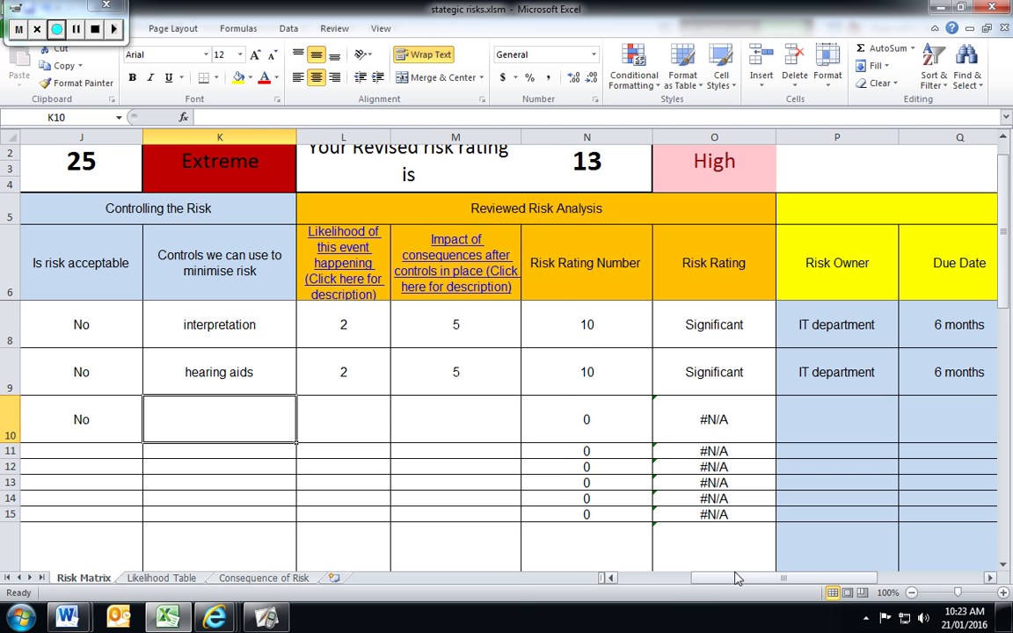
mouse_move(733, 578)
left_mouse_down()
mouse_move(665, 600)
mouse_move(737, 598)
left_mouse_up()
type("sub")
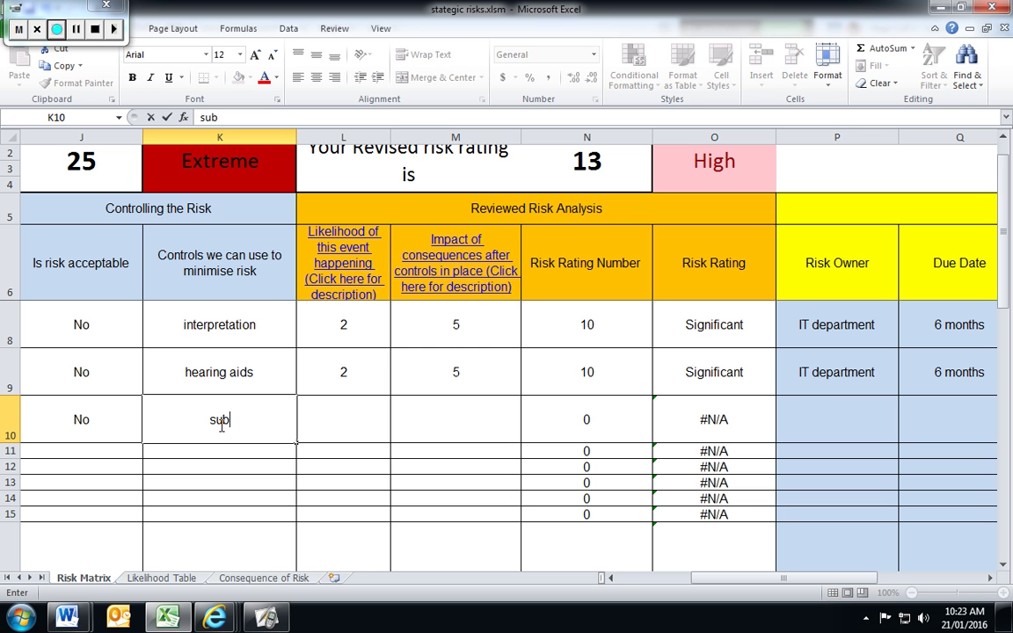
type("titles")
- Set the reviewed likelihood of the row 10 risk to 2 and its reviewed impact to 5
left_click(350, 401)
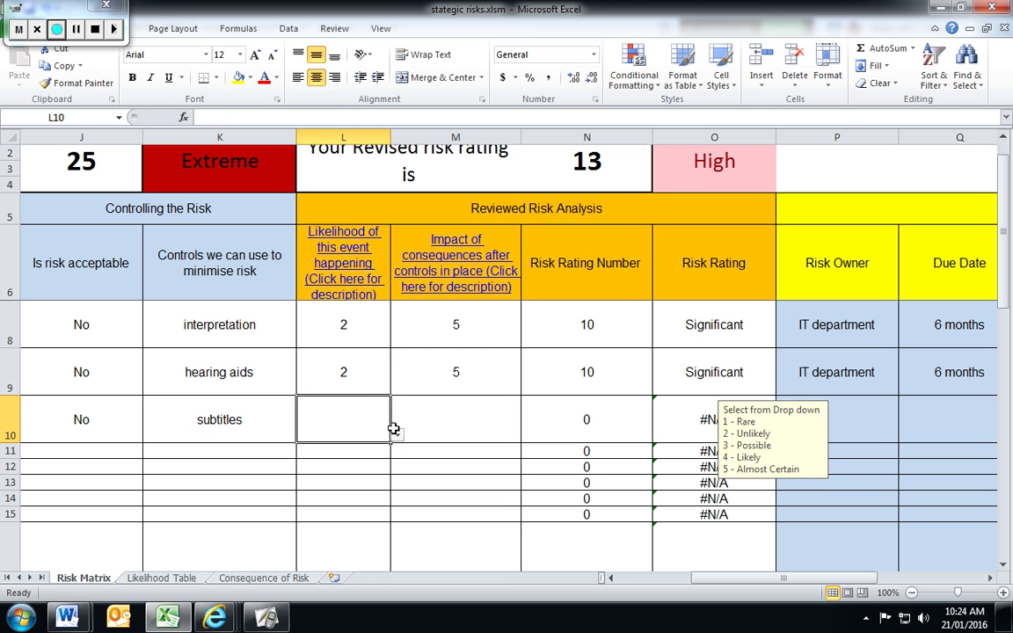
left_click(398, 434)
left_click(272, 474)
left_click(487, 423)
left_click(527, 434)
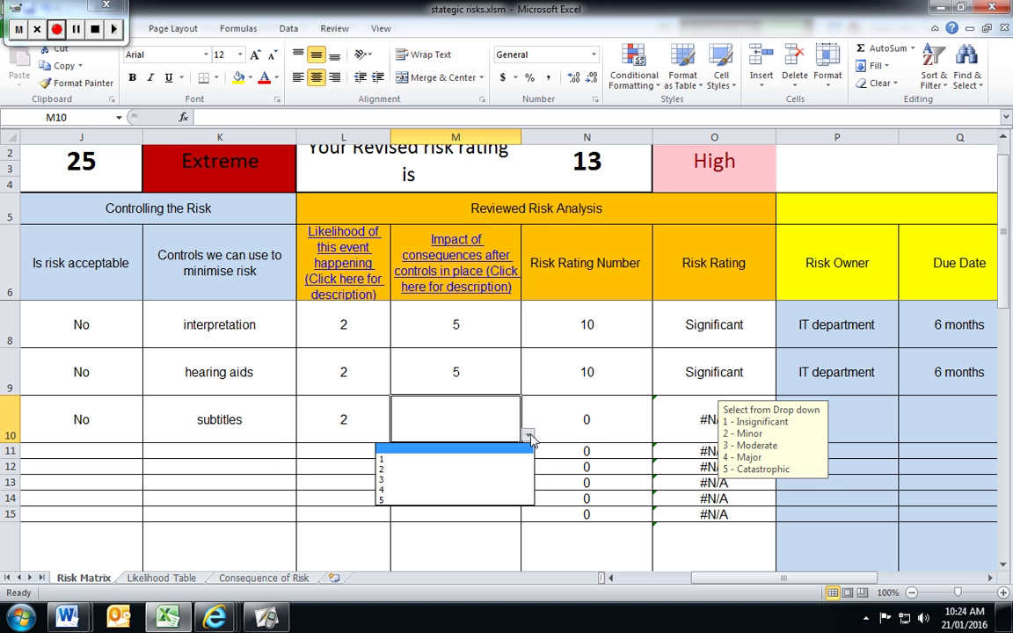
left_click(403, 499)
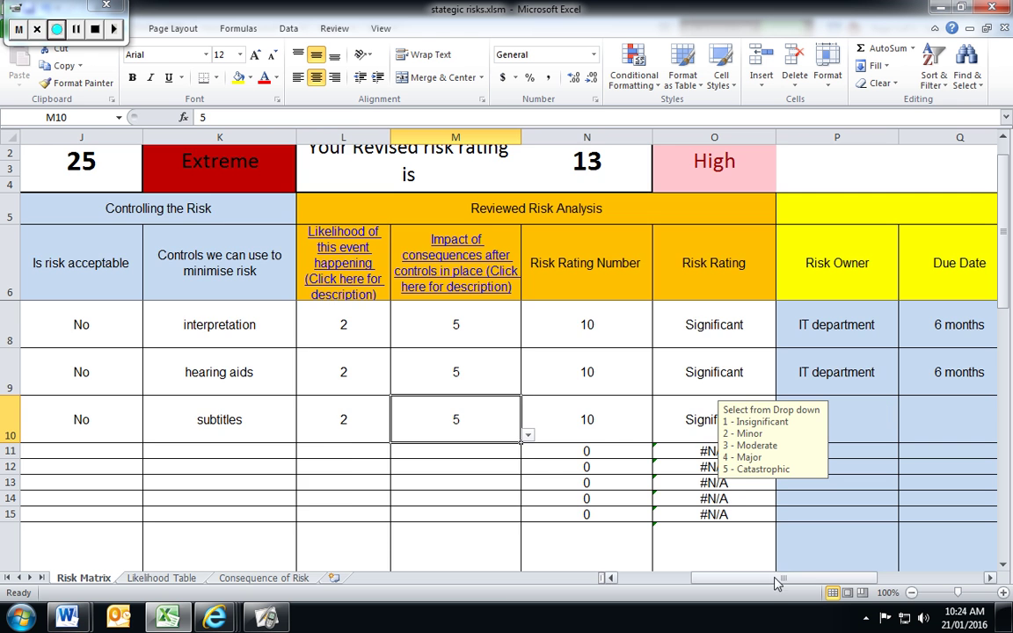
- Fill the row 9 risk owner "IT department" into row 10 and make the row 10 due date "6 months"
left_click_drag(779, 578, 802, 578)
left_click_drag(479, 376, 654, 436)
left_click(585, 420)
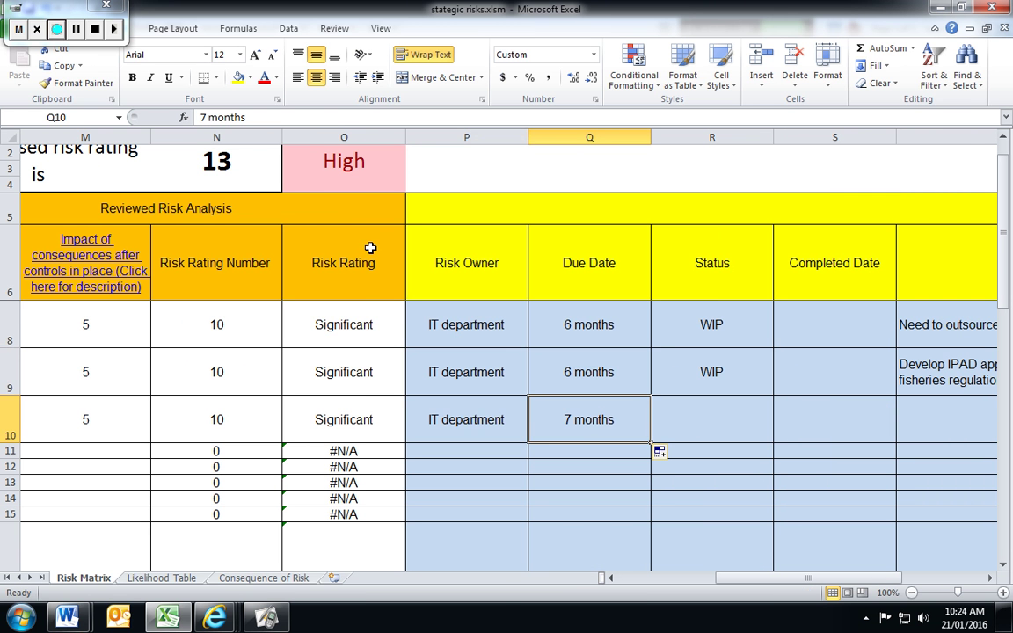
left_click(202, 117)
key("Delete")
key("Delete")
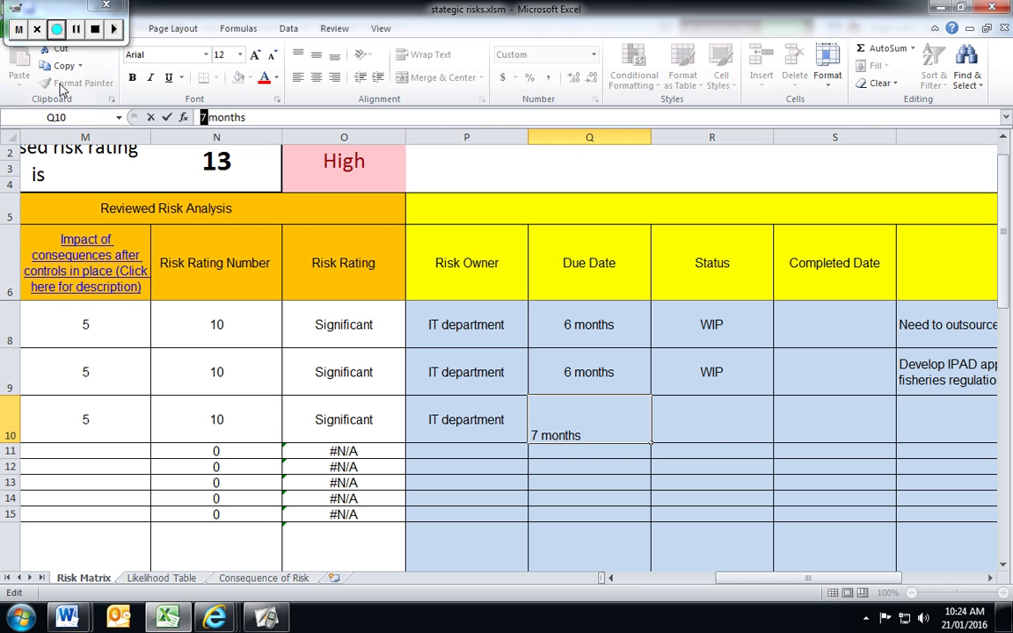
type("6")
- Set the row 10 status to WIP and copy the row 9 IPAD application comment into its Comments cell
left_click(730, 411)
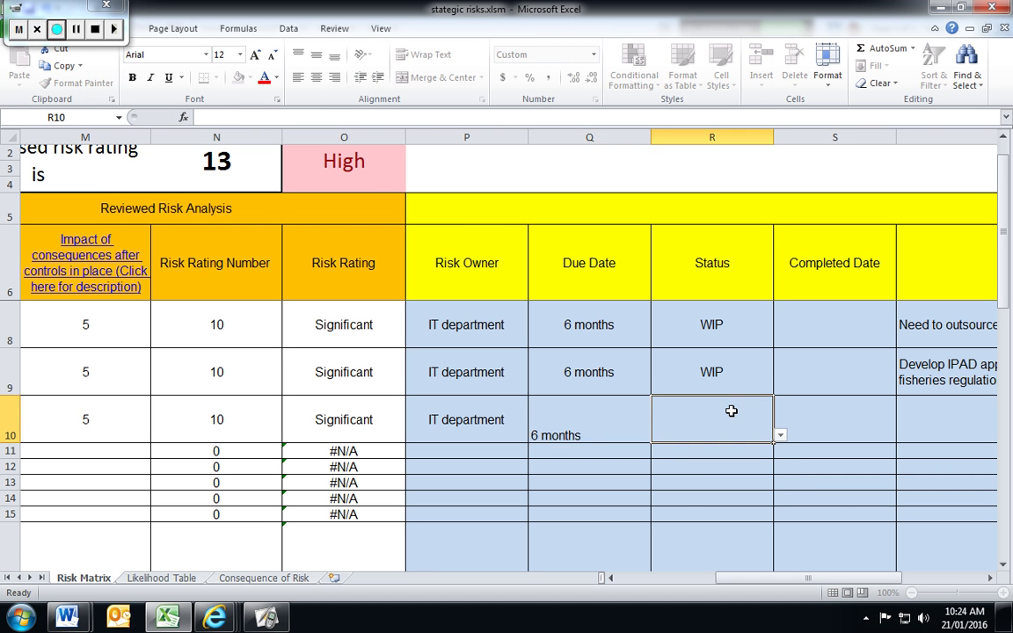
left_click(780, 435)
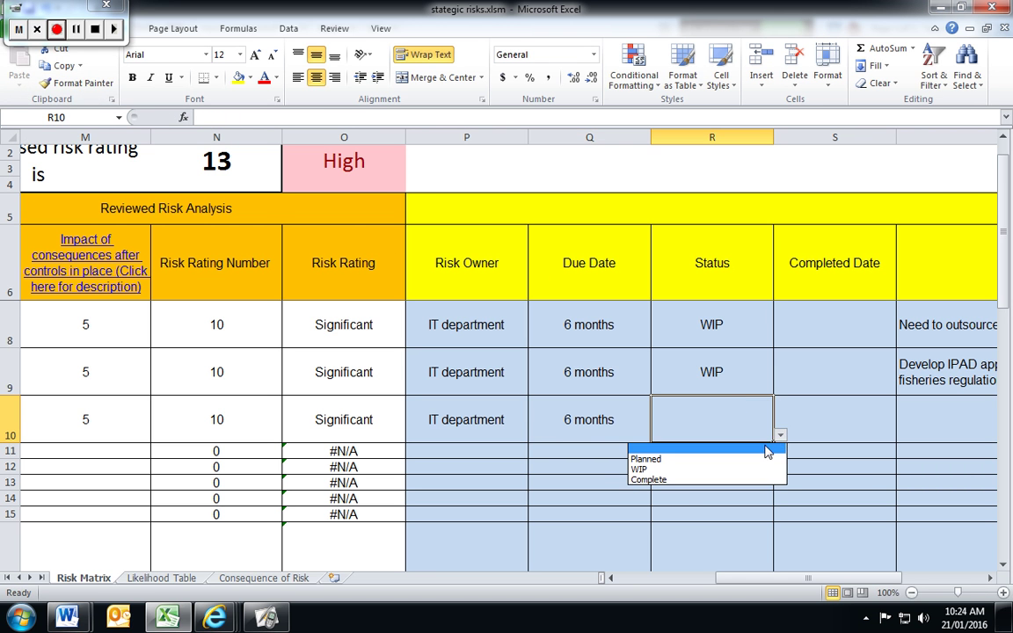
left_click(642, 469)
left_click_drag(738, 578, 787, 580)
left_click(202, 385)
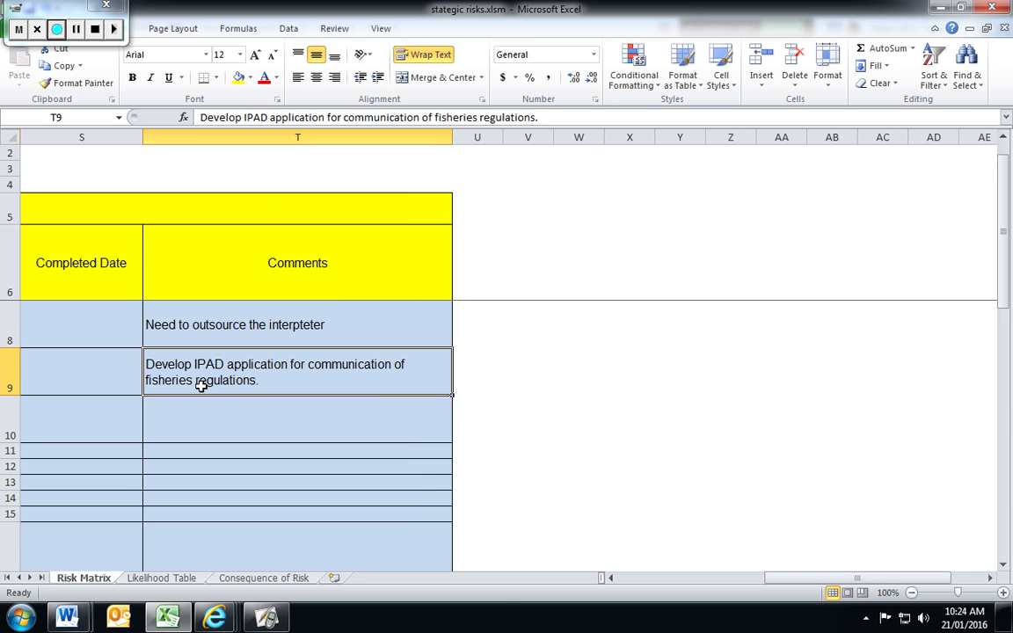
left_click_drag(452, 397, 453, 443)
- Check the reviewed Risk Rating Number column down to row 15 against the overall revised risk rating
left_click_drag(830, 585, 754, 603)
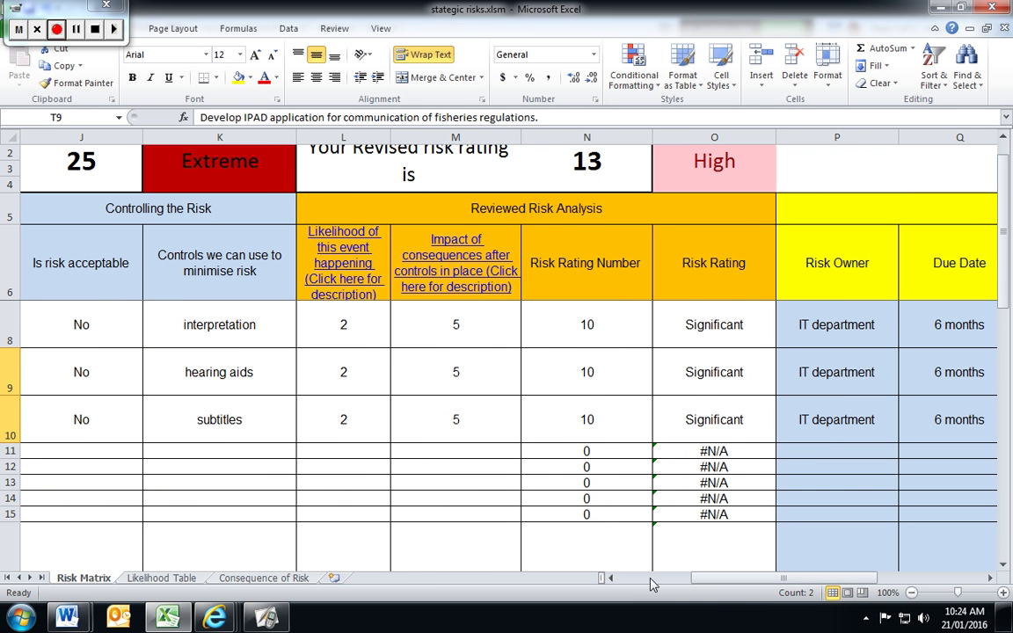
left_click(565, 536)
left_click(583, 431)
left_click(586, 515)
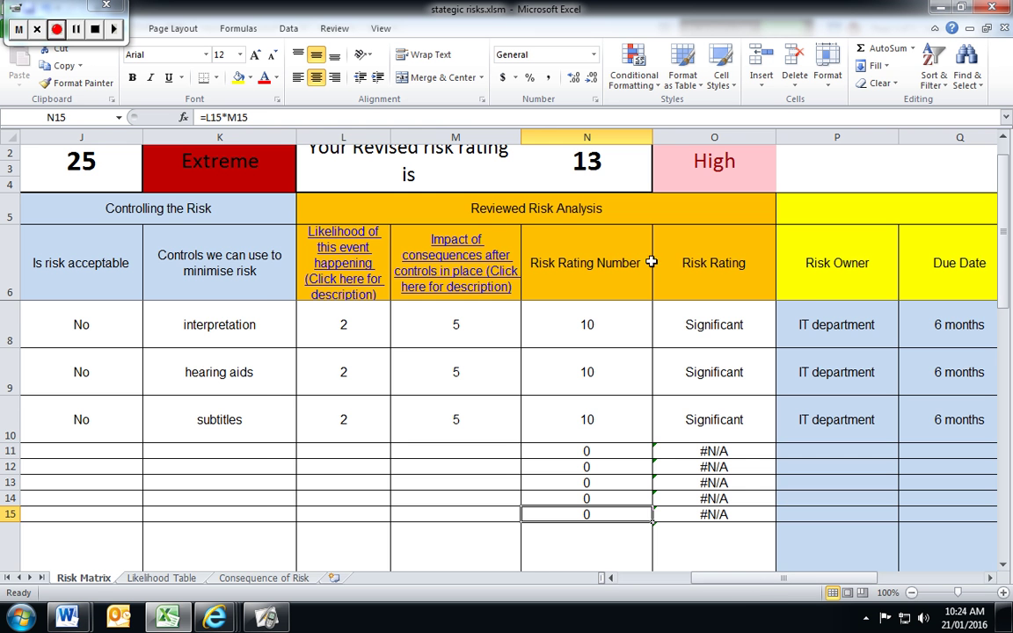
- Fill the row 10 risk "mis- communication of project outcomes" into row 11 and set its risk context to Project
left_click_drag(788, 582, 678, 592)
left_click(127, 425)
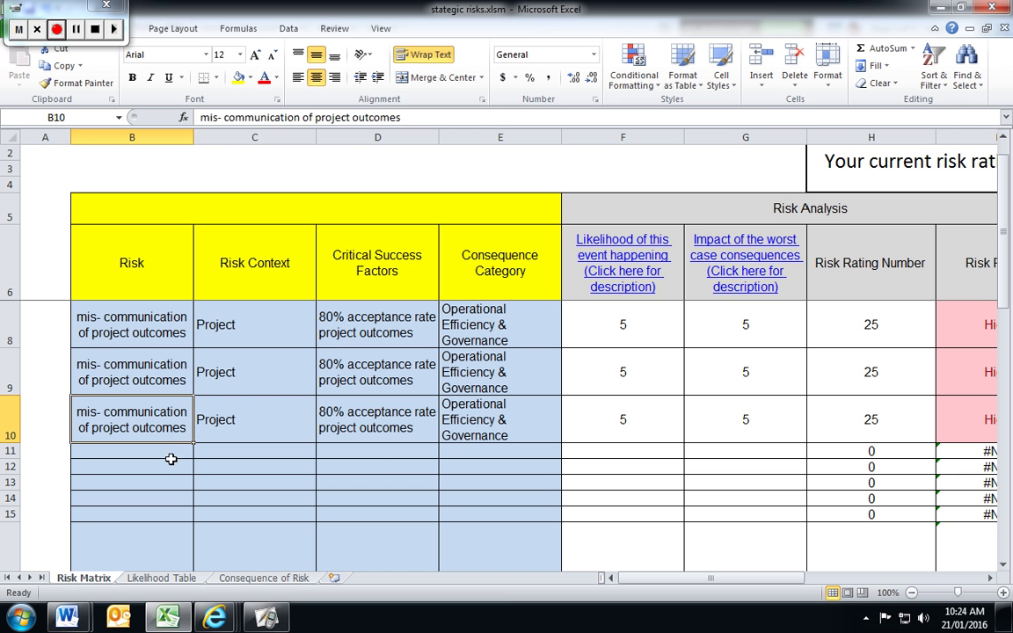
left_click_drag(193, 443, 192, 455)
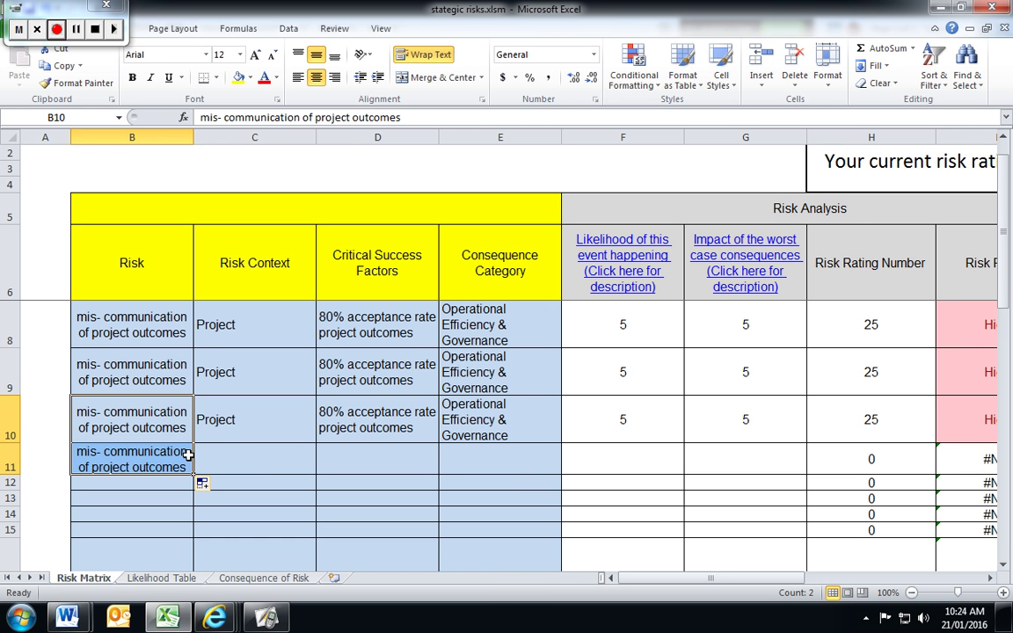
left_click(262, 463)
left_click(321, 467)
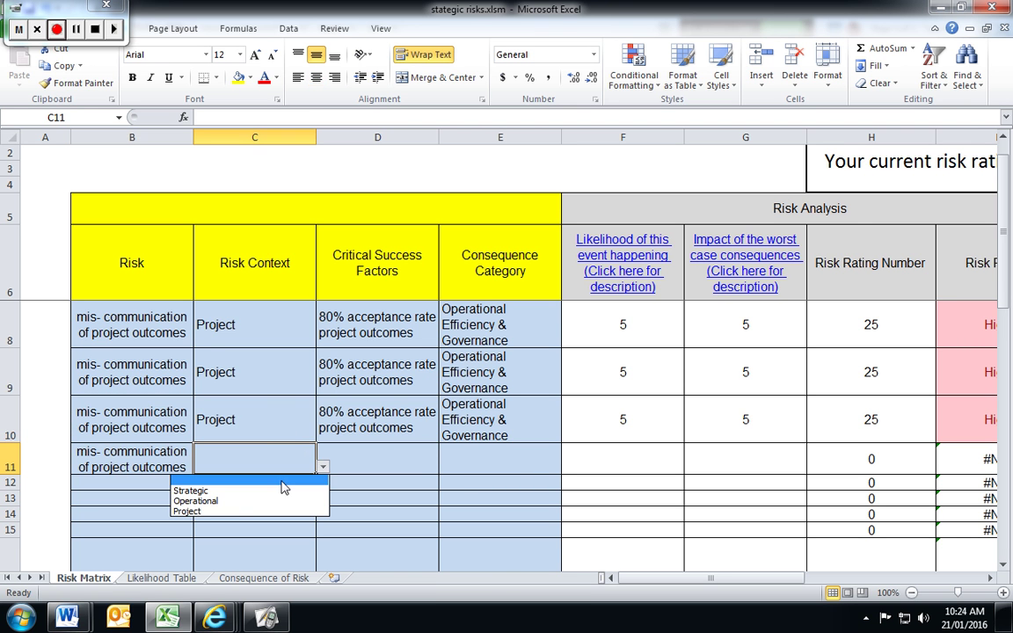
left_click(236, 511)
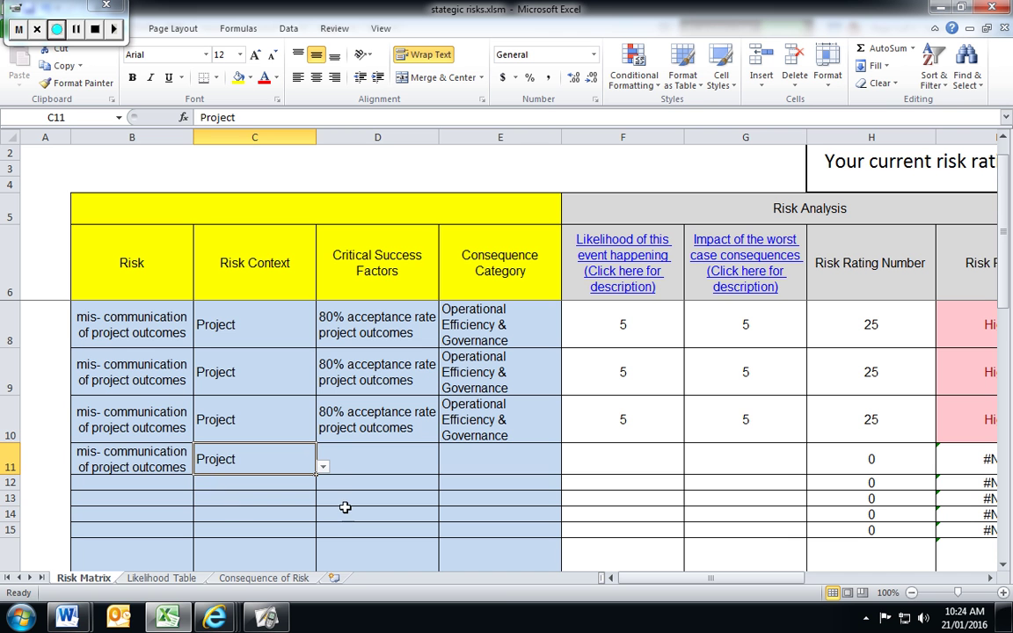
- Fill the row 10 critical success factor into row 11 and set its consequence category to Operational Efficiency & Governance
left_click(358, 464)
left_click(387, 413)
left_click_drag(438, 442, 446, 463)
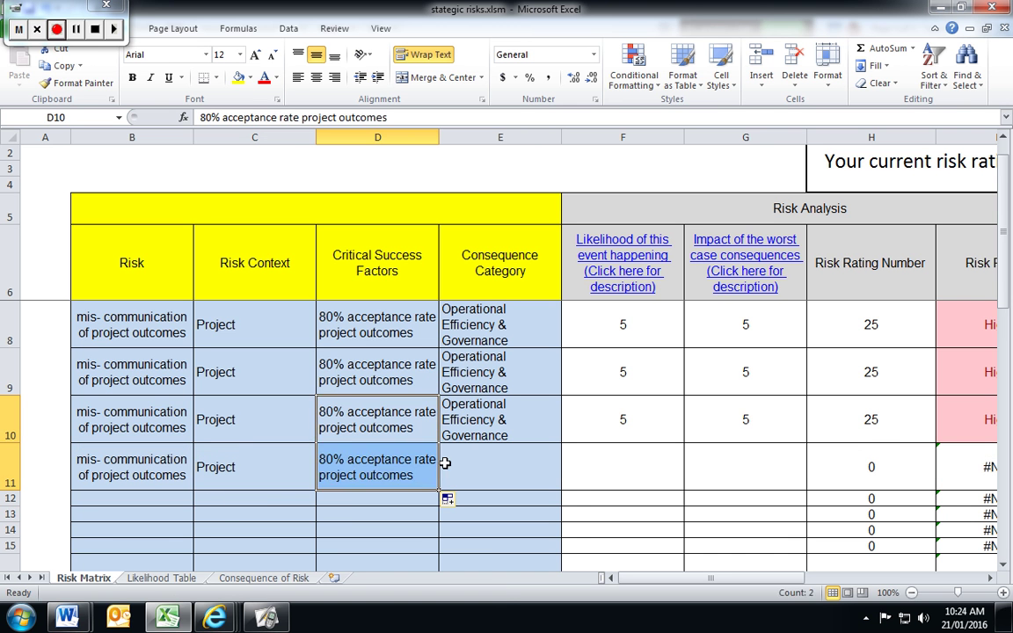
left_click(523, 478)
left_click(568, 481)
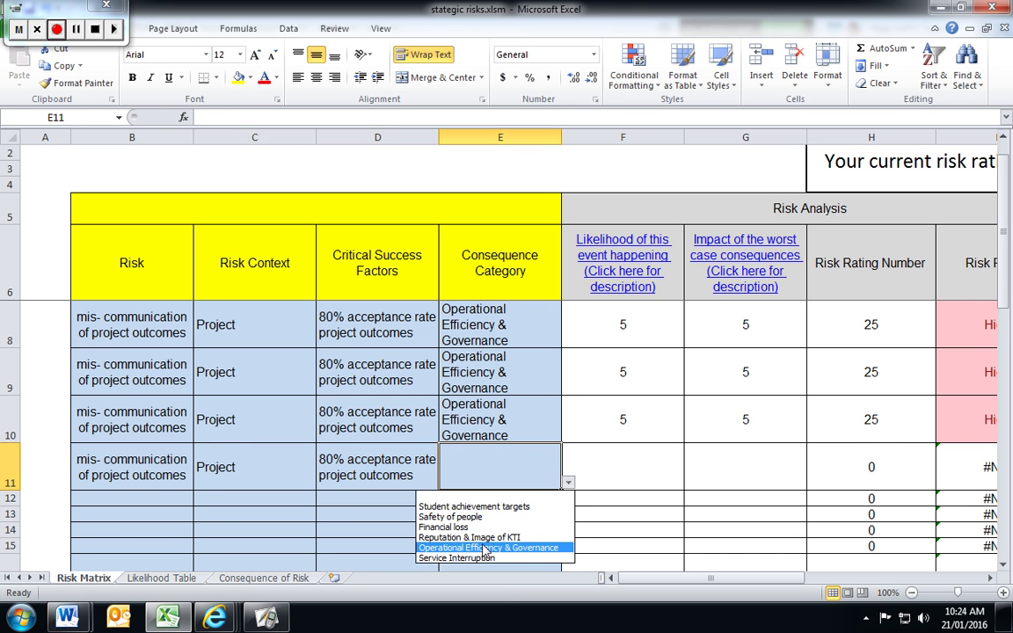
left_click(484, 548)
- Set both the initial likelihood and the worst-case impact of the row 11 risk to 5
left_click(633, 472)
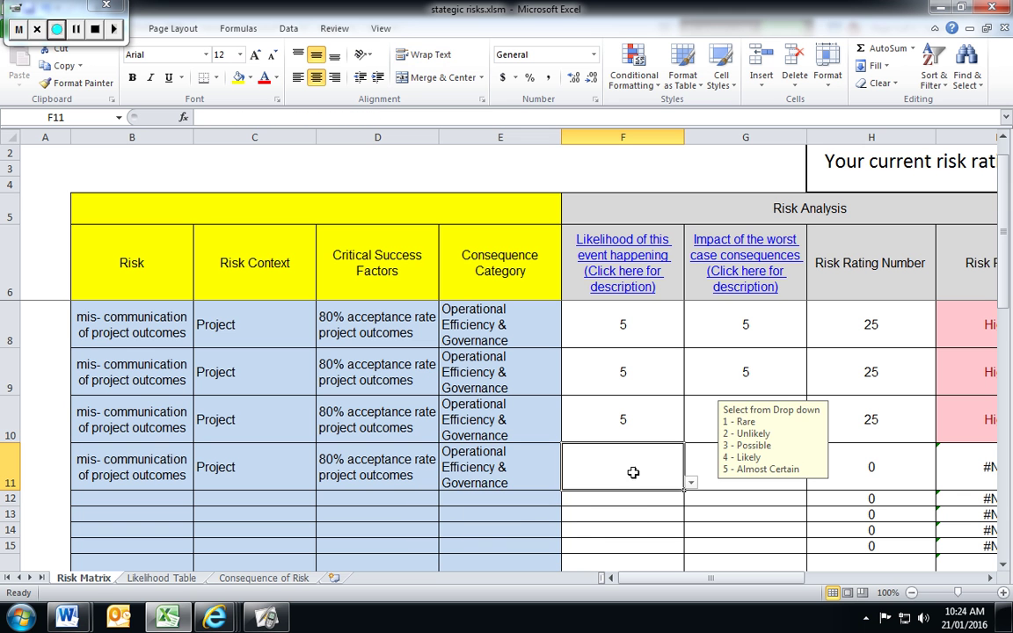
left_click(691, 489)
left_click(598, 542)
left_click(696, 460)
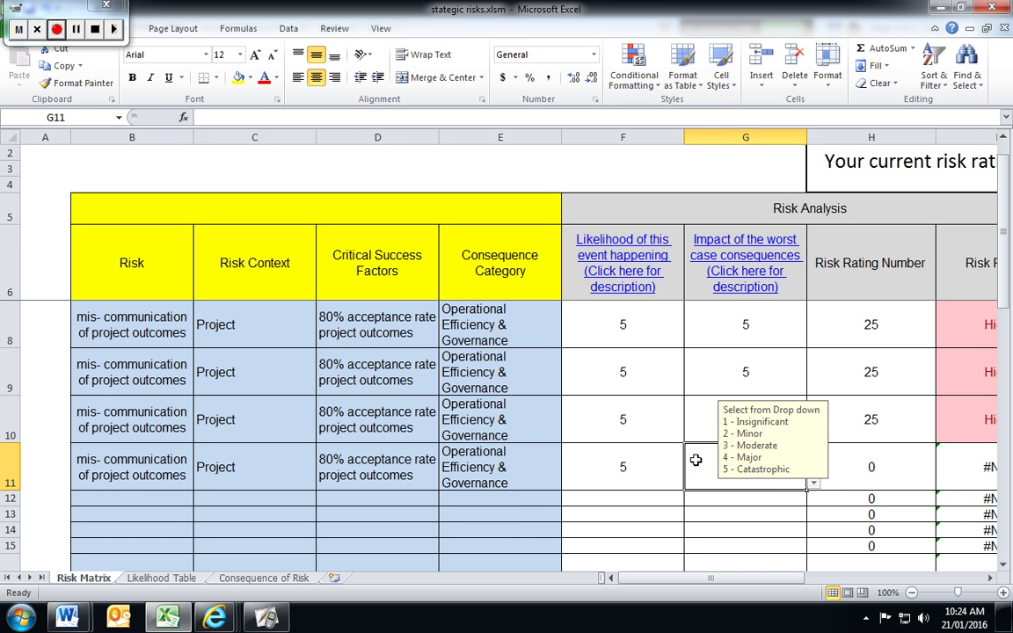
left_click(814, 483)
left_click(669, 549)
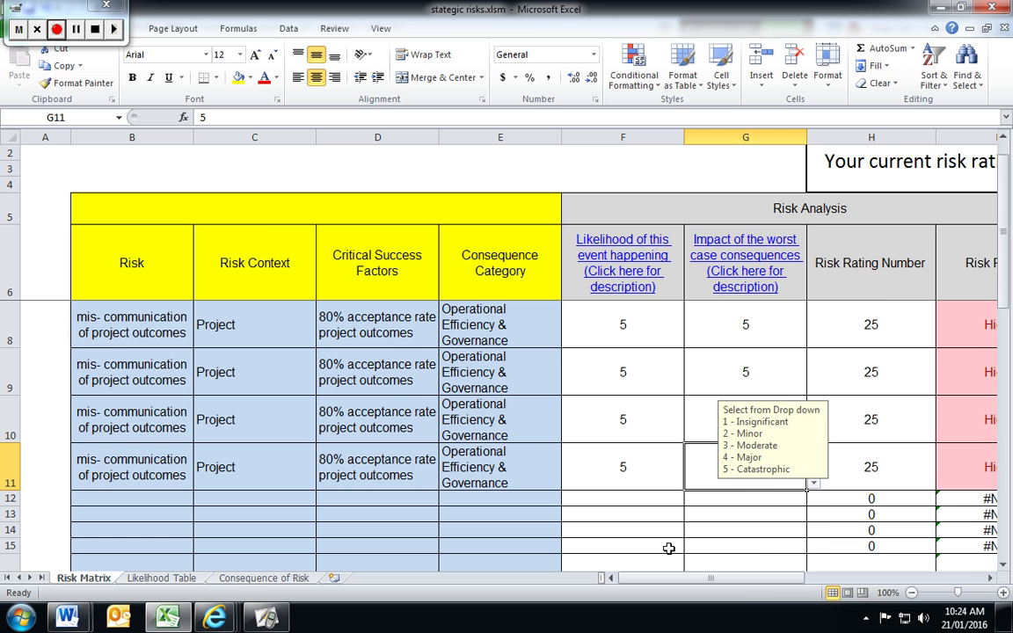
- Mark the row 11 risk as not acceptable with "No" and enter "Seminar/s" as its control
left_click(734, 580)
left_click_drag(735, 586, 794, 586)
left_click(387, 469)
left_click(401, 482)
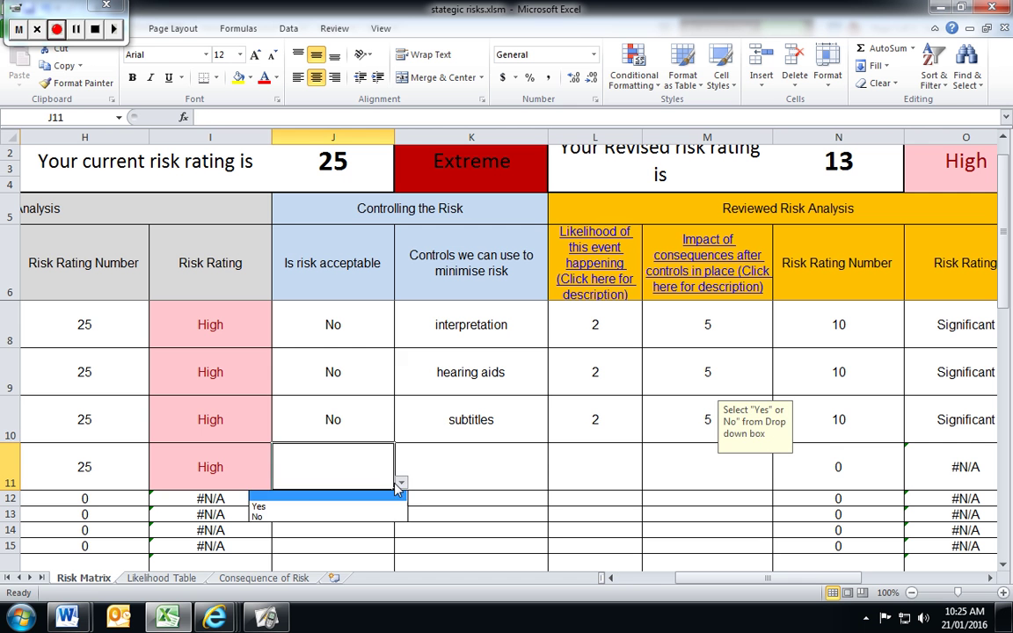
left_click(298, 517)
left_click(470, 468)
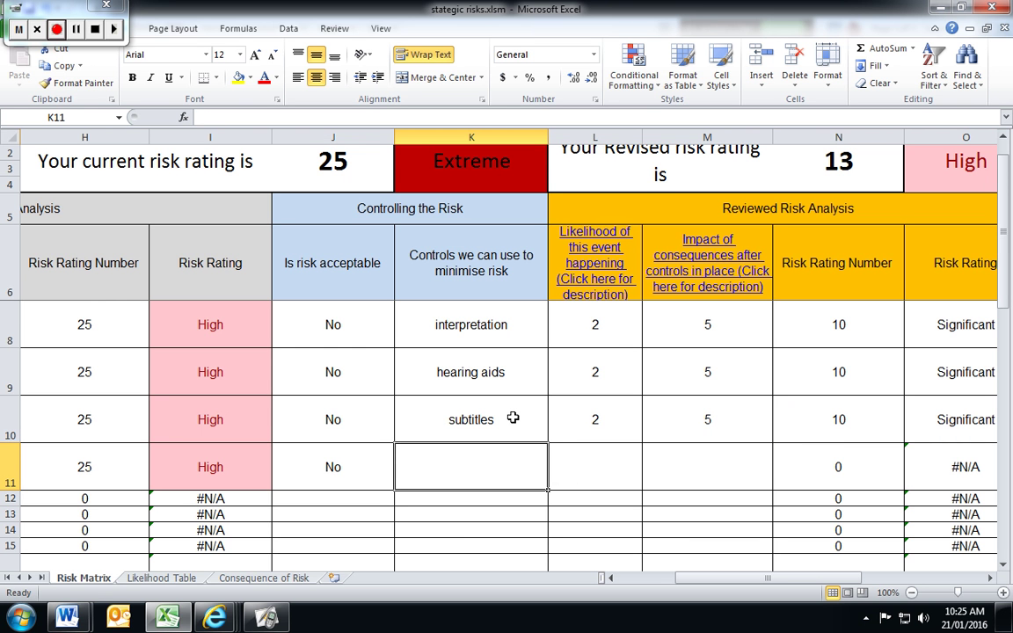
type("Semina")
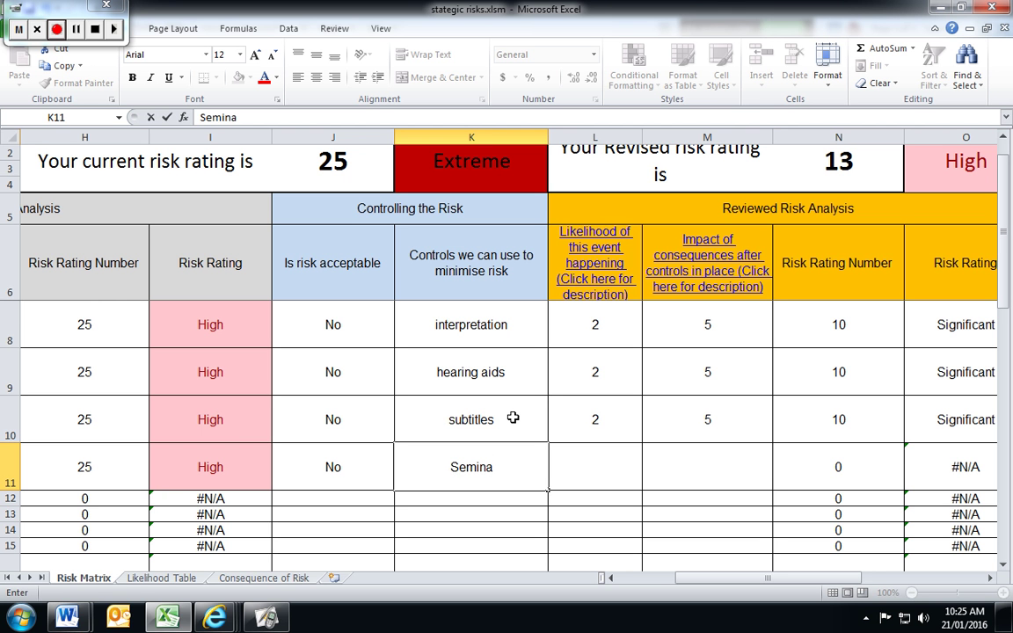
type("r/s")
- Set the reviewed likelihood of the row 11 risk to 1 and its reviewed impact after controls to 5
left_click(628, 464)
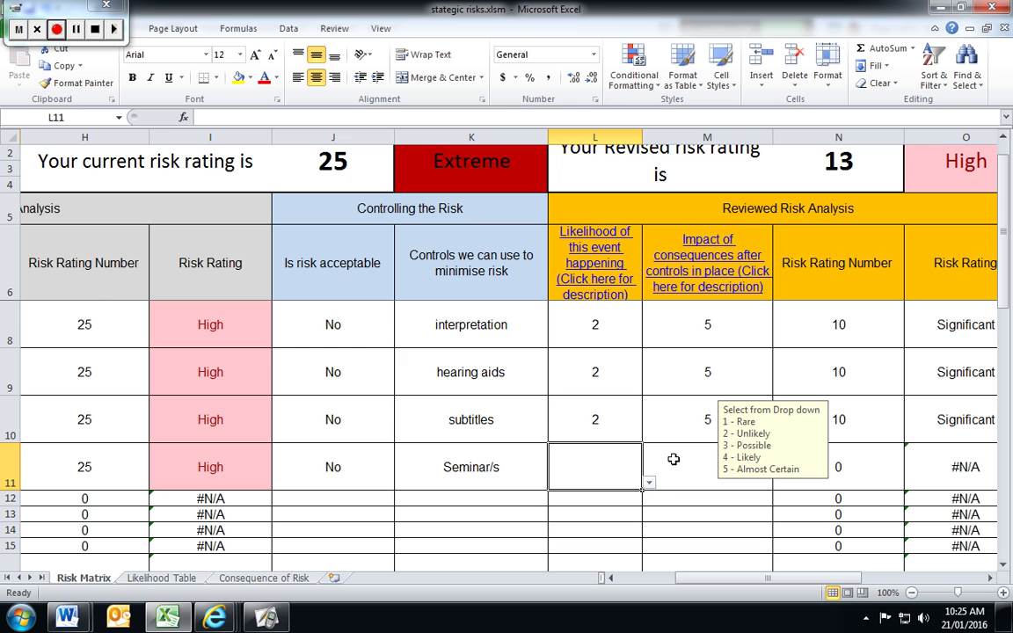
left_click(649, 484)
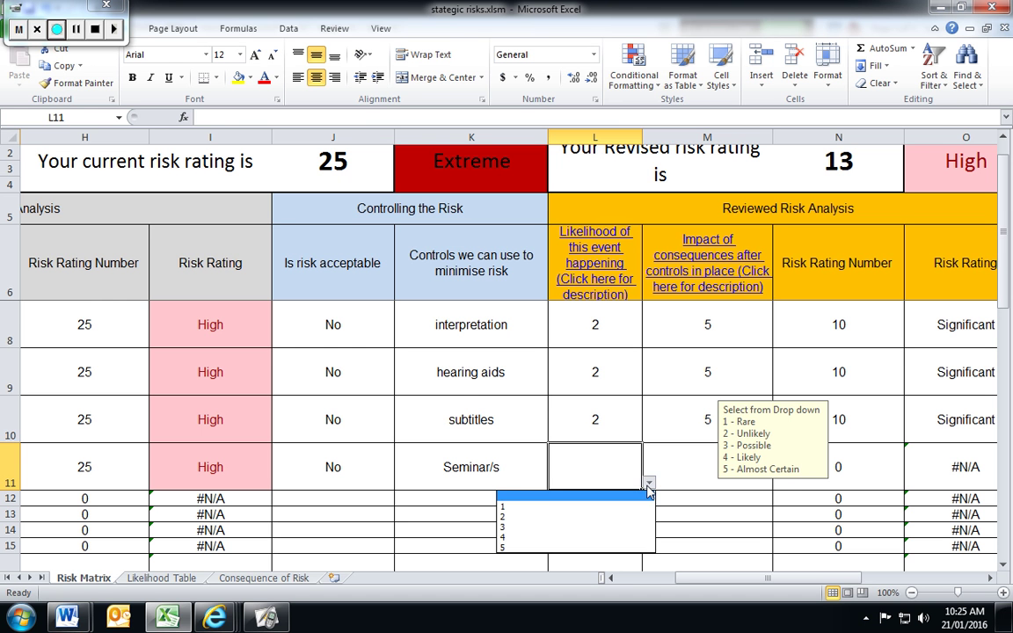
left_click(536, 506)
left_click(673, 480)
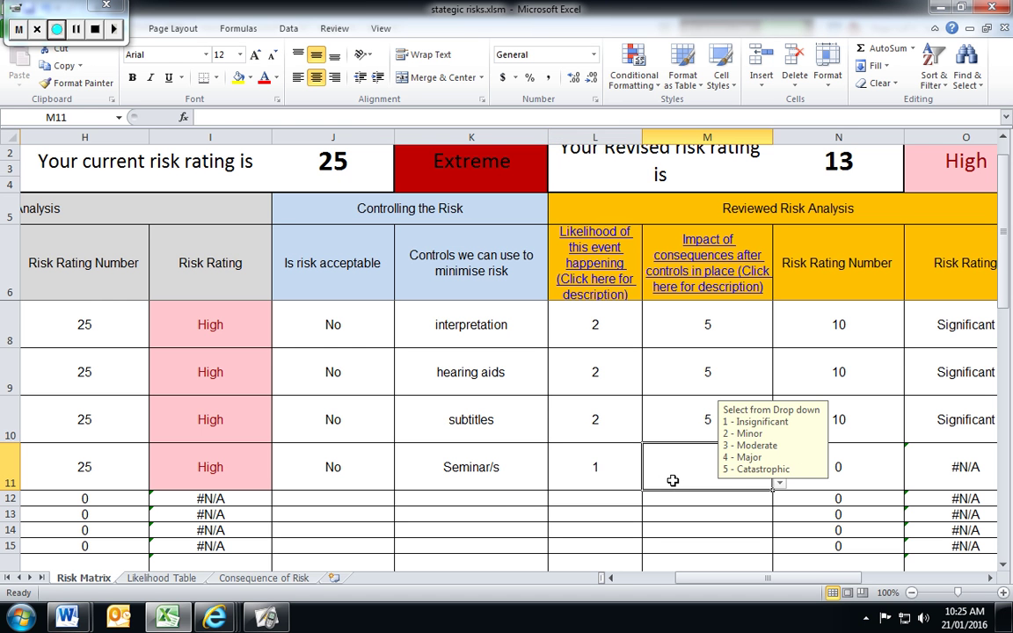
left_click(778, 484)
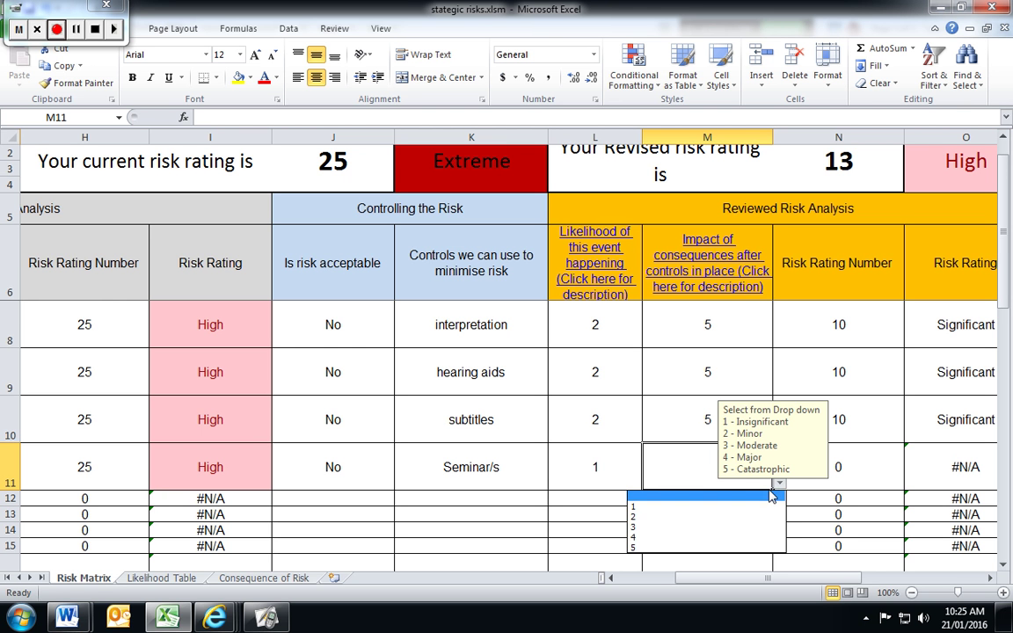
left_click(664, 548)
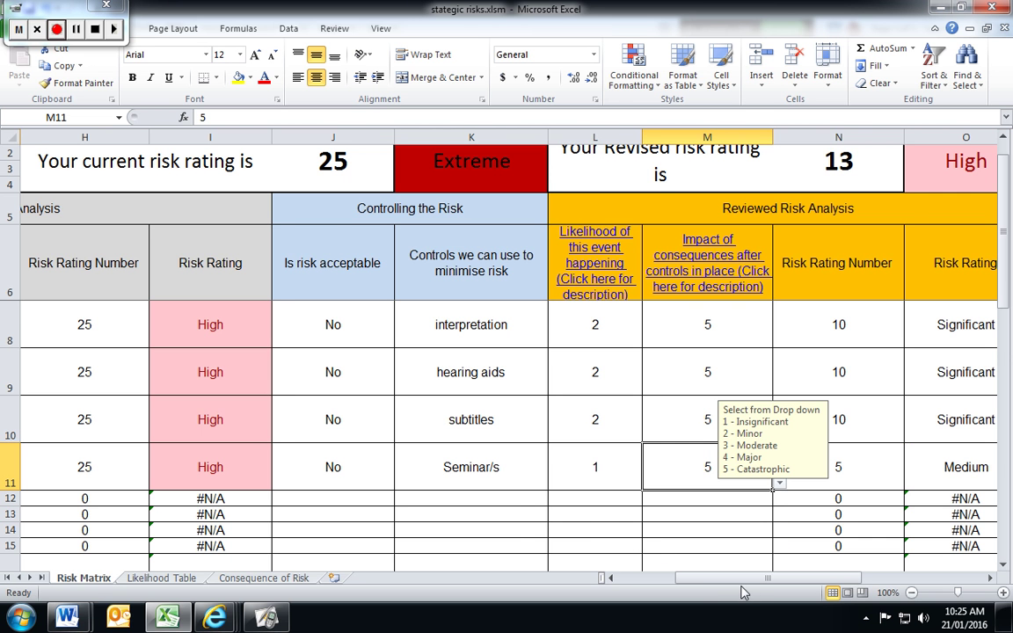
- Compare the reviewed ratings of rows 7 to 11 with the overall revised rating, and examine their risk descriptions, owners, due dates, statuses and comments
left_click_drag(695, 585, 764, 583)
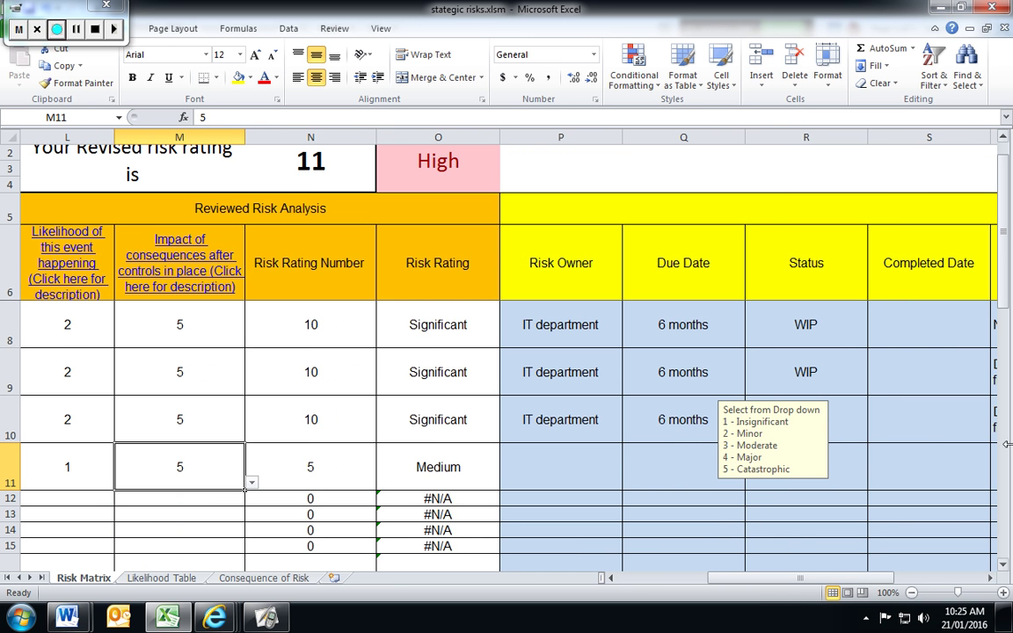
left_click_drag(1007, 322, 1005, 304)
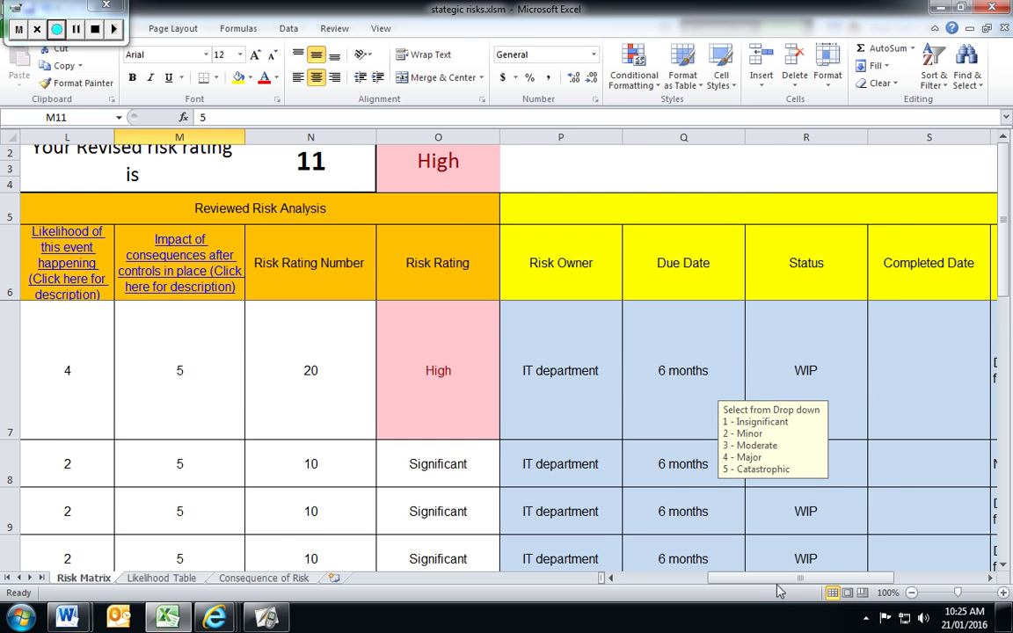
left_click_drag(778, 580, 760, 580)
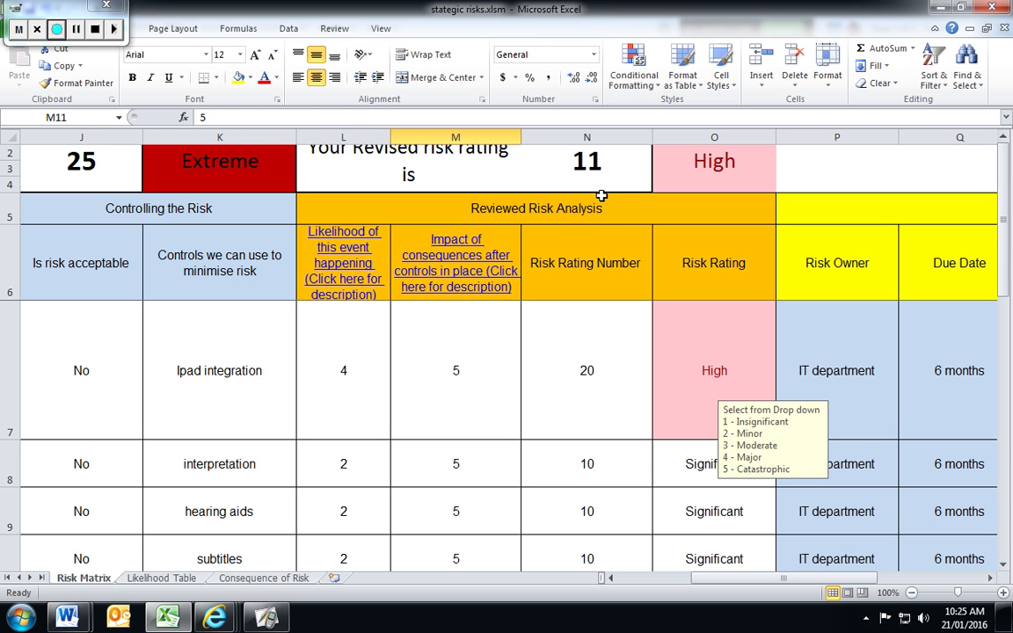
scroll(593, 218, "down", 1)
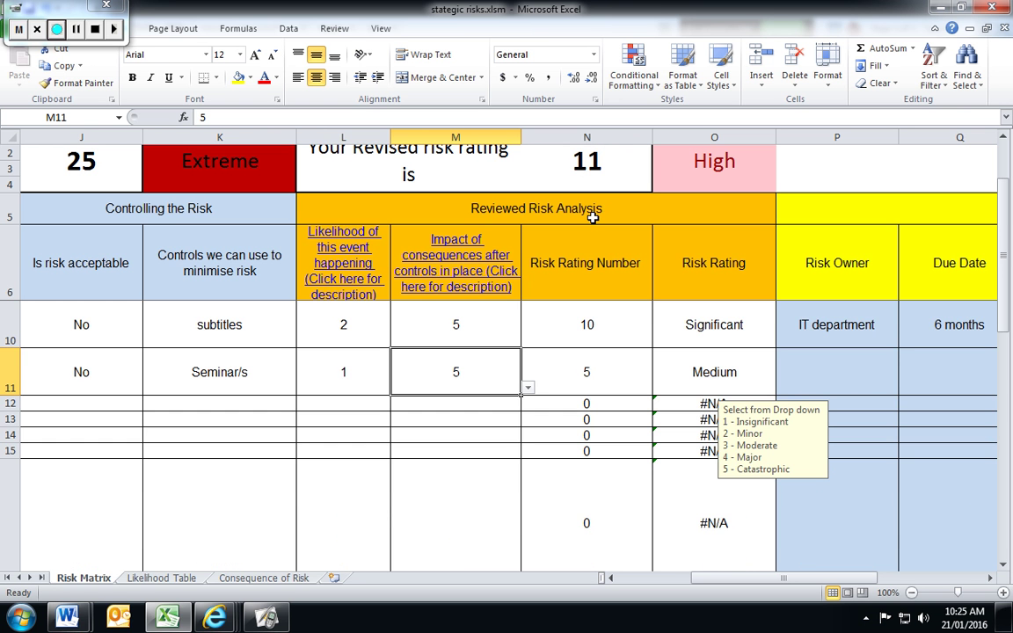
scroll(566, 317, "up", 1)
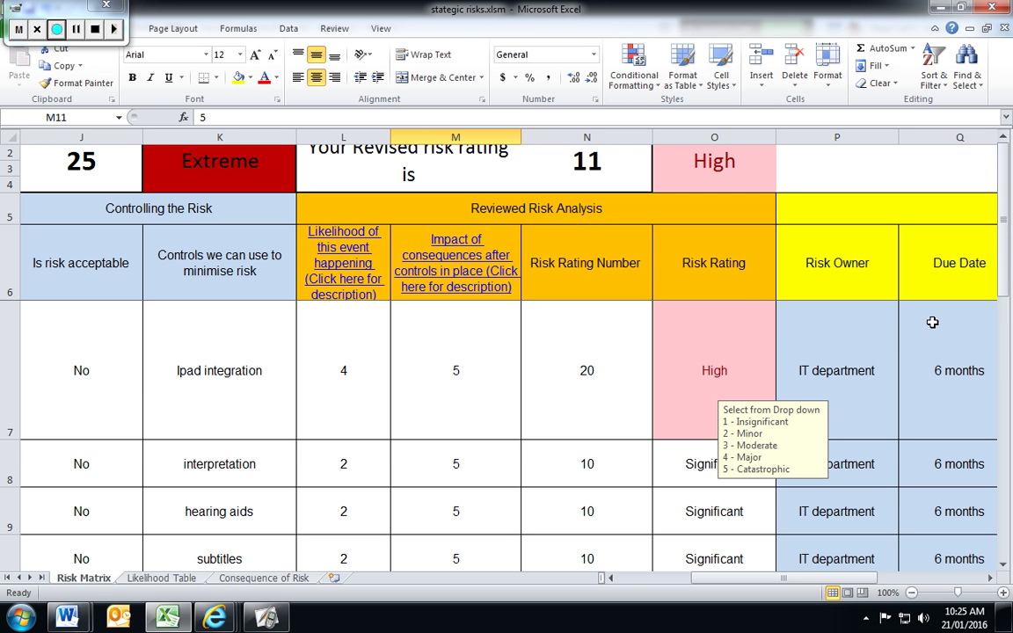
left_click_drag(1003, 280, 905, 511)
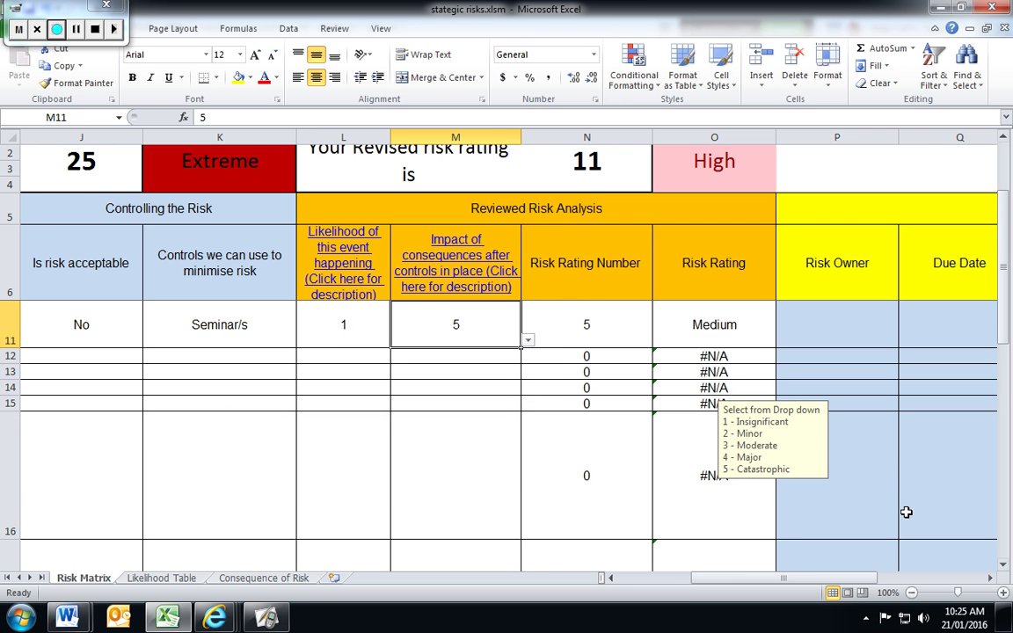
left_click_drag(785, 580, 711, 580)
scroll(610, 443, "up", 1)
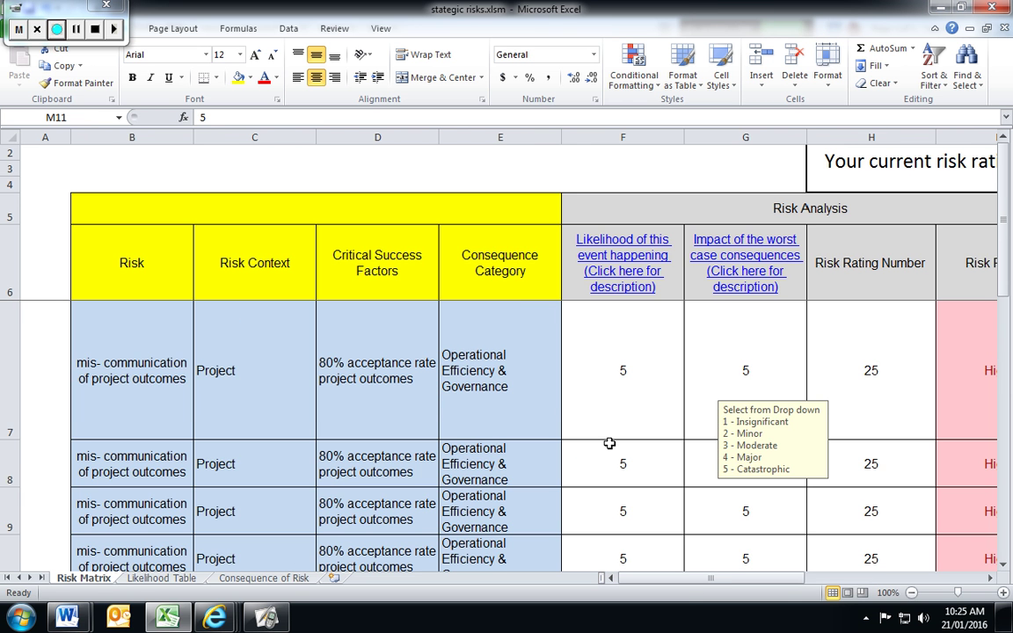
scroll(581, 413, "down", 1)
scroll(581, 412, "up", 1)
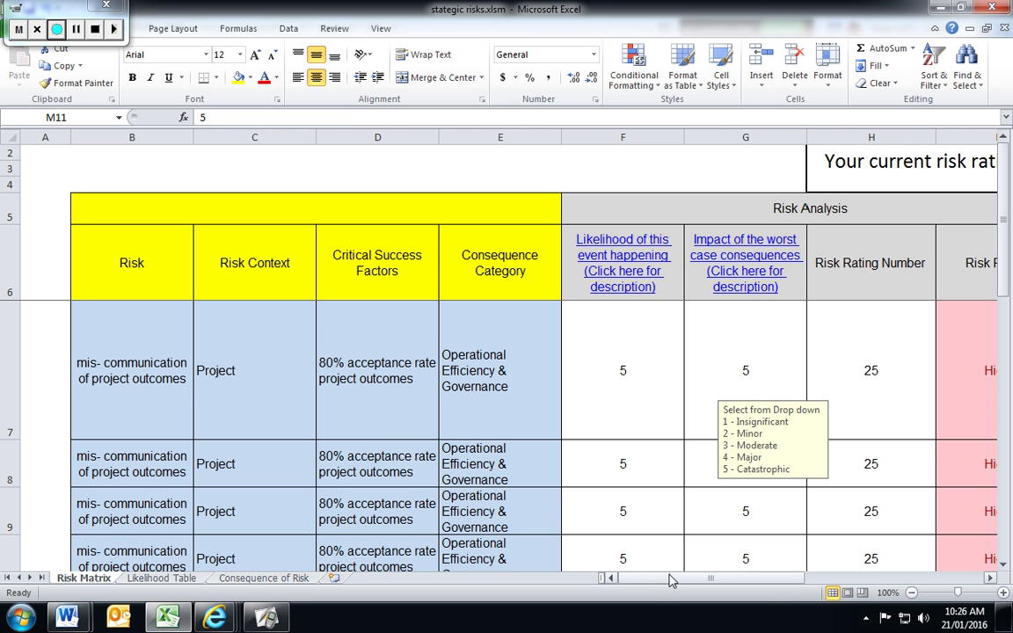
left_click_drag(672, 583, 697, 535)
scroll(479, 330, "down", 1)
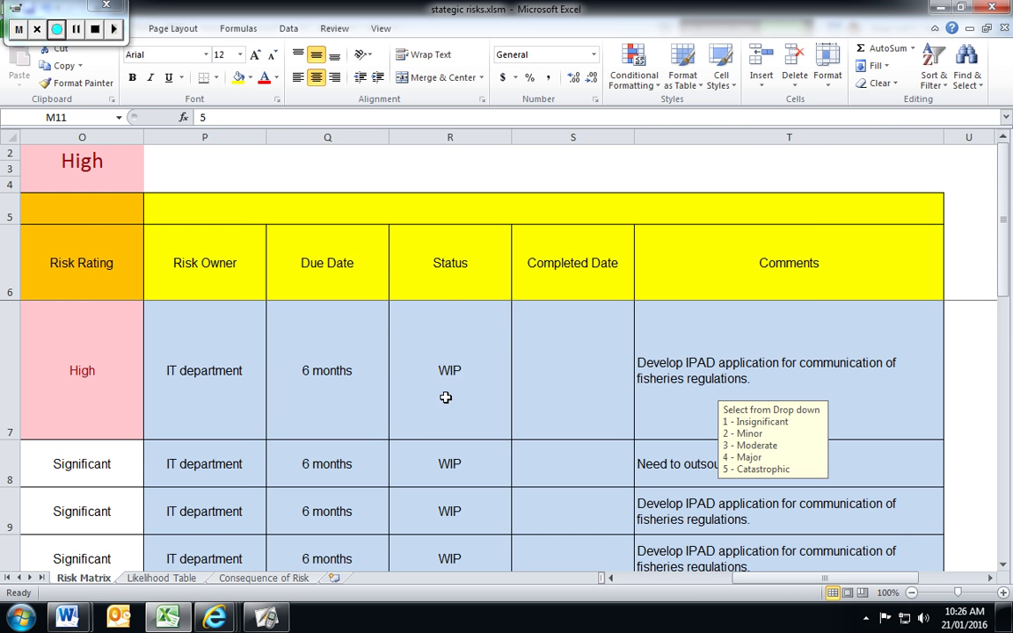
scroll(453, 378, "up", 1)
left_click_drag(783, 579, 660, 583)
- Fill the row 11 risk "mis- communication of project outcomes" into row 12 and set its risk context to Project
scroll(635, 491, "down", 1)
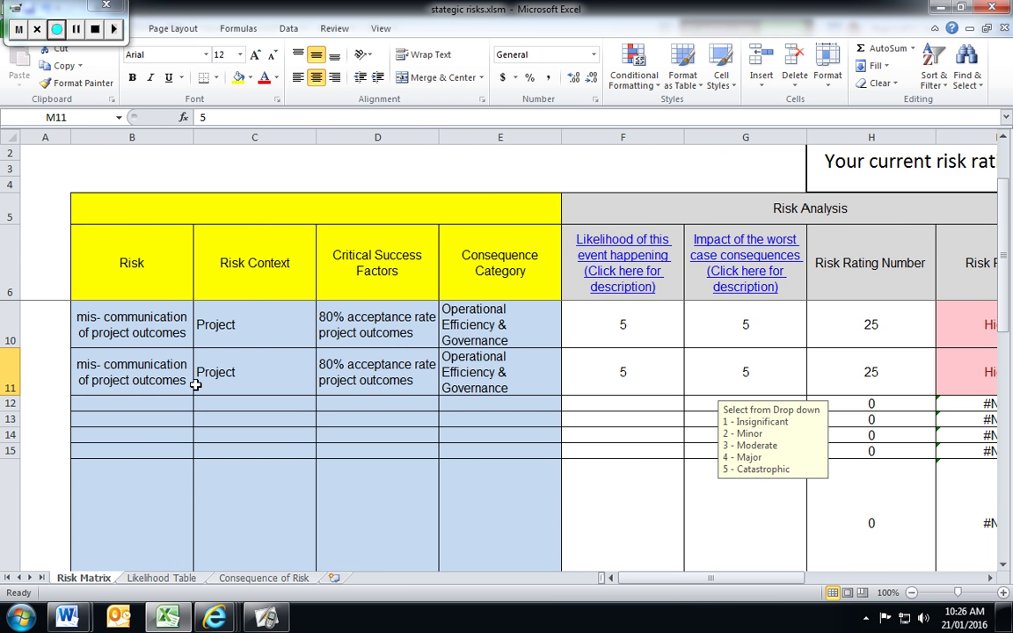
left_click(136, 345)
left_click_drag(191, 396, 195, 410)
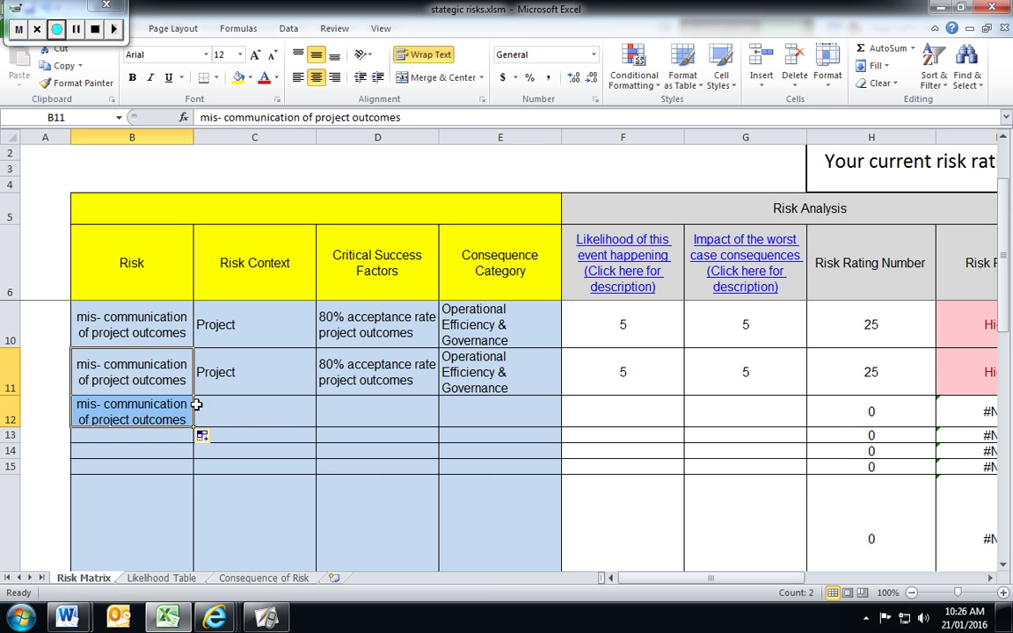
left_click(230, 385)
left_click(254, 420)
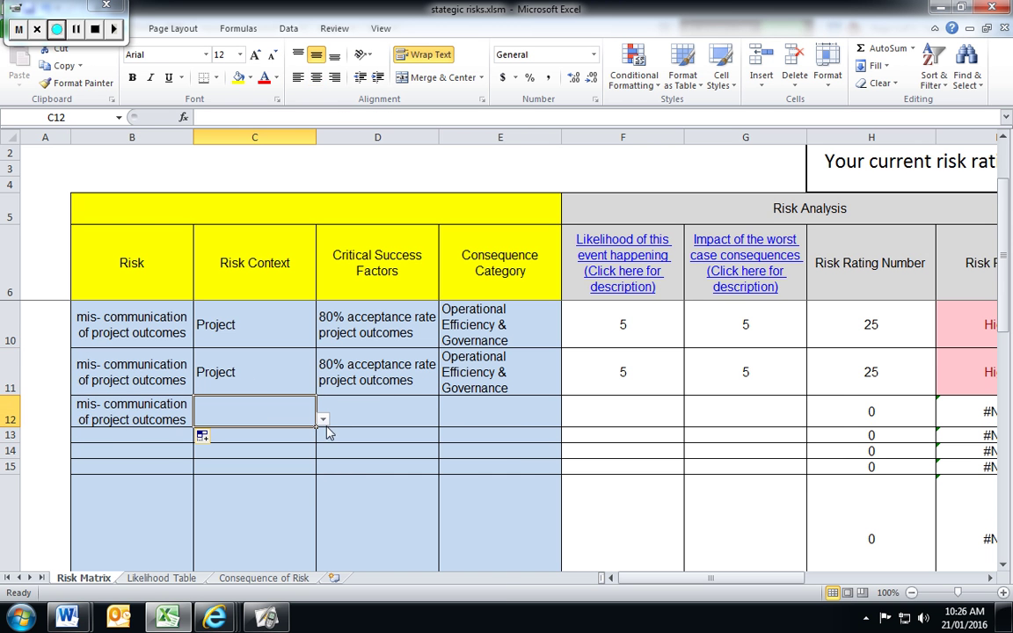
left_click(323, 420)
left_click(237, 464)
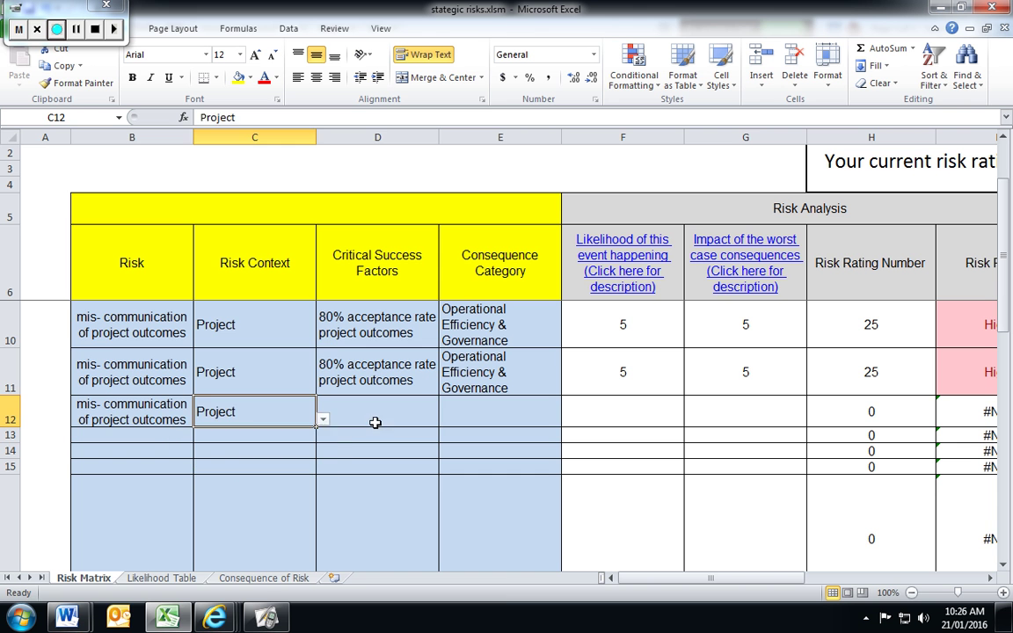
- Fill the row 11 critical success factor into row 12 and set its consequence category to Operational Efficiency & Governance
left_click(377, 415)
left_click(392, 383)
left_click_drag(439, 397, 441, 422)
left_click(473, 419)
left_click(569, 438)
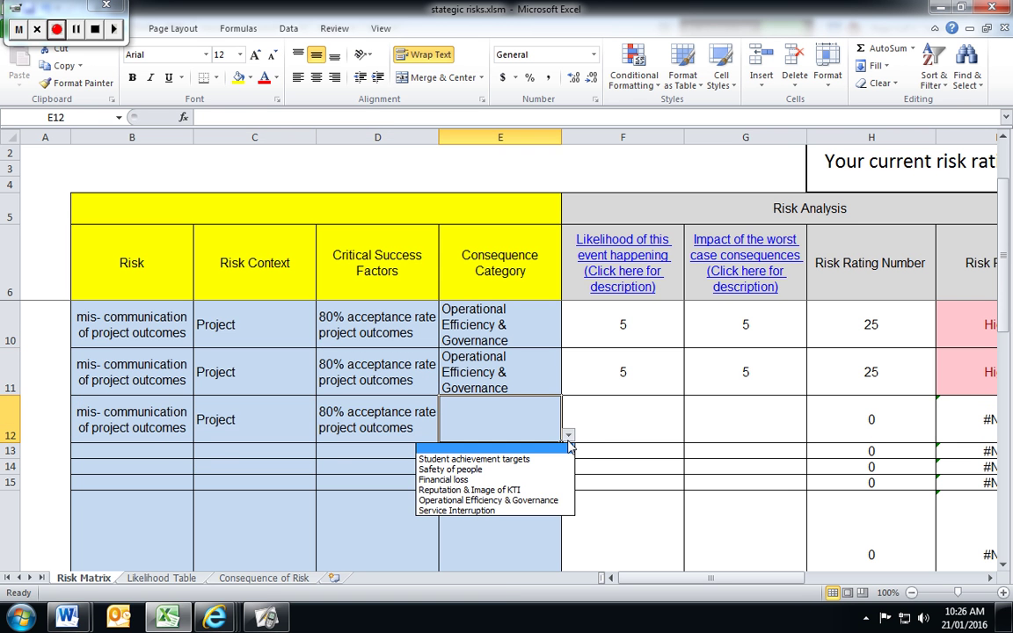
left_click(510, 501)
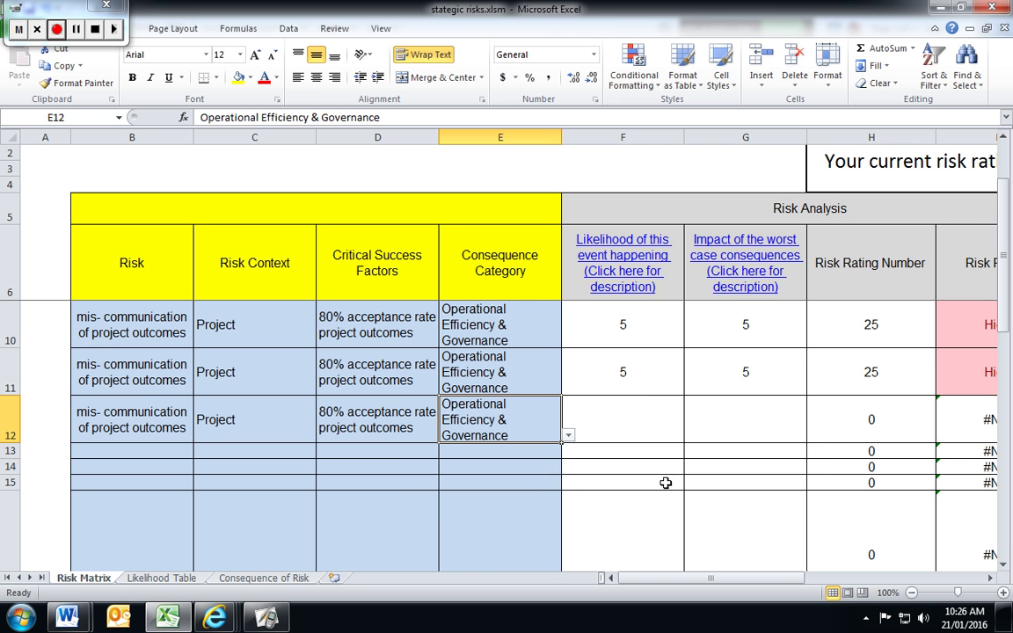
- Set both the initial likelihood and the worst-case impact of the row 12 risk to 5
left_click(647, 422)
left_click(691, 436)
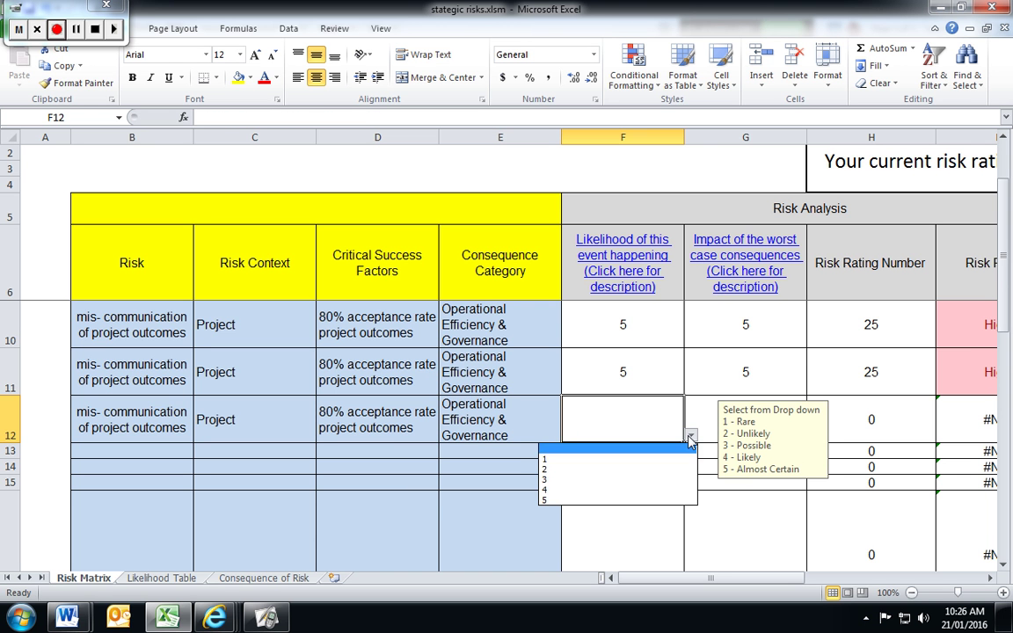
left_click(572, 498)
left_click(695, 423)
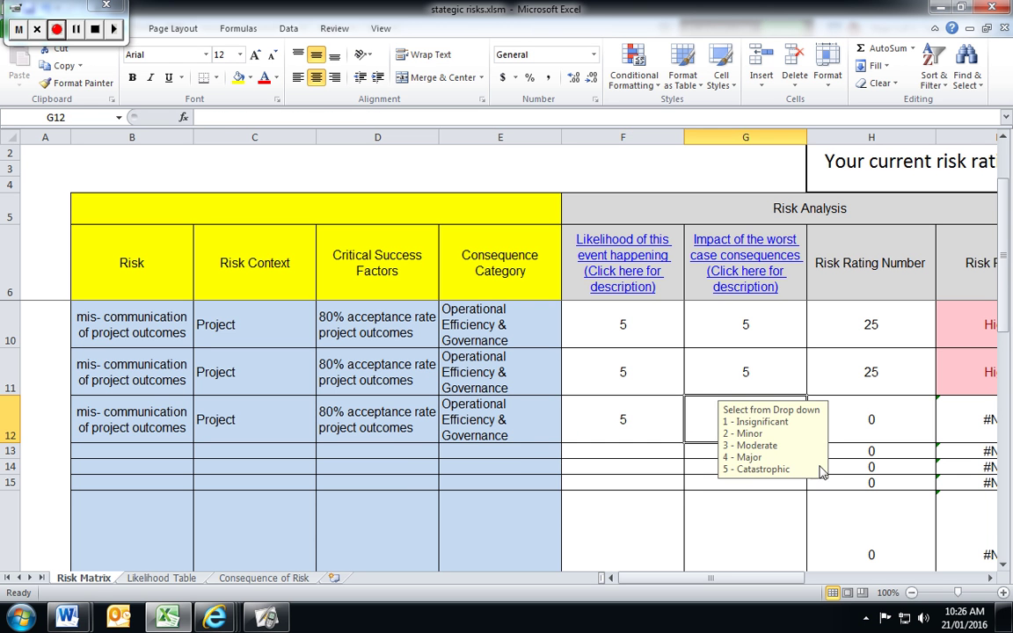
left_click_drag(808, 466, 683, 495)
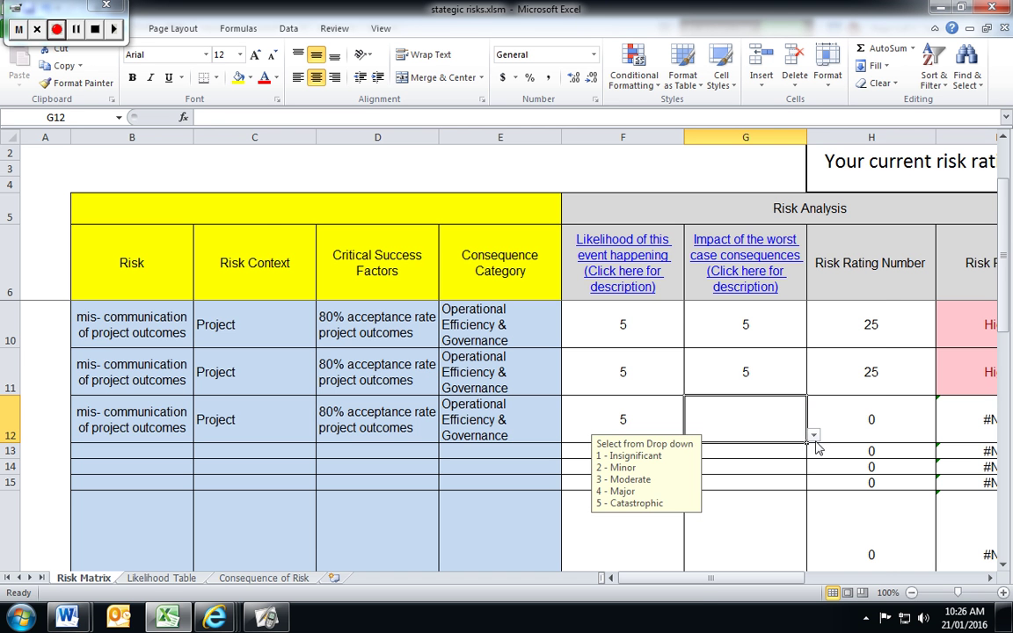
left_click(815, 435)
left_click(703, 495)
- Set the "Is risk acceptable" entry of the row 12 risk to No
left_click_drag(700, 578, 728, 583)
left_click_drag(689, 470, 430, 480)
left_click_drag(802, 586, 820, 587)
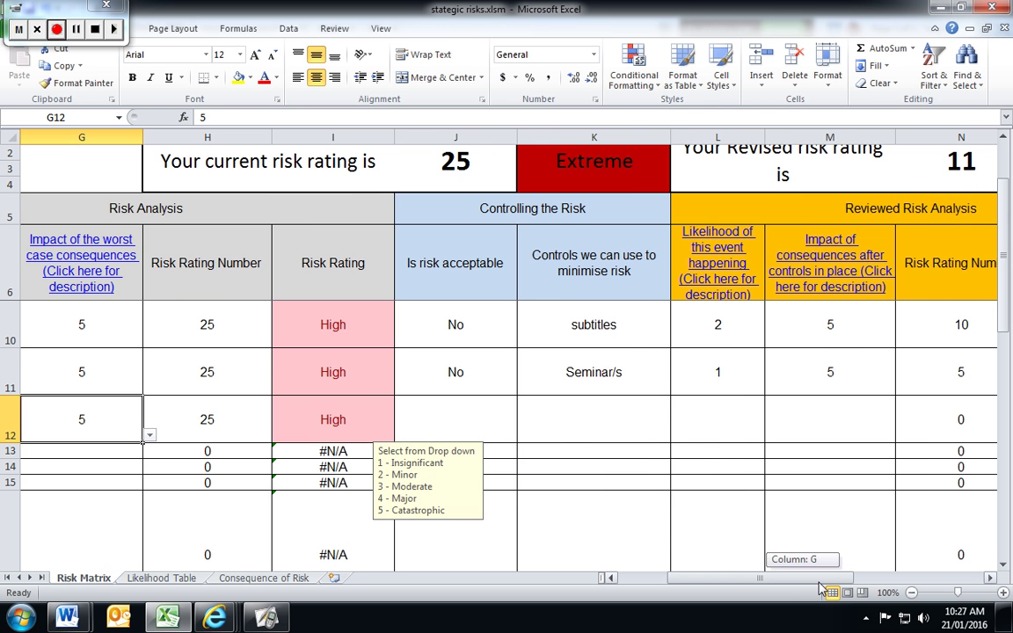
left_click_drag(449, 482, 236, 537)
left_click(457, 418)
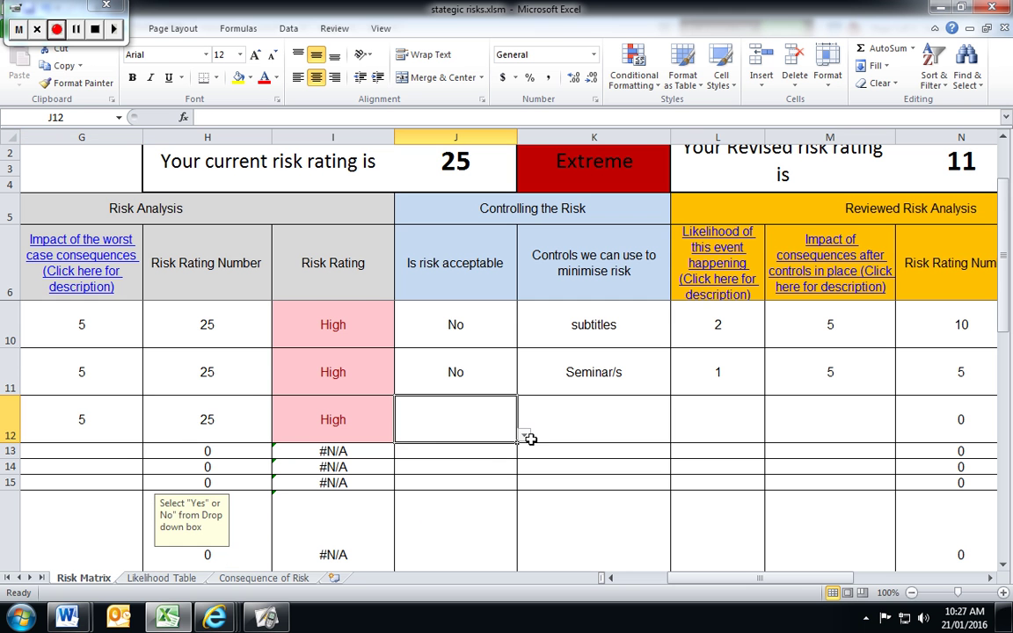
left_click(523, 435)
left_click(406, 469)
- Enter "short video on plans and the app." as the control for minimising the row 12 risk
left_click(647, 421)
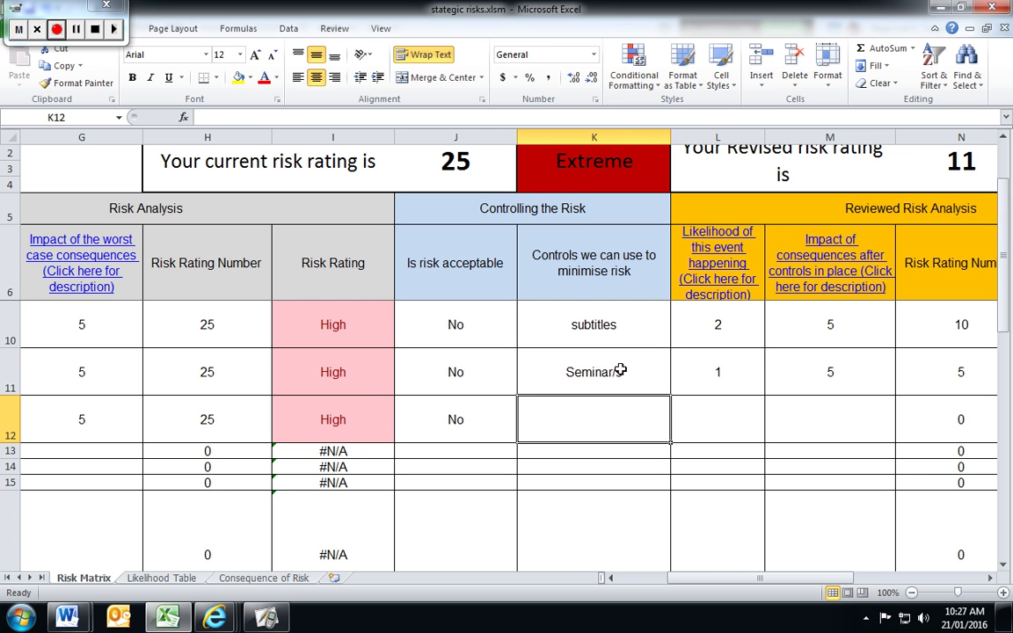
type("short")
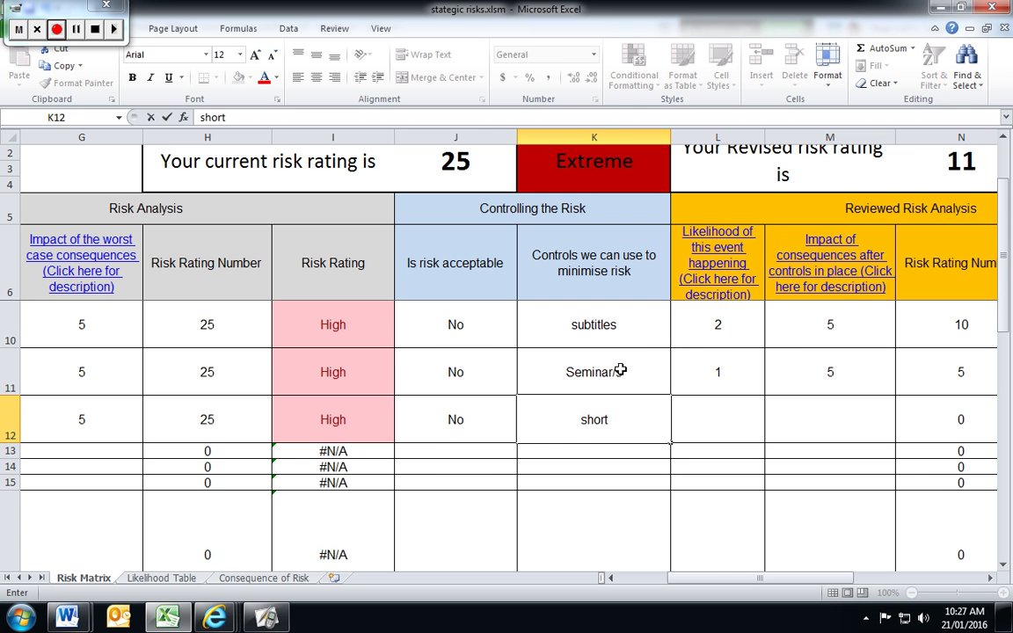
type(" video o")
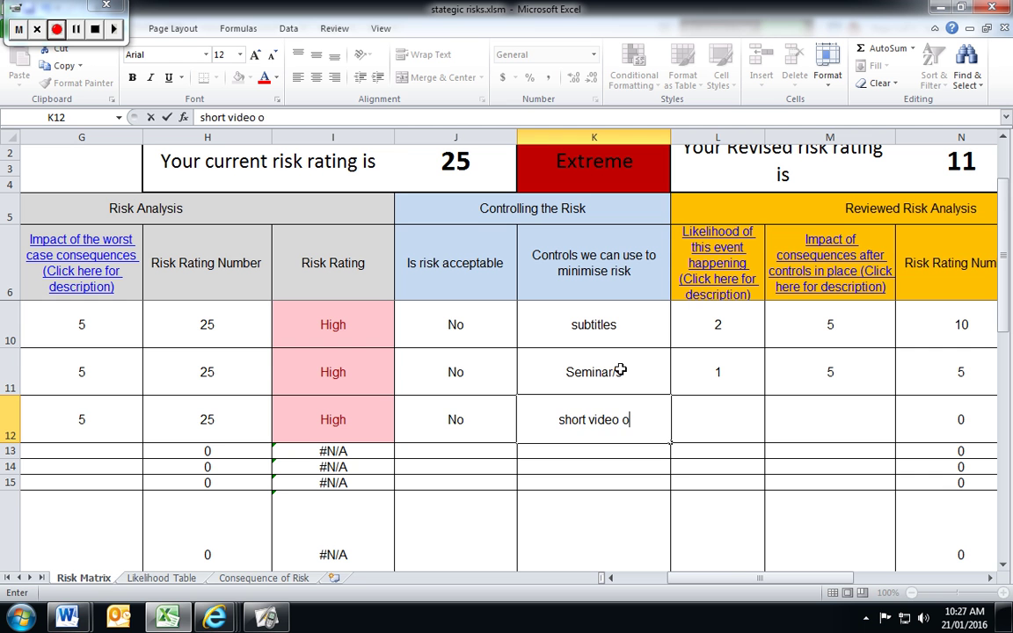
type("n pl")
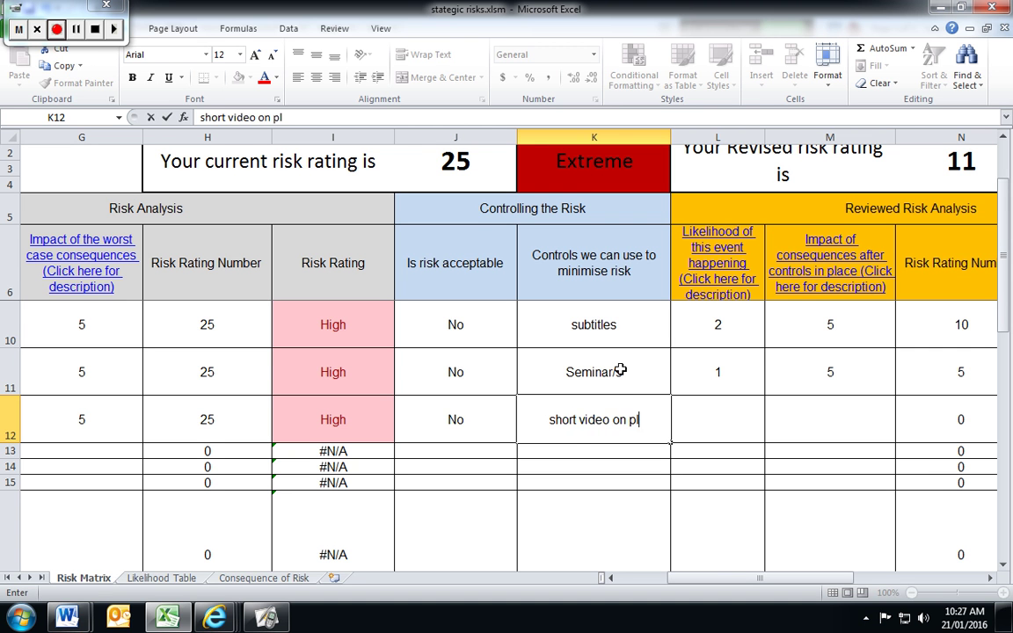
type("ans and the ap")
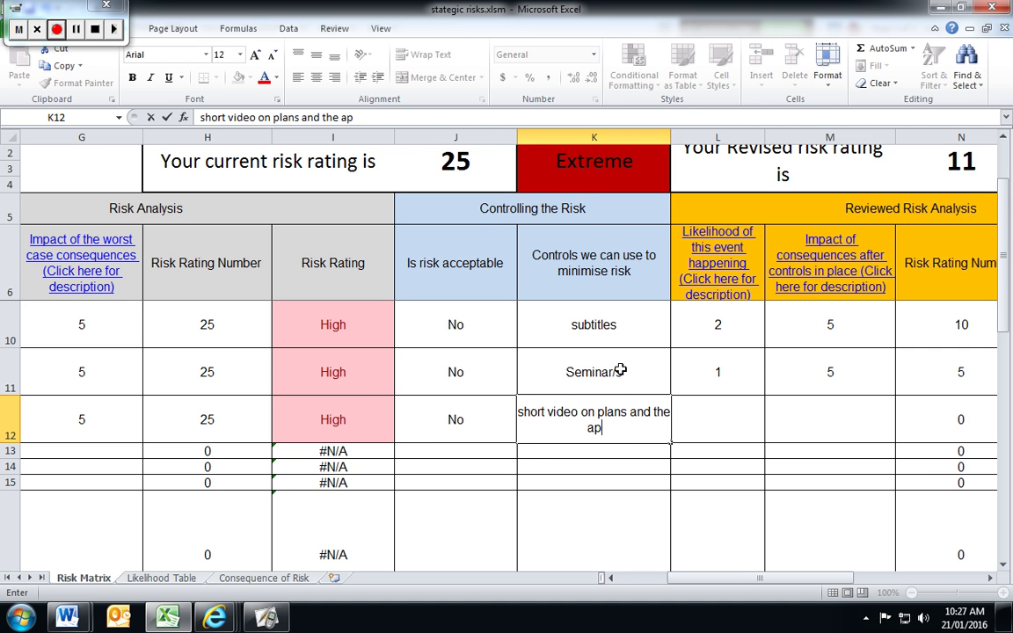
type("p.")
- Set the row 12 risk's likelihood after controls to 1 and its impact after controls to 5
left_click(728, 437)
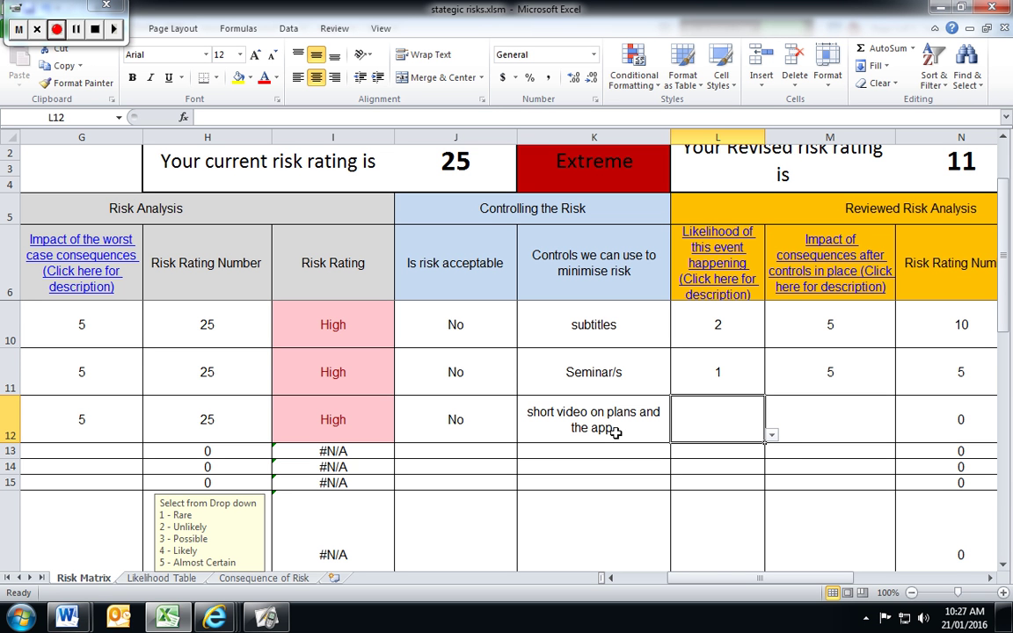
left_click(771, 436)
left_click(730, 459)
left_click(837, 409)
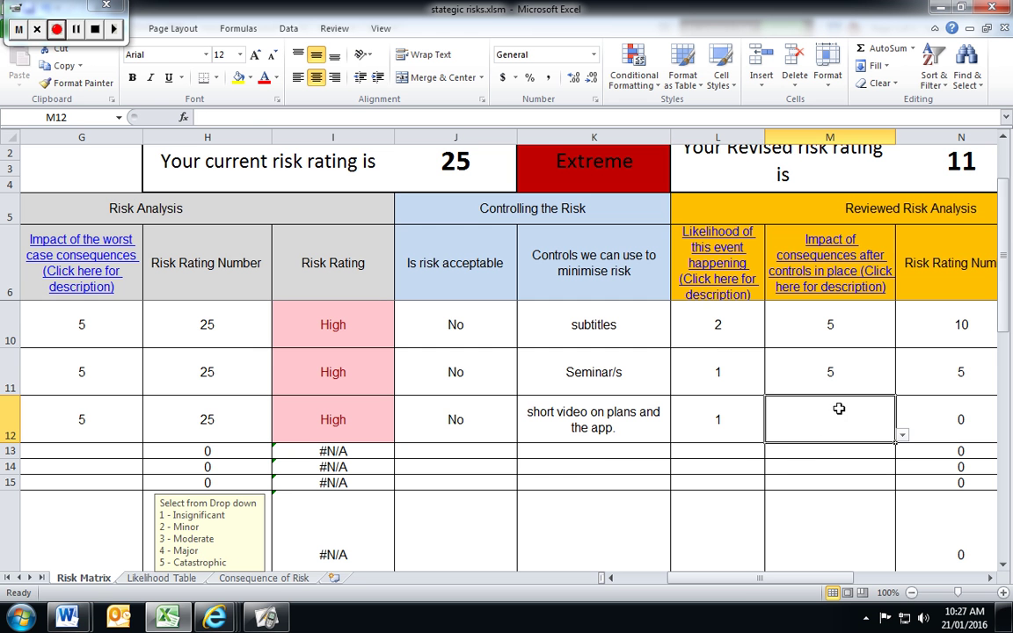
left_click(901, 434)
left_click(789, 500)
left_click_drag(741, 579, 773, 582)
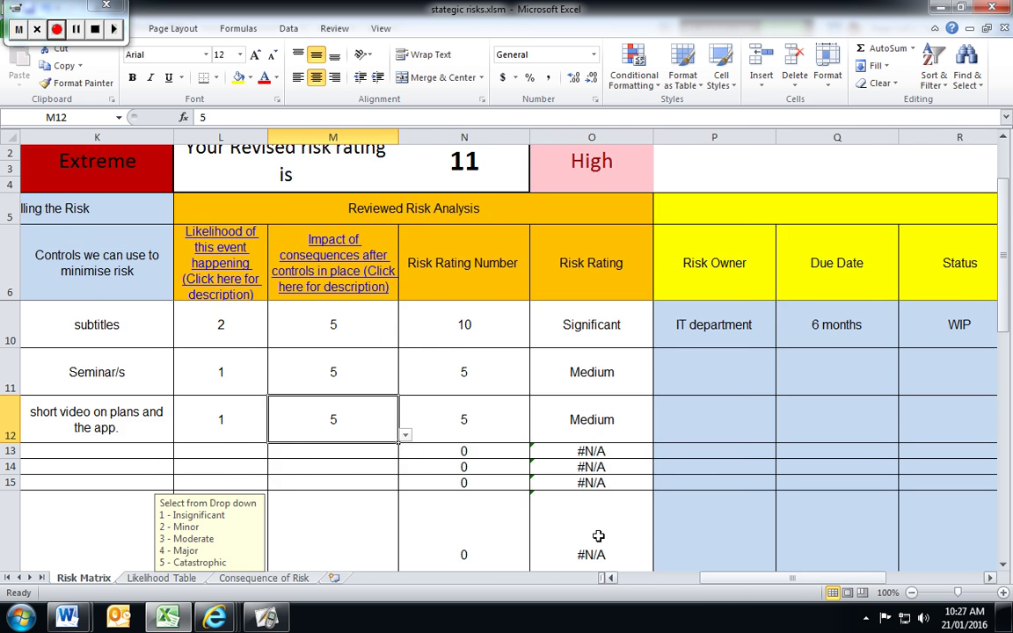
left_click(520, 527)
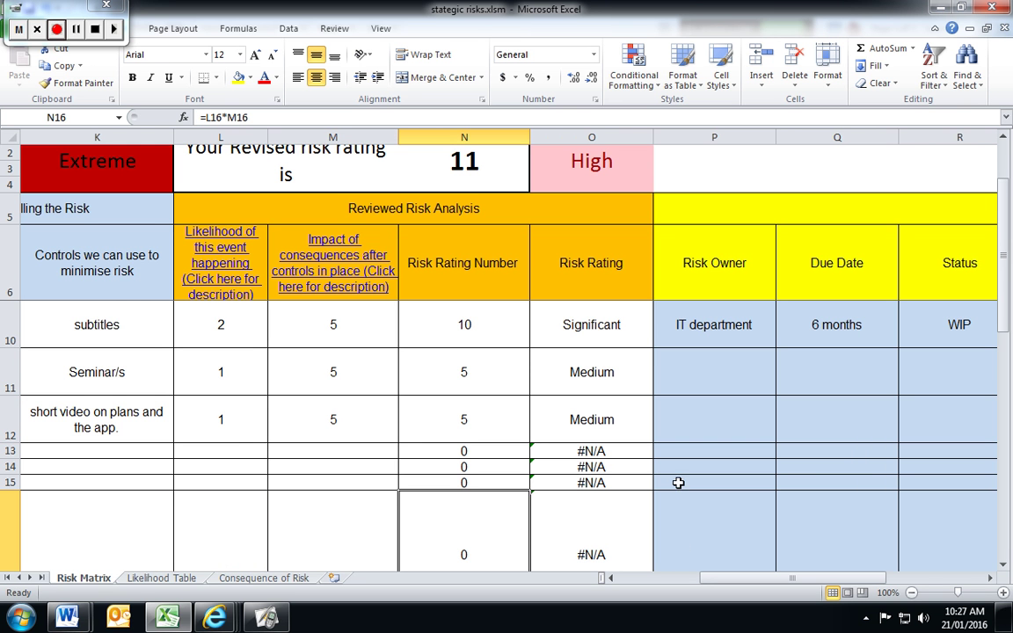
- Set the reviewed likelihood in row 13 to 1 and the reviewed impact to 3
left_click(239, 448)
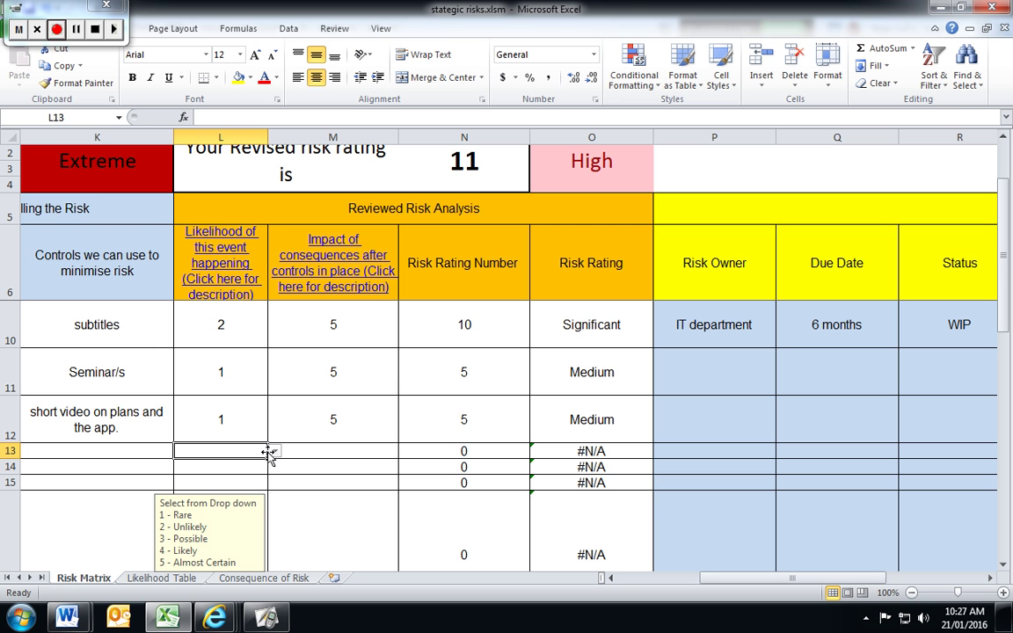
left_click(274, 452)
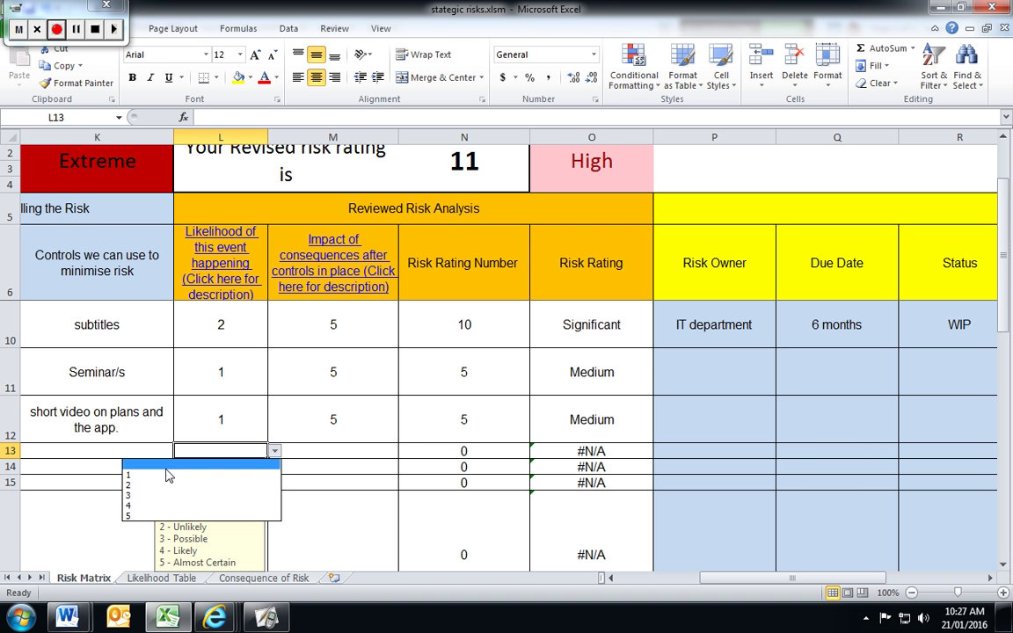
left_click(167, 467)
left_click(334, 452)
left_click(405, 450)
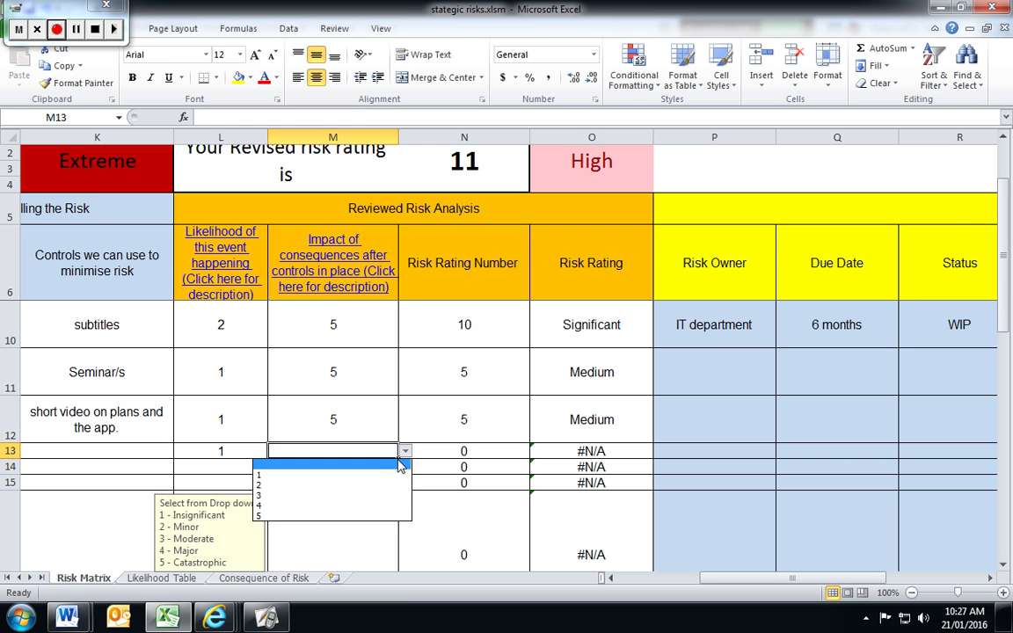
left_click(290, 502)
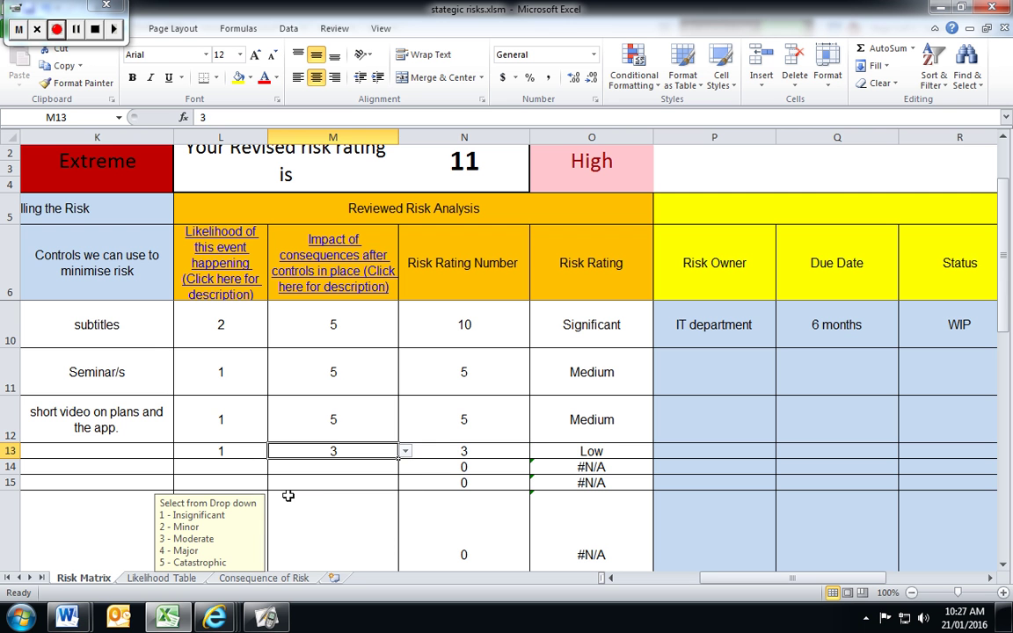
left_click(337, 520)
left_click(526, 528)
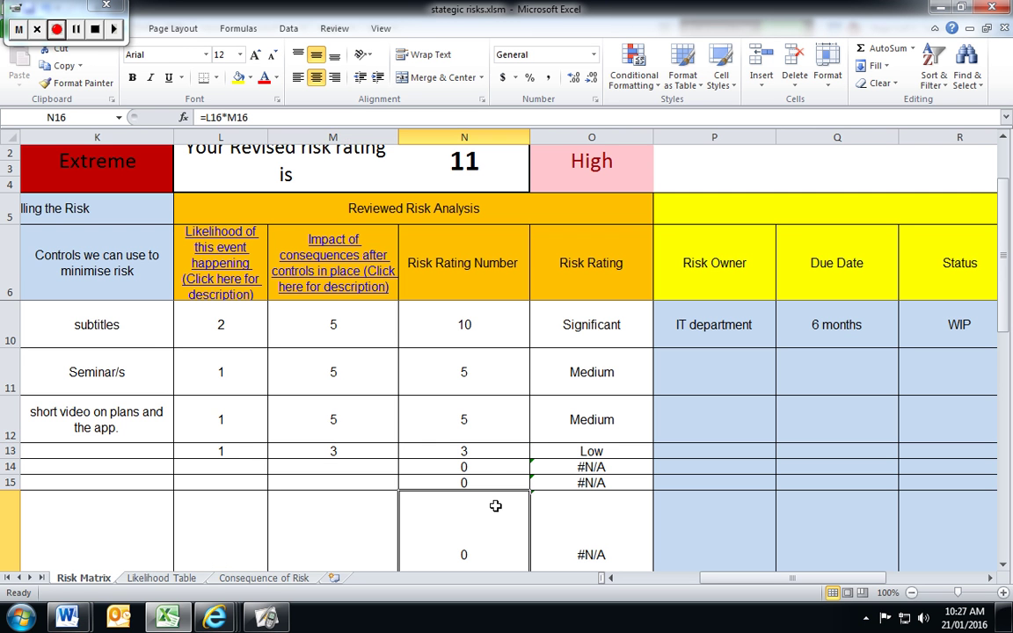
- Check the overall revised risk rating and lower the reviewed impact in row 13 to 1
left_click(483, 160)
left_click(580, 154)
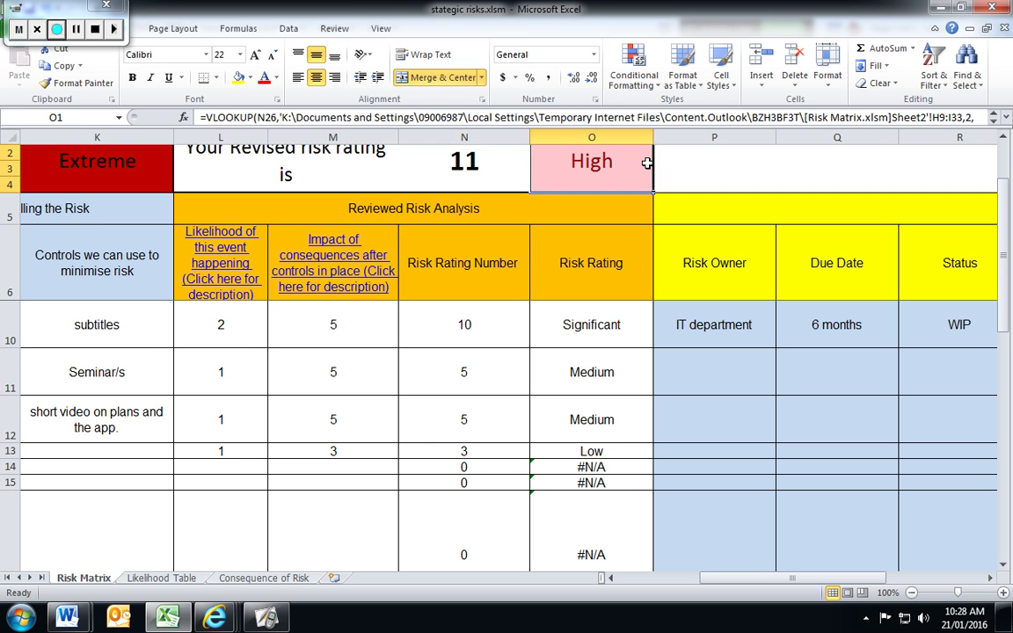
left_click(710, 185)
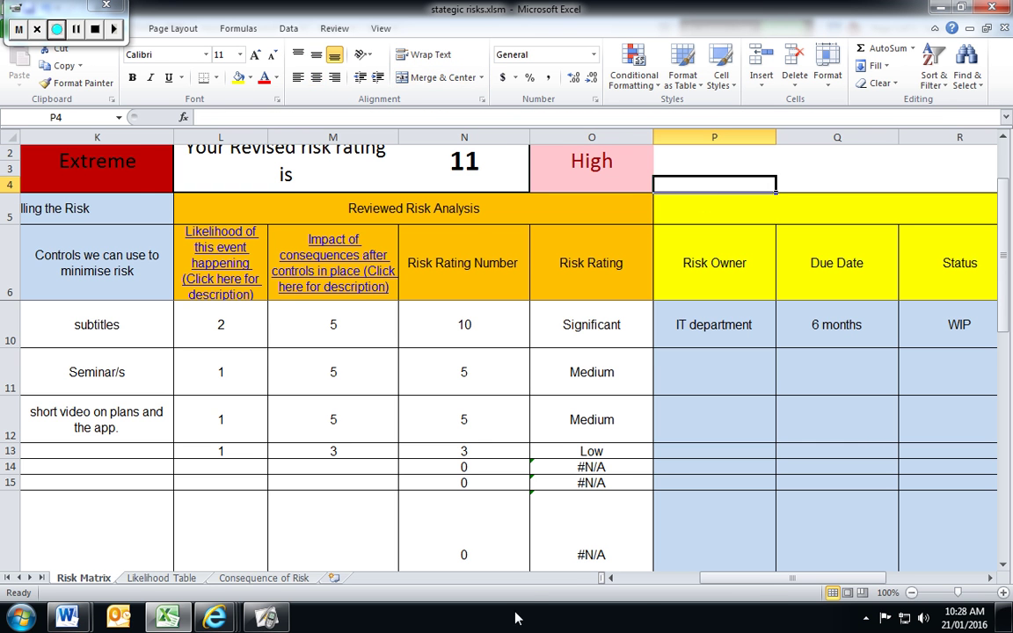
left_click_drag(752, 584, 744, 588)
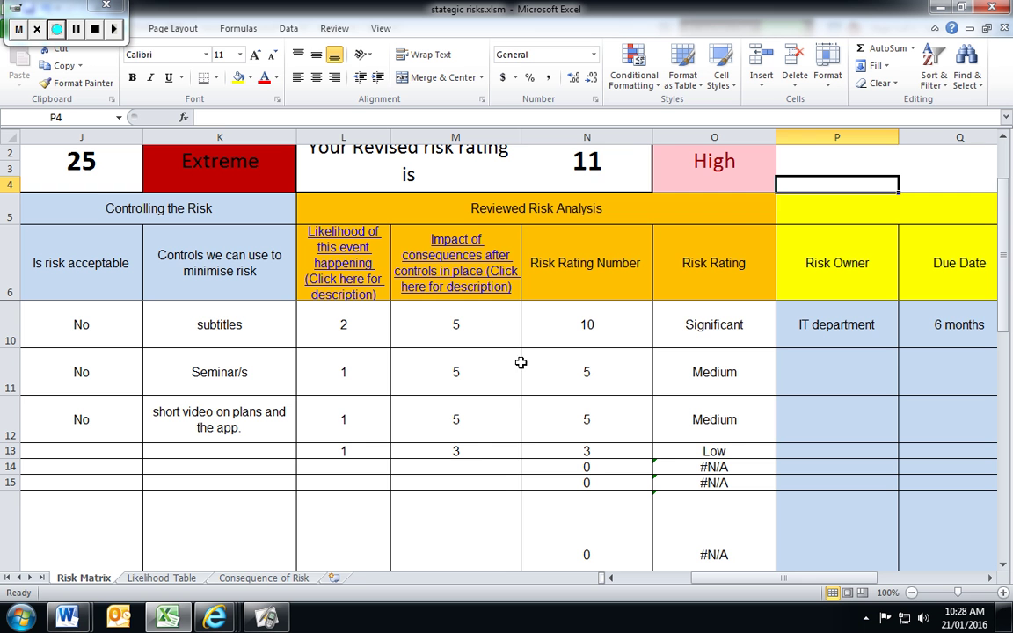
left_click(611, 176)
left_click(470, 450)
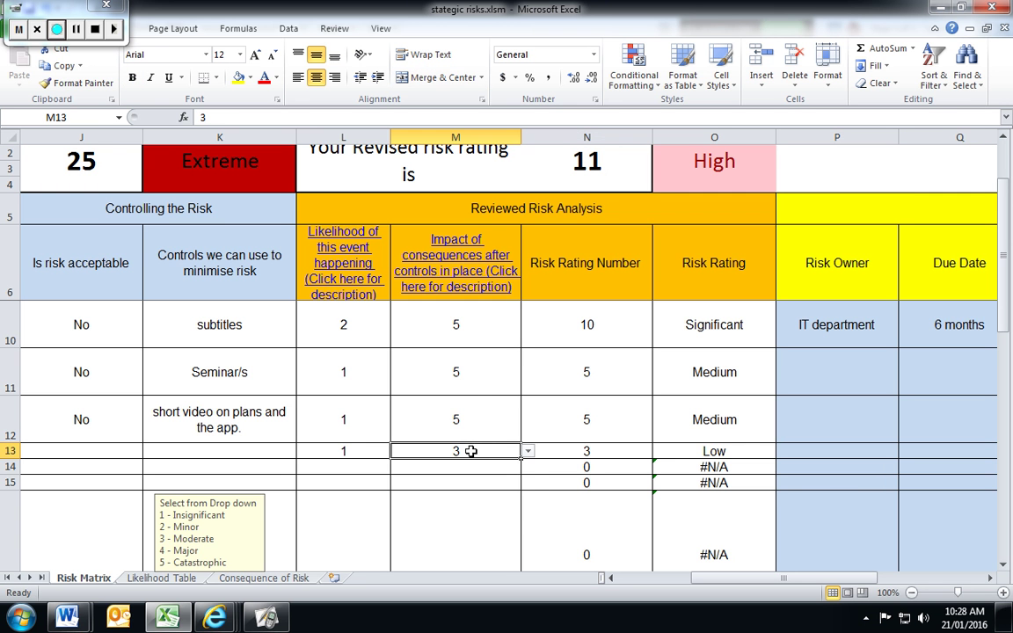
left_click(528, 450)
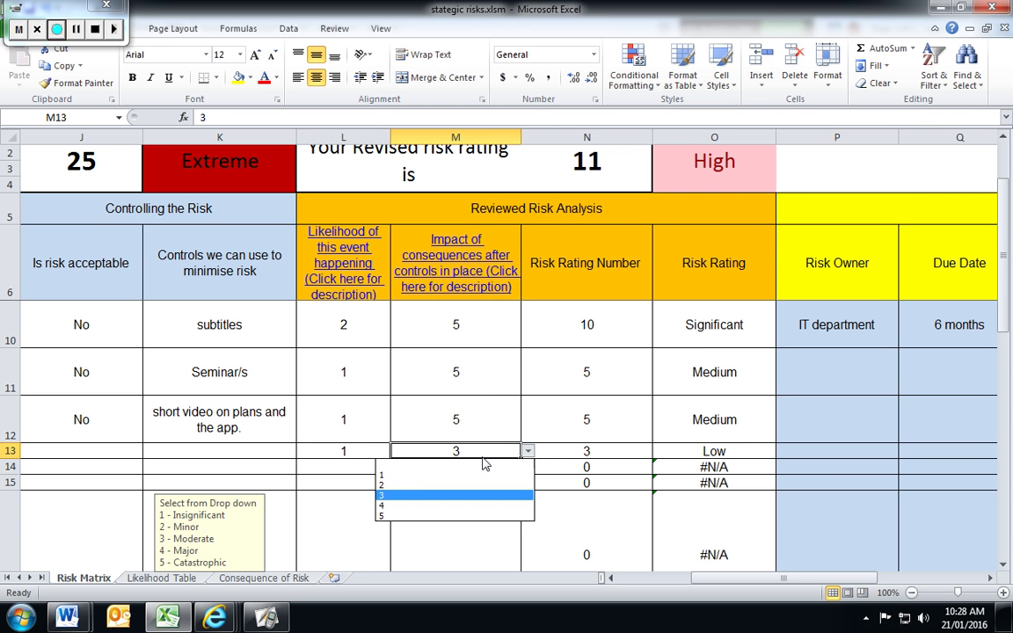
left_click(413, 470)
left_click(436, 483)
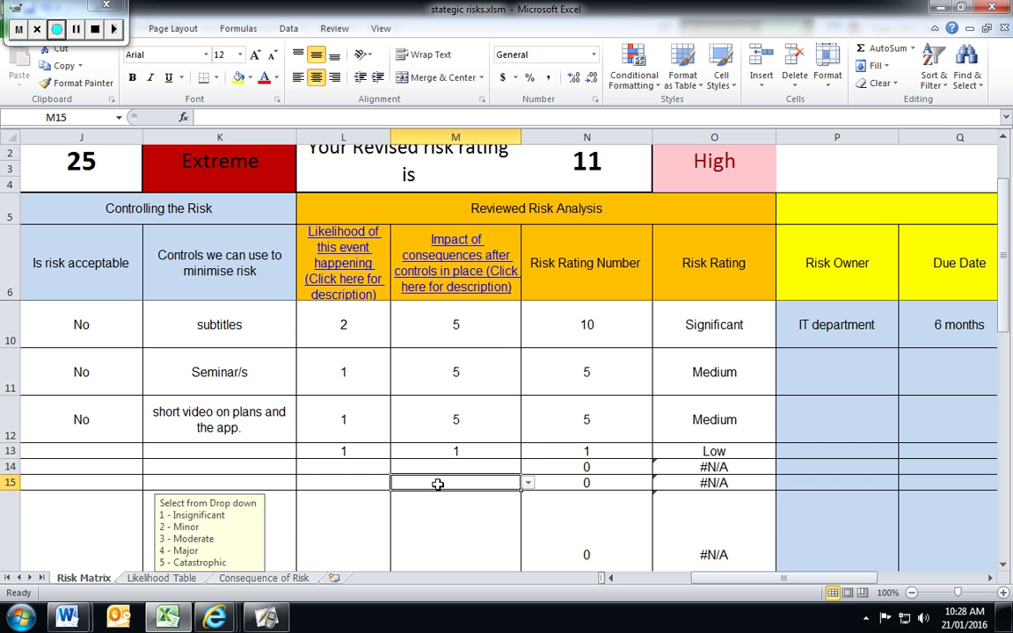
- Clear the reviewed likelihood, impact and risk rating number cells in row 13
scroll(495, 400, "up", 1)
scroll(496, 402, "down", 1)
scroll(496, 402, "down", 1)
scroll(497, 400, "up", 2)
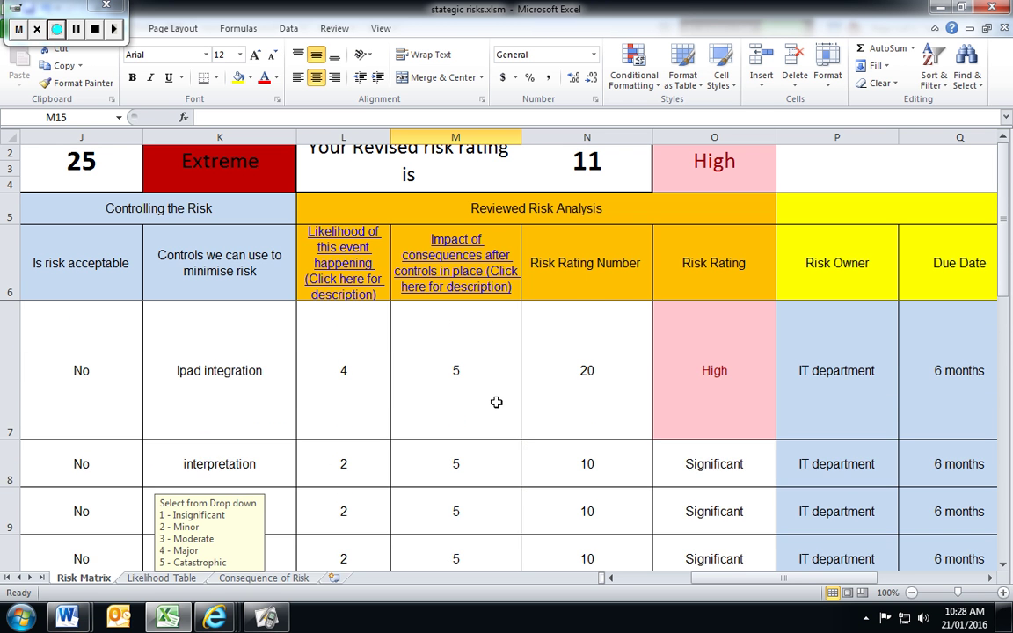
scroll(498, 387, "down", 1, "ctrl")
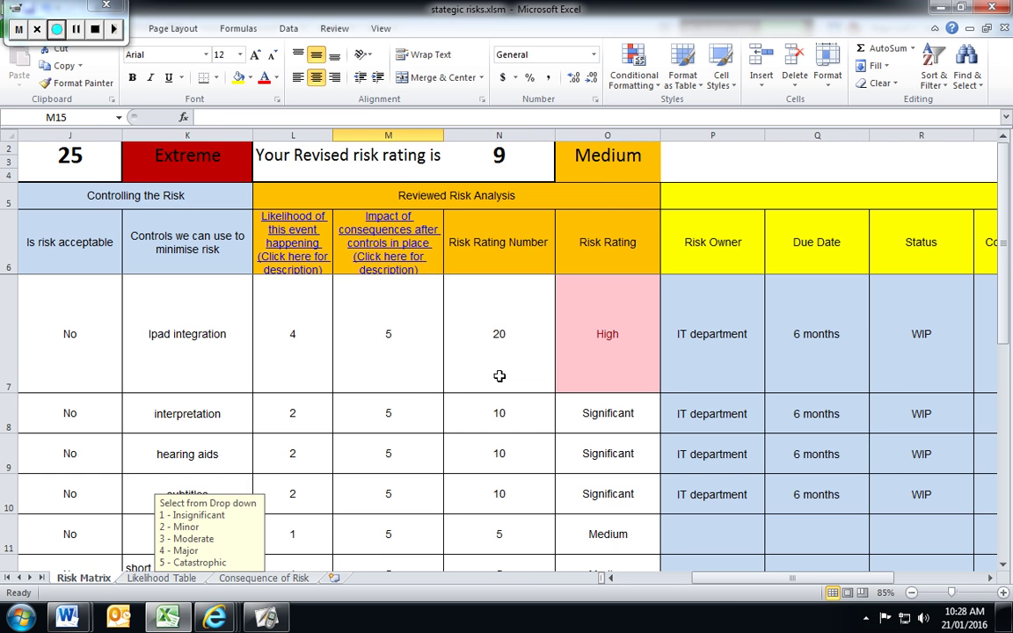
scroll(498, 376, "down", 1)
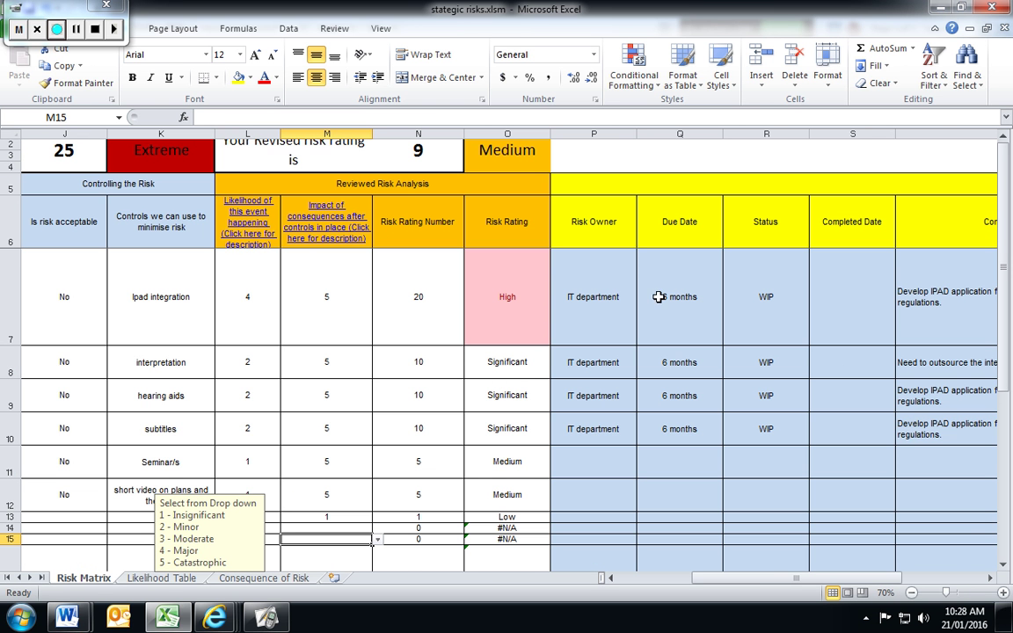
left_click_drag(726, 581, 718, 581)
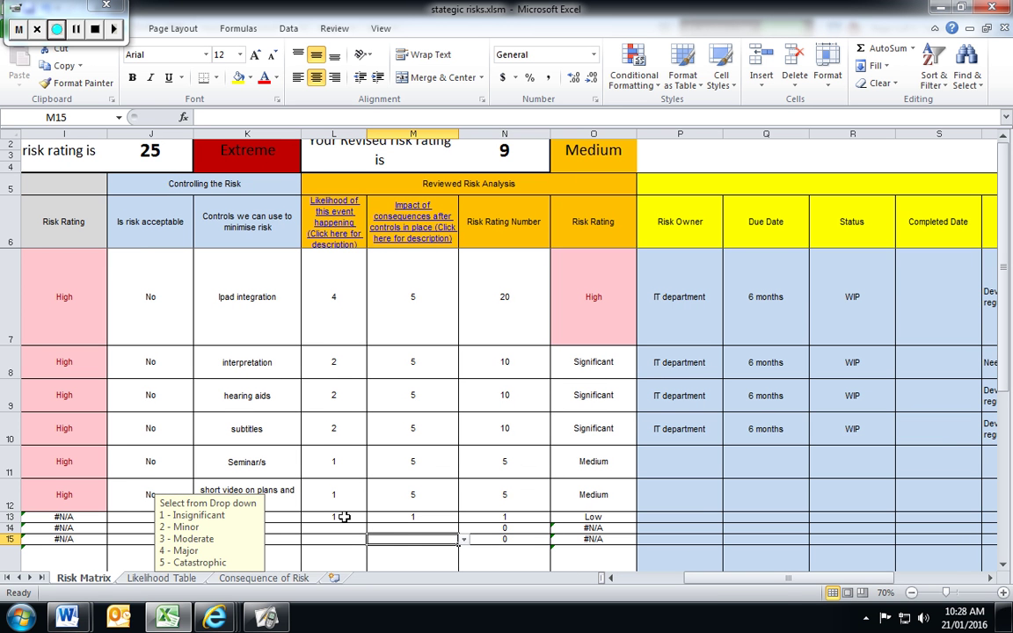
left_click_drag(339, 517, 490, 518)
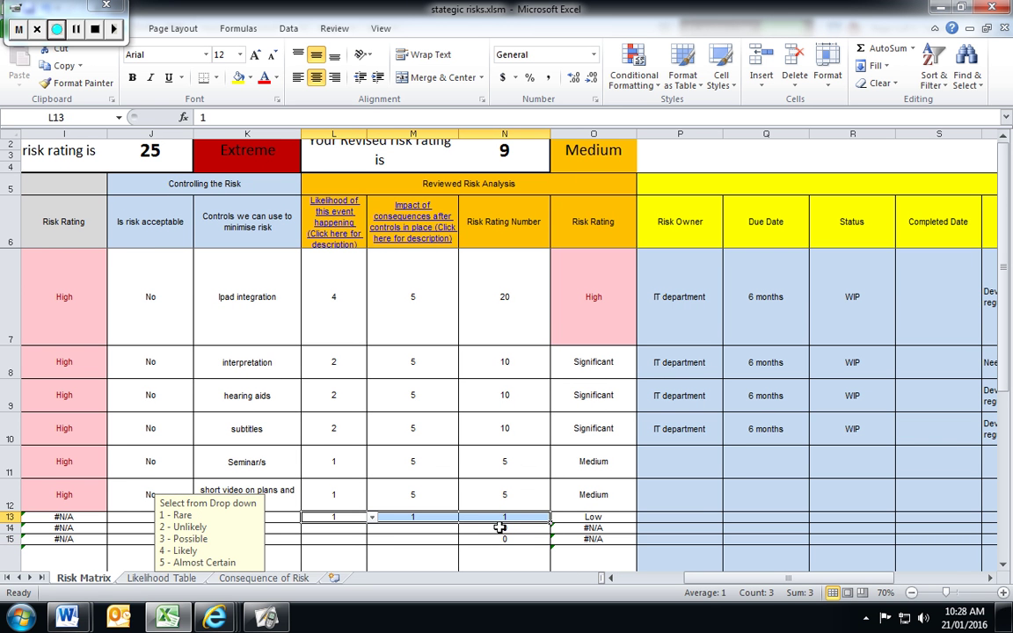
right_click(500, 519)
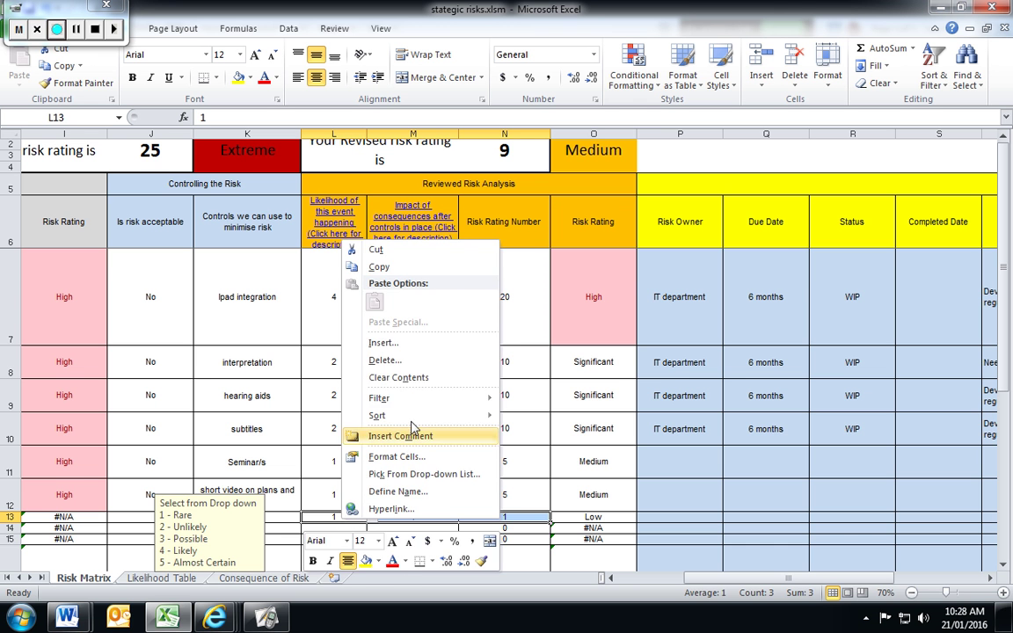
left_click(411, 378)
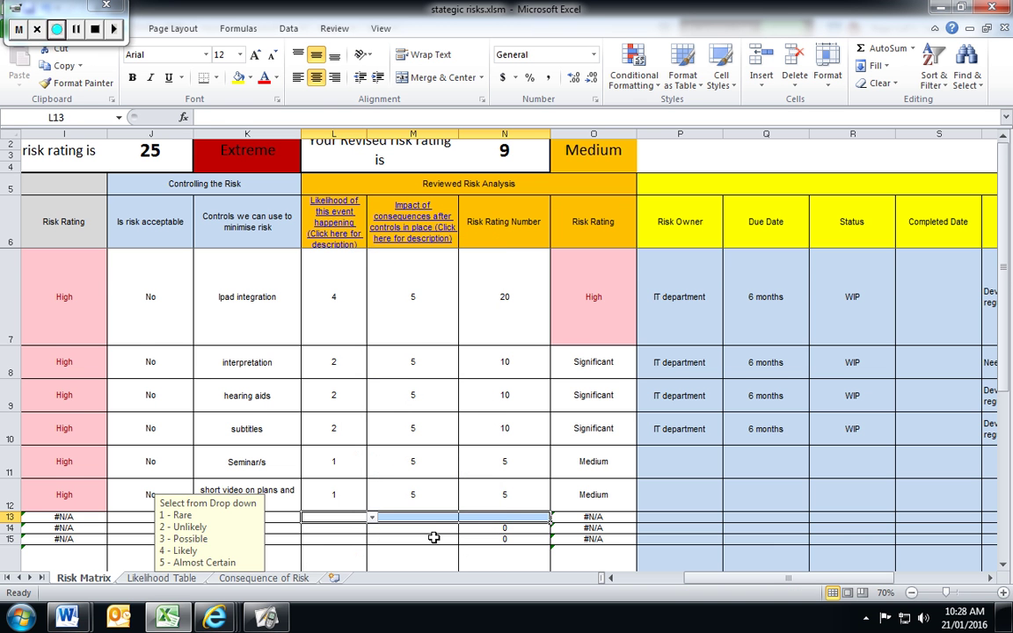
- Inspect the reviewed risk rating number formulas in rows 16 and 10 without changing them
left_click(484, 551)
key("F2")
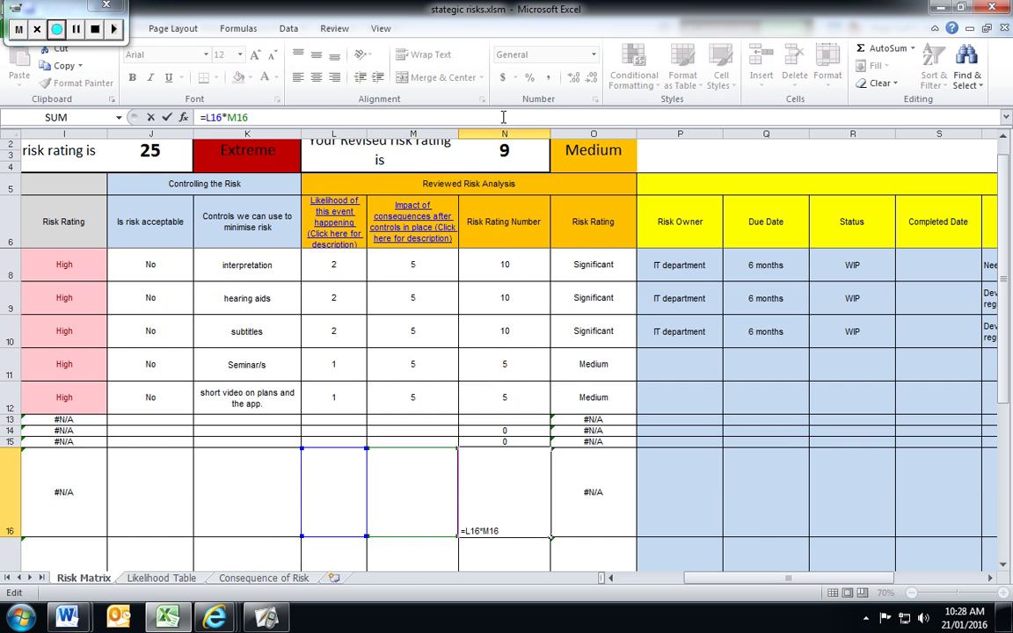
left_click(492, 428)
scroll(501, 348, "down", 1)
scroll(506, 358, "up", 2)
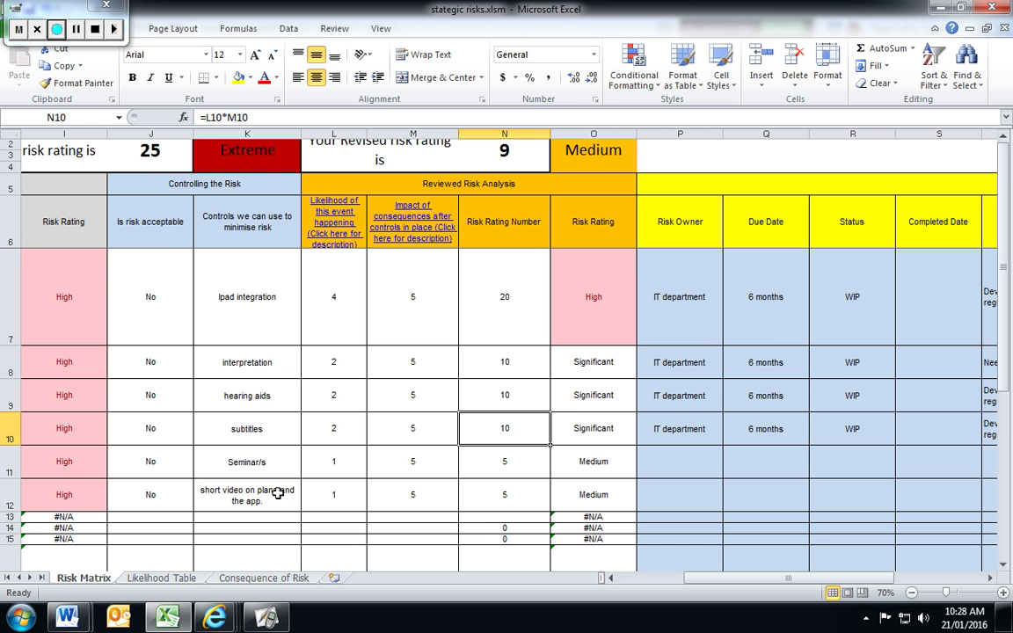
- Review the repeated risk entries in rows 7 to 12 and compare the overall current and revised risk ratings
left_click_drag(846, 580, 780, 580)
left_click_drag(79, 266, 101, 500)
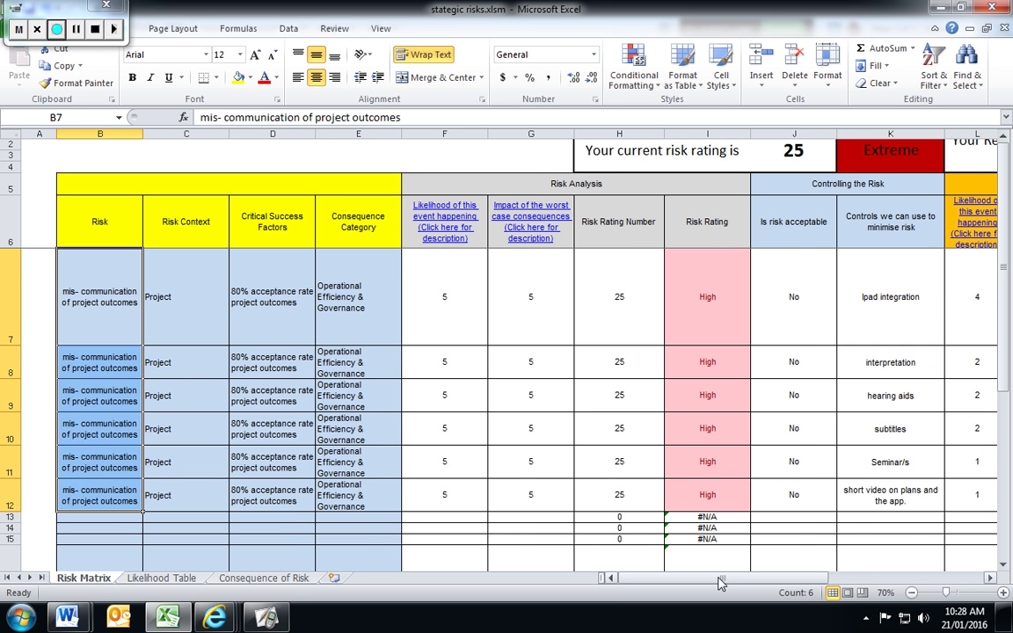
left_click_drag(719, 580, 691, 534)
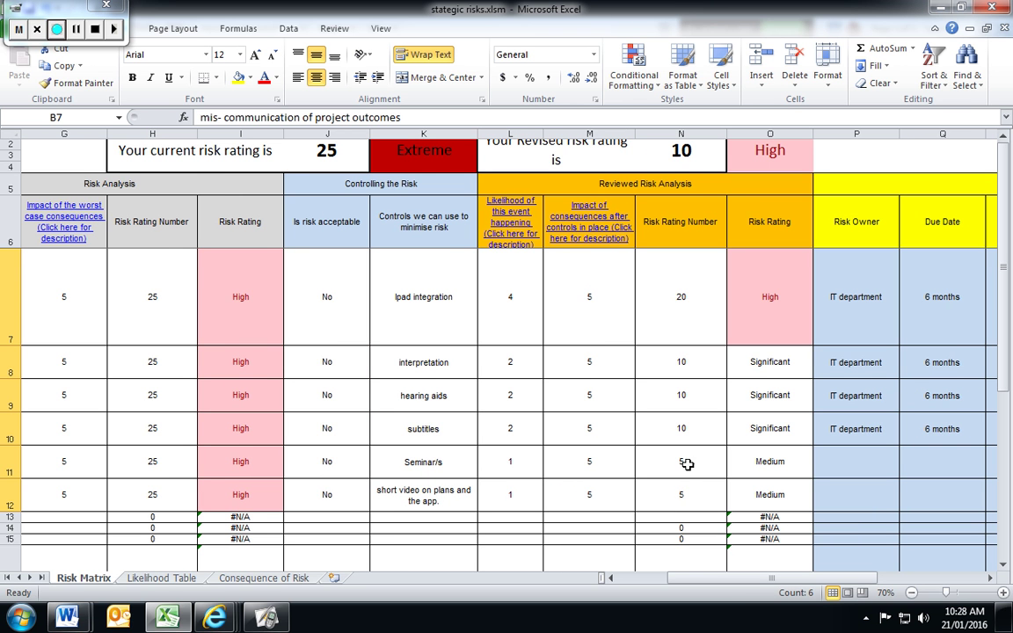
left_click(292, 157)
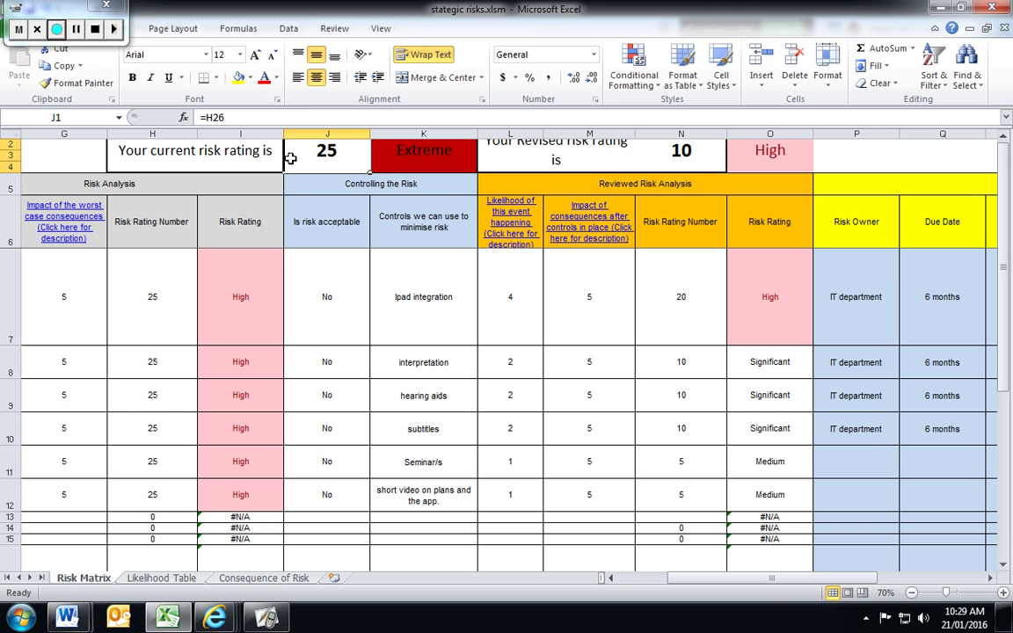
left_click(758, 157)
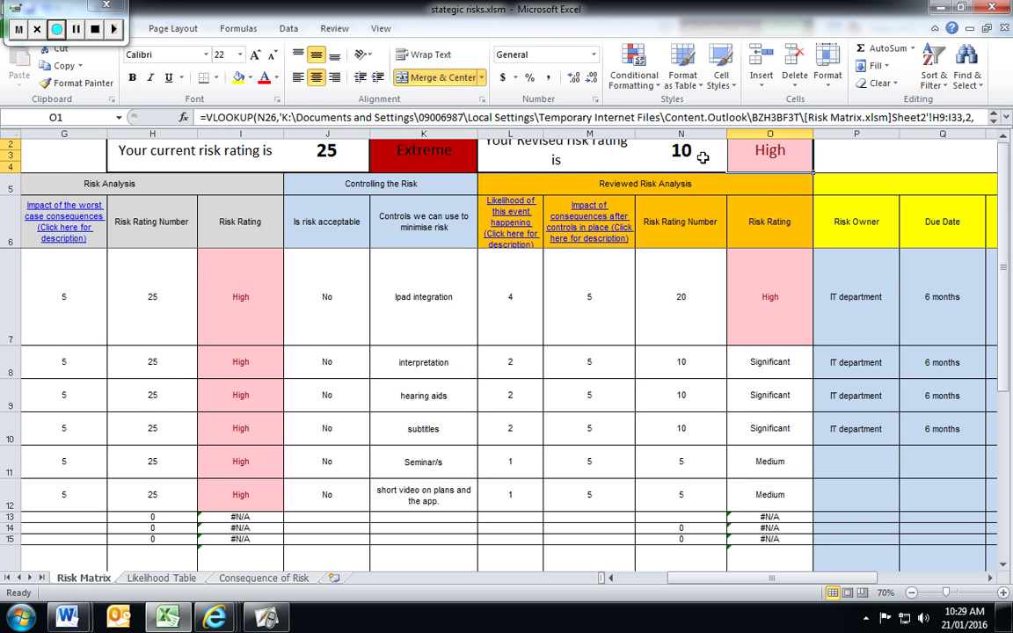
left_click(701, 163)
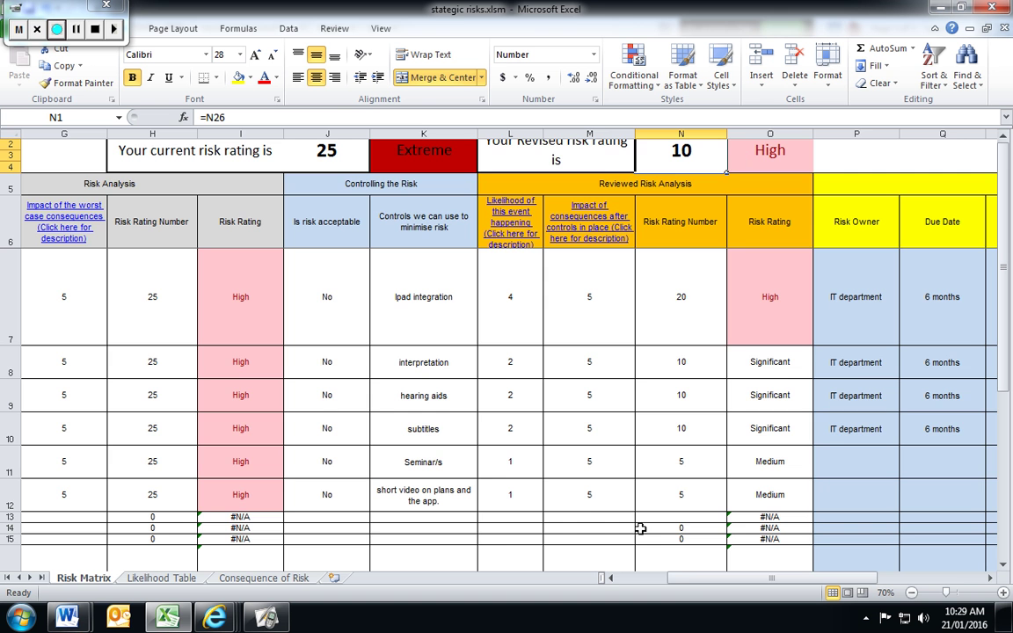
- Return to the first columns of the risk matrix and close the workbook without saving the changes
left_click_drag(692, 578, 583, 612)
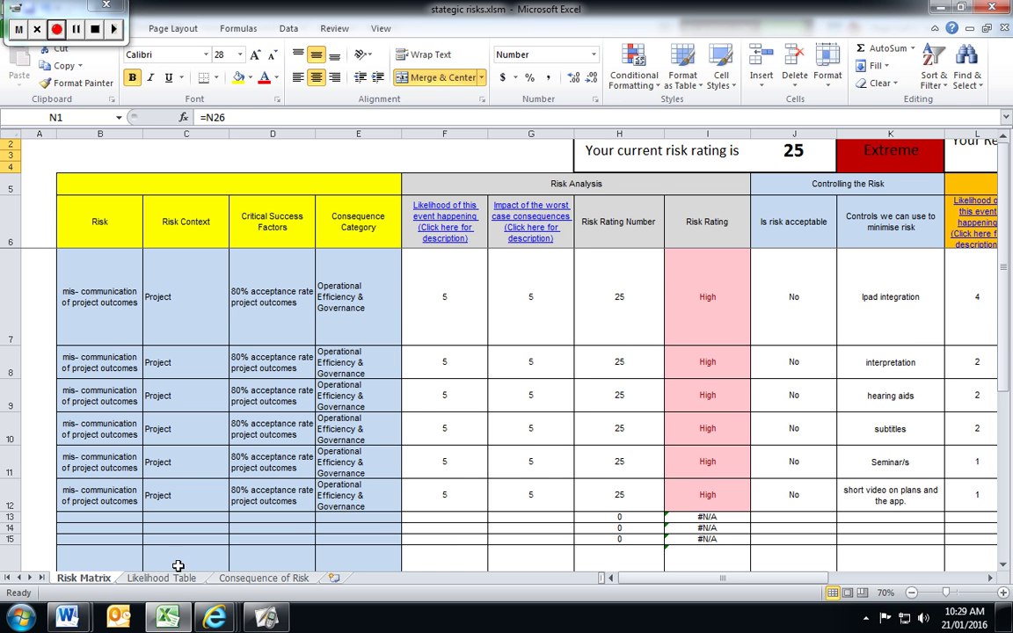
left_click(992, 7)
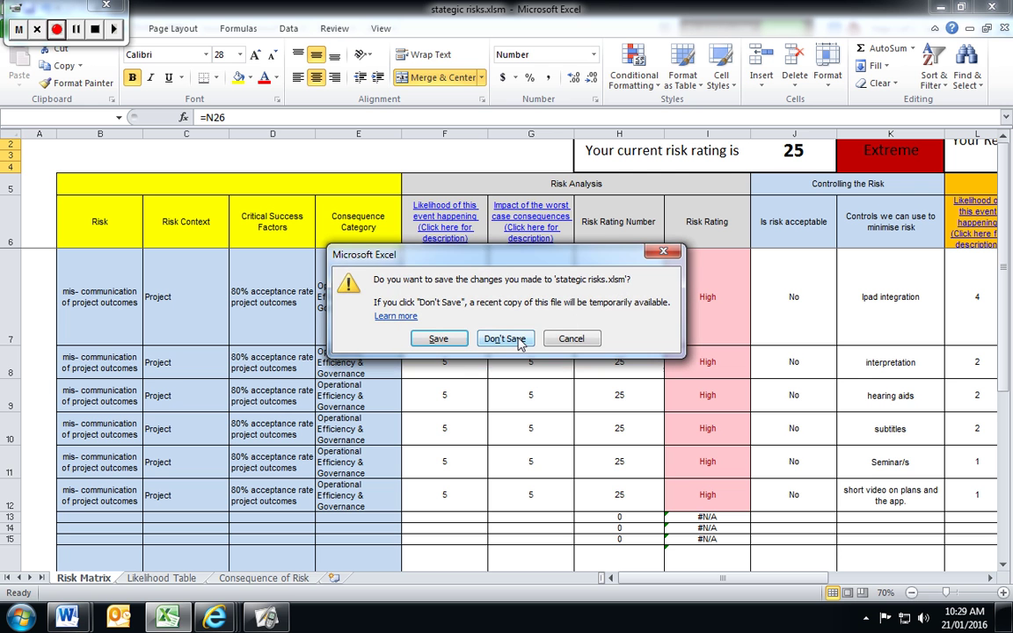
left_click(508, 338)
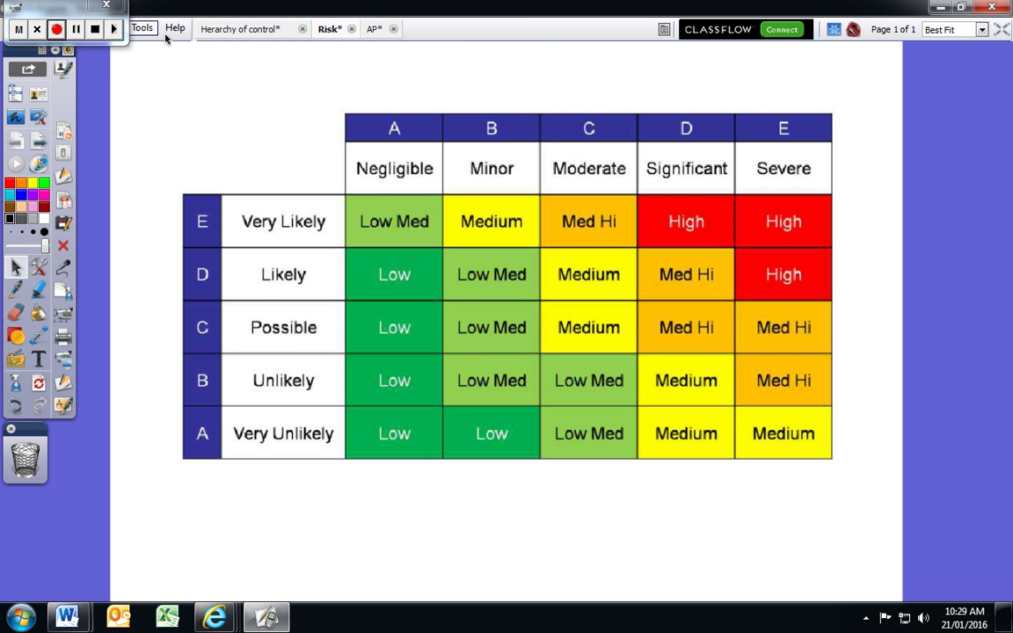
- Add a blank second page to the Risk flipchart and handwrite "- EASY TO READ" near its top with the pen
left_click(44, 135)
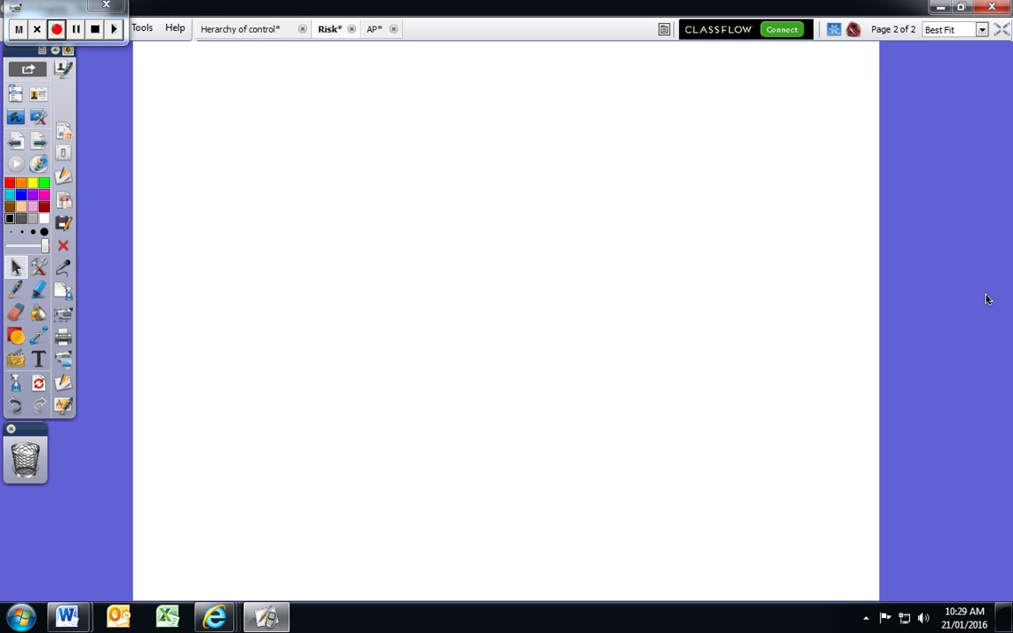
key("ctrl+z")
left_click(18, 292)
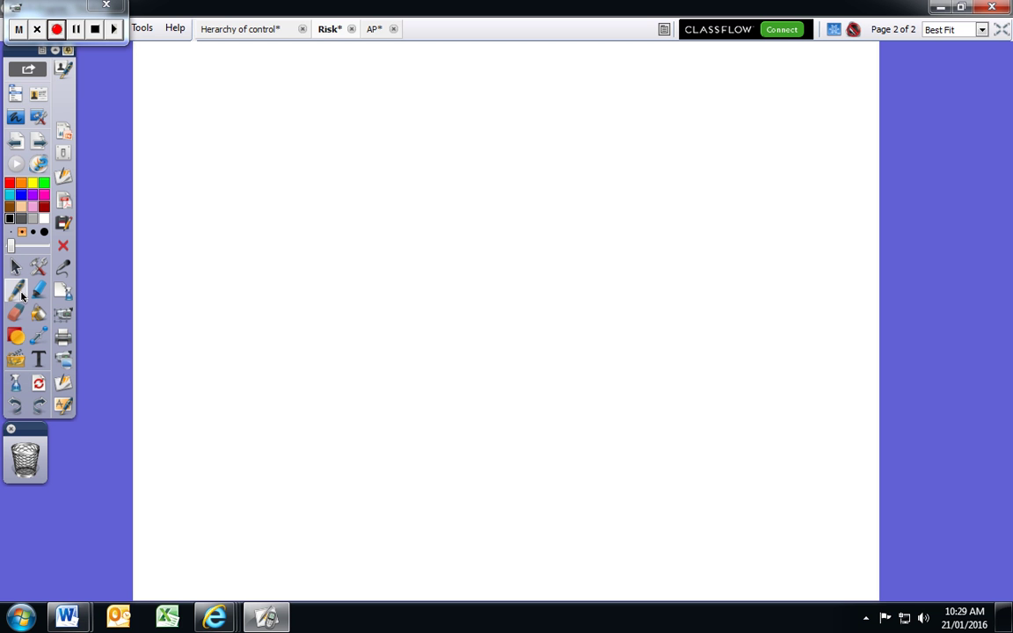
left_click_drag(181, 111, 218, 119)
right_click(207, 109)
mouse_move(219, 108)
left_mouse_down()
mouse_move(231, 104)
mouse_move(236, 85)
mouse_move(250, 117)
mouse_move(238, 123)
mouse_move(257, 95)
mouse_move(264, 117)
left_mouse_up()
right_click(237, 127)
mouse_move(252, 108)
left_mouse_down()
mouse_move(280, 114)
mouse_move(308, 104)
mouse_move(312, 125)
left_mouse_up()
left_click_drag(352, 89, 373, 86)
mouse_move(363, 87)
left_mouse_down()
mouse_move(365, 126)
mouse_move(385, 87)
mouse_move(433, 112)
mouse_move(520, 107)
left_mouse_up()
left_click_drag(521, 77, 528, 107)
- Handwrite "- EASY TO ACCESS" as the second bullet below the first line
mouse_move(173, 186)
left_mouse_down()
mouse_move(211, 184)
mouse_move(221, 199)
mouse_move(237, 181)
mouse_move(265, 193)
left_mouse_up()
mouse_move(285, 168)
left_mouse_down()
mouse_move(271, 195)
mouse_move(304, 187)
left_mouse_up()
left_click_drag(318, 169, 315, 202)
mouse_move(373, 174)
left_mouse_down()
mouse_move(373, 207)
mouse_move(387, 169)
mouse_move(380, 174)
left_mouse_up()
right_click(389, 187)
mouse_move(457, 167)
left_mouse_down()
mouse_move(443, 195)
mouse_move(475, 195)
left_mouse_up()
left_click_drag(448, 185, 500, 195)
mouse_move(522, 174)
left_mouse_down()
mouse_move(526, 182)
mouse_move(547, 166)
mouse_move(543, 180)
left_mouse_up()
mouse_move(572, 167)
left_mouse_down()
mouse_move(561, 192)
mouse_move(599, 186)
mouse_move(588, 193)
left_mouse_up()
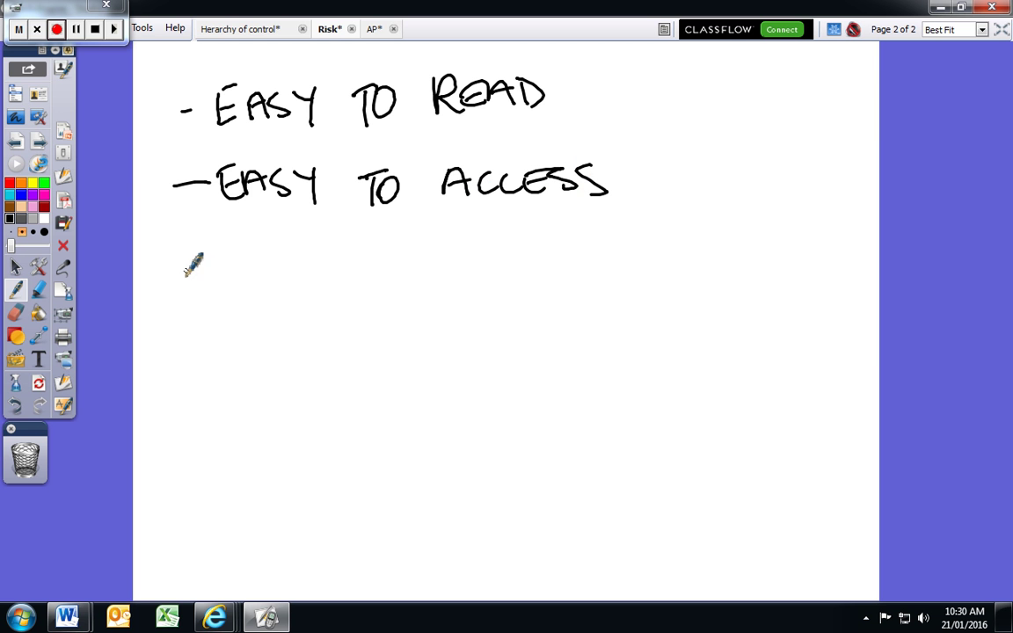
- Handwrite "- EASY TO REVIEW." as the third bullet below "EASY TO ACCESS" with the pen
mouse_move(174, 273)
left_mouse_down()
mouse_move(280, 290)
mouse_move(314, 279)
left_mouse_up()
left_click_drag(325, 257, 324, 314)
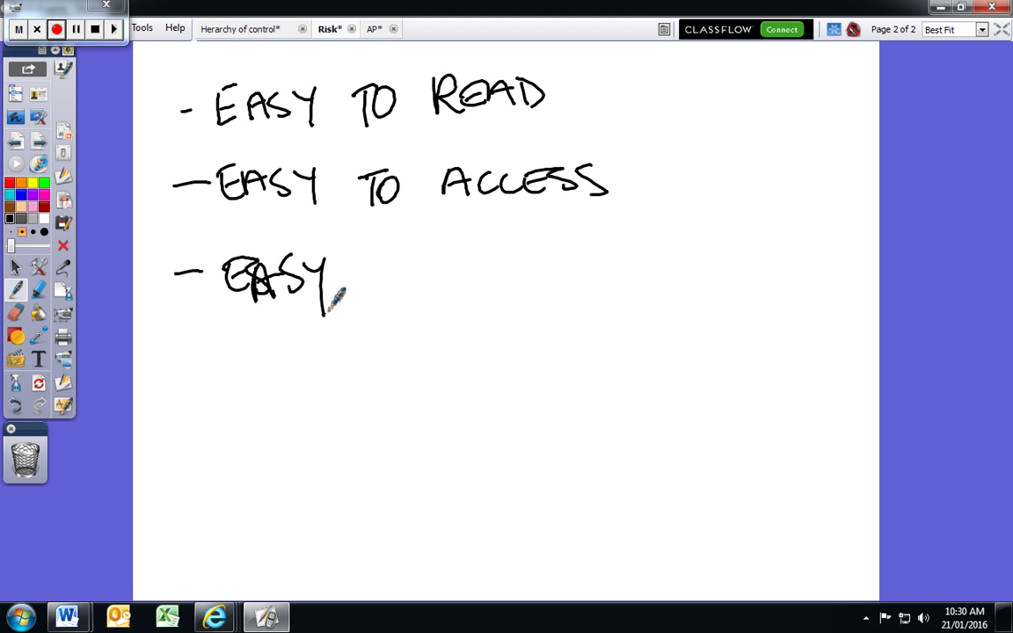
mouse_move(384, 262)
left_mouse_down()
mouse_move(385, 300)
mouse_move(393, 259)
left_mouse_up()
mouse_move(407, 260)
left_mouse_down()
mouse_move(489, 290)
mouse_move(515, 257)
left_mouse_up()
mouse_move(519, 262)
left_mouse_down()
mouse_move(538, 264)
mouse_move(549, 287)
left_mouse_up()
left_click_drag(561, 272, 563, 289)
left_click_drag(564, 262, 582, 261)
left_click_drag(565, 275, 579, 274)
left_click_drag(565, 288, 632, 261)
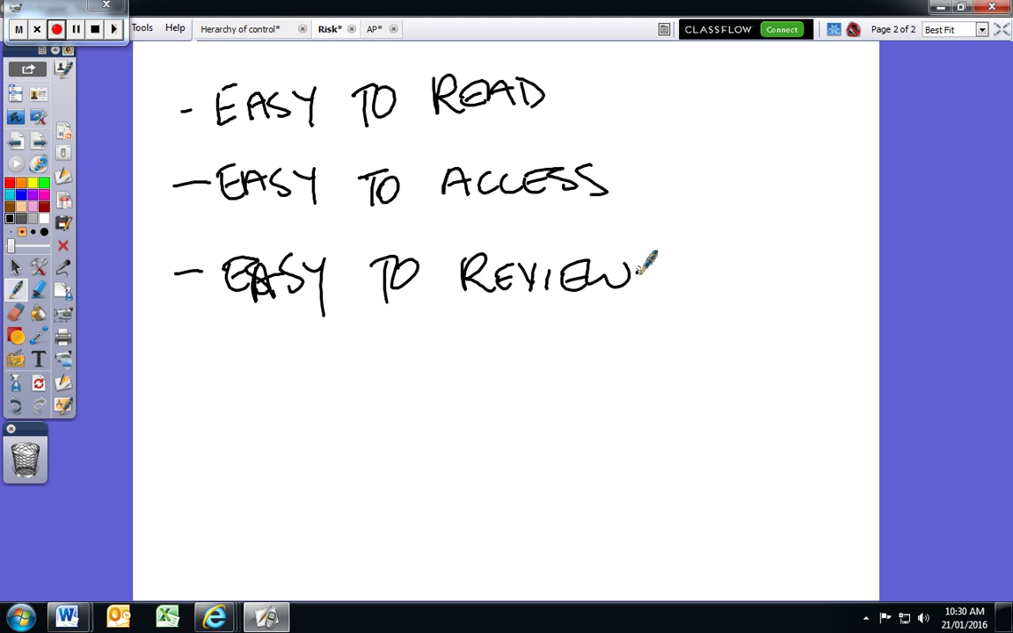
- Handwrite "- IDENTIFIES RISK" as the start of the fourth bullet below "EASY TO REVIEW"
mouse_move(171, 369)
left_mouse_down()
mouse_move(200, 366)
mouse_move(235, 390)
left_mouse_up()
left_click_drag(260, 350, 259, 385)
left_click_drag(281, 373, 258, 389)
mouse_move(283, 353)
left_mouse_down()
mouse_move(281, 387)
mouse_move(324, 354)
mouse_move(336, 387)
left_mouse_up()
mouse_move(325, 354)
left_mouse_down()
mouse_move(348, 352)
mouse_move(357, 385)
left_mouse_up()
mouse_move(368, 355)
left_mouse_down()
mouse_move(368, 385)
mouse_move(384, 354)
left_mouse_up()
left_click_drag(368, 370, 393, 383)
mouse_move(417, 353)
left_mouse_down()
mouse_move(404, 384)
mouse_move(419, 367)
mouse_move(436, 380)
left_mouse_up()
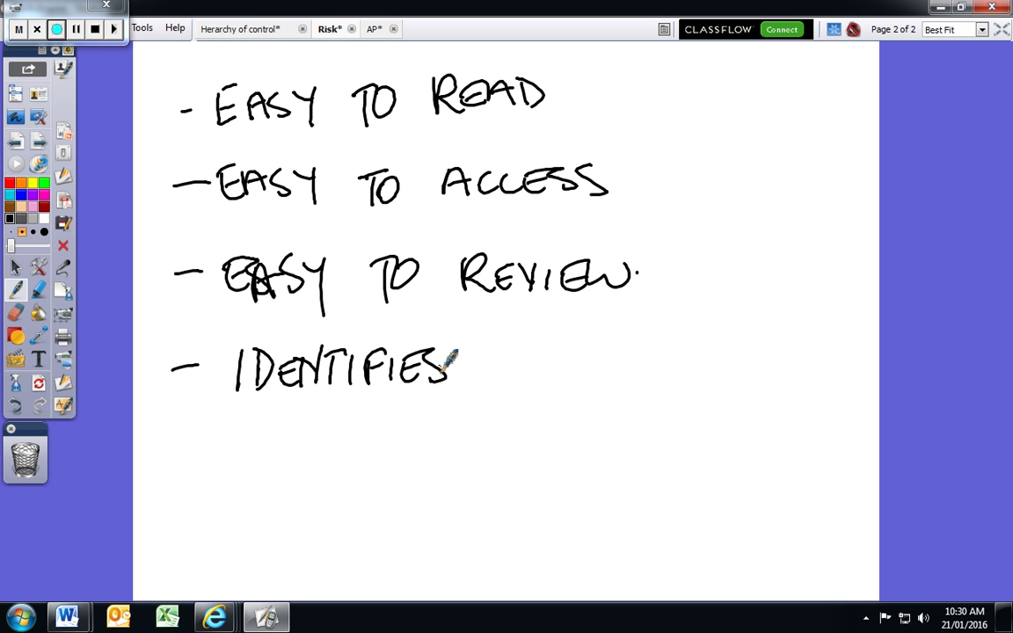
mouse_move(502, 341)
left_mouse_down()
mouse_move(501, 395)
mouse_move(535, 387)
left_mouse_up()
mouse_move(550, 356)
left_mouse_down()
mouse_move(540, 387)
mouse_move(559, 387)
left_mouse_up()
left_click_drag(574, 356, 572, 387)
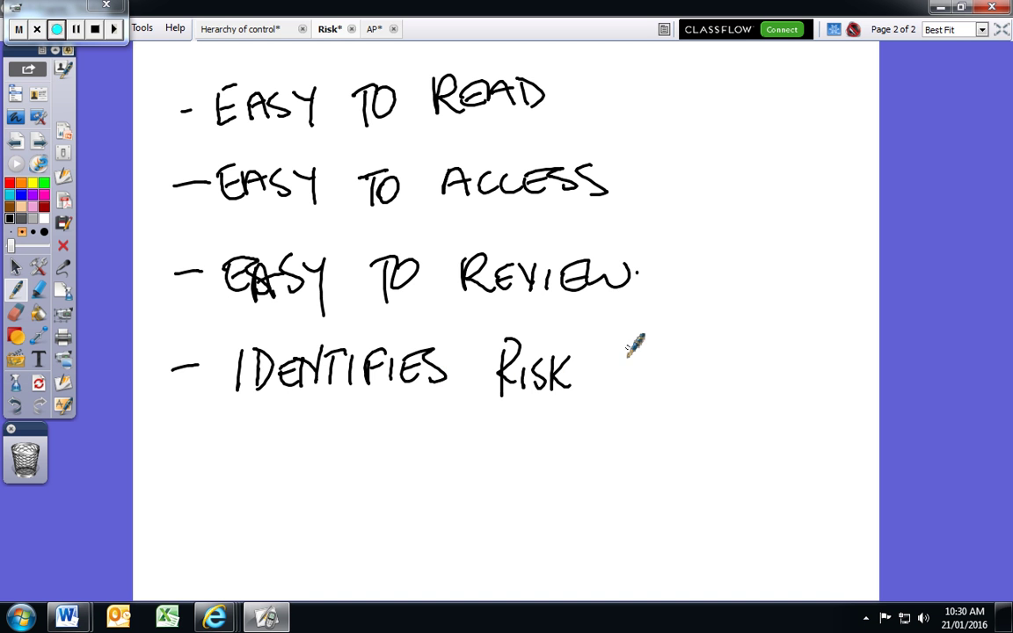
mouse_move(631, 357)
left_mouse_down()
mouse_move(679, 370)
mouse_move(703, 360)
mouse_move(711, 387)
left_mouse_up()
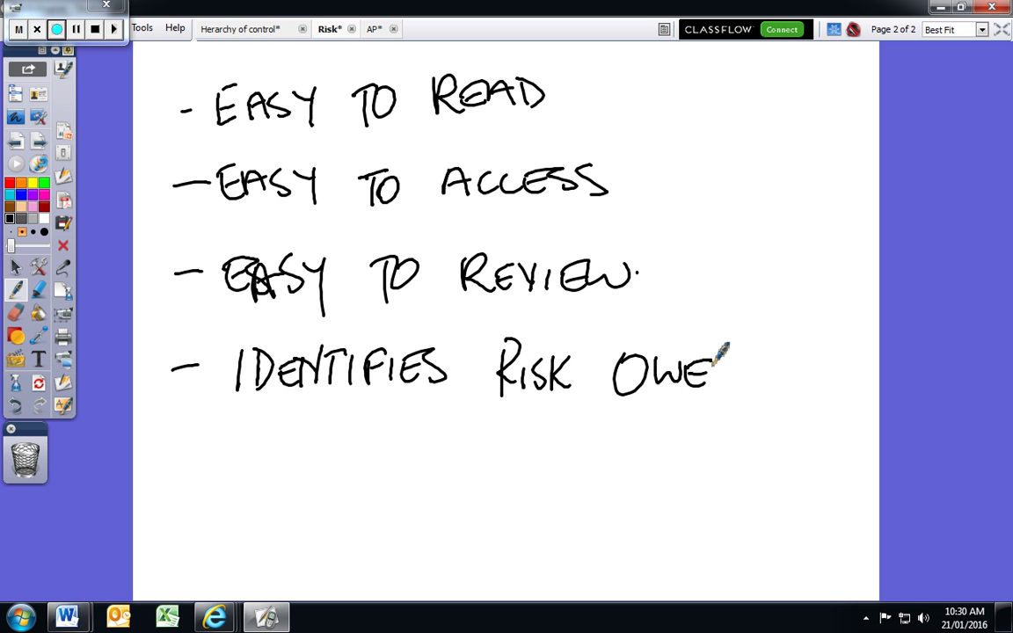
left_click(16, 312)
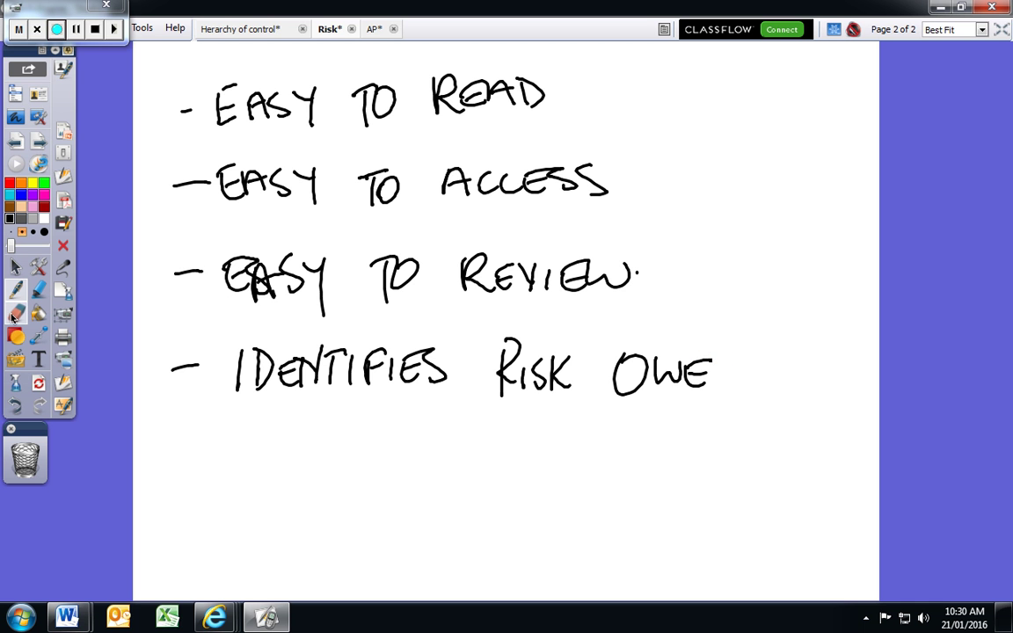
mouse_move(686, 409)
left_mouse_down()
mouse_move(714, 380)
mouse_move(661, 373)
mouse_move(650, 396)
left_mouse_up()
- Handwrite "OWNER!" after "RISK" with the pen to complete the fourth bullet
left_click(18, 290)
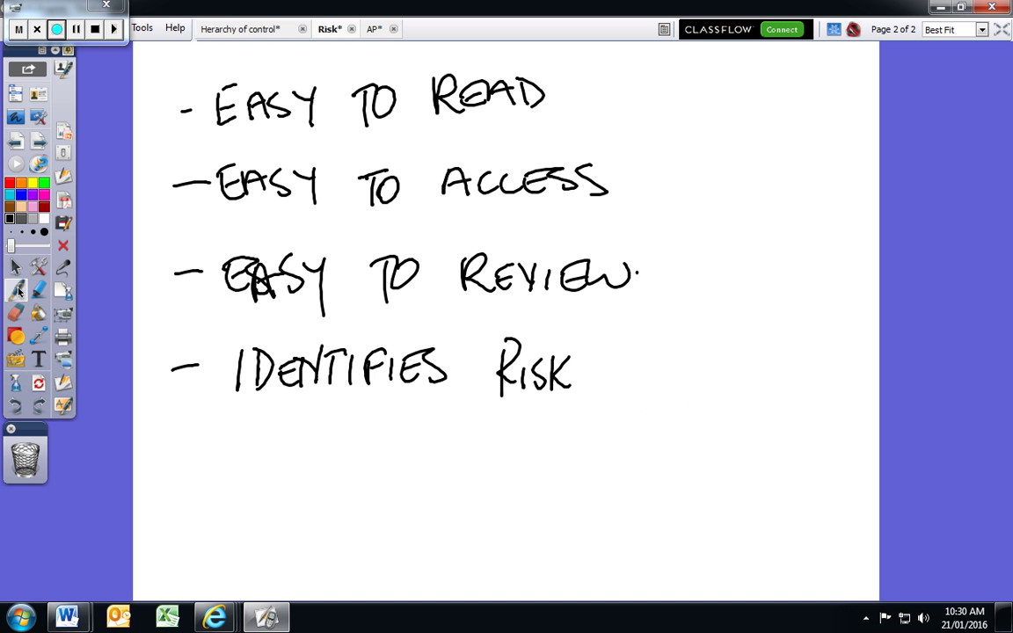
mouse_move(645, 356)
left_mouse_down()
mouse_move(633, 400)
mouse_move(660, 374)
mouse_move(706, 398)
mouse_move(723, 378)
mouse_move(727, 412)
mouse_move(739, 387)
mouse_move(794, 391)
left_mouse_up()
left_click_drag(821, 356, 815, 388)
left_click(812, 407)
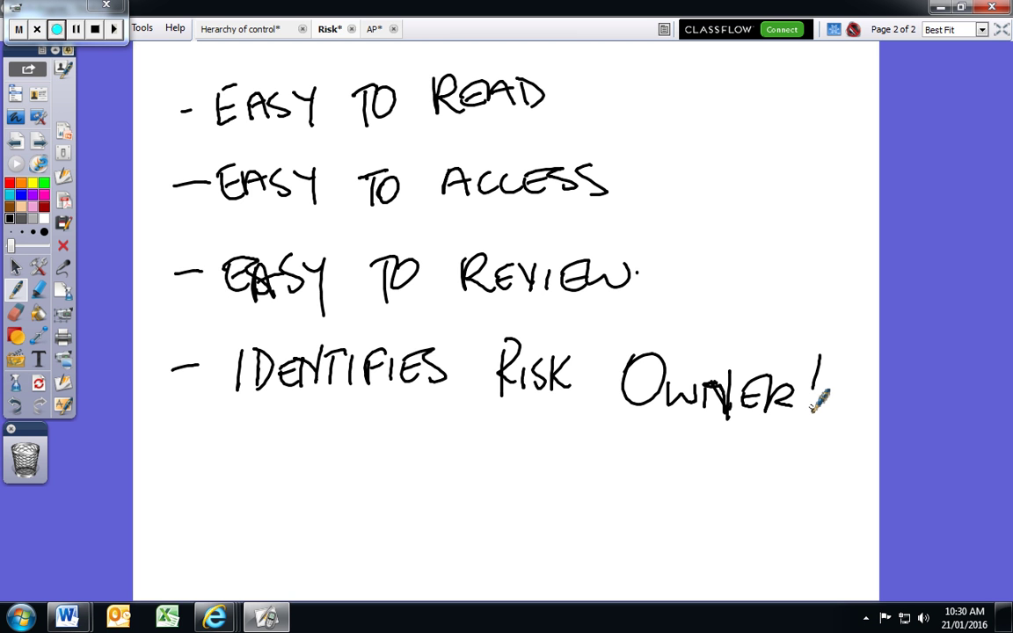
- Handwrite "- SET OF GOALS" as the fifth bullet below the risk owner line
left_click_drag(158, 482, 208, 477)
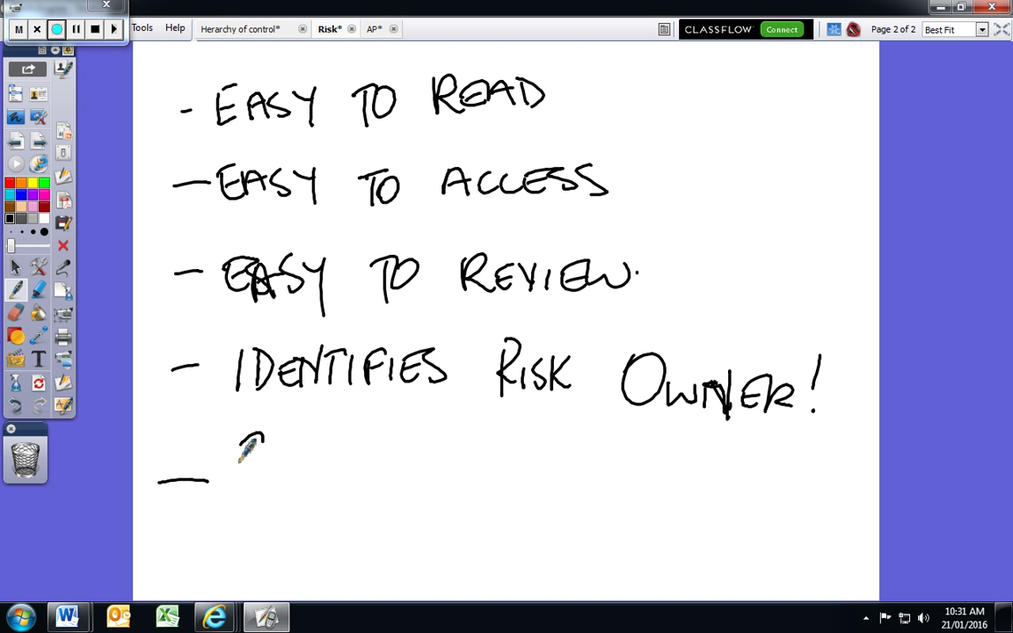
left_click_drag(264, 434, 242, 504)
left_click_drag(268, 461, 295, 504)
mouse_move(362, 468)
left_mouse_down()
mouse_move(344, 495)
mouse_move(412, 468)
left_mouse_up()
mouse_move(479, 434)
left_mouse_down()
mouse_move(502, 468)
mouse_move(493, 492)
left_mouse_up()
mouse_move(505, 479)
left_mouse_down()
mouse_move(526, 508)
mouse_move(575, 474)
mouse_move(607, 475)
mouse_move(583, 517)
left_mouse_up()
- Draw three progressively shorter underlines beneath the word "GOALS"
left_click_drag(479, 531, 658, 536)
left_click_drag(507, 543, 632, 552)
left_click_drag(524, 561, 607, 574)
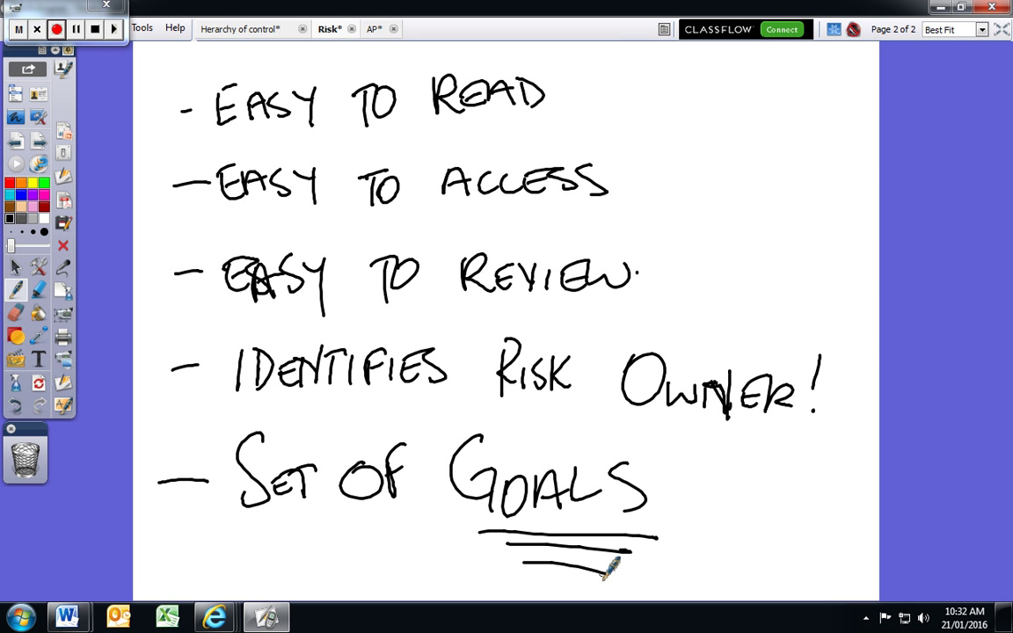
- Underline the bullets "EASY TO READ" and "EASY TO REVIEW" and draw a box around "EASY TO ACCESS"
left_click_drag(242, 143, 483, 127)
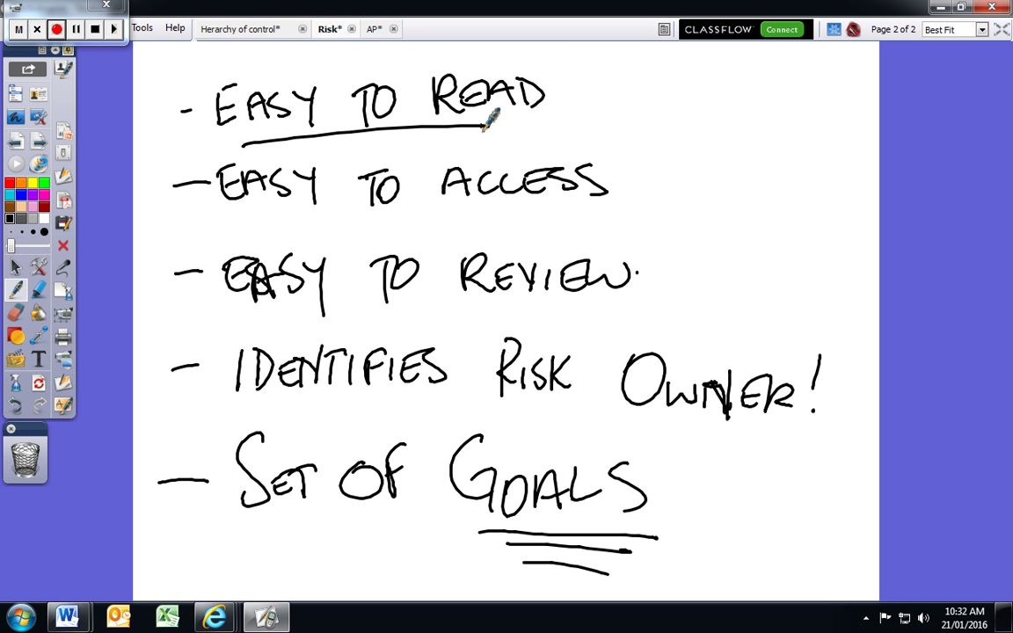
left_click_drag(216, 330, 641, 300)
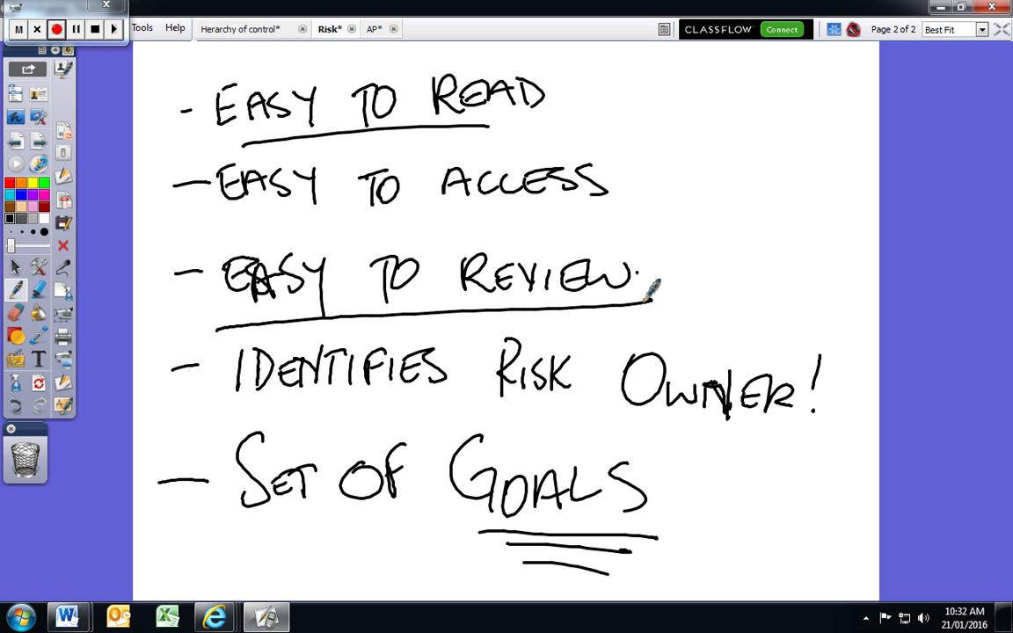
mouse_move(211, 150)
left_mouse_down()
mouse_move(339, 226)
mouse_move(638, 222)
mouse_move(583, 107)
mouse_move(211, 143)
left_mouse_up()
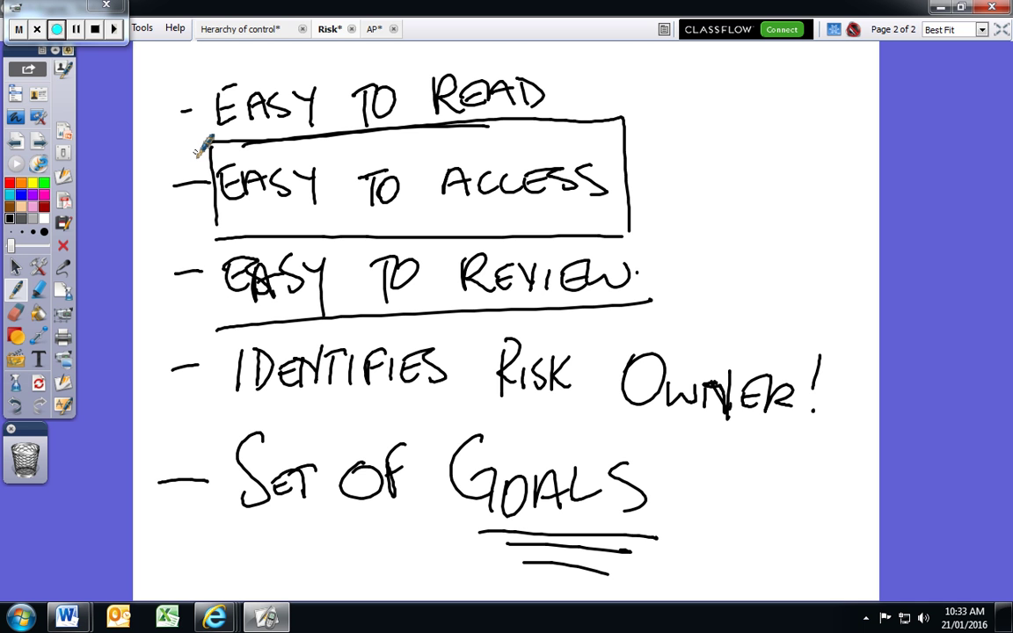
left_click(95, 31)
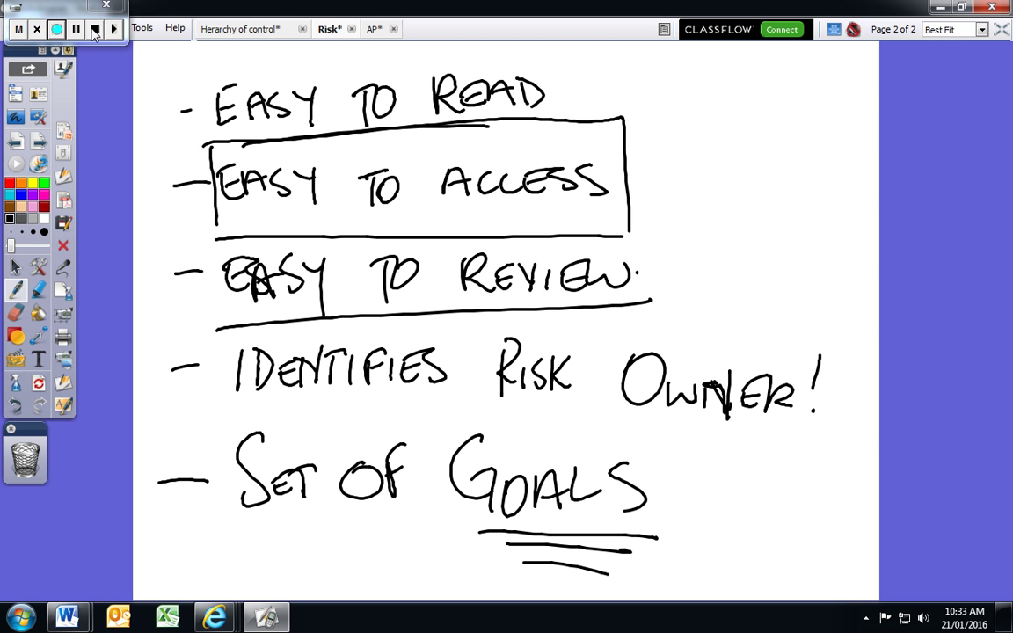